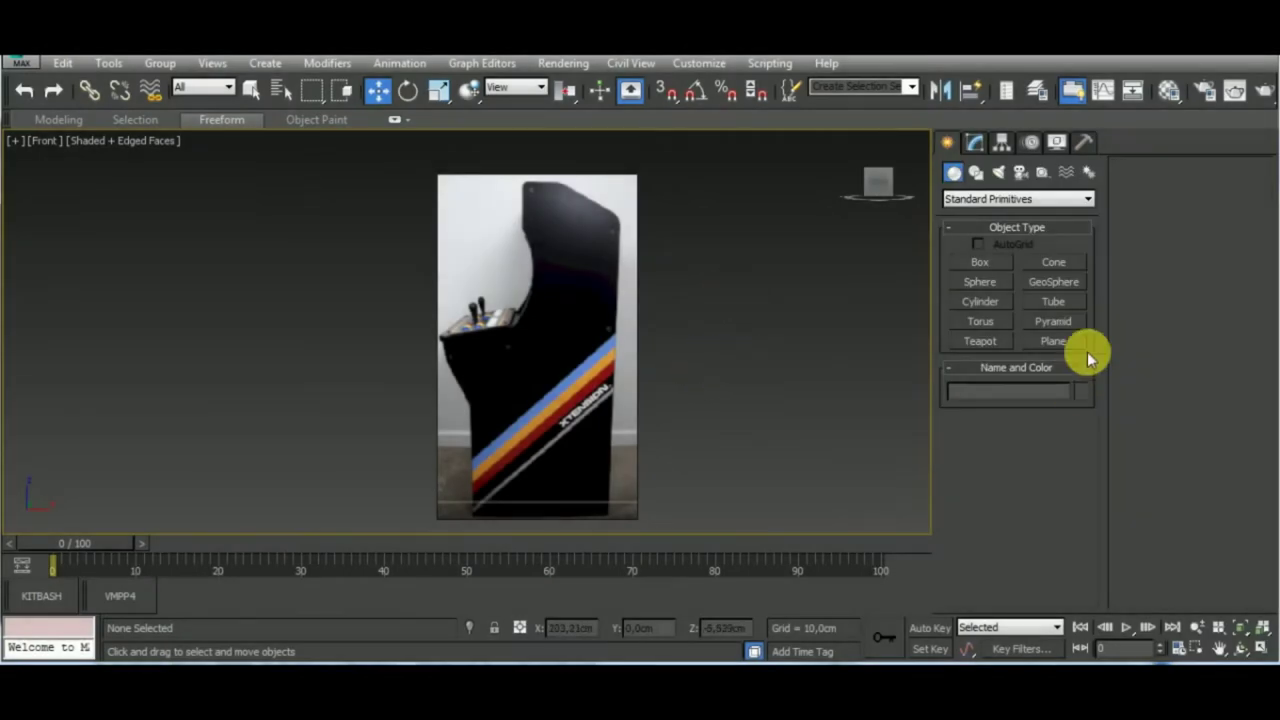
# Abandon a stray plane, then select the reference image plane and move it upward
pyautogui.click(1070, 343)
pyautogui.moveTo(459, 195); pyautogui.dragTo(628, 527)
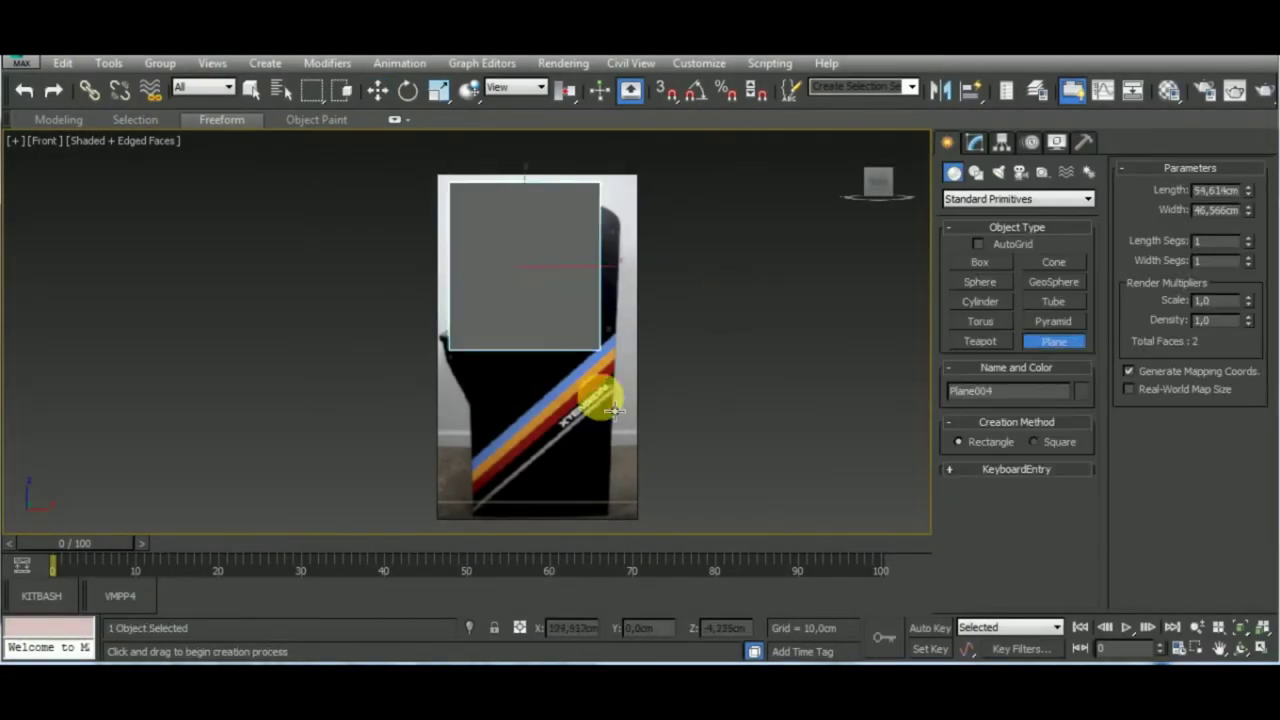
pyautogui.rightClick(638, 528)
pyautogui.click(377, 90)
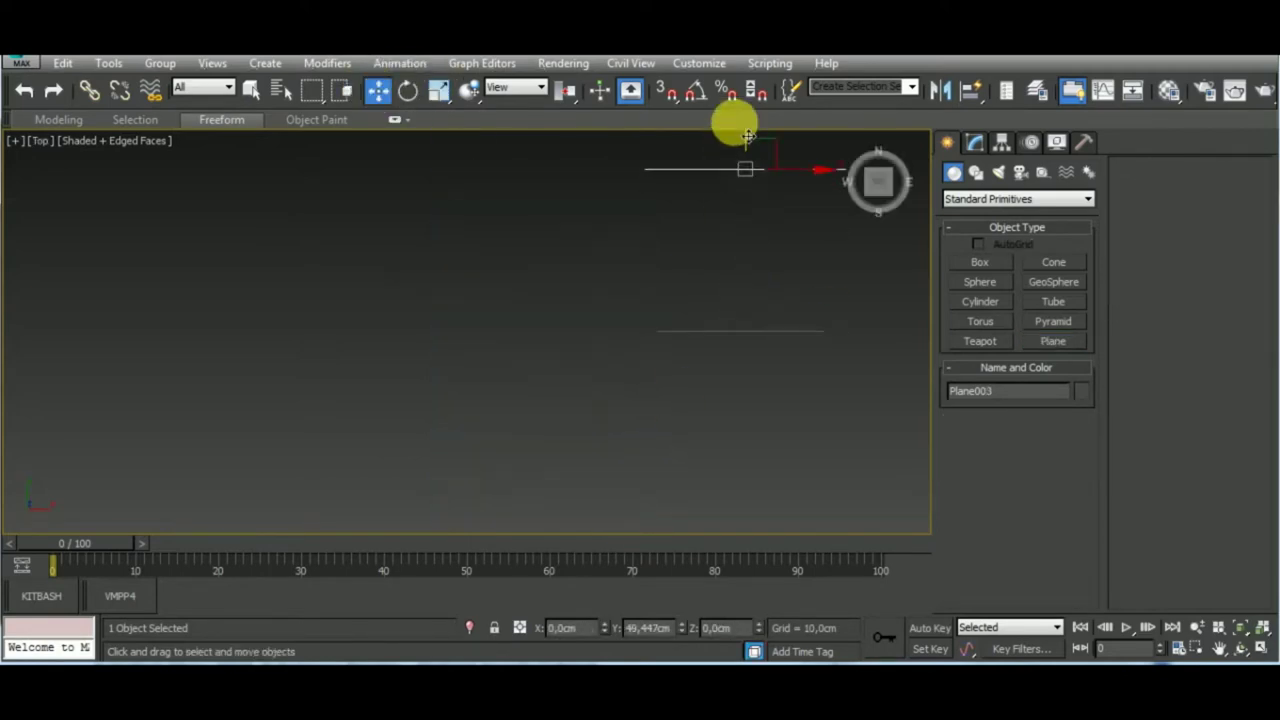
pyautogui.moveTo(645, 413); pyautogui.dragTo(714, 277)
# Shift-scale a 99% copy of the reference plane to create Plane004
pyautogui.press('r')
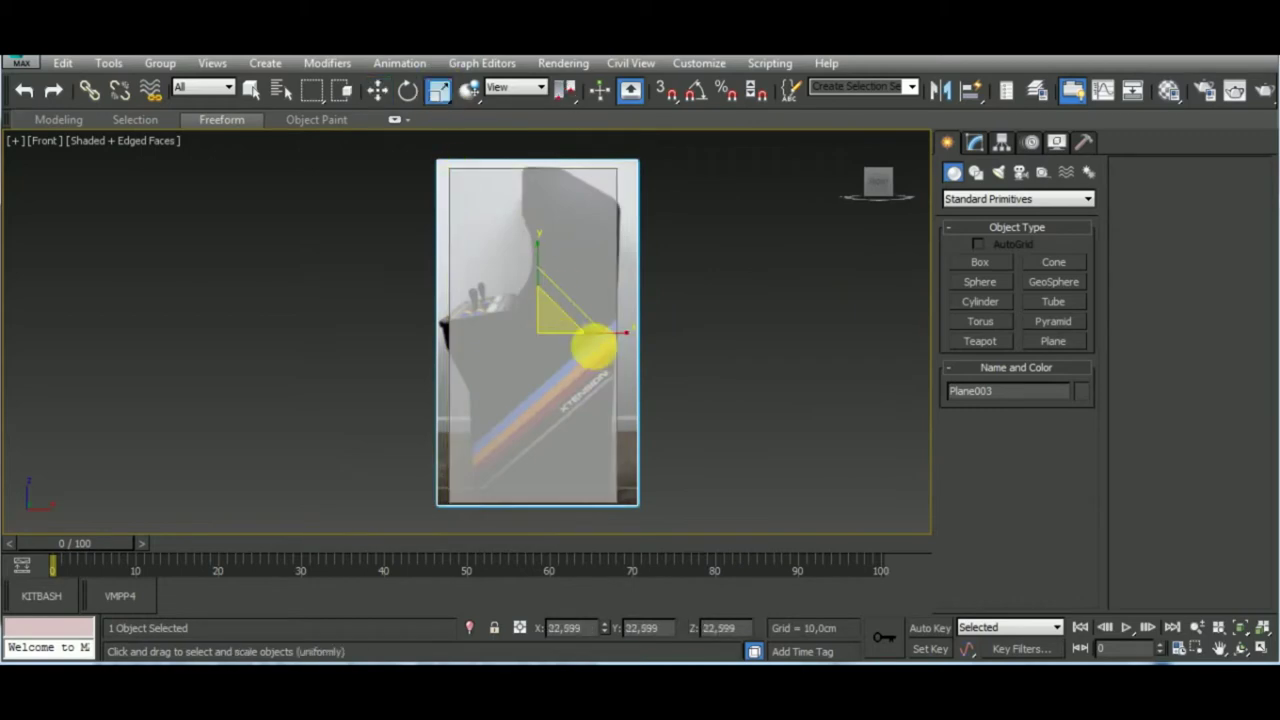
pyautogui.keyDown('shift'); pyautogui.moveTo(630, 348); pyautogui.dragTo(640, 345); pyautogui.keyUp('shift')
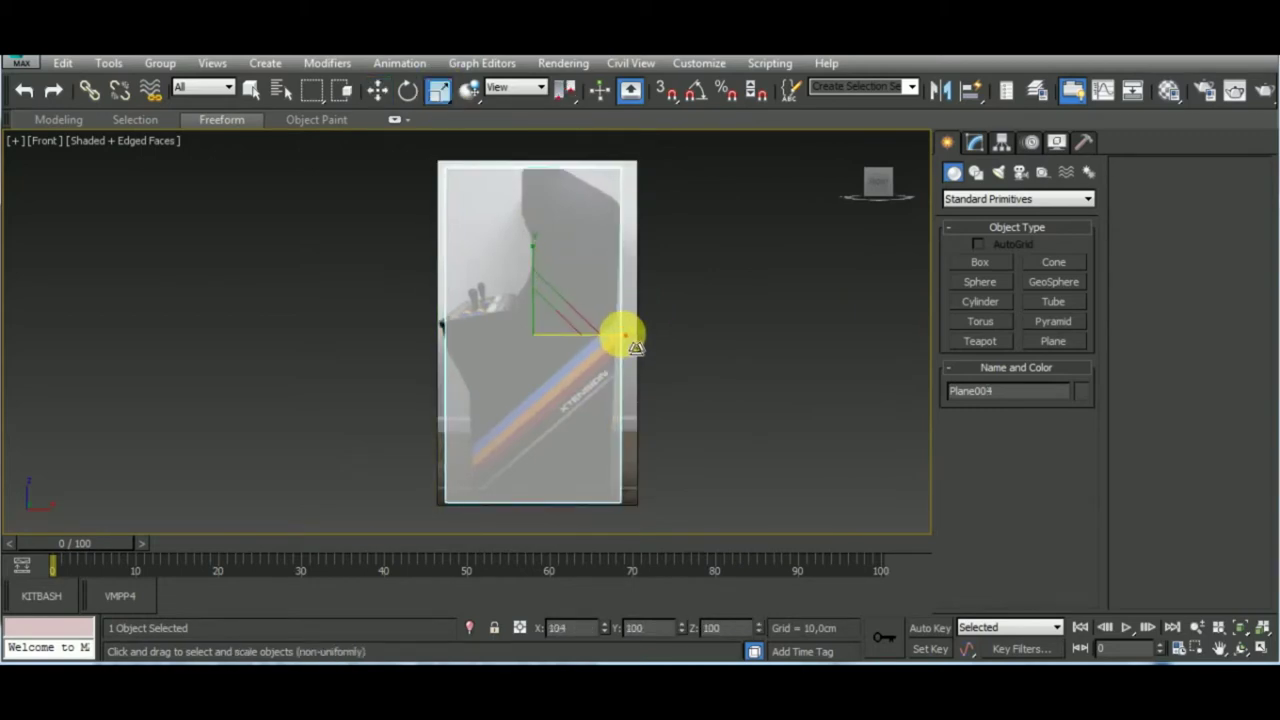
pyautogui.click(370, 90)
pyautogui.moveTo(731, 451); pyautogui.dragTo(720, 462, button='middle')
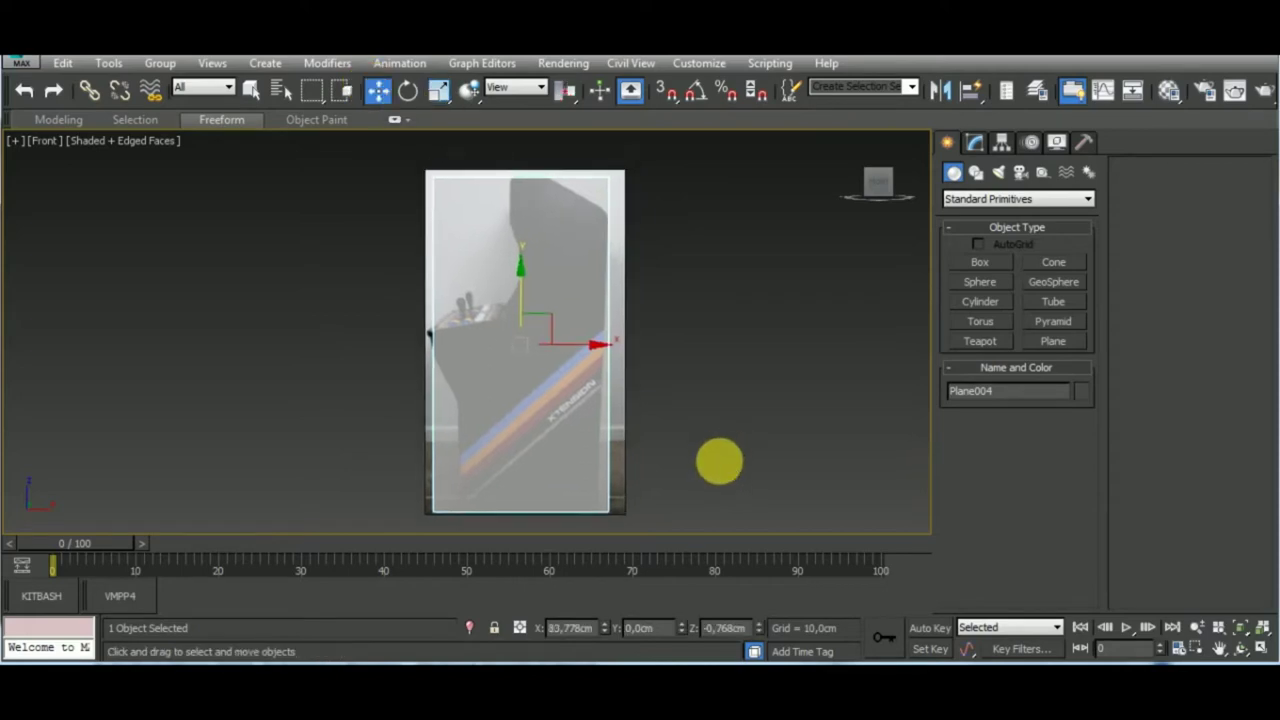
pyautogui.click(955, 185)
# Convert Plane004 to an Editable Poly
pyautogui.click(975, 150)
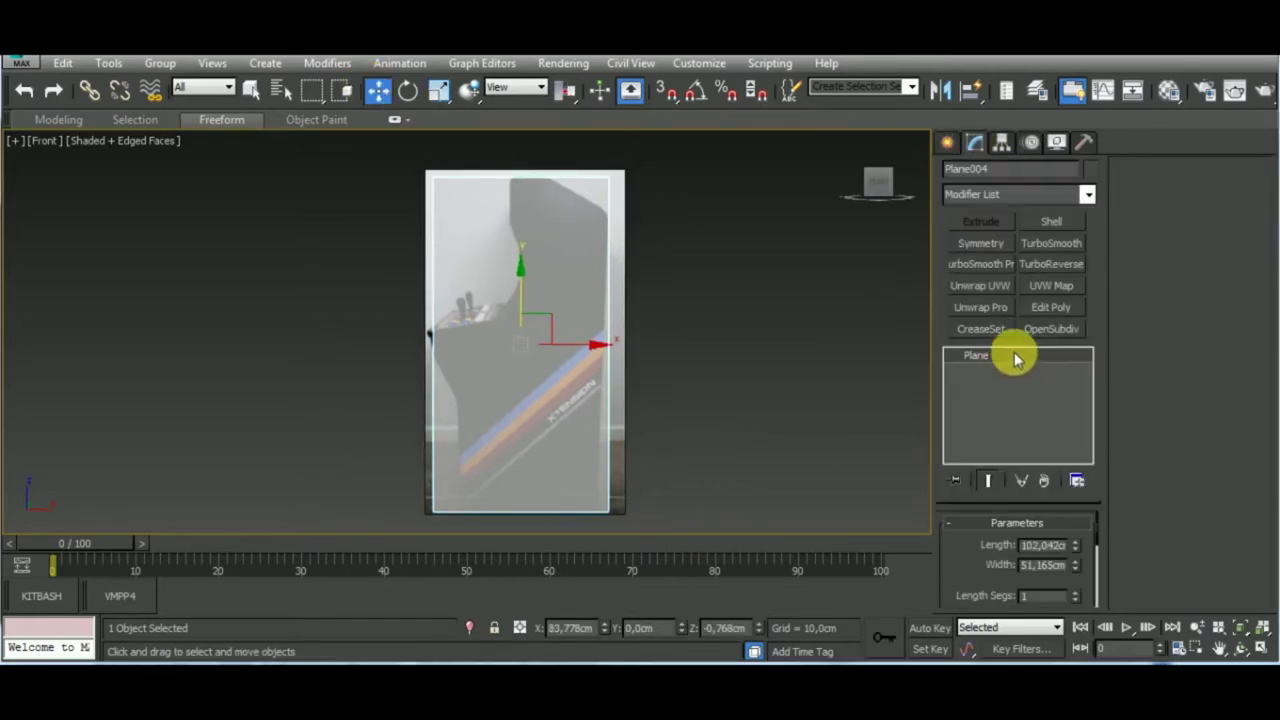
pyautogui.rightClick(1012, 354)
pyautogui.click(1066, 491)
pyautogui.press('1')
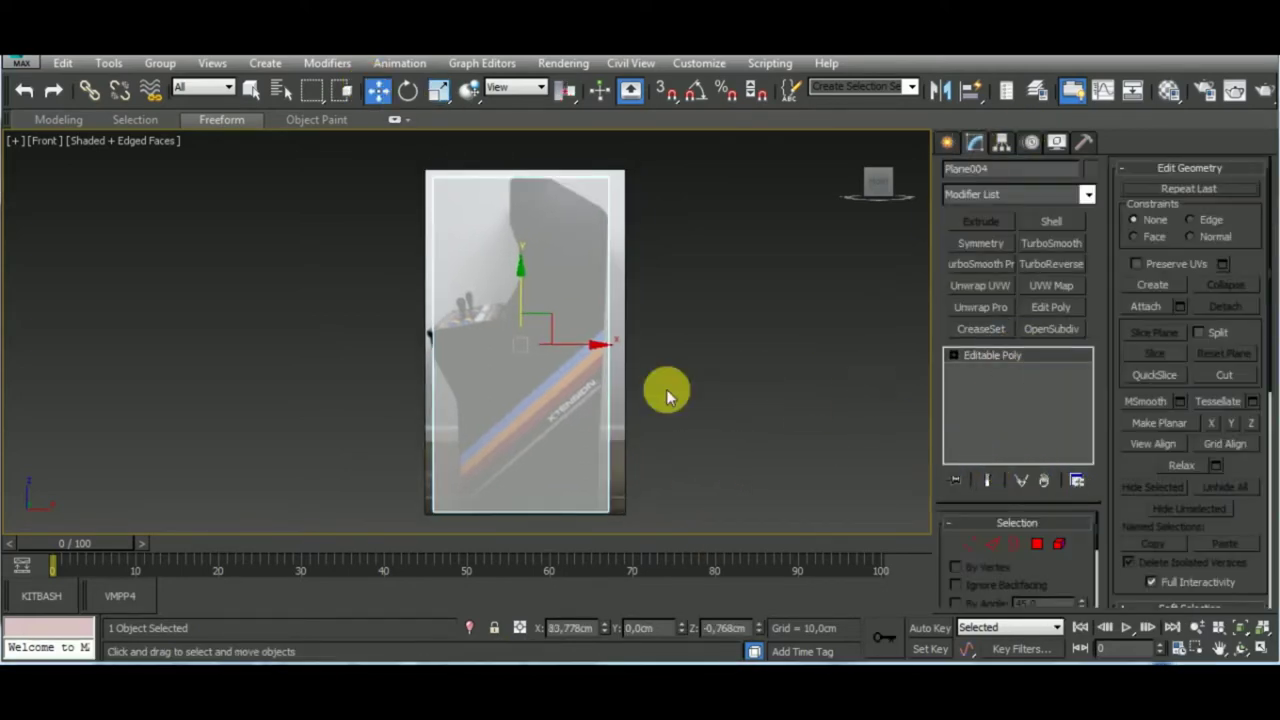
# Connect the two side edges with 3 horizontal cuts and position them over the cabinet sections
pyautogui.moveTo(351, 377); pyautogui.dragTo(429, 423)
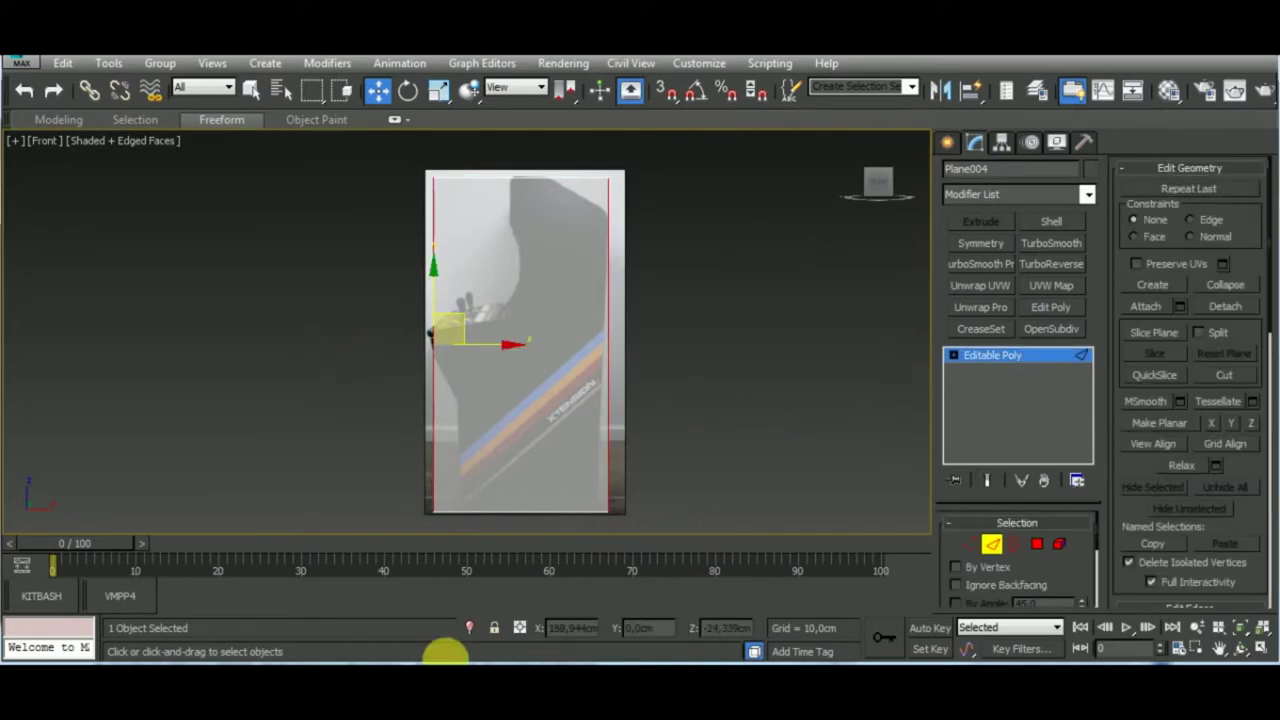
pyautogui.hotkey('ctrl', 'shift', 'e')
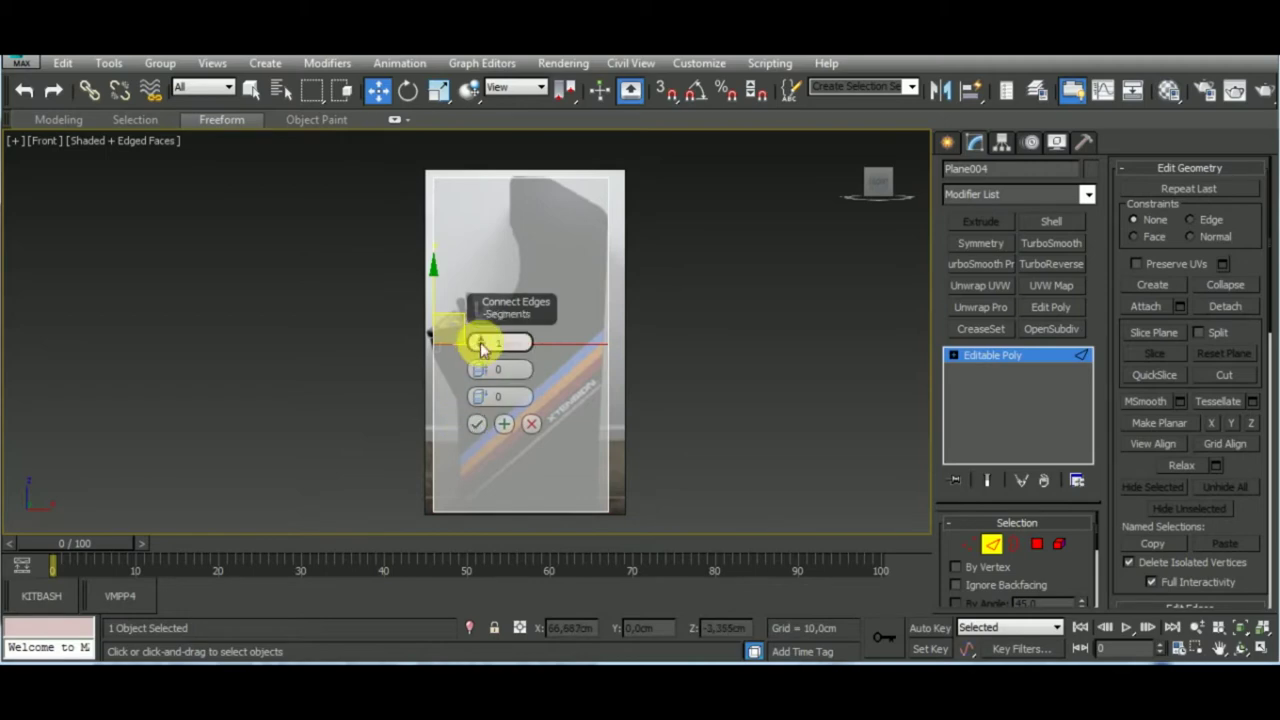
pyautogui.click(480, 339)
pyautogui.click(476, 424)
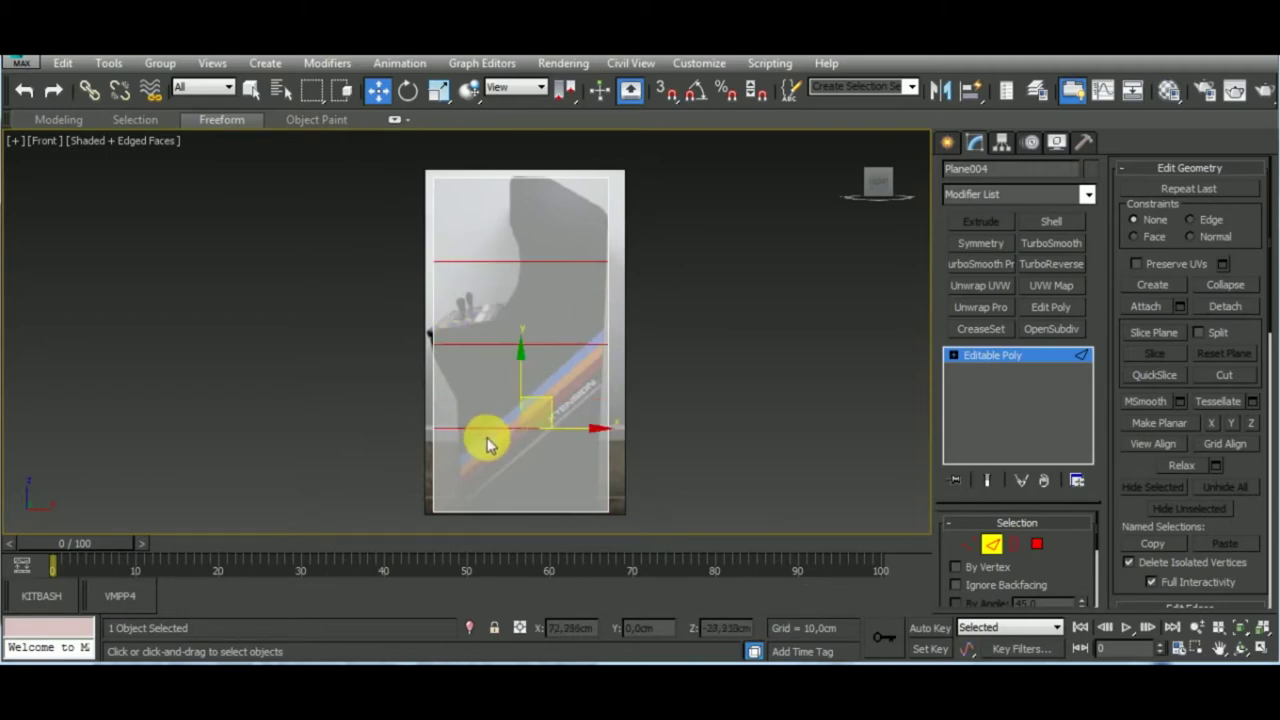
pyautogui.moveTo(522, 389); pyautogui.dragTo(524, 355)
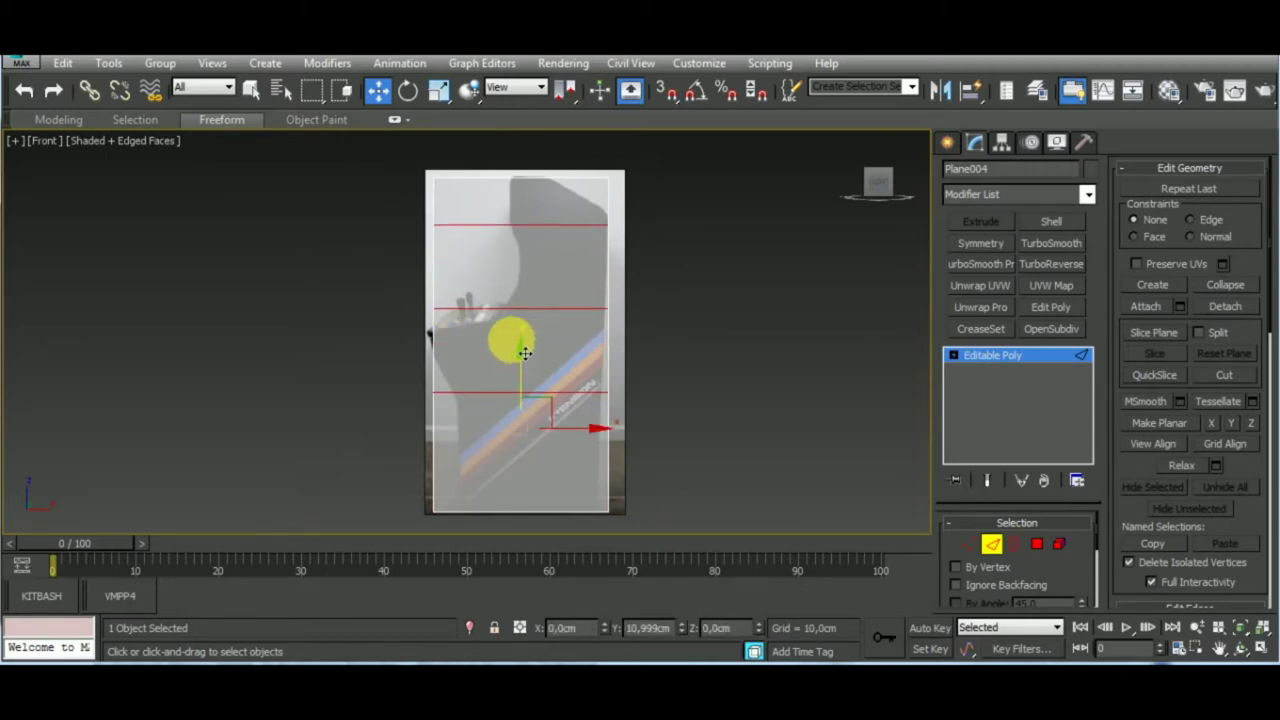
pyautogui.moveTo(524, 353)
pyautogui.mouseDown()
pyautogui.moveTo(530, 371)
pyautogui.moveTo(519, 363)
pyautogui.mouseUp()
pyautogui.keyDown('alt'); pyautogui.click(525, 229); pyautogui.keyUp('alt')
pyautogui.keyDown('alt'); pyautogui.click(470, 333); pyautogui.keyUp('alt')
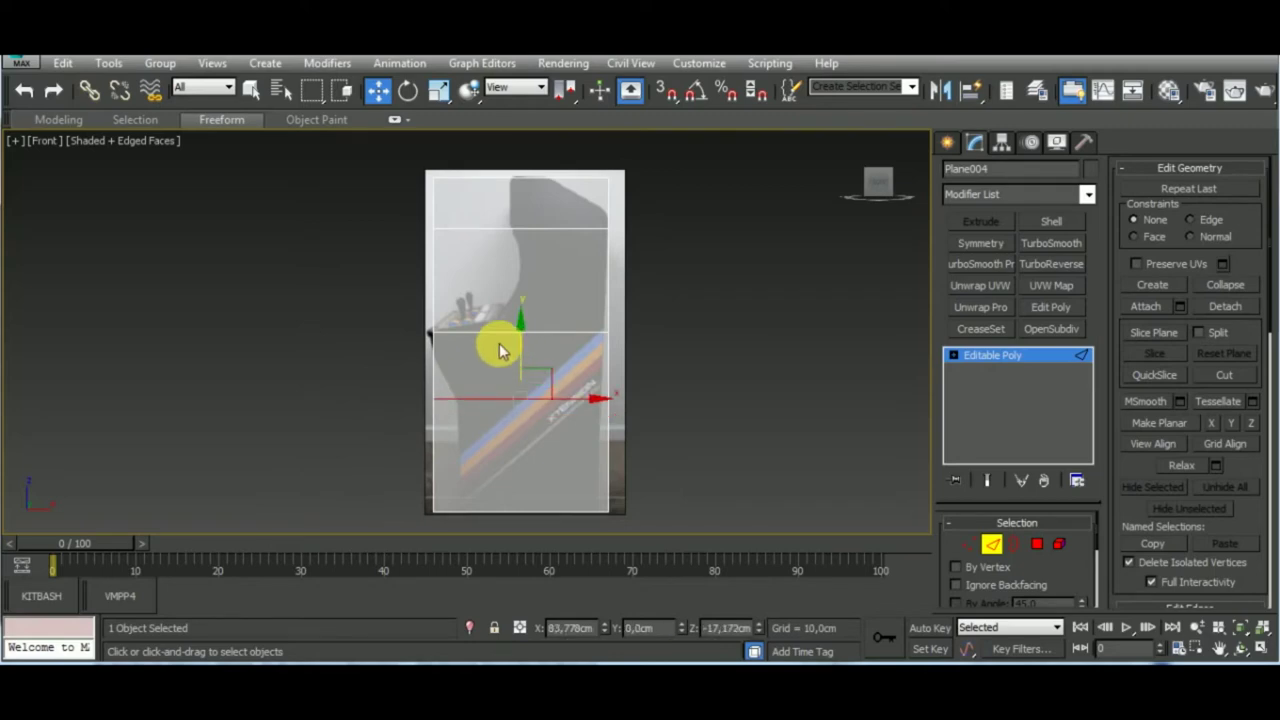
# Connect all horizontal edges with a single vertical dividing cut
pyautogui.moveTo(520, 260); pyautogui.dragTo(522, 560)
pyautogui.hotkey('ctrl', 'shift', 'e')
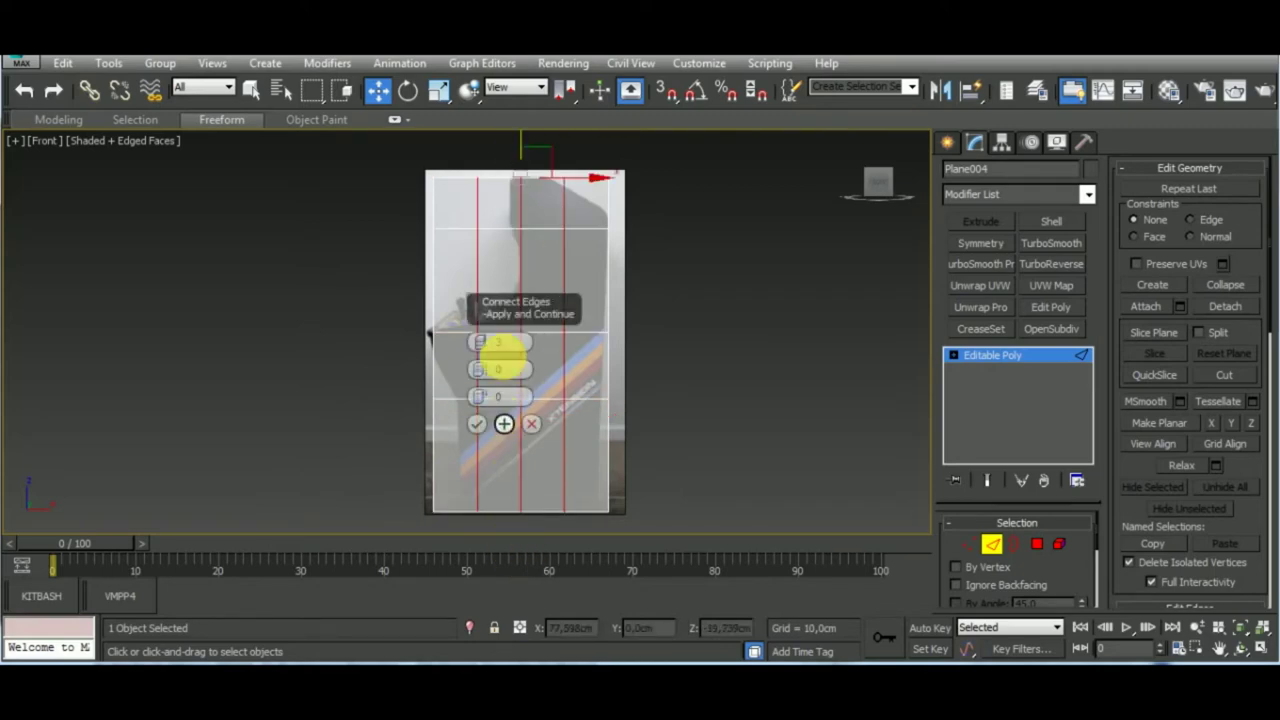
pyautogui.moveTo(500, 300); pyautogui.dragTo(300, 272)
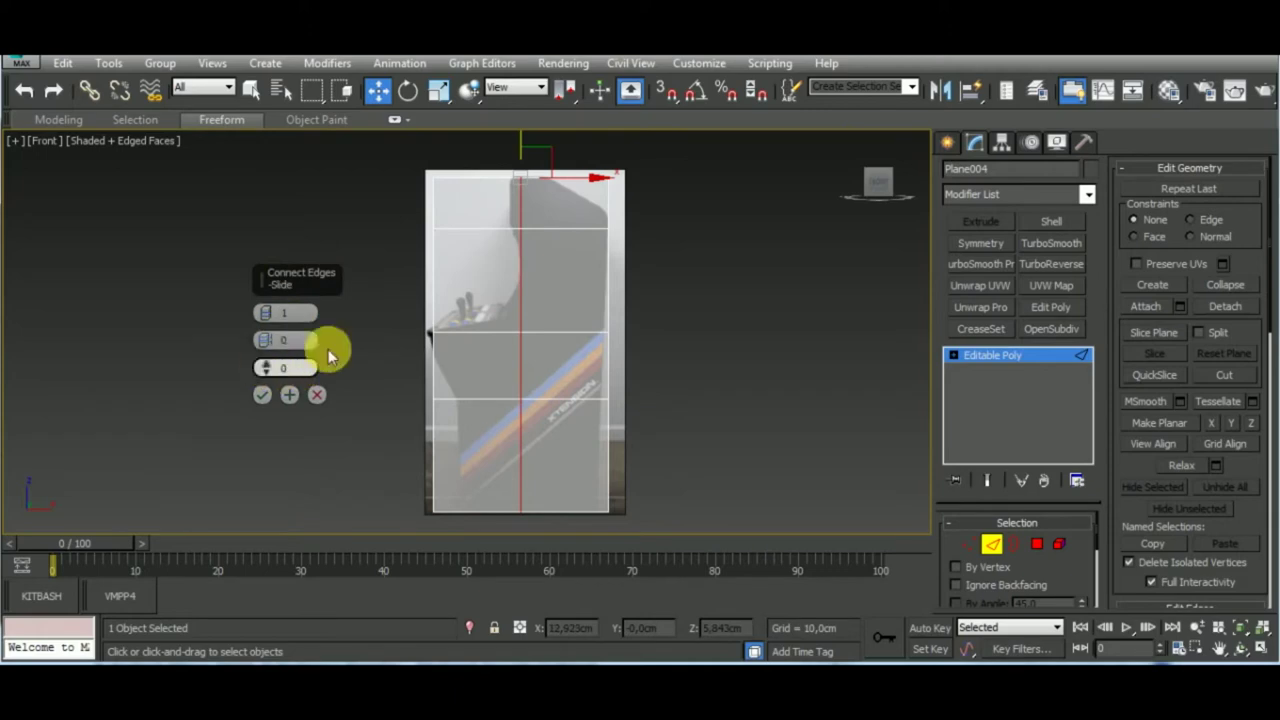
pyautogui.click(261, 394)
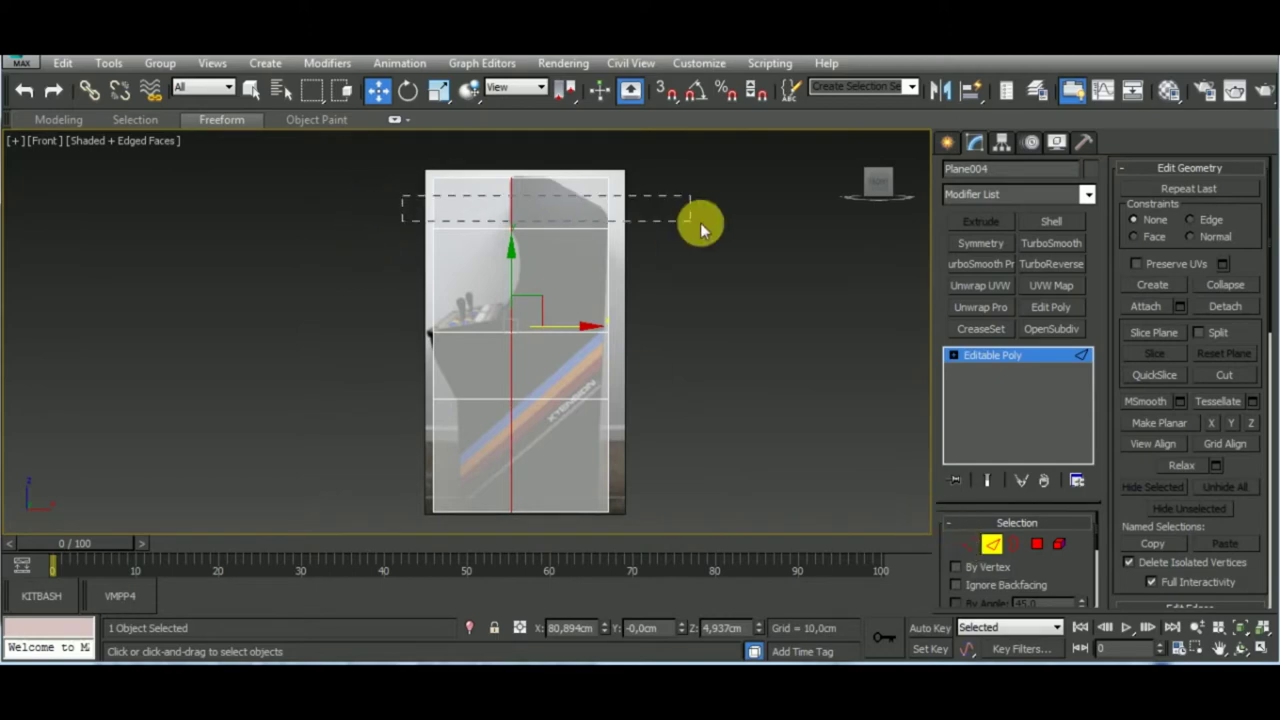
# Connect the top edge with a Slide of 28 to offset the top-row divider
pyautogui.moveTo(700, 222); pyautogui.dragTo(706, 216)
pyautogui.hotkey('ctrl', 'shift', 'e')
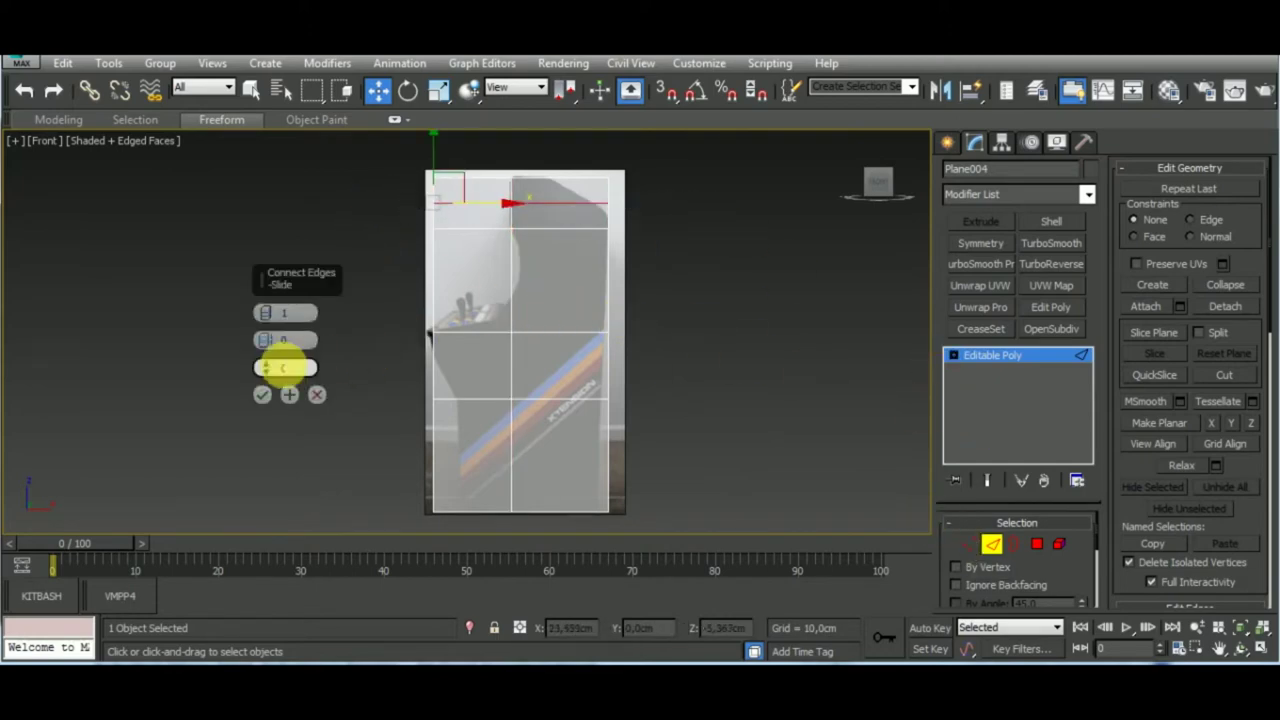
pyautogui.write('28')
pyautogui.press('Return')
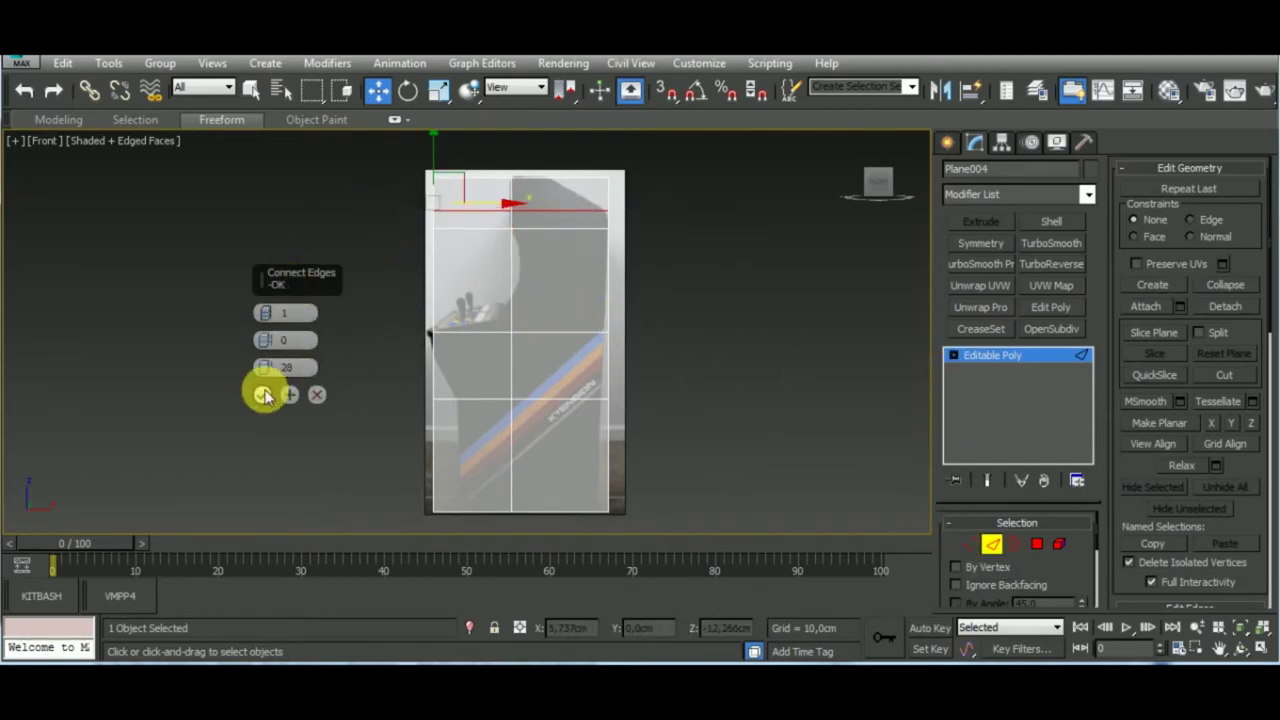
pyautogui.click(263, 395)
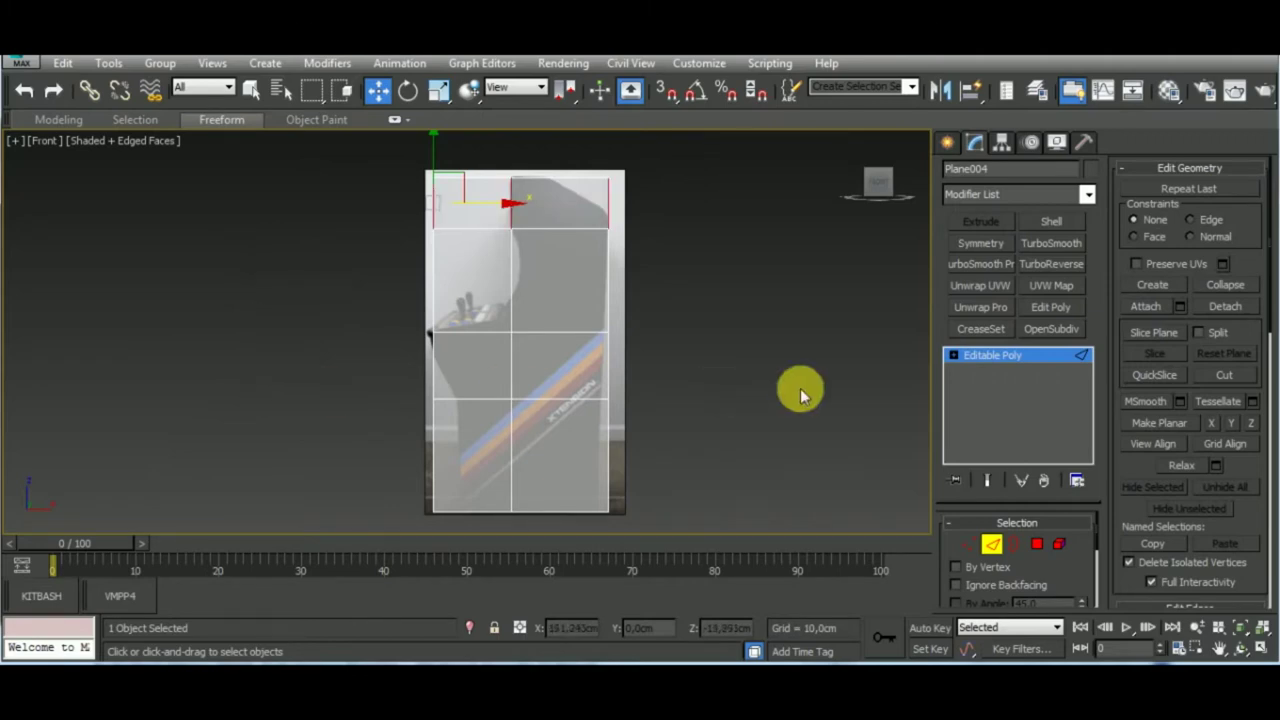
pyautogui.scroll(1, 780, 390)
# Pull the top-right vertices in to follow the cabinet's slanted top
pyautogui.scroll(-1, 719, 396)
pyautogui.click(995, 545)
pyautogui.press('1')
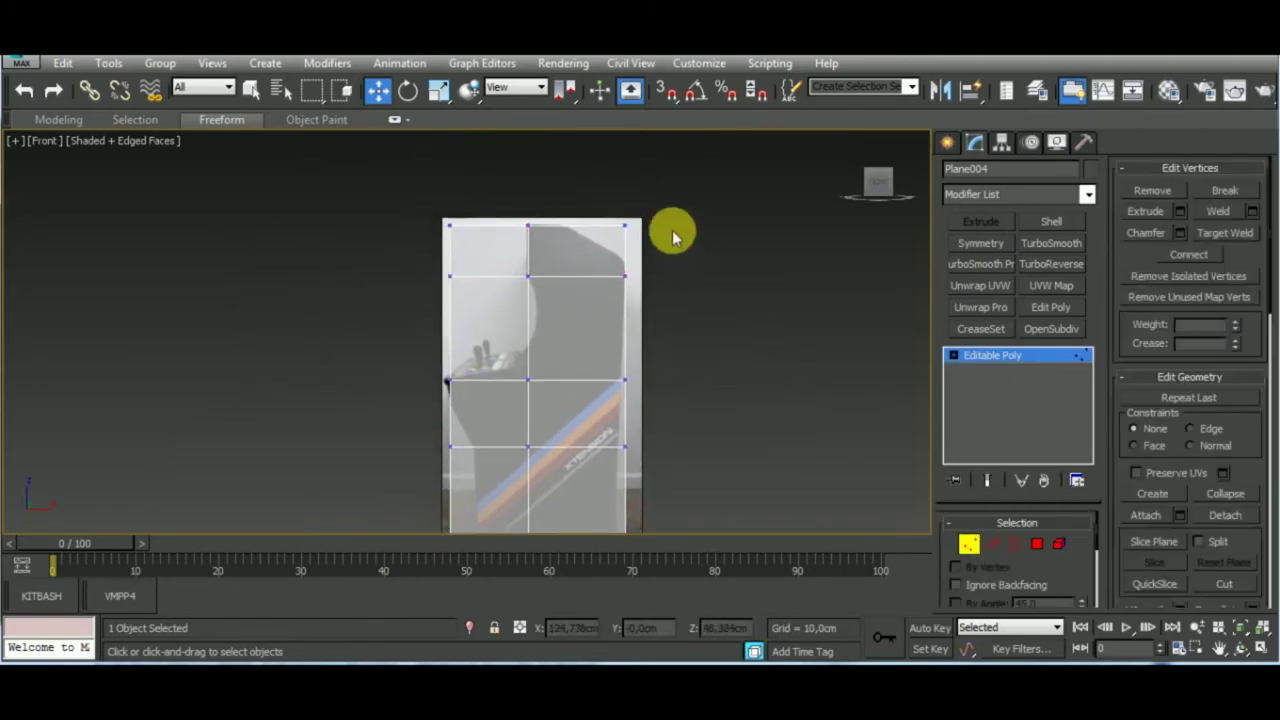
pyautogui.moveTo(708, 243); pyautogui.dragTo(682, 243)
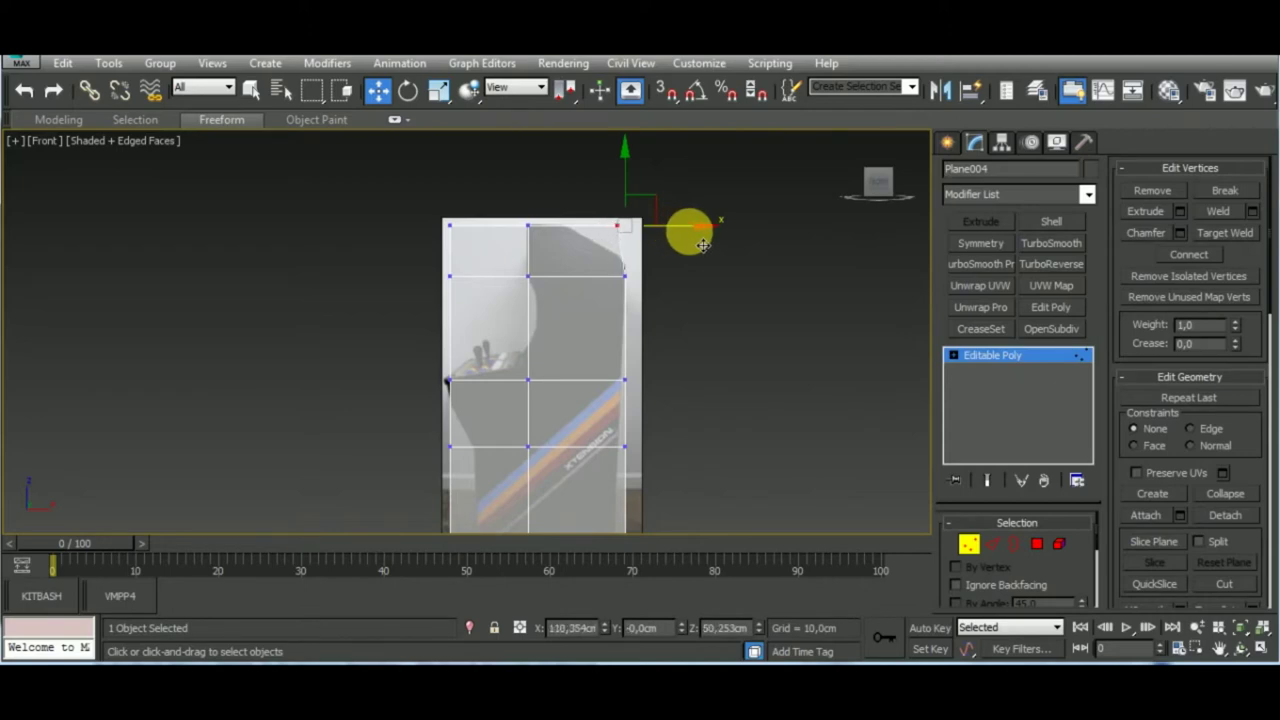
pyautogui.scroll(1, 613, 265)
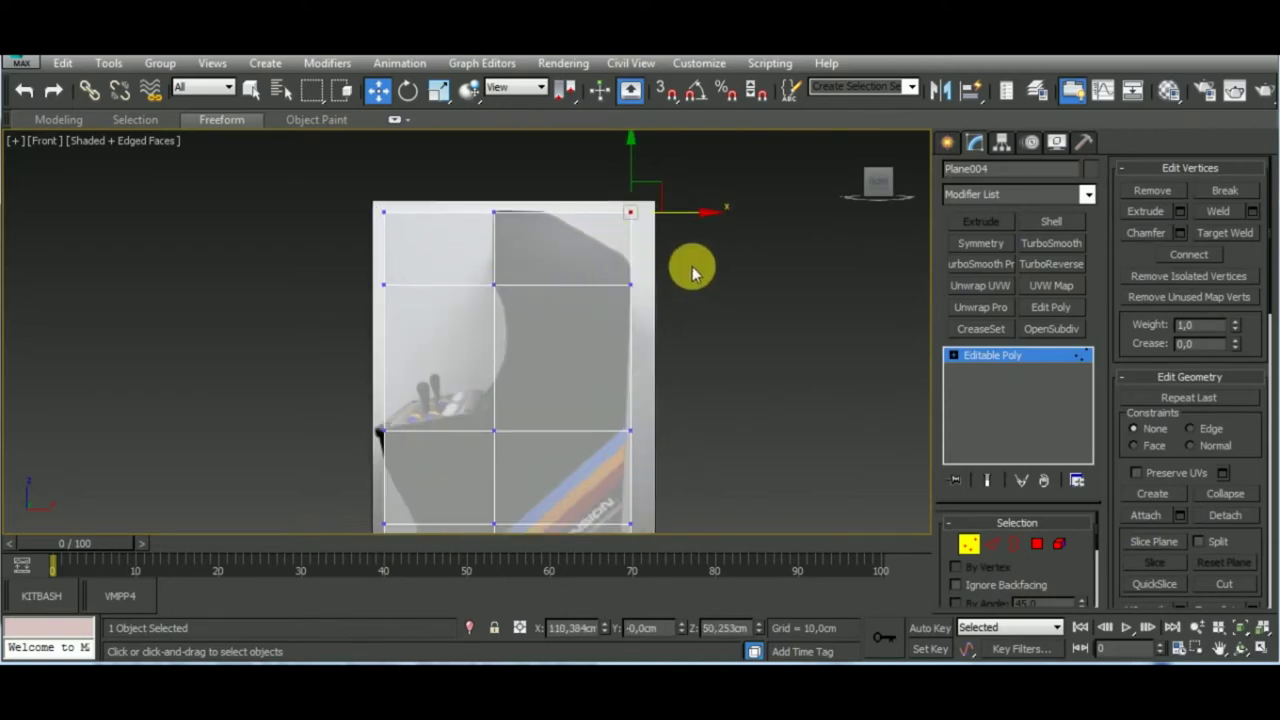
pyautogui.click(630, 286)
pyautogui.moveTo(651, 233); pyautogui.dragTo(651, 238)
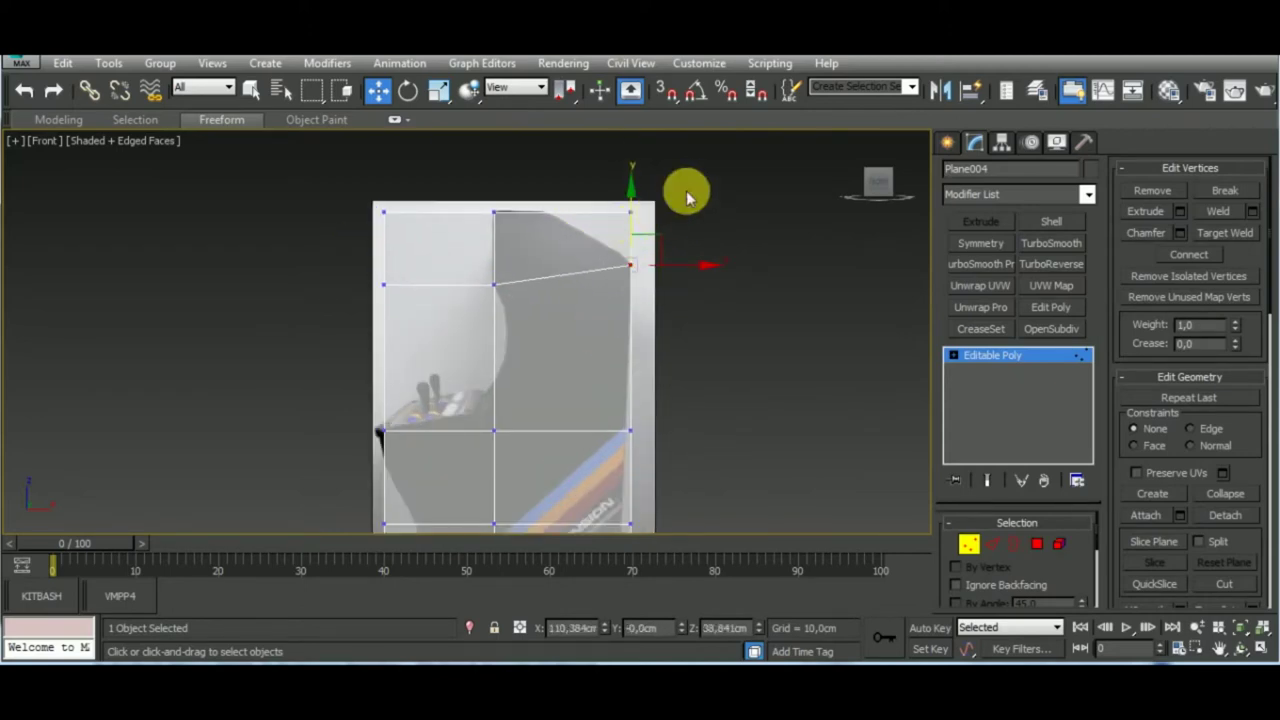
# Align the right-side and bottom-right vertices with the cabinet's edge in the photo
pyautogui.scroll(-1, 671, 337)
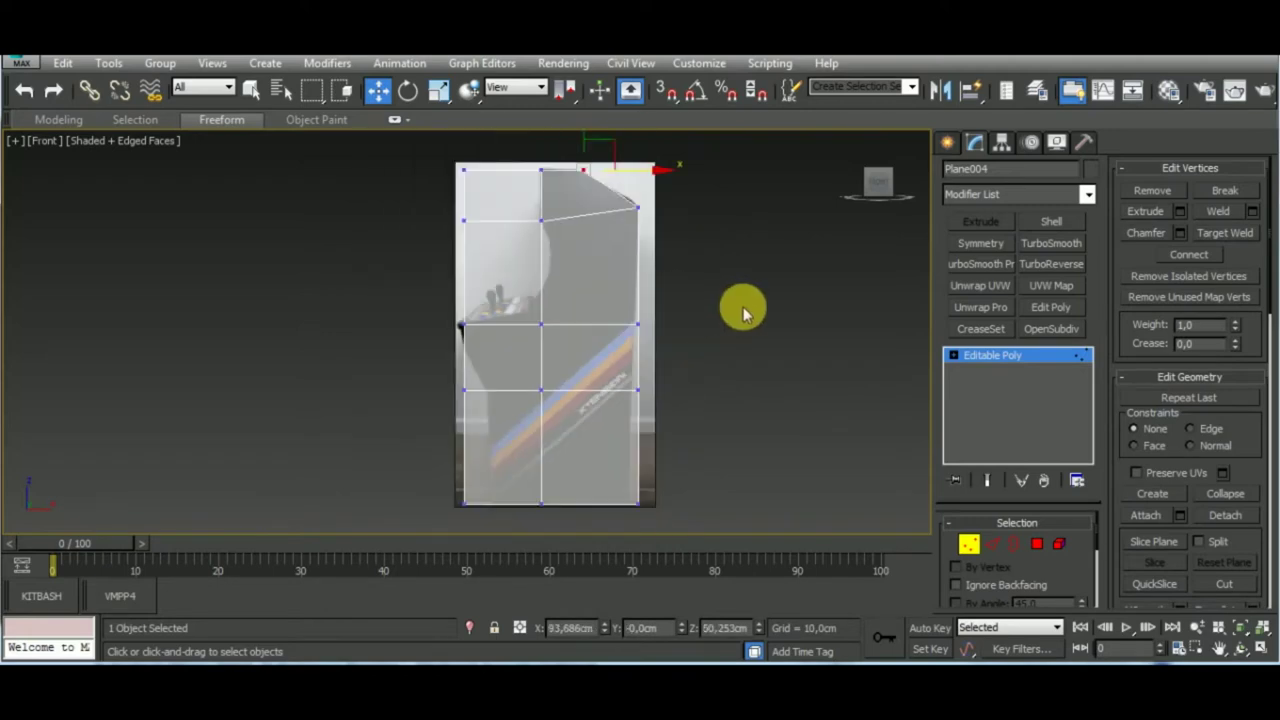
pyautogui.click(637, 390)
pyautogui.click(696, 405)
pyautogui.moveTo(706, 418); pyautogui.dragTo(686, 440)
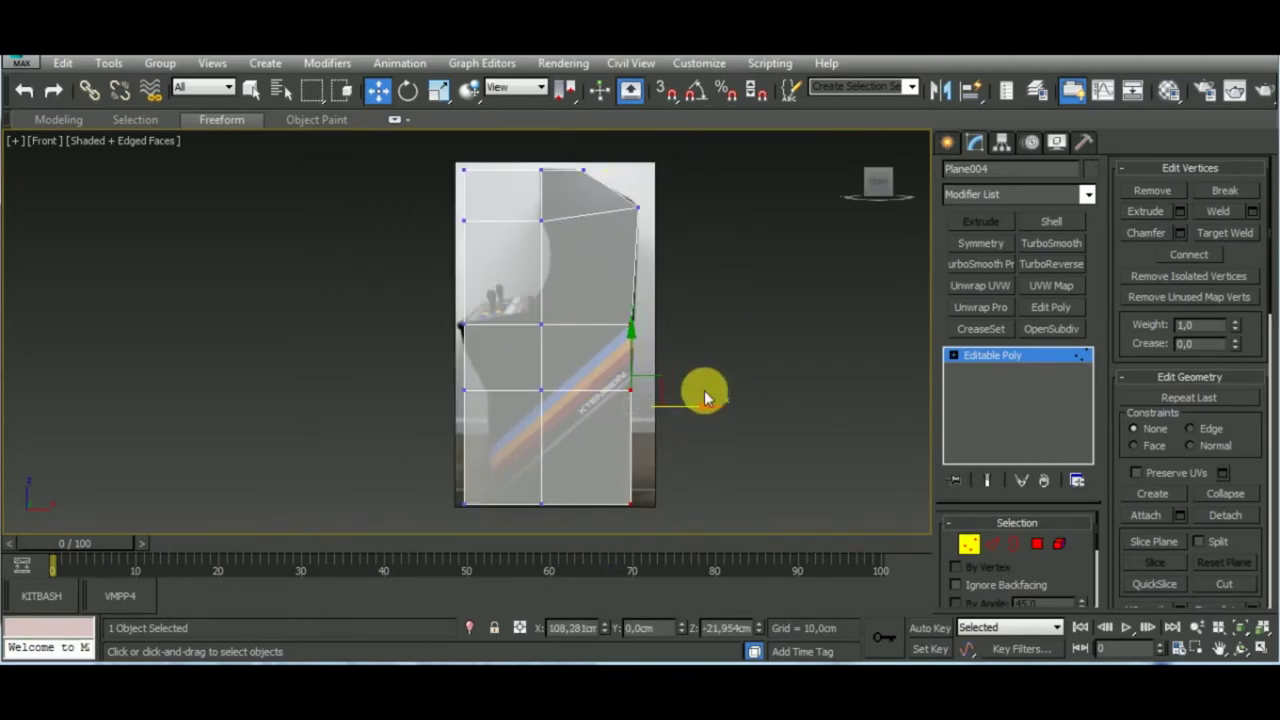
pyautogui.moveTo(654, 397); pyautogui.dragTo(700, 370)
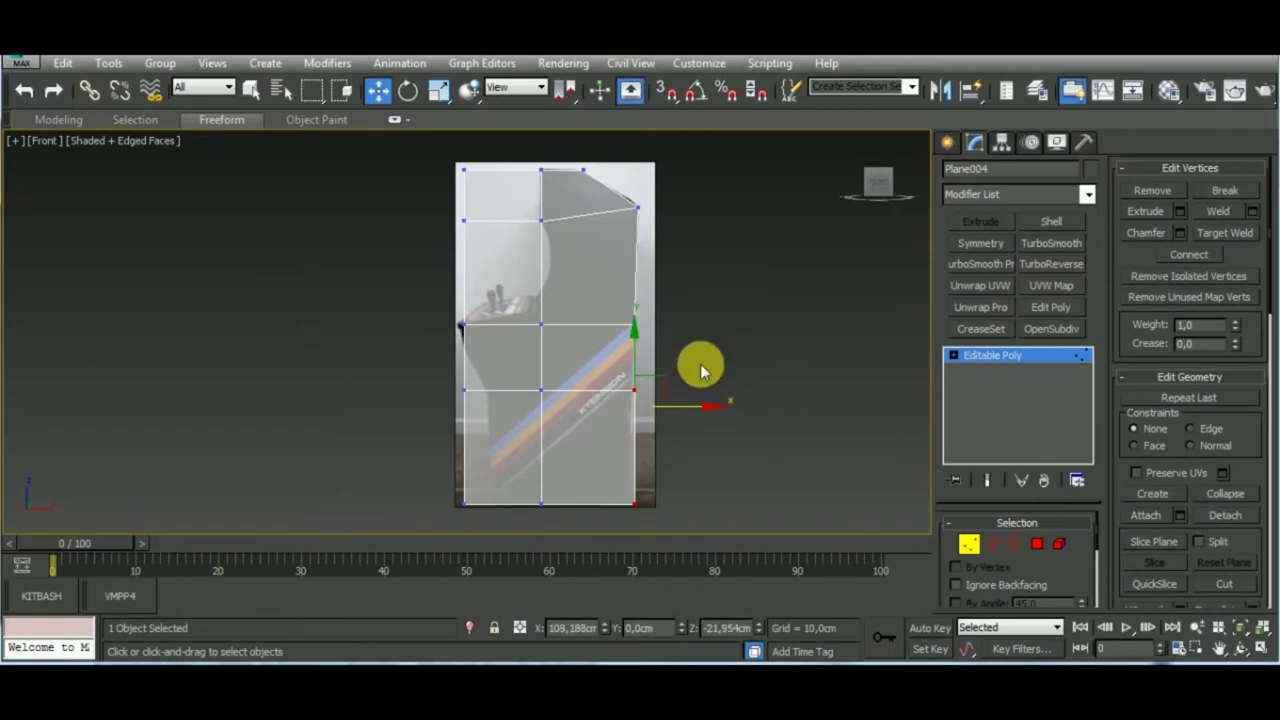
pyautogui.moveTo(715, 293); pyautogui.dragTo(690, 420)
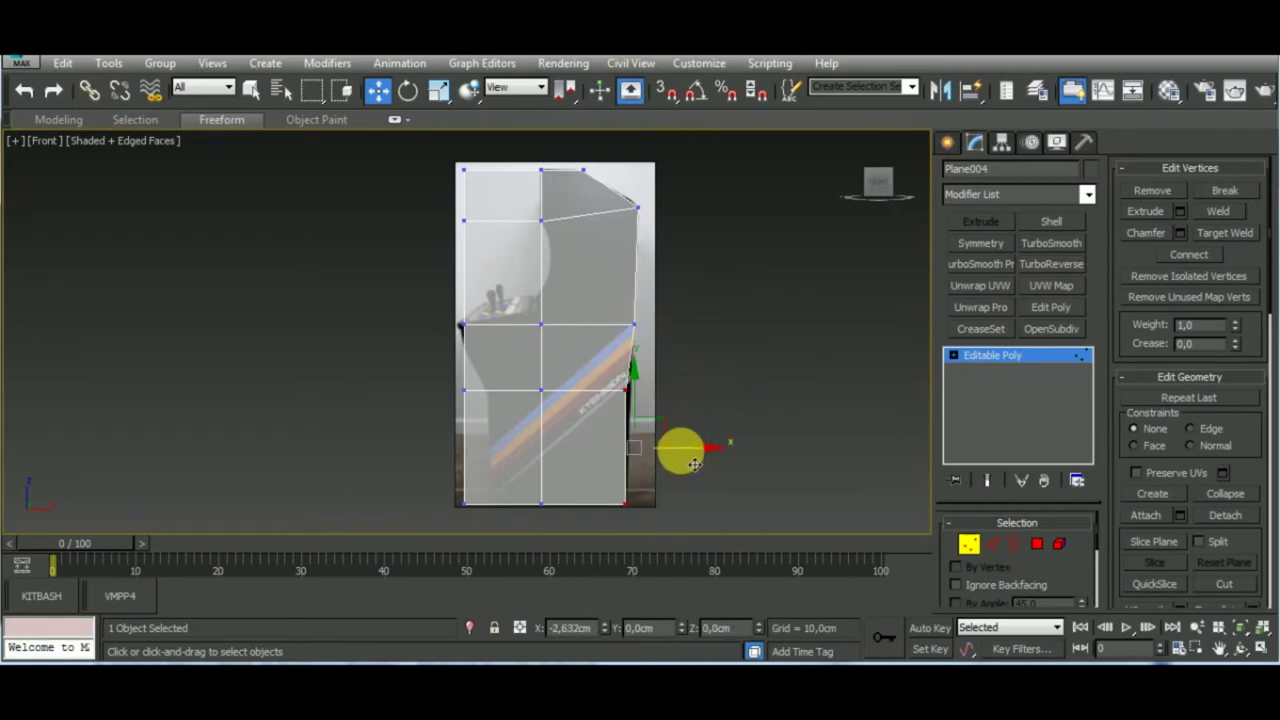
pyautogui.moveTo(615, 515); pyautogui.dragTo(673, 468)
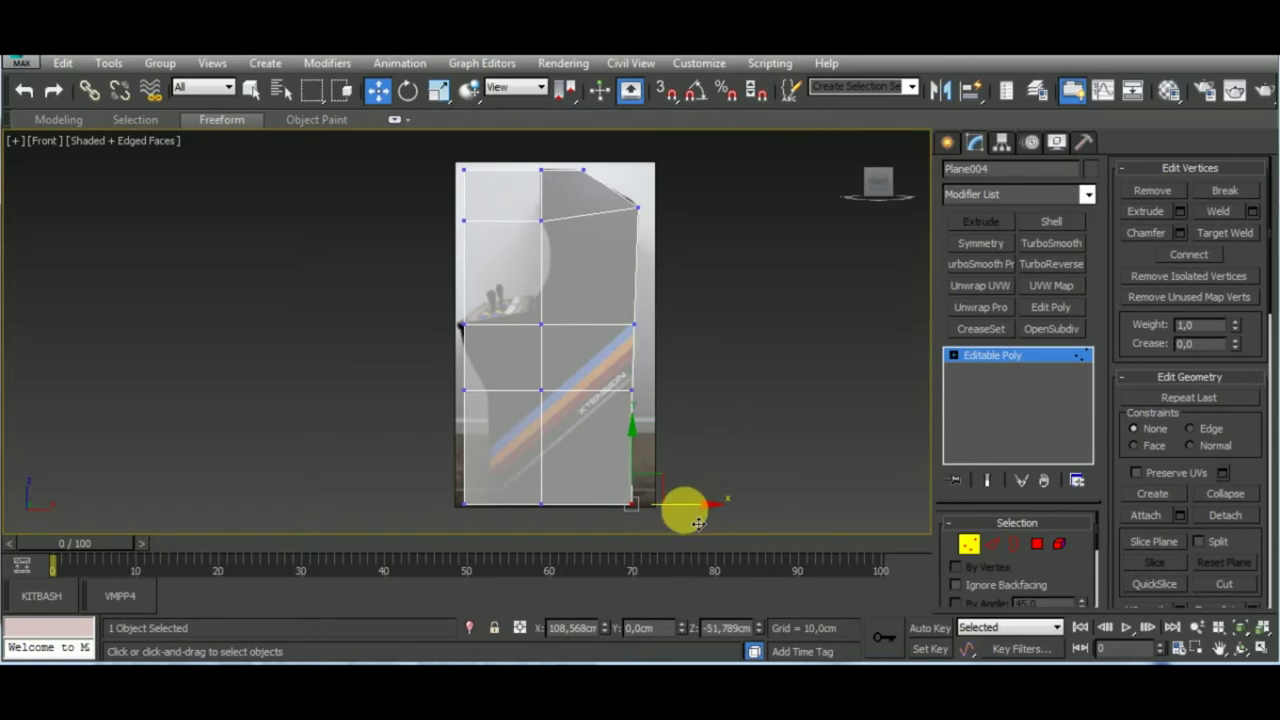
pyautogui.moveTo(694, 522); pyautogui.dragTo(696, 521)
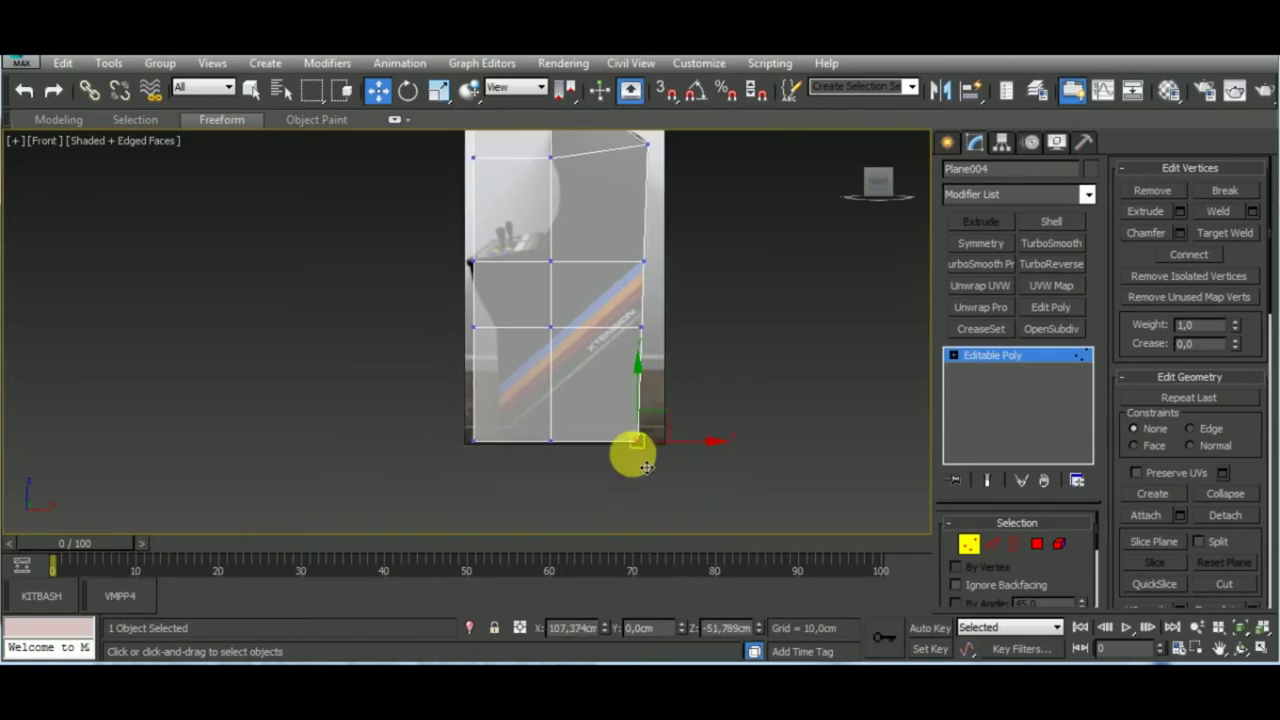
# Shift the left and upper-middle vertices right to match the reference photo
pyautogui.scroll(5, 646, 449)
pyautogui.scroll(-5, 771, 357)
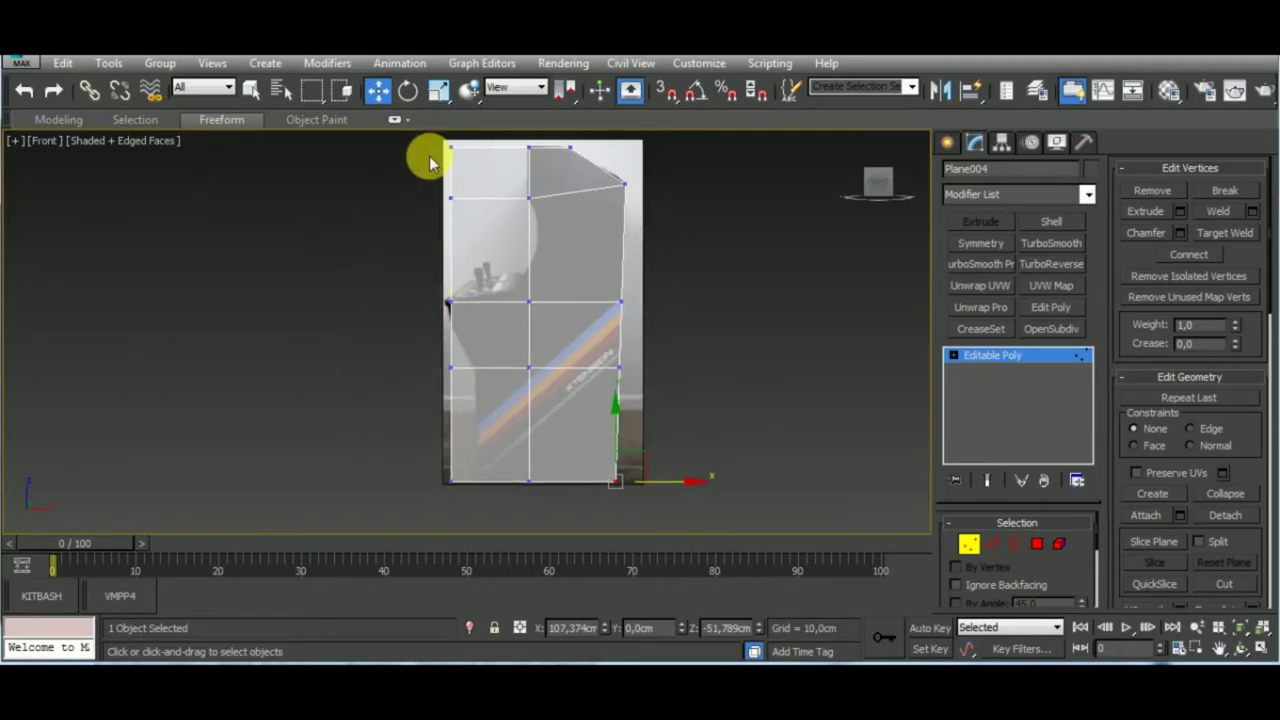
pyautogui.scroll(2, 470, 285)
pyautogui.click(433, 335)
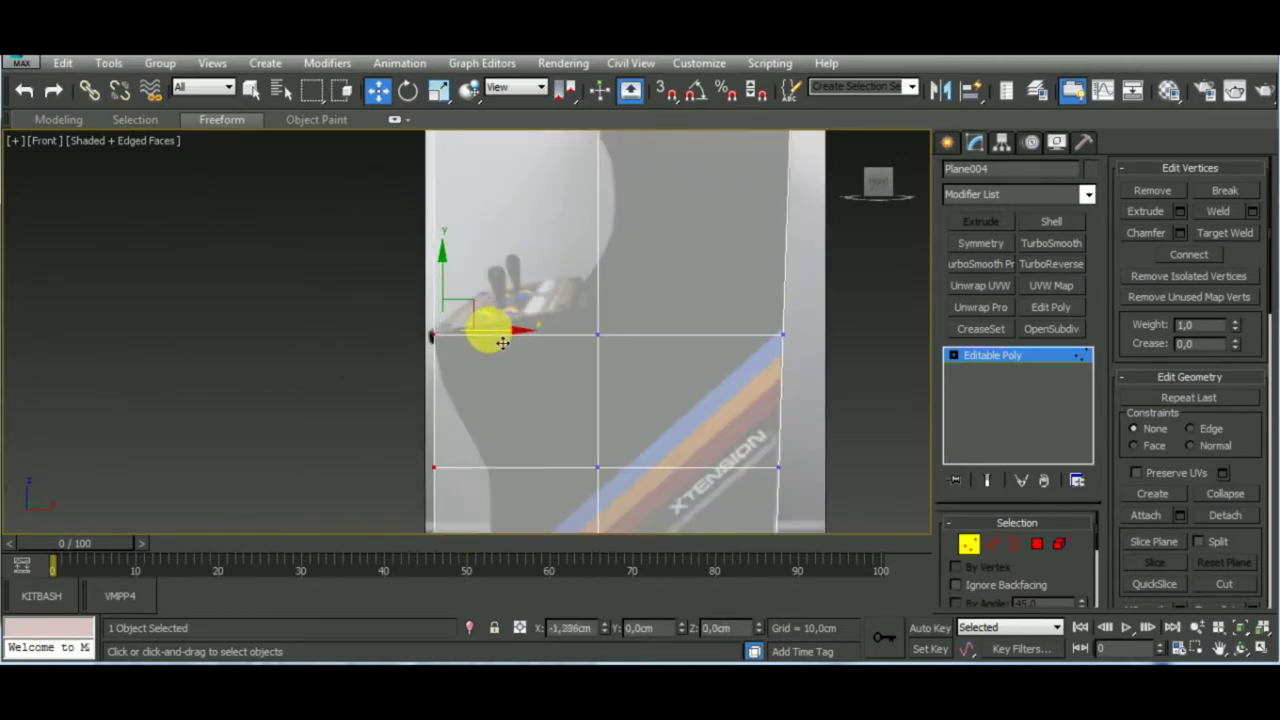
pyautogui.scroll(-3, 499, 345)
pyautogui.moveTo(409, 357); pyautogui.dragTo(492, 483)
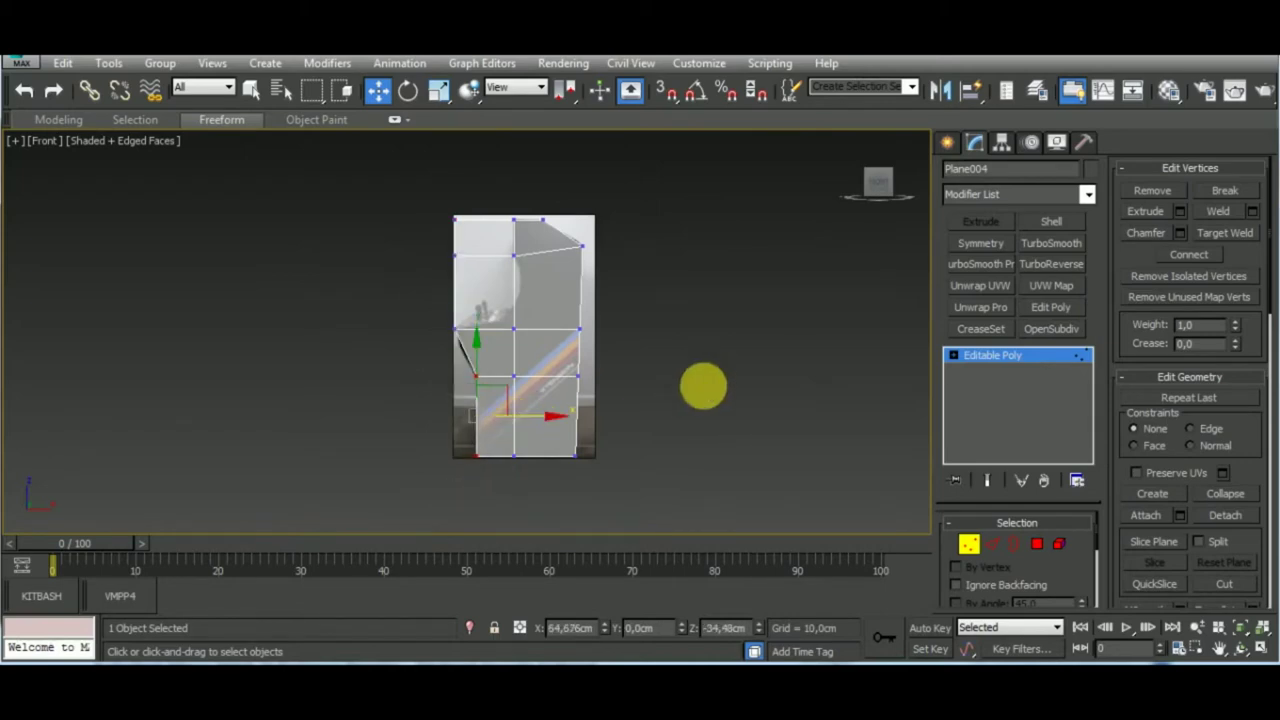
pyautogui.scroll(2, 509, 329)
pyautogui.moveTo(477, 365); pyautogui.dragTo(557, 407)
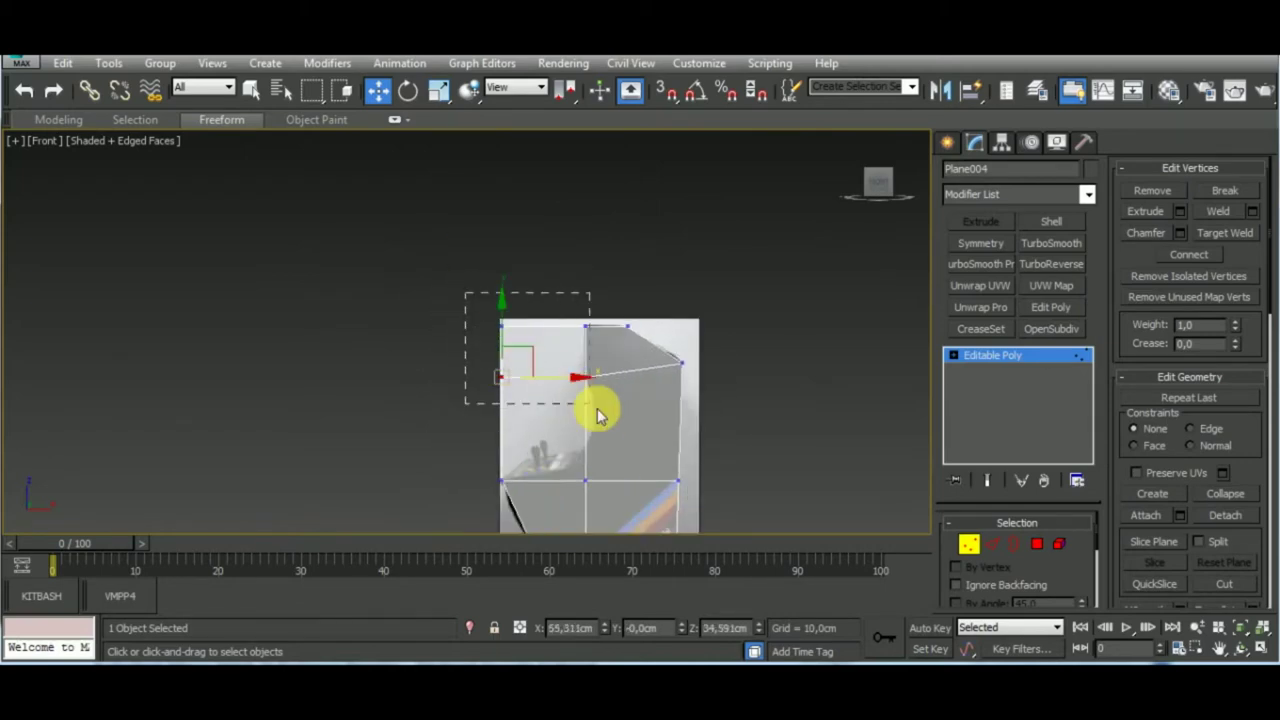
pyautogui.moveTo(607, 354)
pyautogui.mouseDown()
pyautogui.moveTo(639, 366)
pyautogui.moveTo(620, 365)
pyautogui.mouseUp()
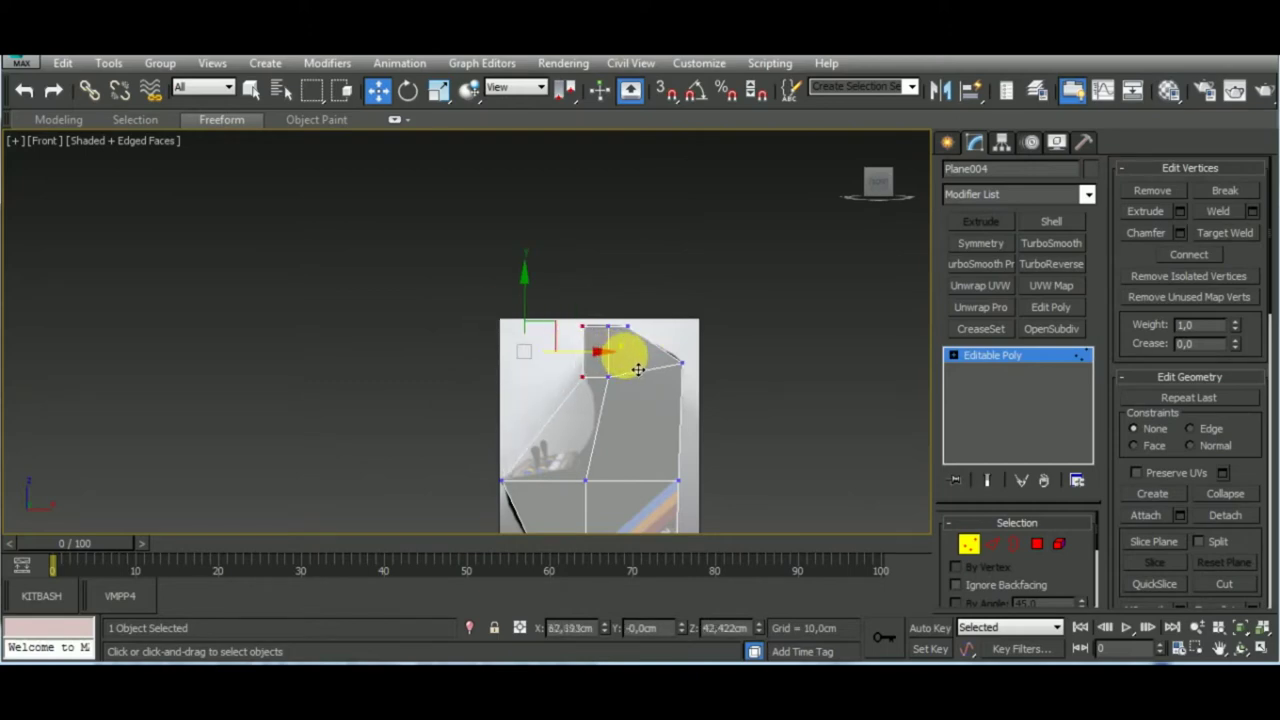
pyautogui.moveTo(655, 472); pyautogui.dragTo(598, 375, button='middle')
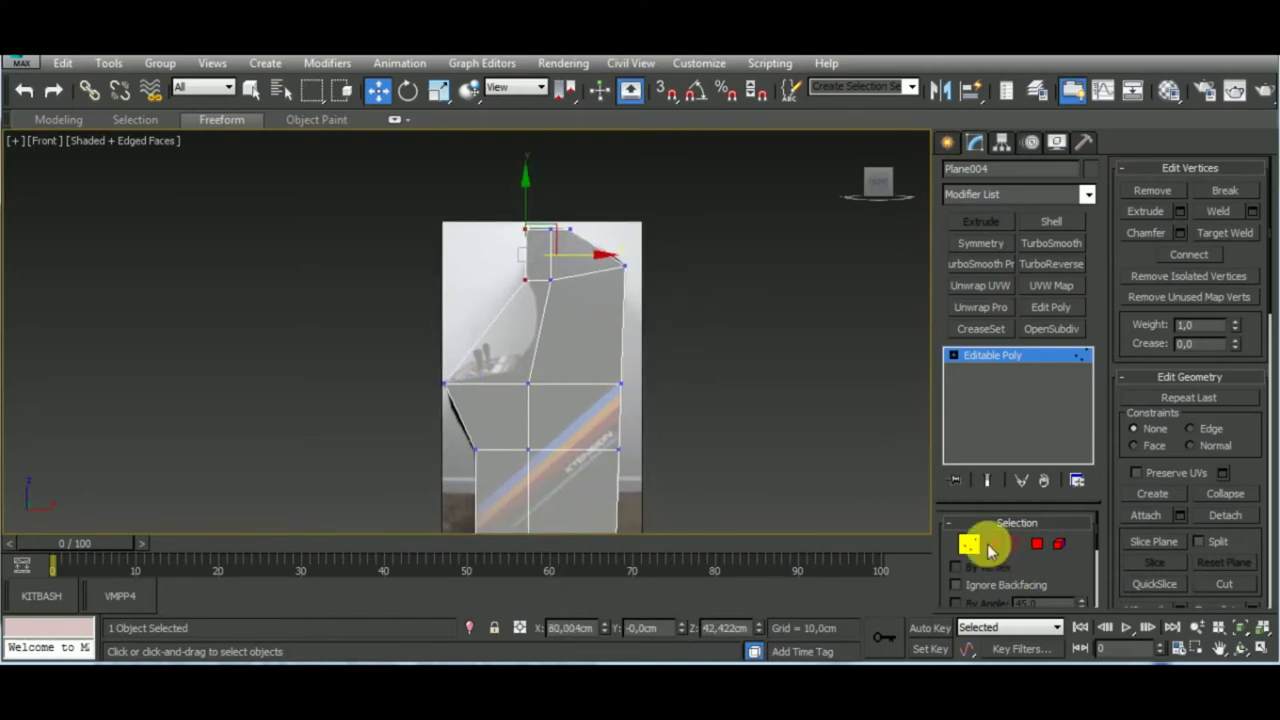
pyautogui.click(990, 545)
# Connect the upper section's vertical edges with a new cut at Slide 0
pyautogui.moveTo(420, 323); pyautogui.dragTo(680, 349)
pyautogui.hotkey('ctrl', 'shift', 'e')
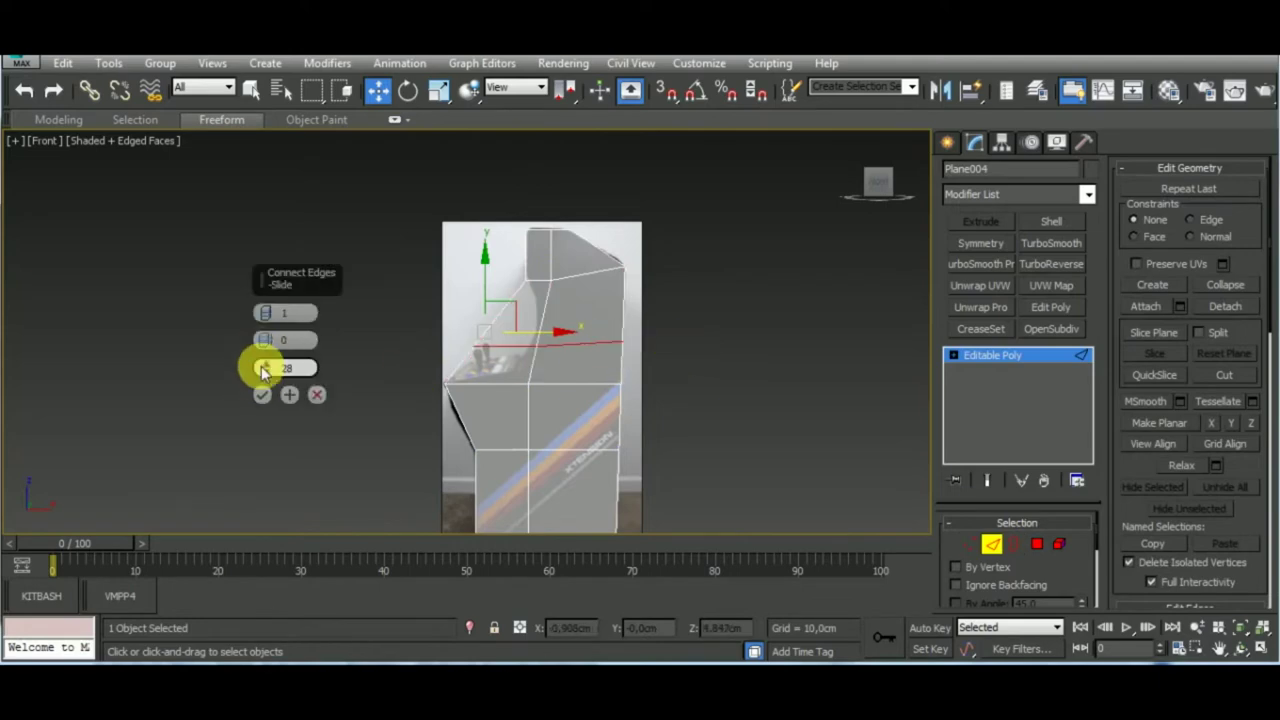
pyautogui.rightClick(263, 370)
pyautogui.click(262, 394)
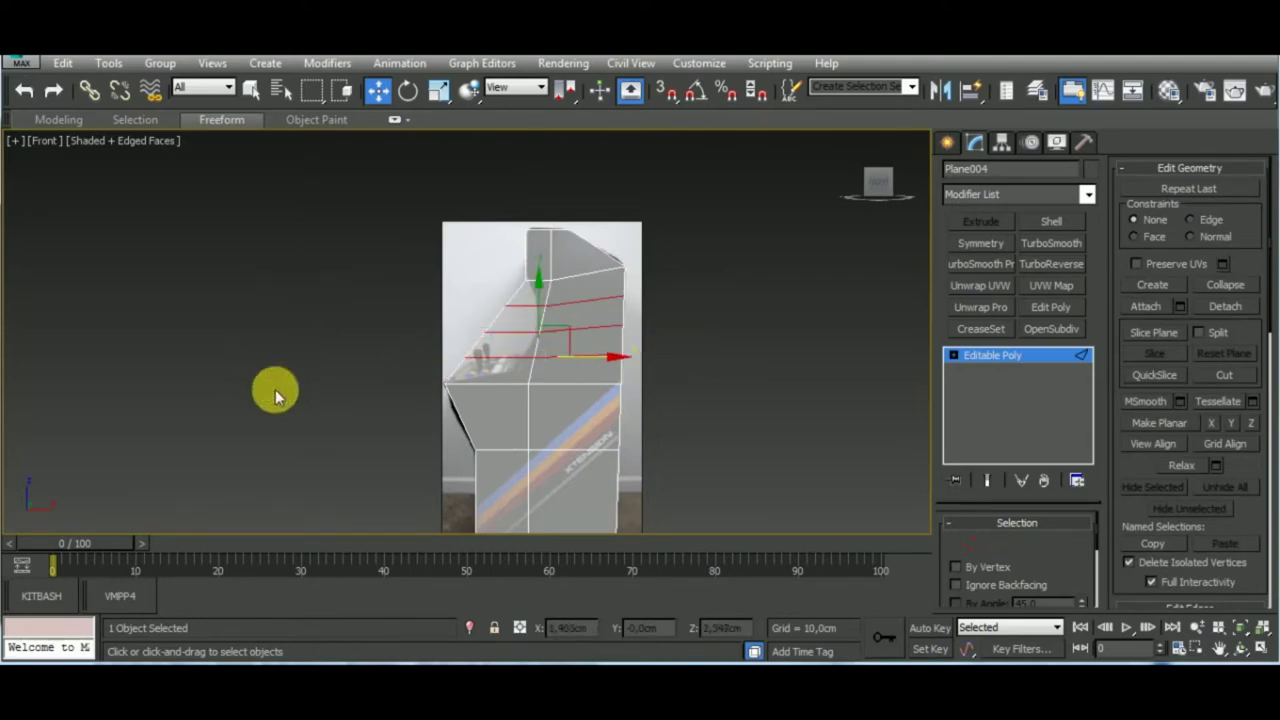
pyautogui.moveTo(737, 380); pyautogui.dragTo(721, 392, button='middle')
# Move the middle and left-edge vertices right to follow the screen curve
pyautogui.click(968, 544)
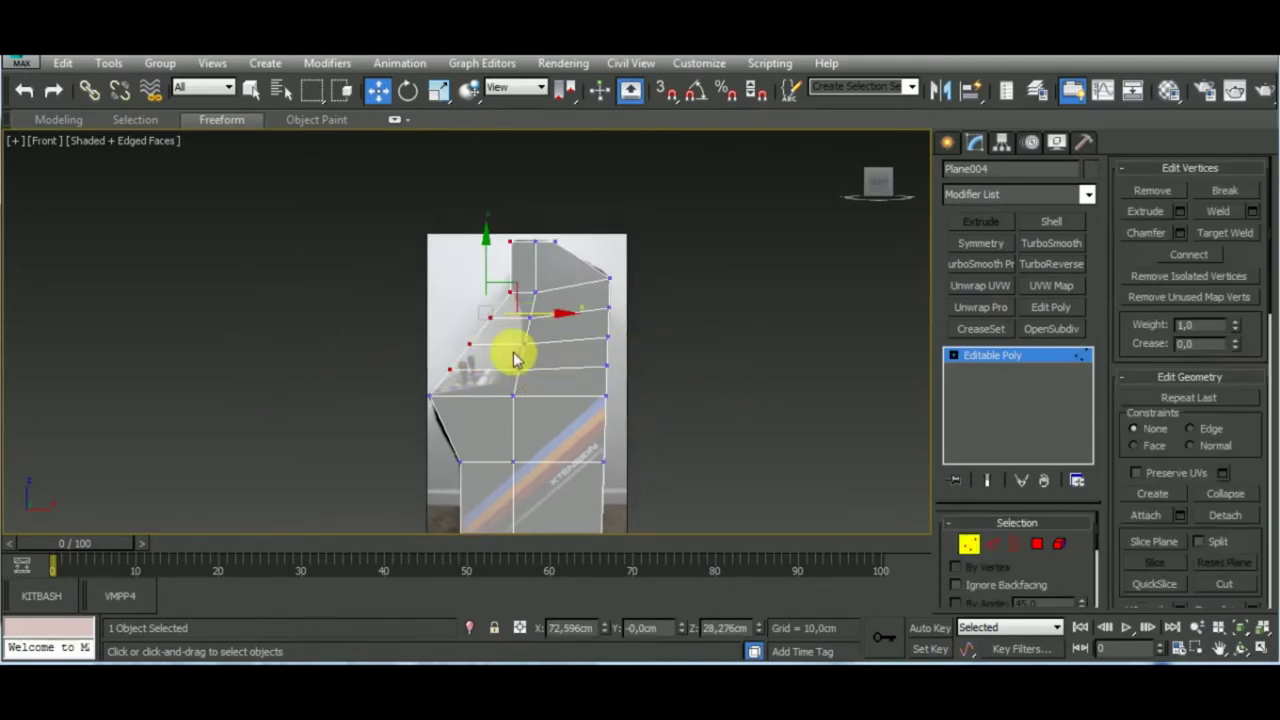
pyautogui.moveTo(510, 315); pyautogui.dragTo(513, 314)
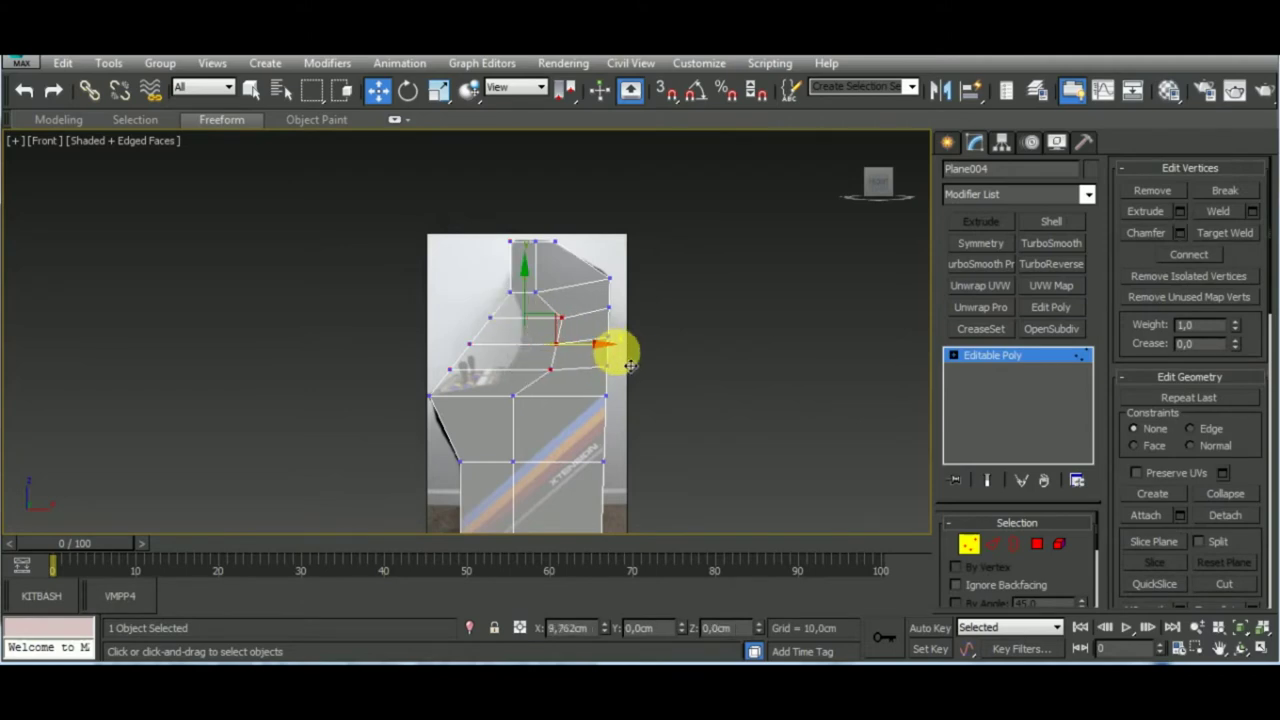
pyautogui.keyDown('ctrl'); pyautogui.click(536, 291); pyautogui.keyUp('ctrl')
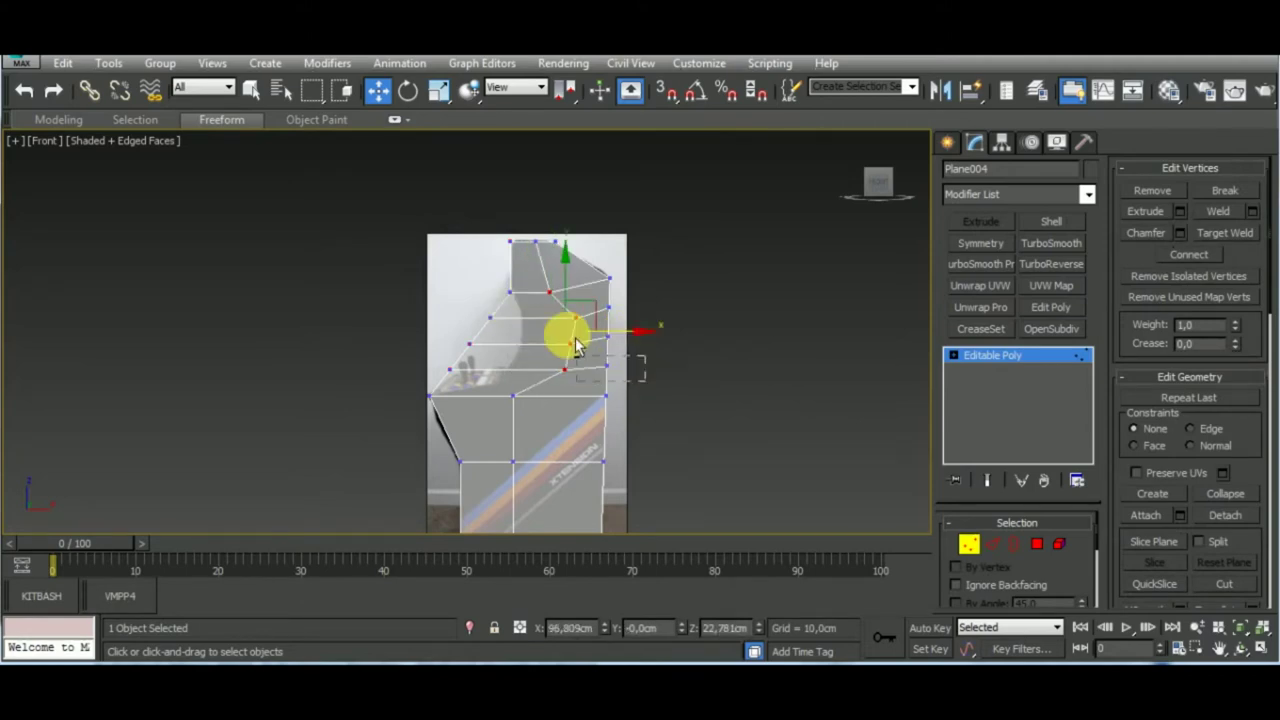
pyautogui.moveTo(576, 346); pyautogui.dragTo(620, 293)
pyautogui.moveTo(674, 411); pyautogui.dragTo(684, 307, button='middle')
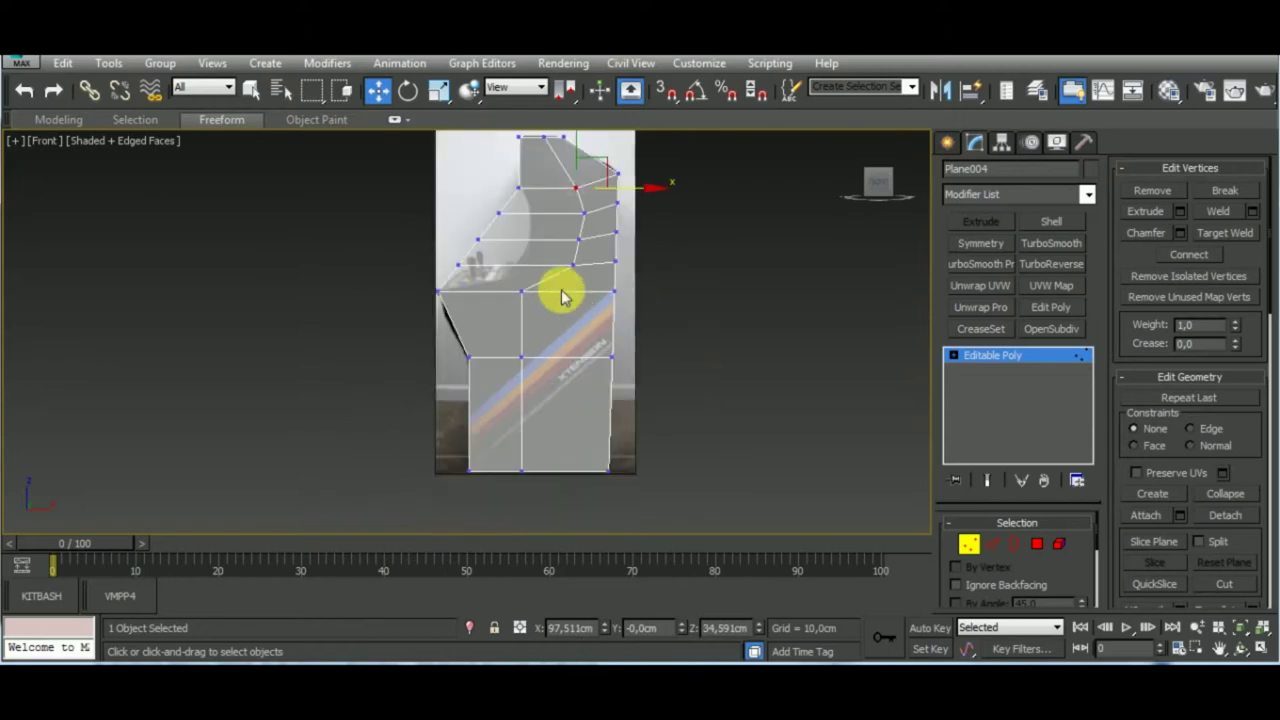
pyautogui.moveTo(560, 285); pyautogui.dragTo(515, 480)
pyautogui.moveTo(600, 374); pyautogui.dragTo(643, 388)
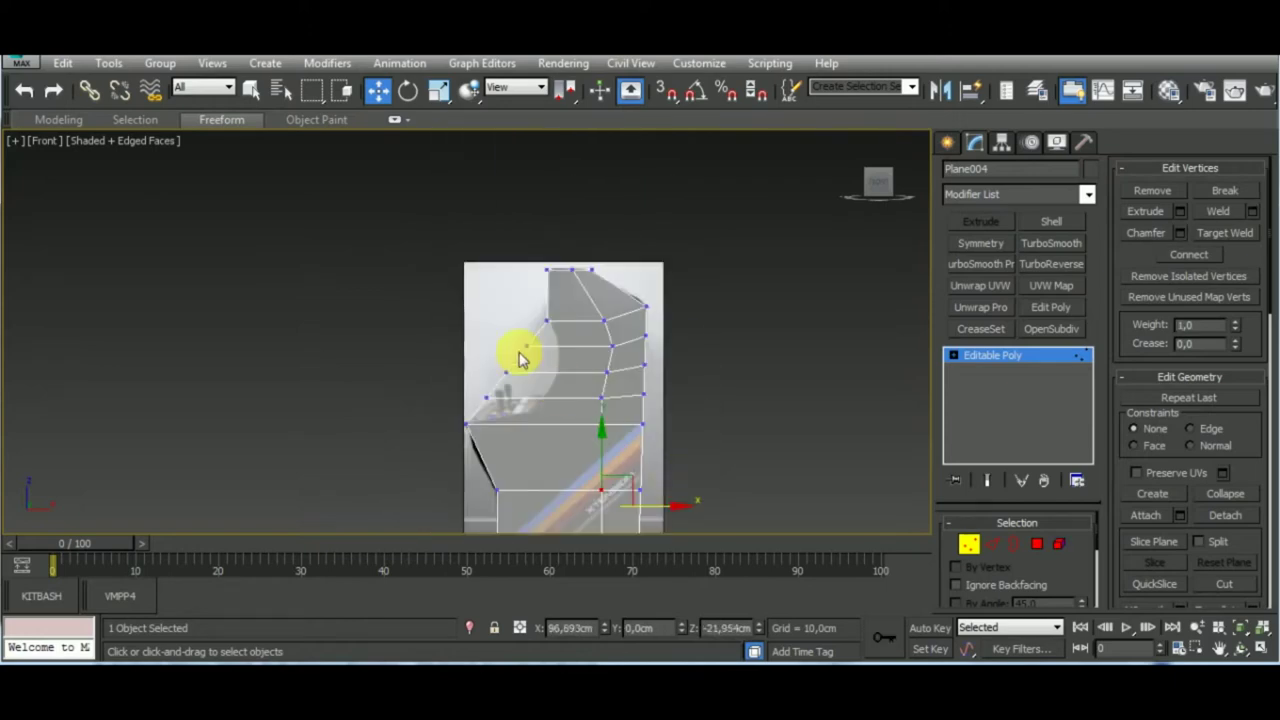
pyautogui.scroll(3, 437, 349)
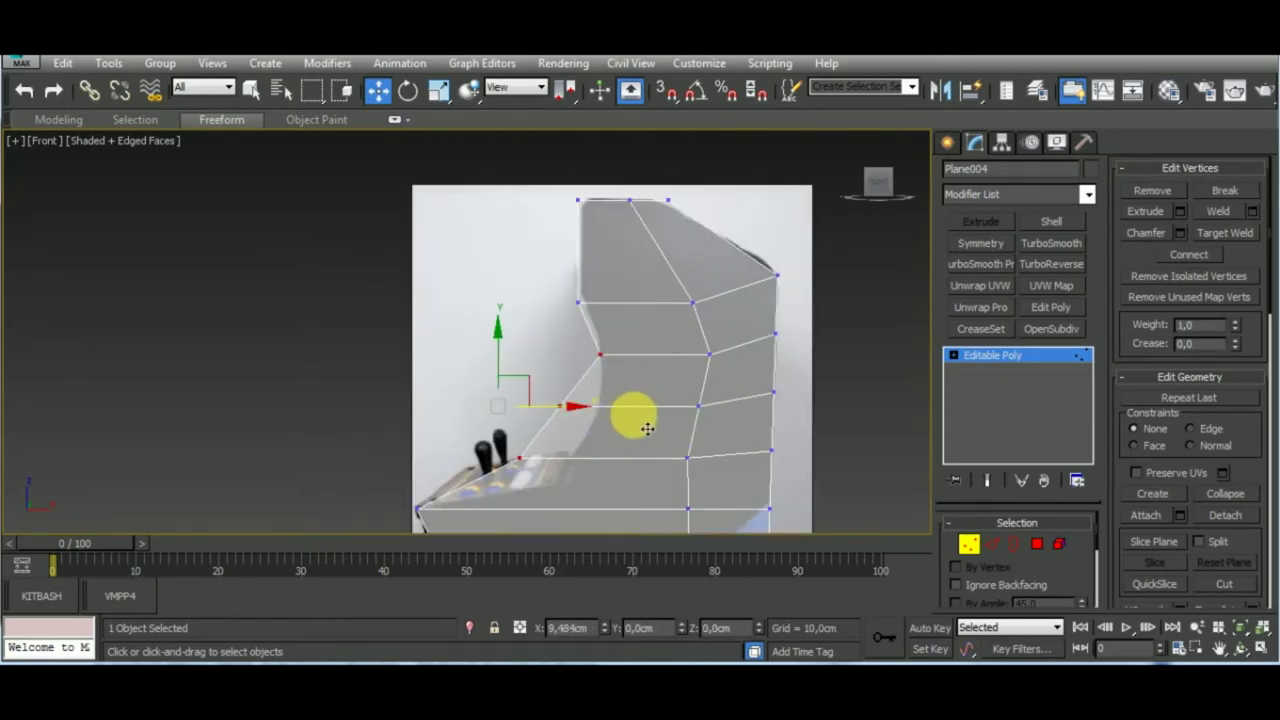
pyautogui.moveTo(640, 420); pyautogui.dragTo(704, 420)
pyautogui.moveTo(578, 335)
pyautogui.keyDown('alt'); pyautogui.mouseDown()
pyautogui.moveTo(617, 458)
pyautogui.moveTo(649, 449)
pyautogui.moveTo(523, 449)
pyautogui.moveTo(620, 451)
pyautogui.moveTo(662, 471)
pyautogui.mouseUp(); pyautogui.keyUp('alt')
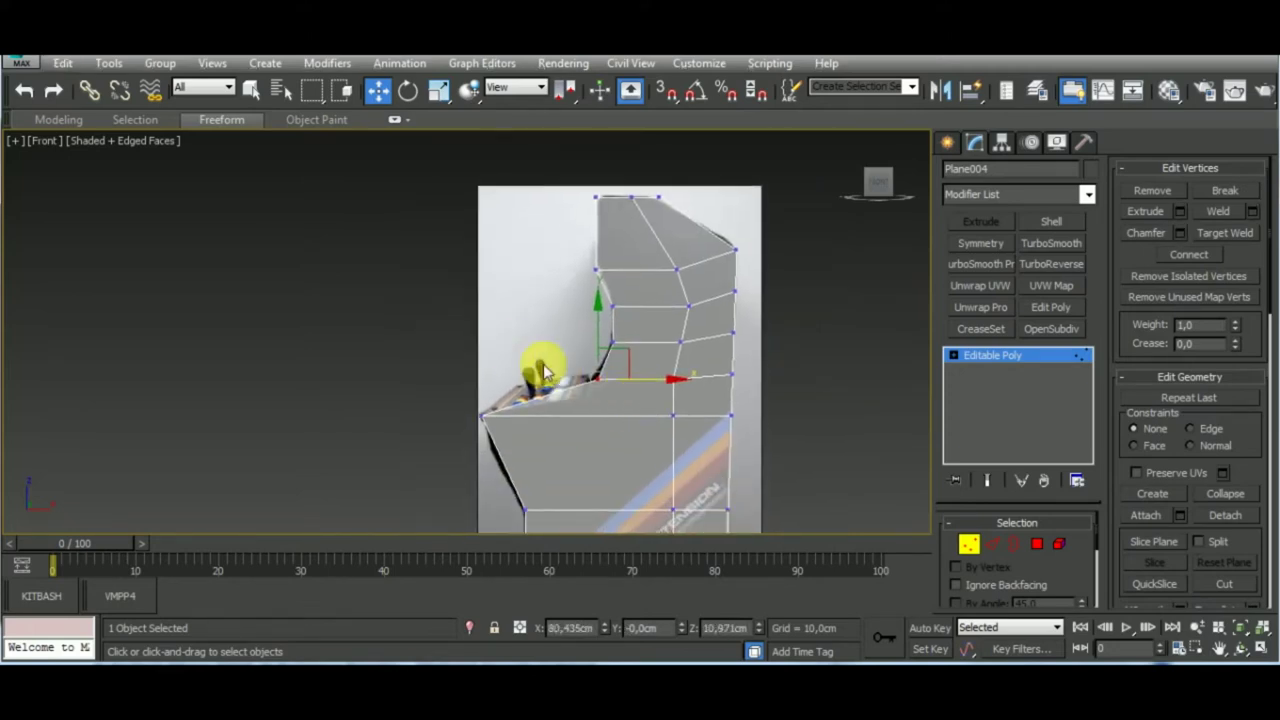
# Scale the selected control-panel vertices flat onto one horizontal row
pyautogui.click(440, 90)
pyautogui.moveTo(663, 297); pyautogui.dragTo(666, 474)
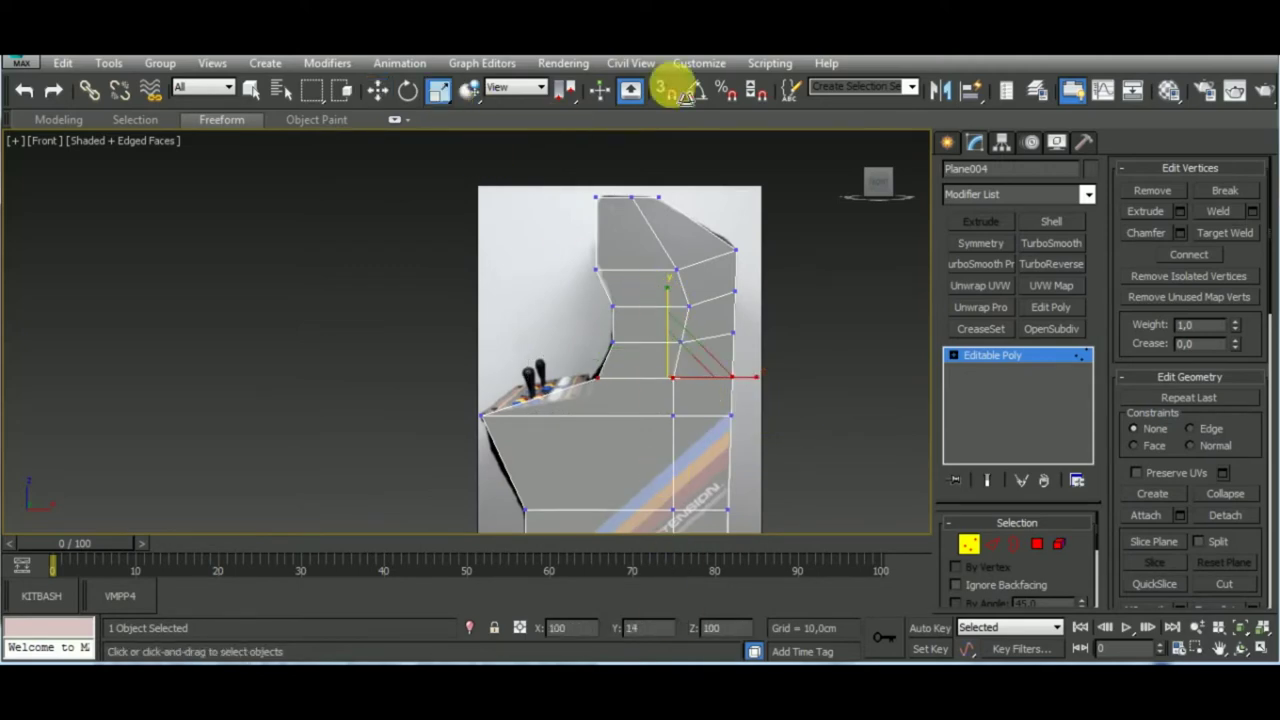
pyautogui.press('w')
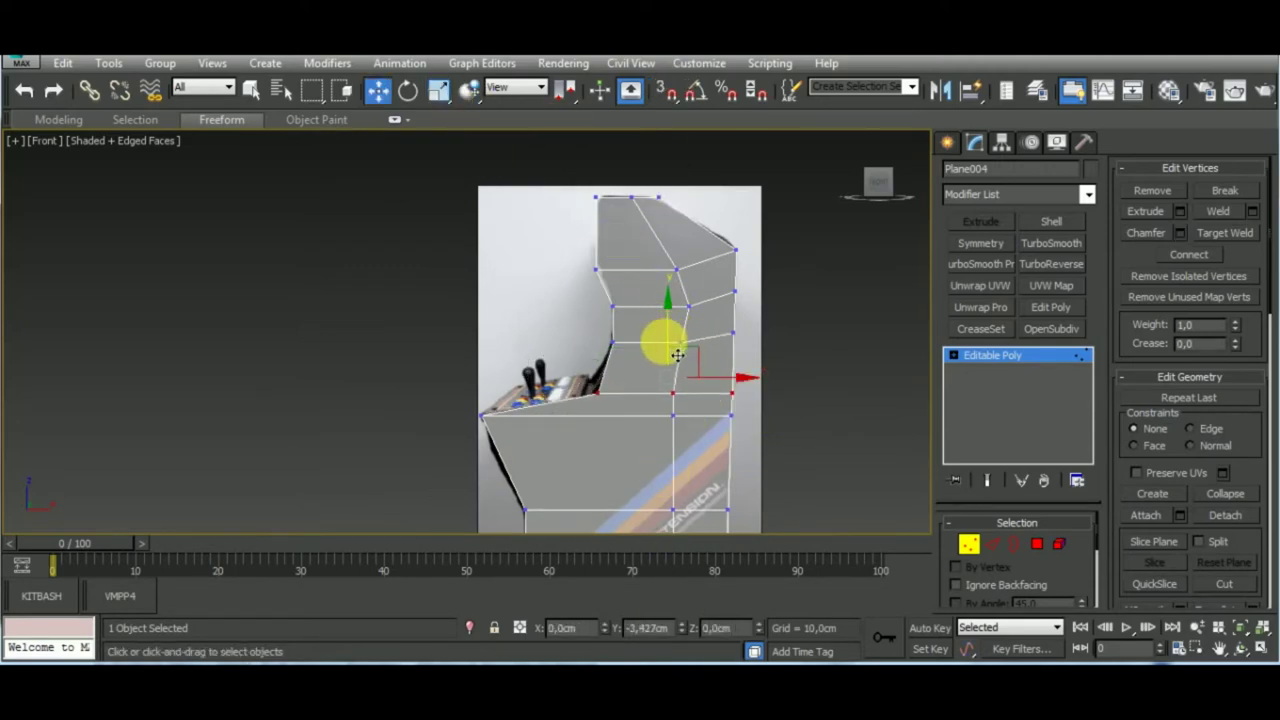
pyautogui.scroll(3, 626, 343)
pyautogui.scroll(-3, 571, 320)
pyautogui.scroll(-2, 620, 290)
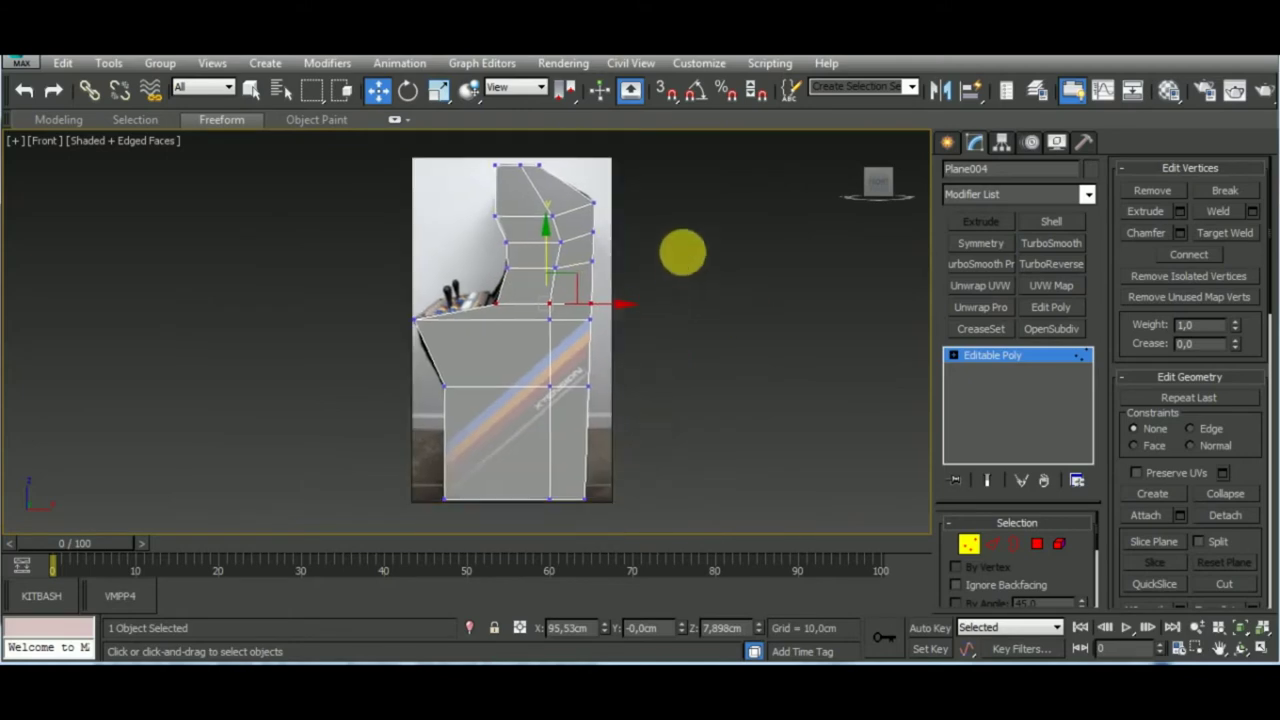
# Connect a new edge across the lower body and slide it up with the Edge constraint
pyautogui.press('2')
pyautogui.moveTo(371, 349); pyautogui.dragTo(651, 363)
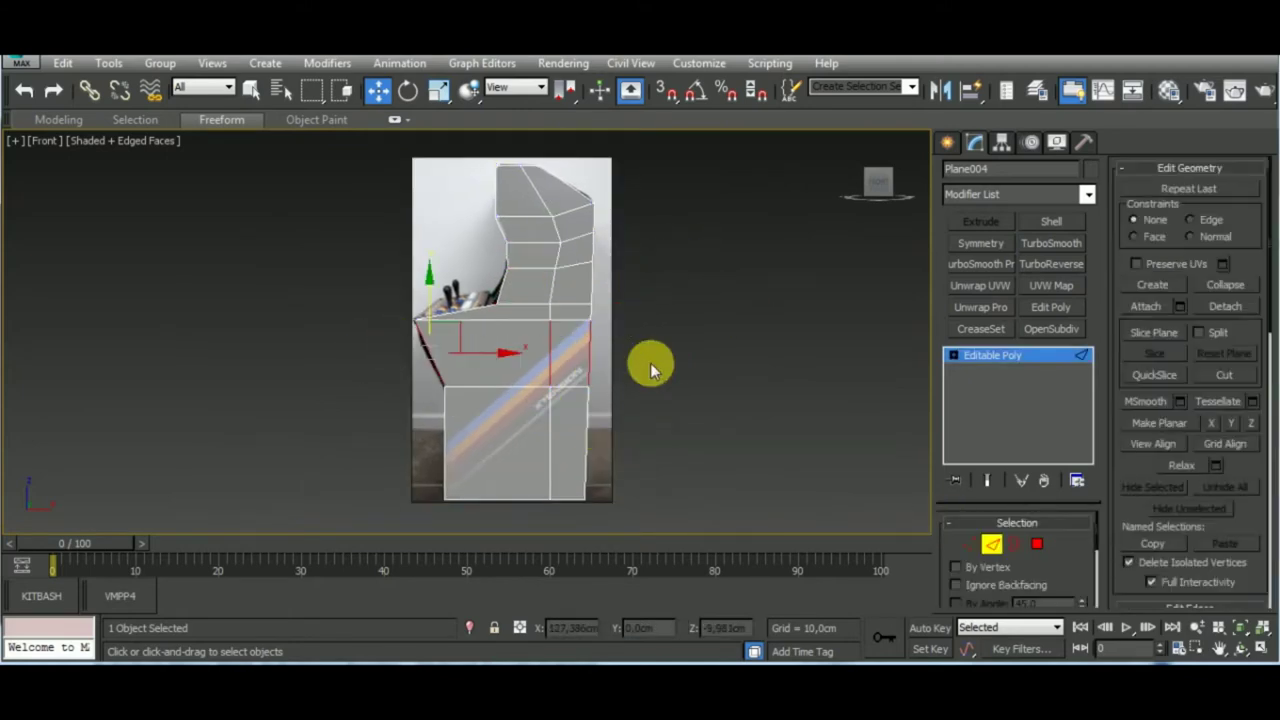
pyautogui.hotkey('ctrl', 'shift', 'e')
pyautogui.click(317, 394)
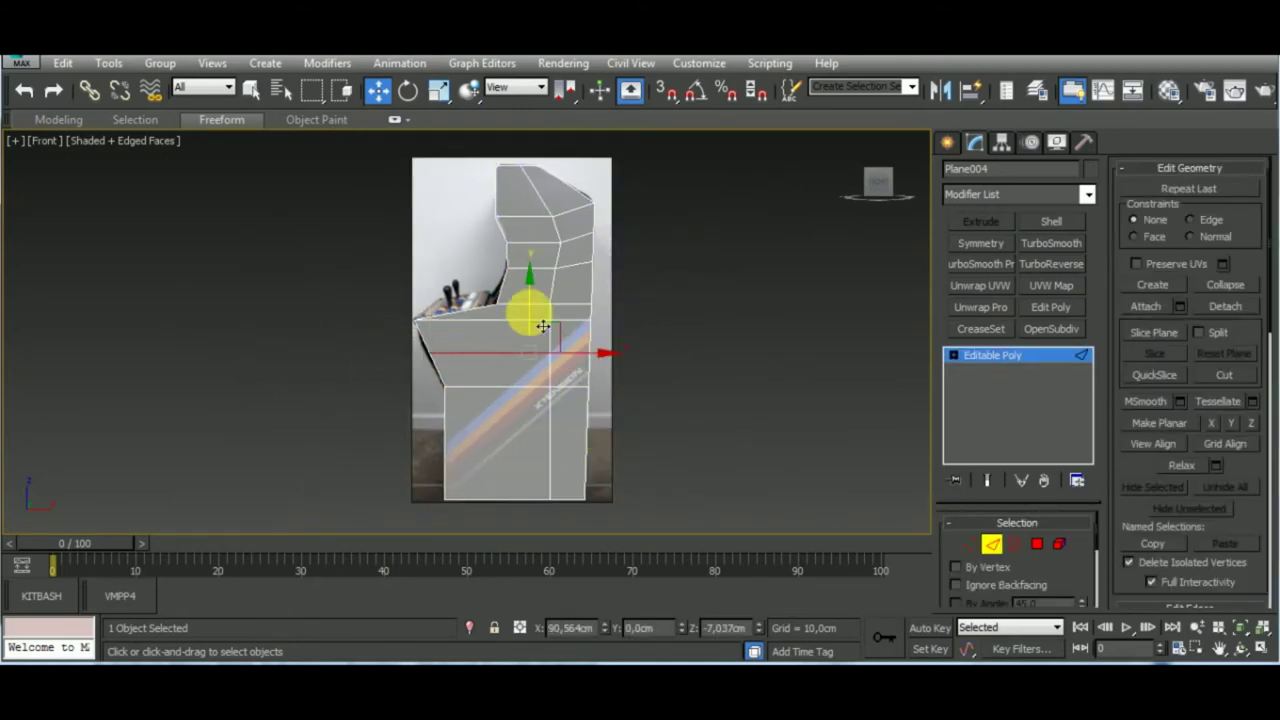
pyautogui.click(1190, 219)
pyautogui.moveTo(544, 313)
pyautogui.mouseDown()
pyautogui.moveTo(544, 325)
pyautogui.moveTo(538, 315)
pyautogui.mouseUp()
pyautogui.click(1135, 228)
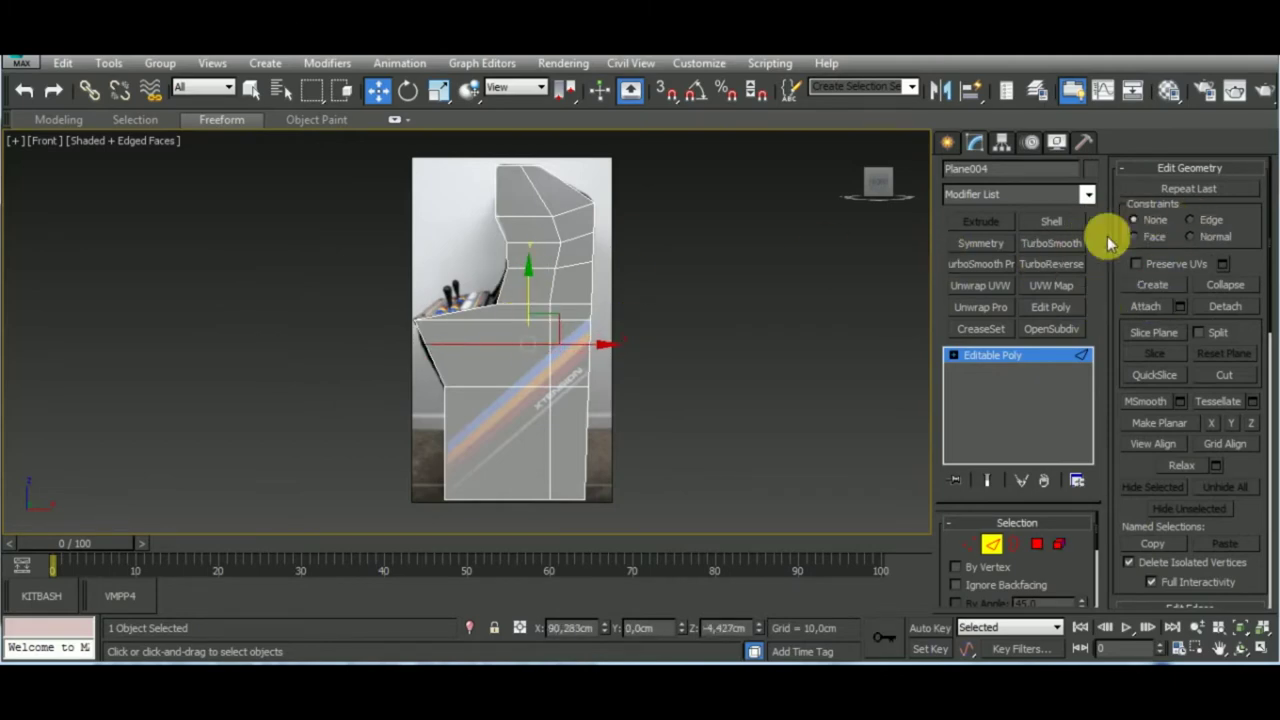
# Return to vertex level and reframe the view over the cabinet top
pyautogui.press('1')
pyautogui.scroll(3, 448, 369)
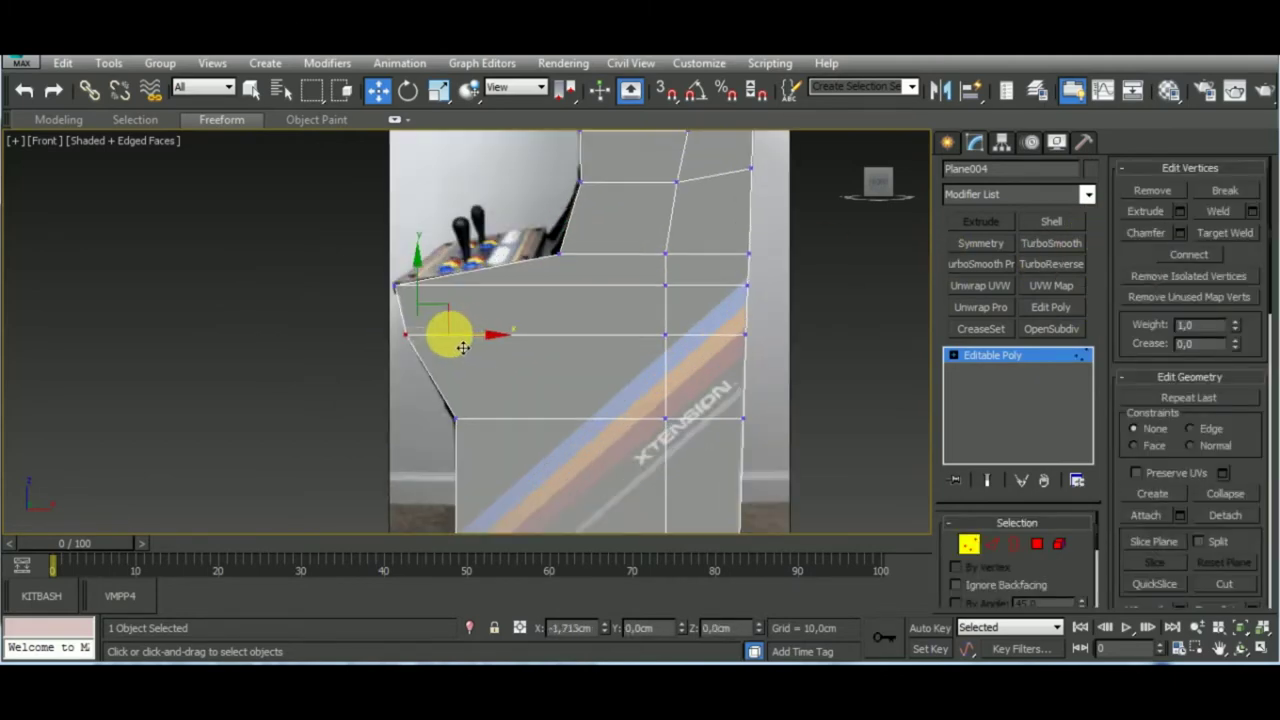
pyautogui.scroll(-4, 463, 347)
pyautogui.moveTo(652, 343); pyautogui.dragTo(654, 380, button='middle')
pyautogui.scroll(4, 557, 266)
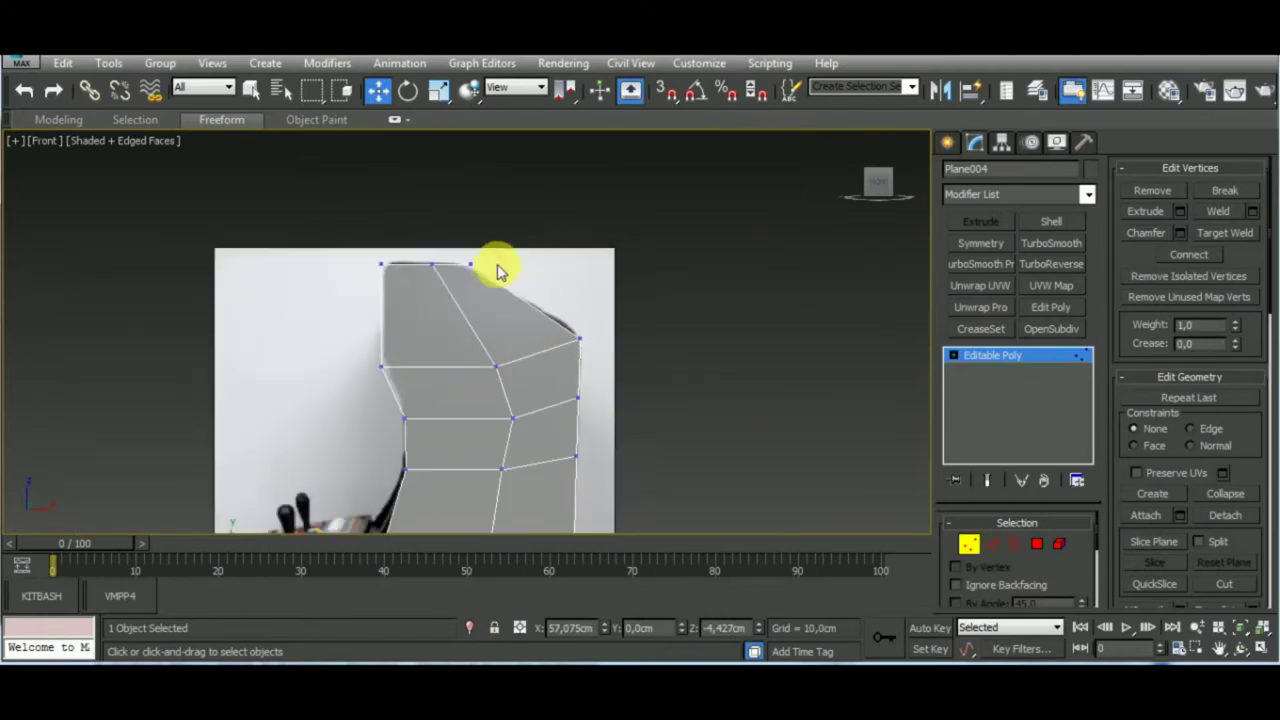
pyautogui.scroll(-3, 642, 340)
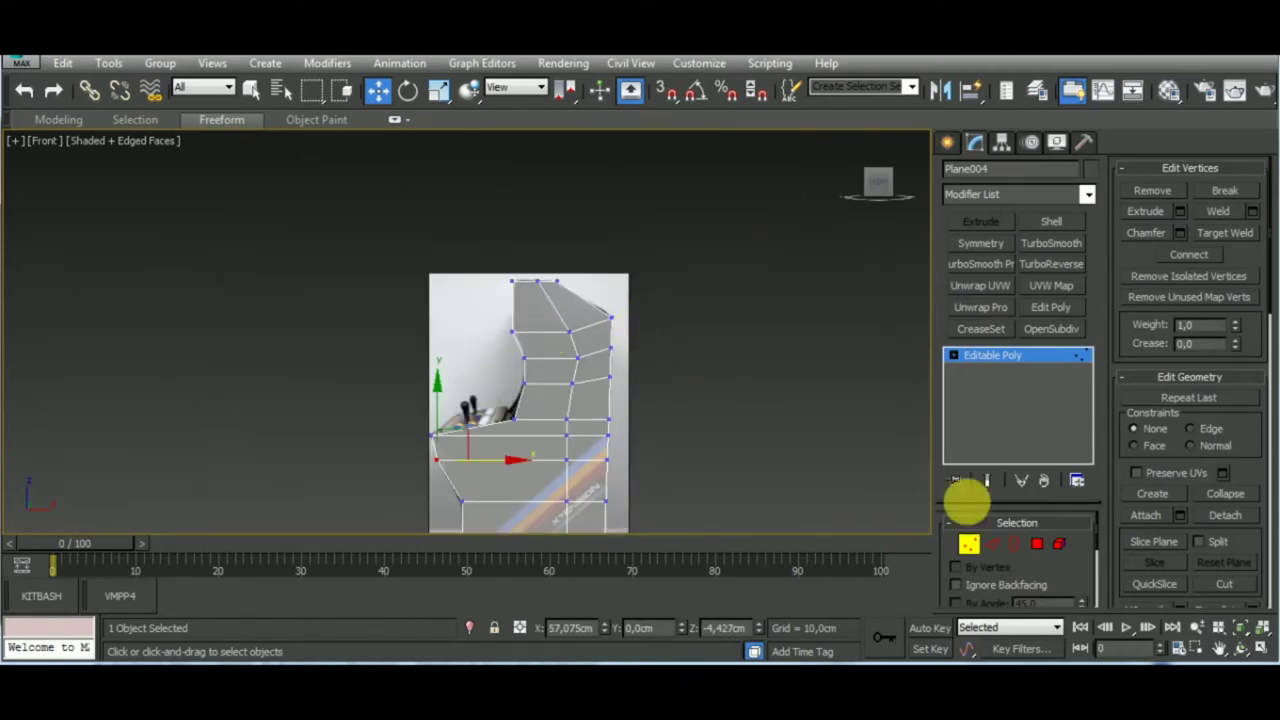
pyautogui.click(1013, 545)
# Try extruding the outline's border sideways and orbit to inspect the result
pyautogui.keyDown('alt'); pyautogui.moveTo(608, 406); pyautogui.dragTo(800, 480, button='middle'); pyautogui.keyUp('alt')
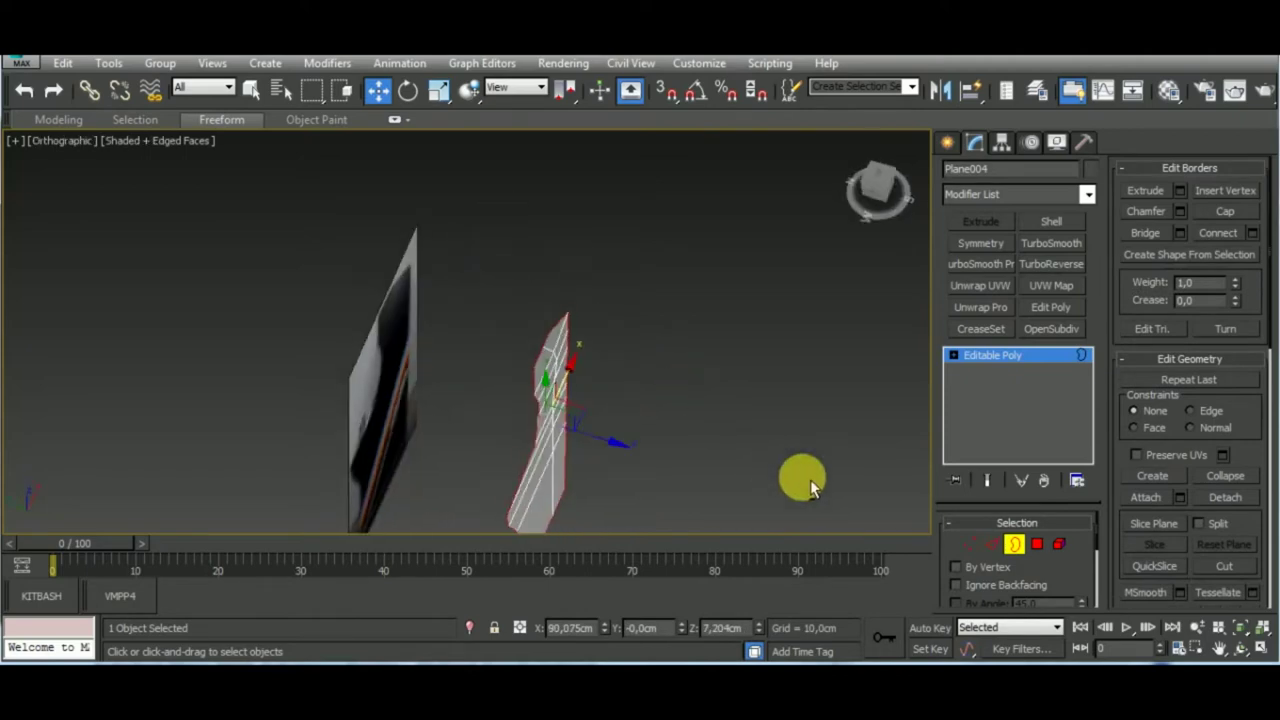
pyautogui.keyDown('alt'); pyautogui.moveTo(517, 409); pyautogui.dragTo(386, 373, button='middle'); pyautogui.keyUp('alt')
pyautogui.moveTo(386, 373); pyautogui.dragTo(403, 374)
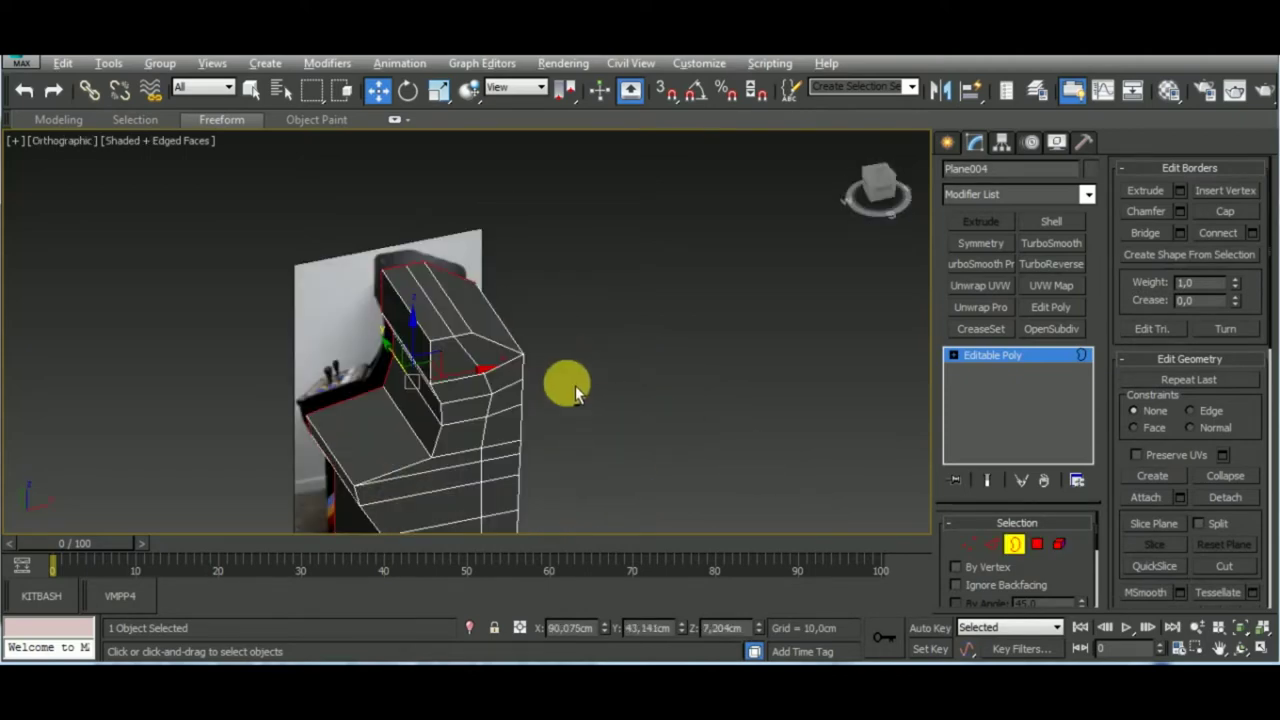
pyautogui.keyDown('alt'); pyautogui.moveTo(575, 385); pyautogui.dragTo(669, 329, button='middle'); pyautogui.keyUp('alt')
pyautogui.click(395, 390)
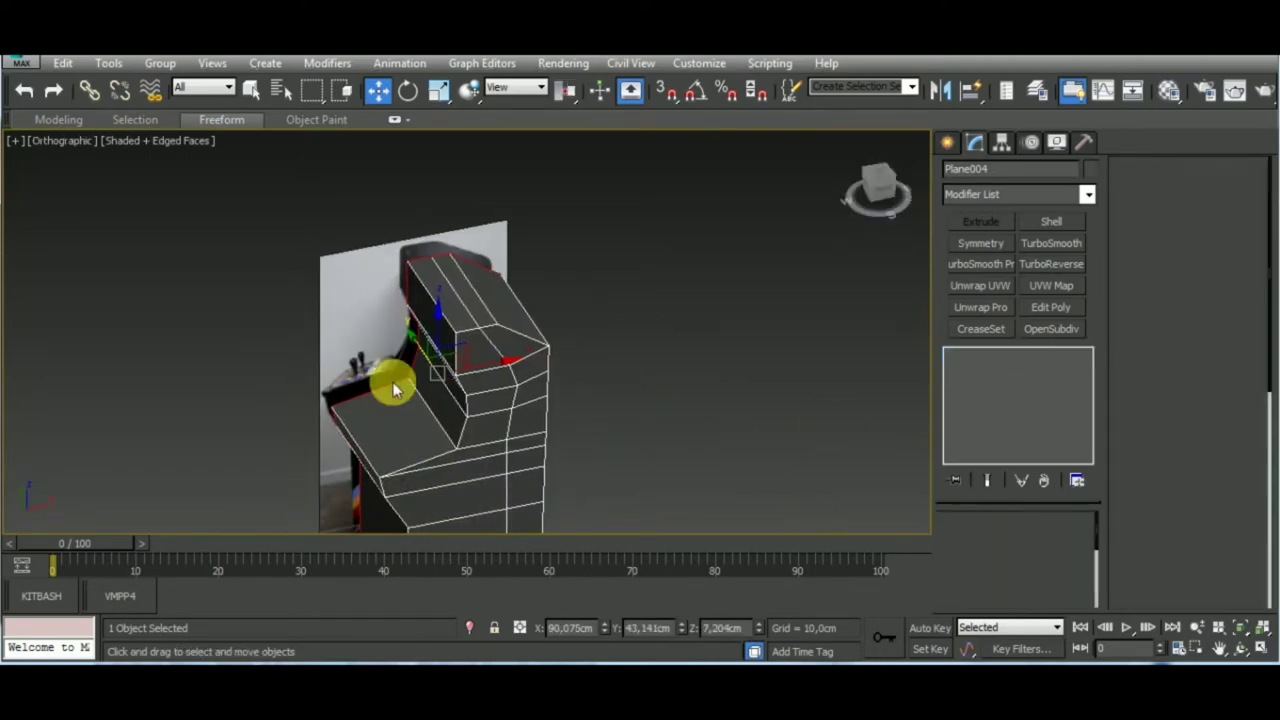
pyautogui.moveTo(395, 390)
pyautogui.keyDown('alt'); pyautogui.mouseDown(button='middle')
pyautogui.moveTo(294, 251)
pyautogui.moveTo(534, 357)
pyautogui.mouseUp(button='middle'); pyautogui.keyUp('alt')
pyautogui.click(534, 357)
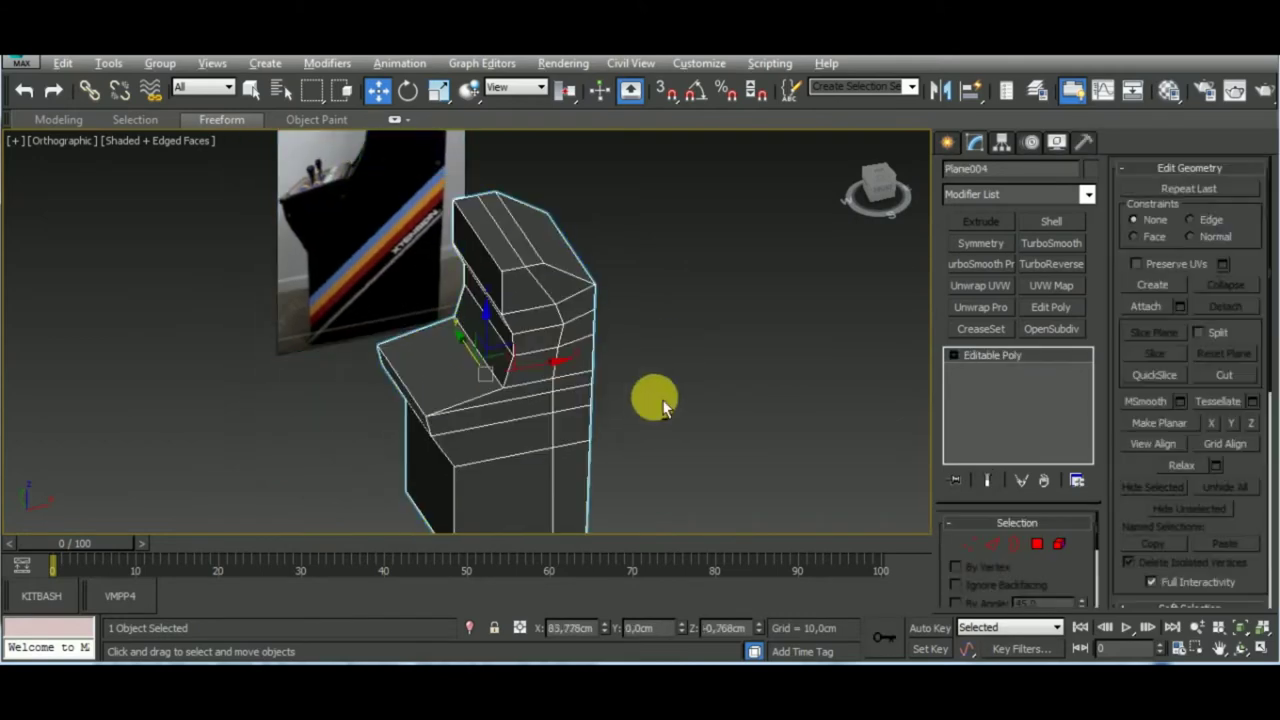
pyautogui.moveTo(662, 399)
pyautogui.keyDown('alt'); pyautogui.mouseDown(button='middle')
pyautogui.moveTo(655, 366)
pyautogui.moveTo(717, 494)
pyautogui.moveTo(650, 435)
pyautogui.moveTo(668, 273)
pyautogui.mouseUp(button='middle'); pyautogui.keyUp('alt')
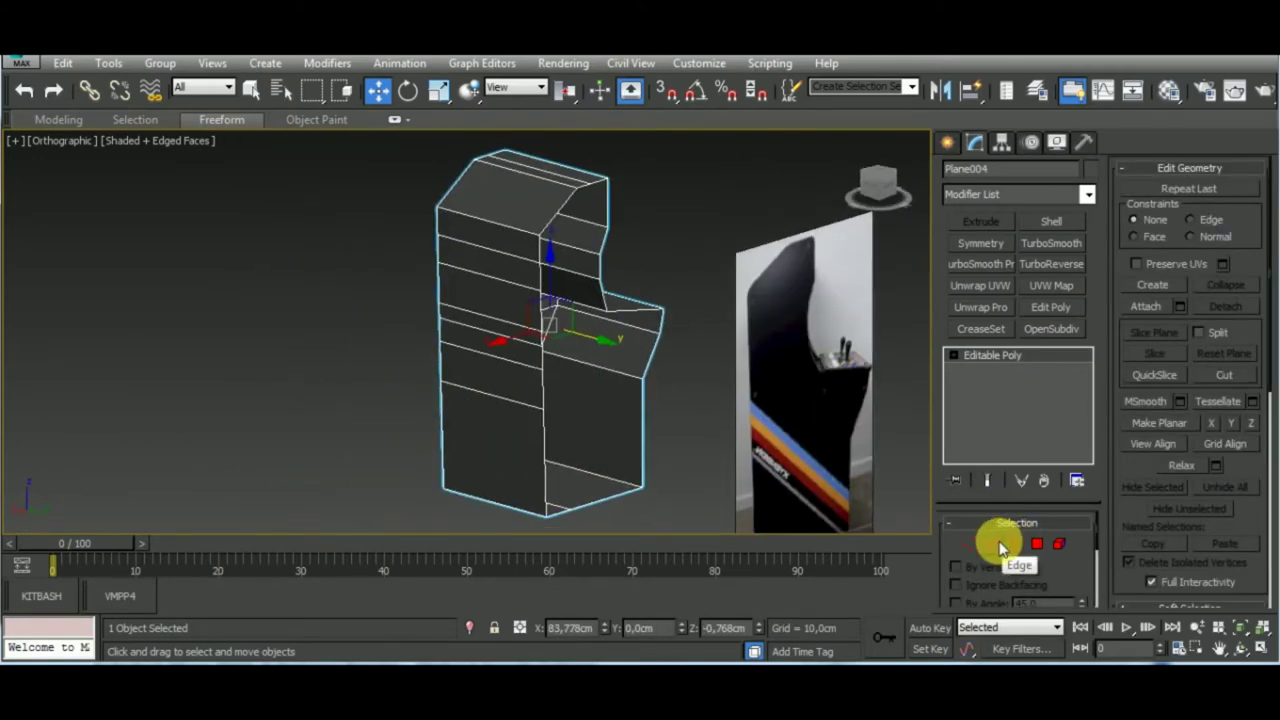
# Undo back to the flat outline and apply a Shell modifier with 1.0 cm thickness
pyautogui.click(771, 486)
pyautogui.click(560, 380)
pyautogui.moveTo(737, 400); pyautogui.dragTo(707, 408)
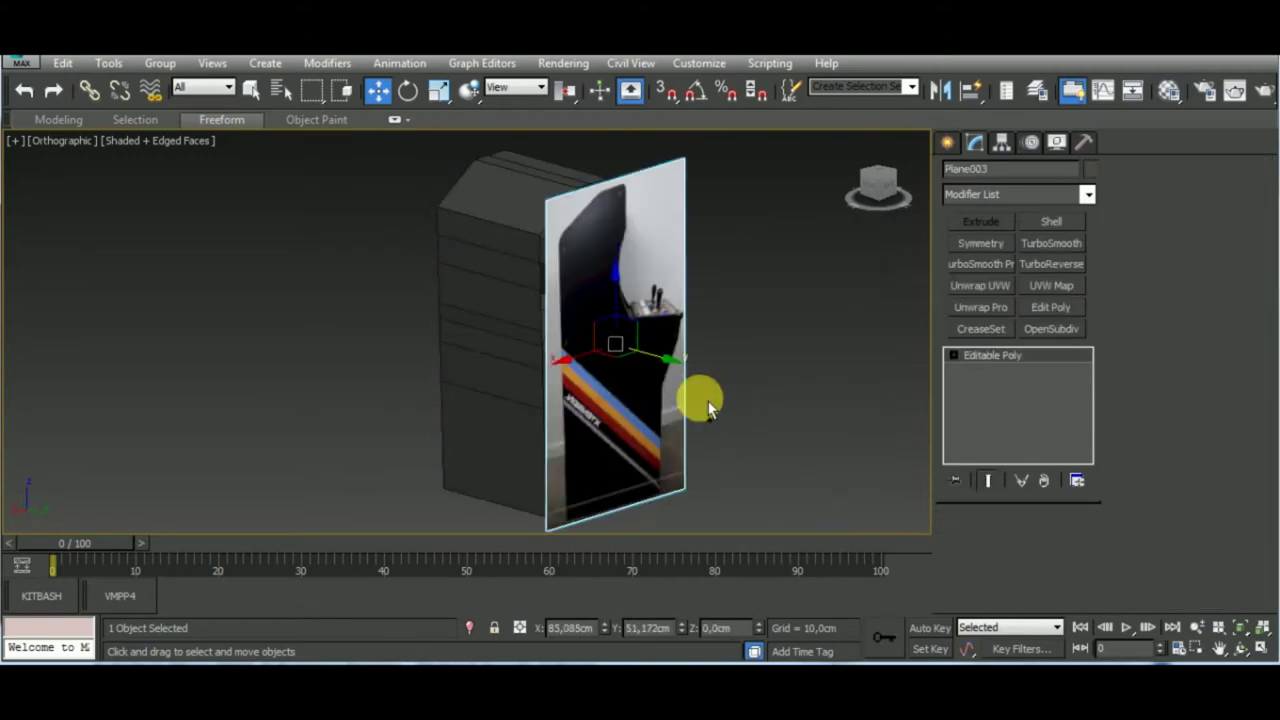
pyautogui.hotkey('ctrl', 'z')
pyautogui.hotkey('ctrl', 'z')
pyautogui.hotkey('ctrl', 'z')
pyautogui.hotkey('ctrl', 'z')
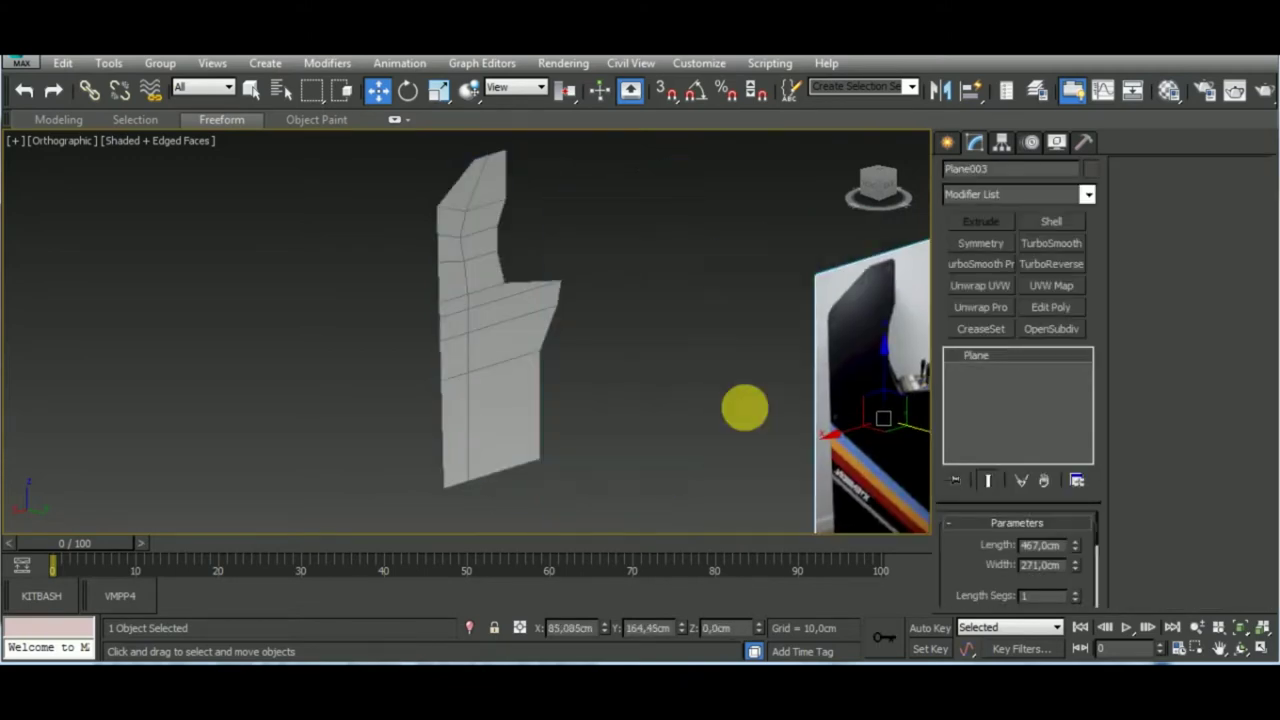
pyautogui.click(495, 380)
pyautogui.click(1051, 221)
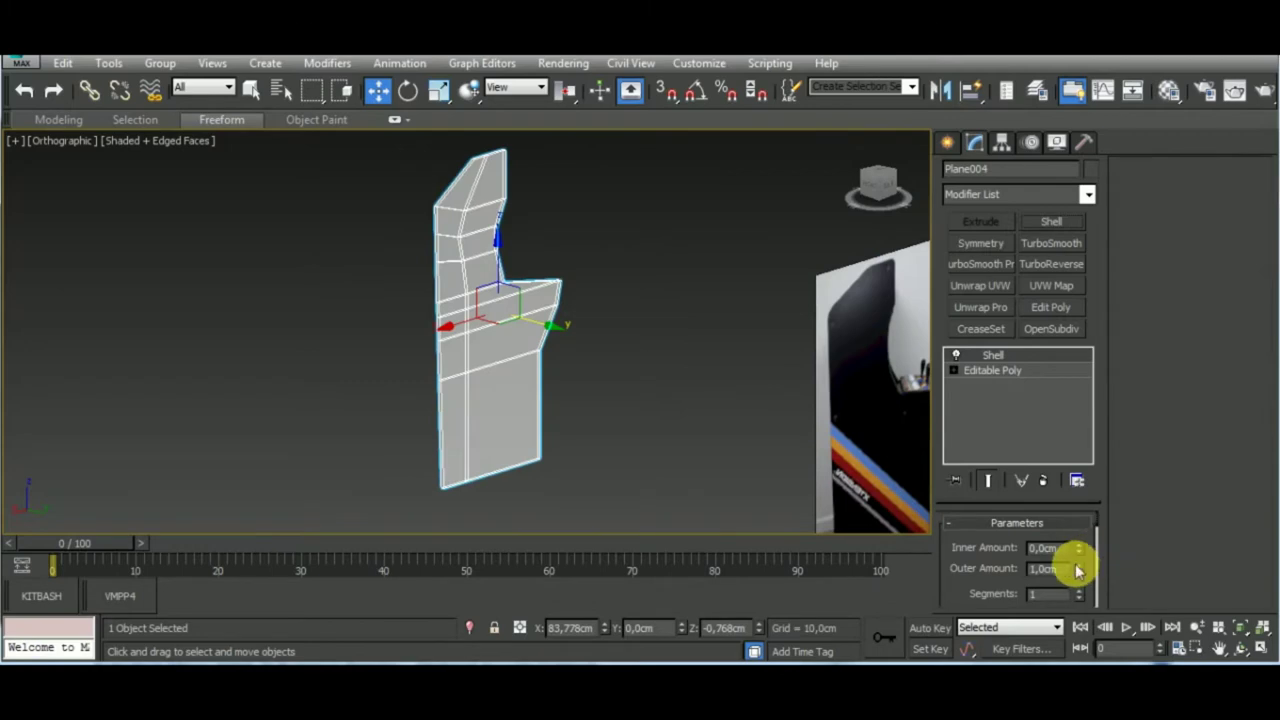
# Set the Shell modifier's Outer Amount to 50 cm
pyautogui.moveTo(1078, 570); pyautogui.dragTo(1078, 530)
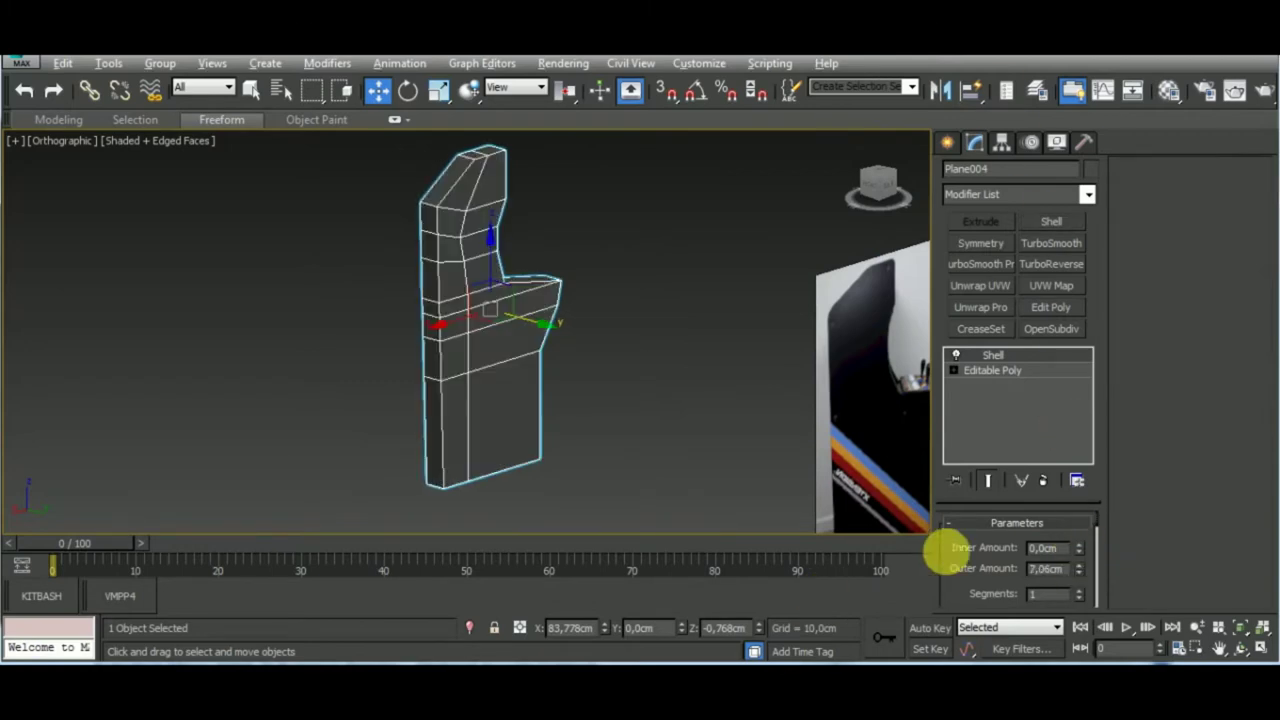
pyautogui.doubleClick(1046, 568)
pyautogui.write('20')
pyautogui.press('Return')
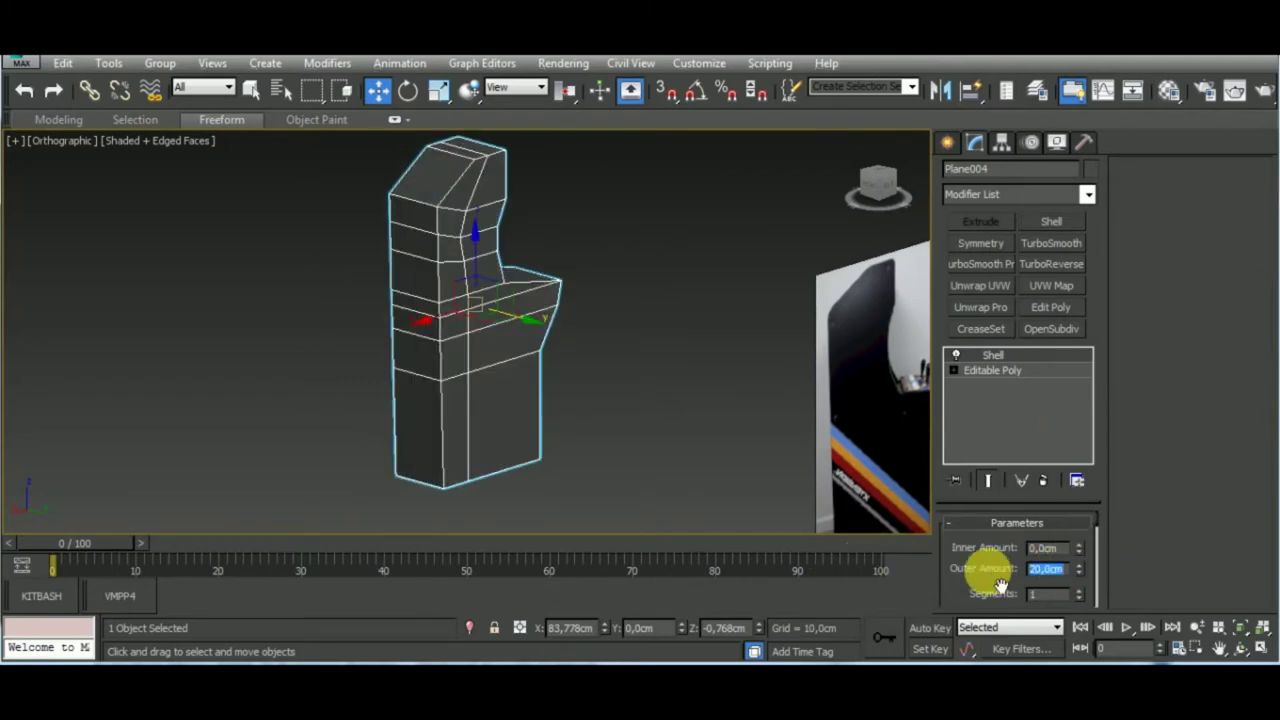
pyautogui.write('50')
pyautogui.press('Return')
pyautogui.scroll(-5, 641, 360)
# Add an Edit Poly modifier above the Shell on Plane004
pyautogui.keyDown('alt'); pyautogui.moveTo(641, 360); pyautogui.dragTo(622, 275, button='middle'); pyautogui.keyUp('alt')
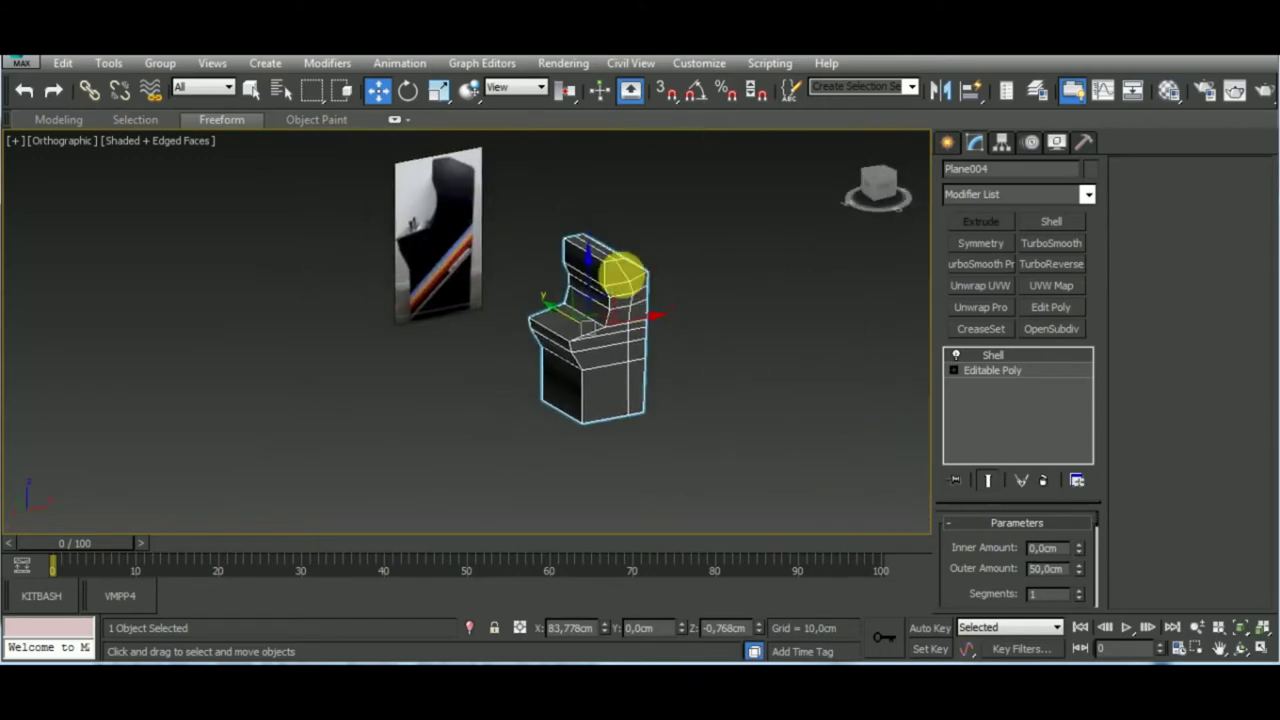
pyautogui.scroll(5, 622, 273)
pyautogui.scroll(-2, 737, 400)
pyautogui.scroll(2, 589, 380)
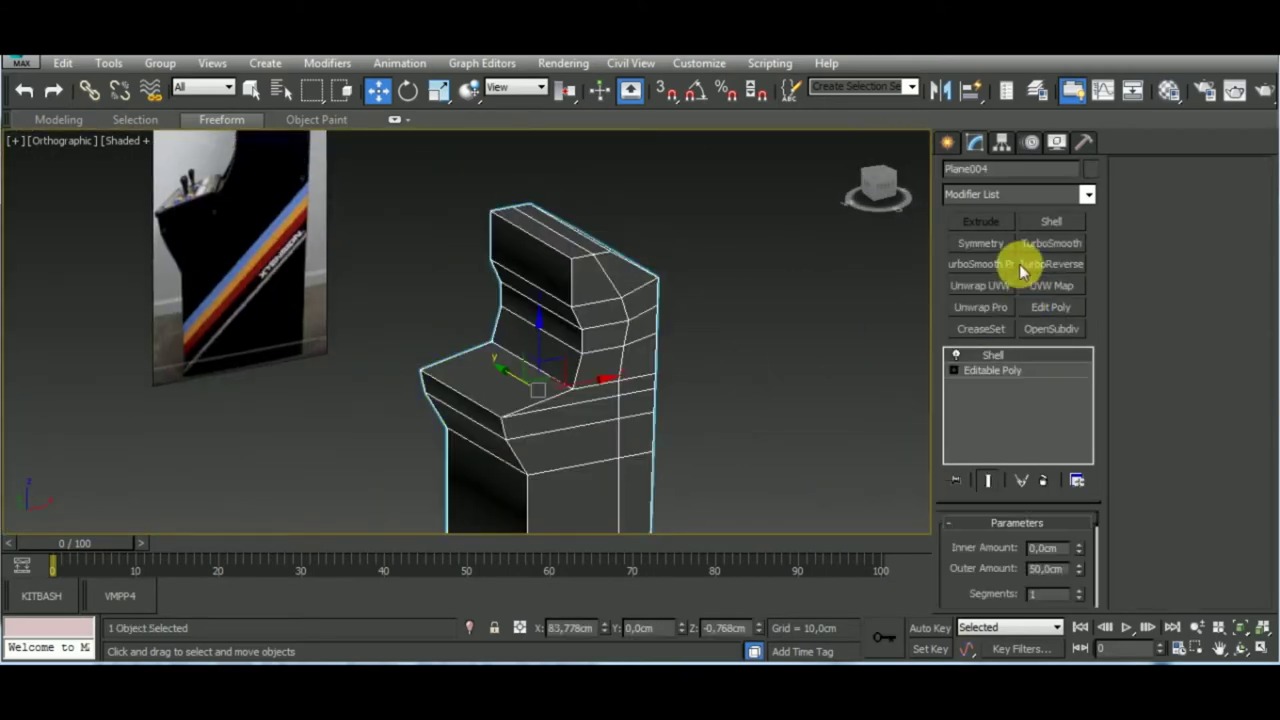
pyautogui.click(1050, 307)
pyautogui.moveTo(791, 380)
pyautogui.keyDown('alt'); pyautogui.mouseDown(button='middle')
pyautogui.moveTo(666, 371)
pyautogui.moveTo(624, 338)
pyautogui.moveTo(634, 326)
pyautogui.moveTo(674, 360)
pyautogui.mouseUp(button='middle'); pyautogui.keyUp('alt')
# Select the vertices along the cabinet's right side to reshape its profile
pyautogui.press('f')
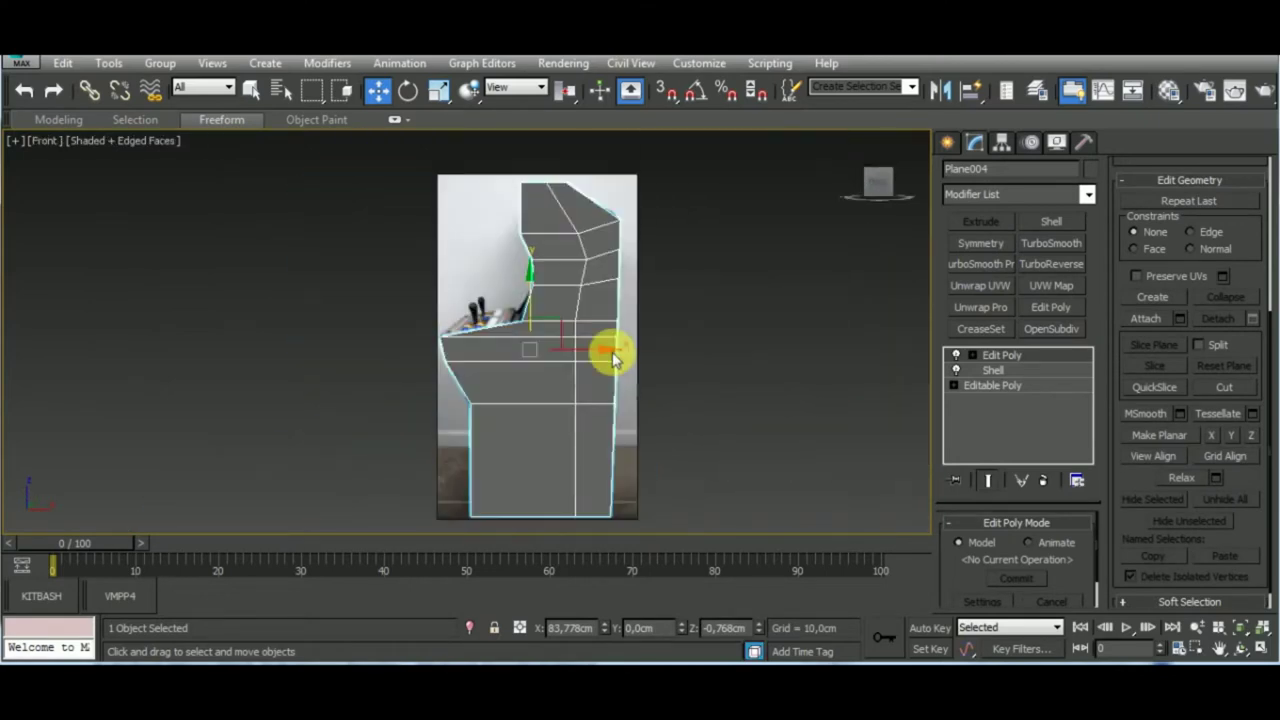
pyautogui.scroll(2, 686, 345)
pyautogui.scroll(-2, 680, 328)
pyautogui.scroll(2, 571, 337)
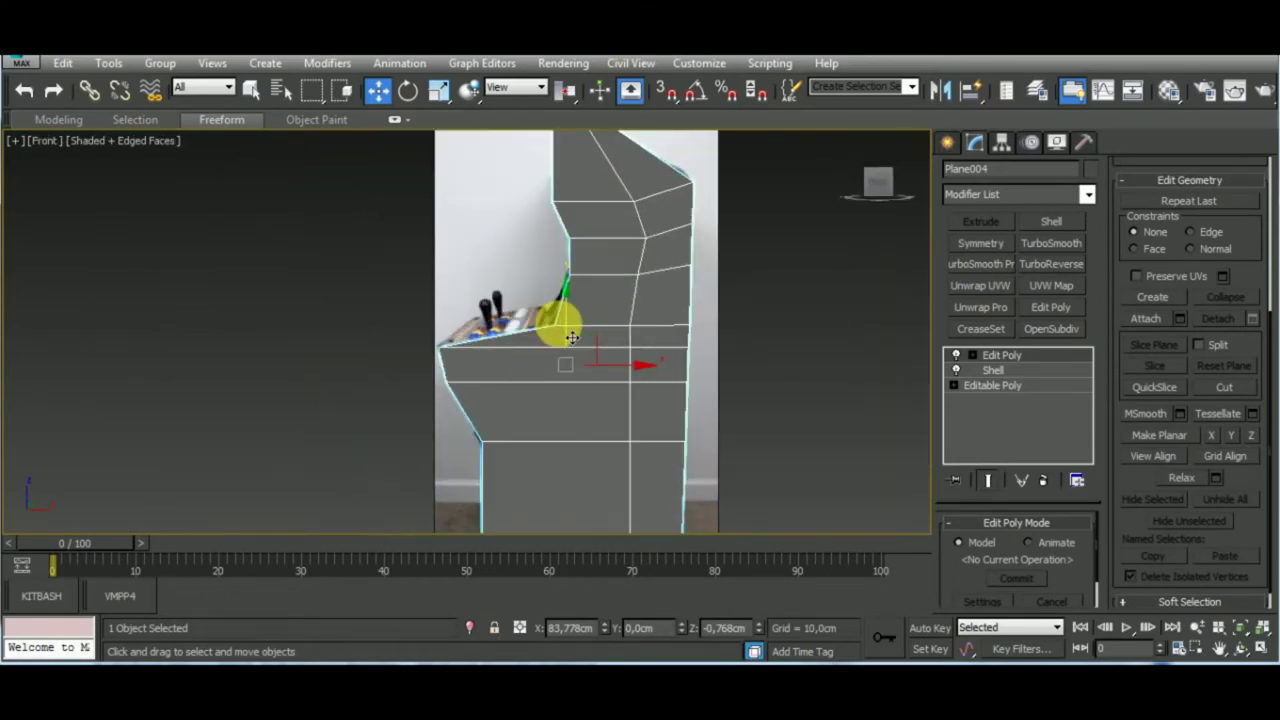
pyautogui.moveTo(563, 326)
pyautogui.keyDown('alt'); pyautogui.mouseDown(button='middle')
pyautogui.moveTo(726, 449)
pyautogui.moveTo(760, 443)
pyautogui.mouseUp(button='middle'); pyautogui.keyUp('alt')
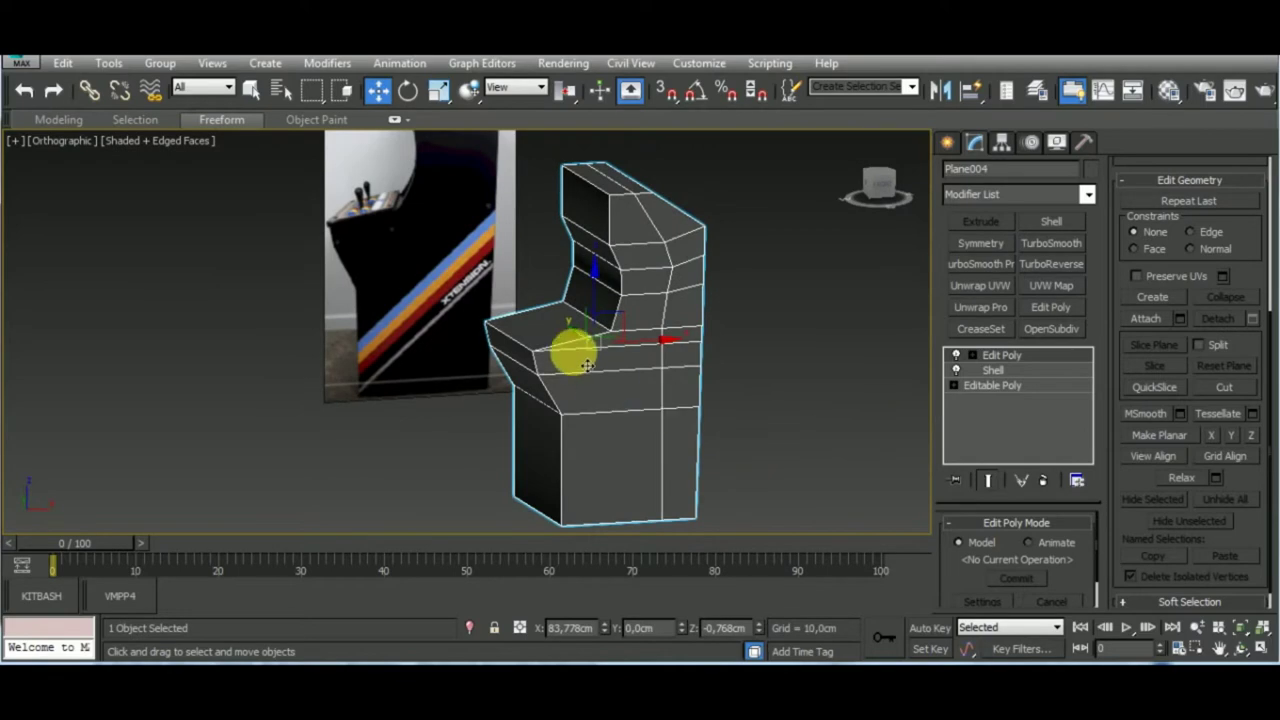
pyautogui.scroll(2, 580, 360)
pyautogui.scroll(-2, 574, 351)
pyautogui.scroll(-3, 574, 351)
pyautogui.scroll(1, 686, 402)
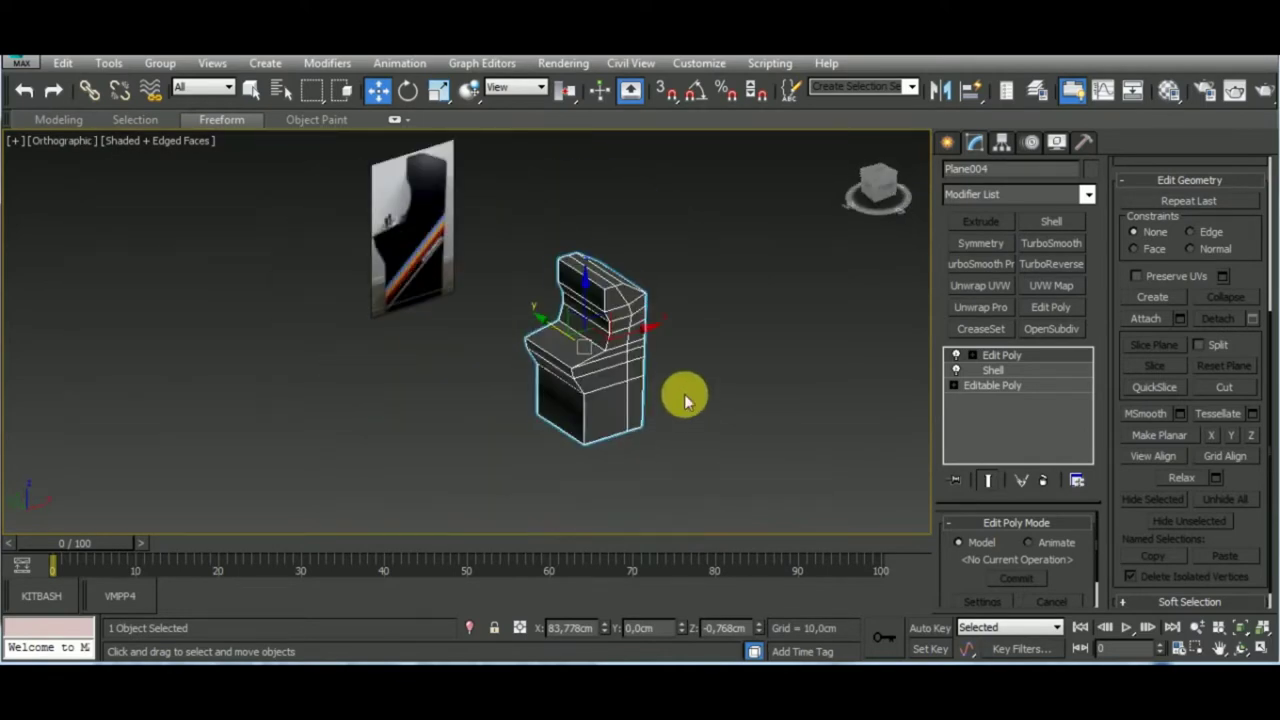
pyautogui.press('2')
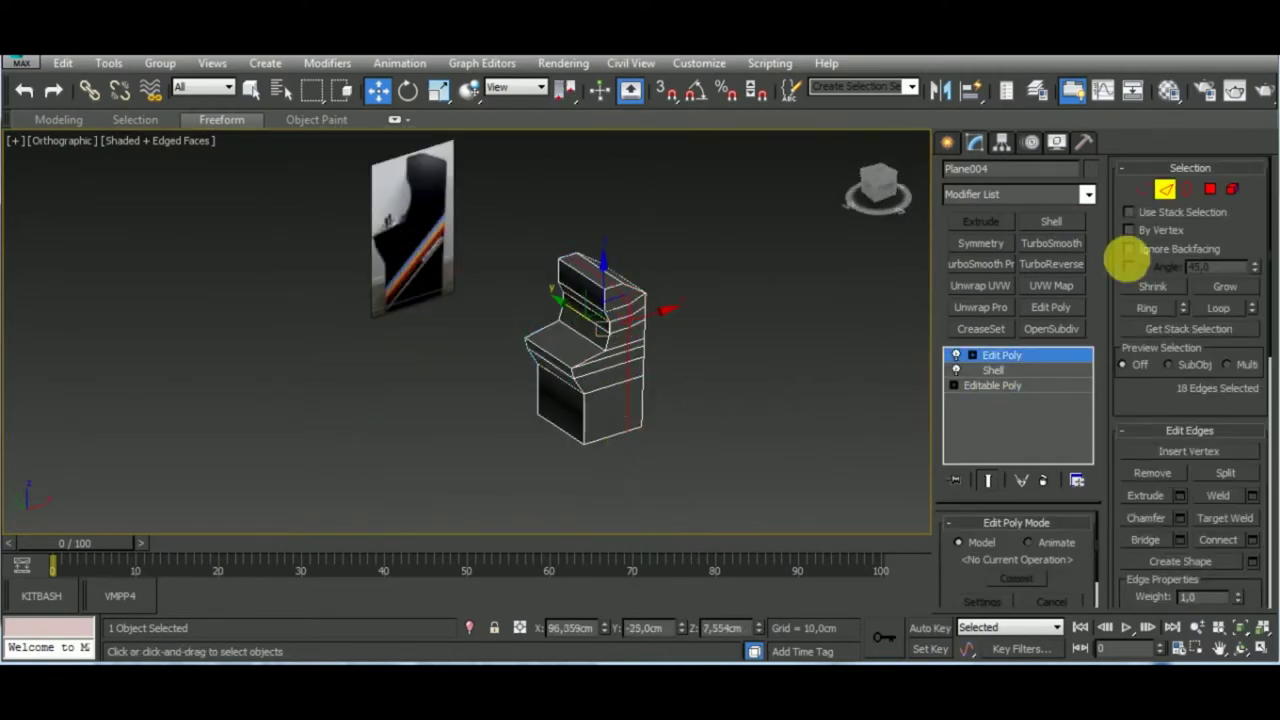
pyautogui.click(1151, 472)
pyautogui.scroll(3, 657, 366)
pyautogui.scroll(2, 663, 349)
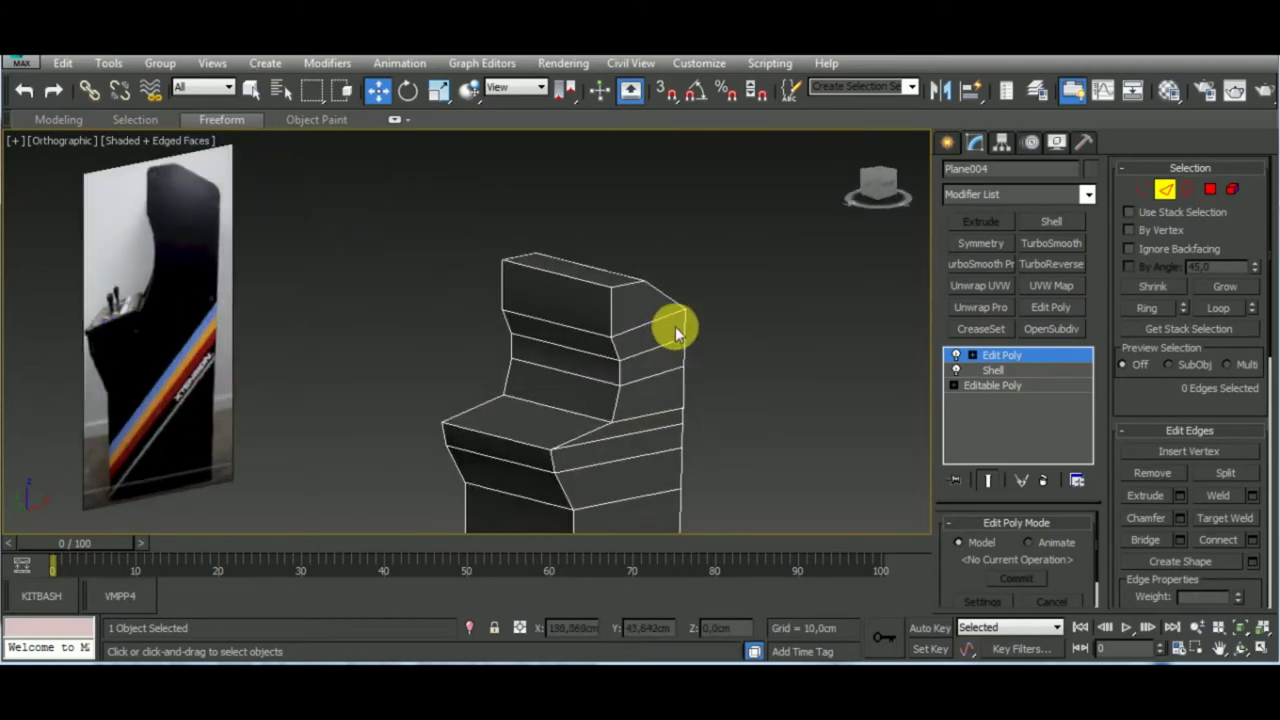
pyautogui.keyDown('alt'); pyautogui.moveTo(675, 326); pyautogui.dragTo(625, 340, button='middle'); pyautogui.keyUp('alt')
pyautogui.scroll(4, 558, 320)
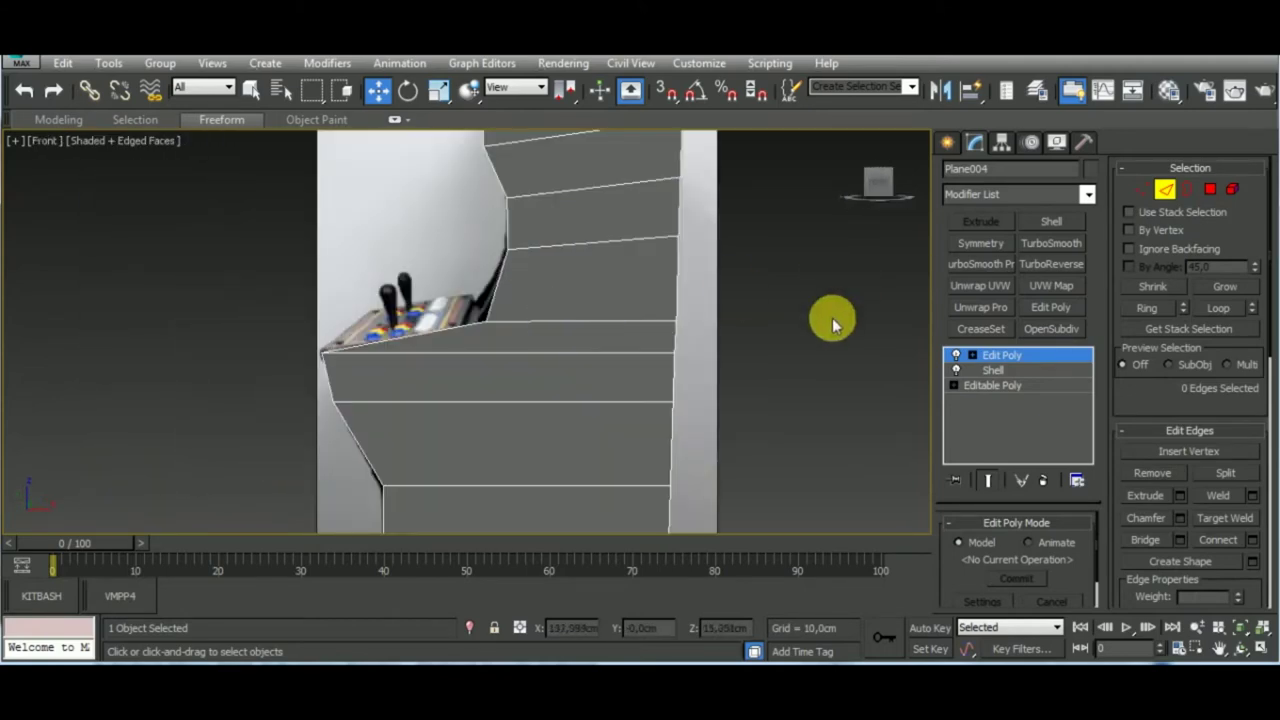
pyautogui.scroll(1, 707, 364)
pyautogui.click(1165, 189)
pyautogui.moveTo(706, 175)
pyautogui.mouseDown()
pyautogui.moveTo(650, 275)
pyautogui.moveTo(685, 262)
pyautogui.mouseUp()
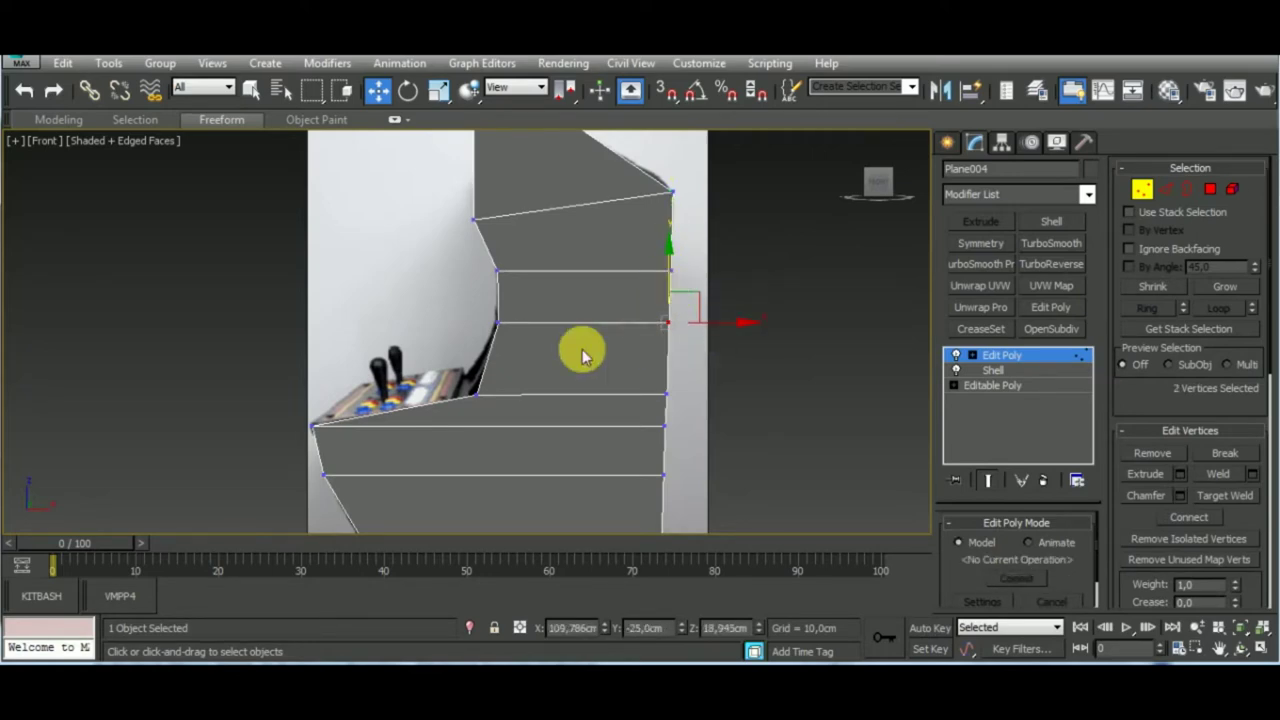
# Connect the edges across the screen area to add a new edge loop
pyautogui.click(1165, 189)
pyautogui.moveTo(514, 355); pyautogui.dragTo(775, 371)
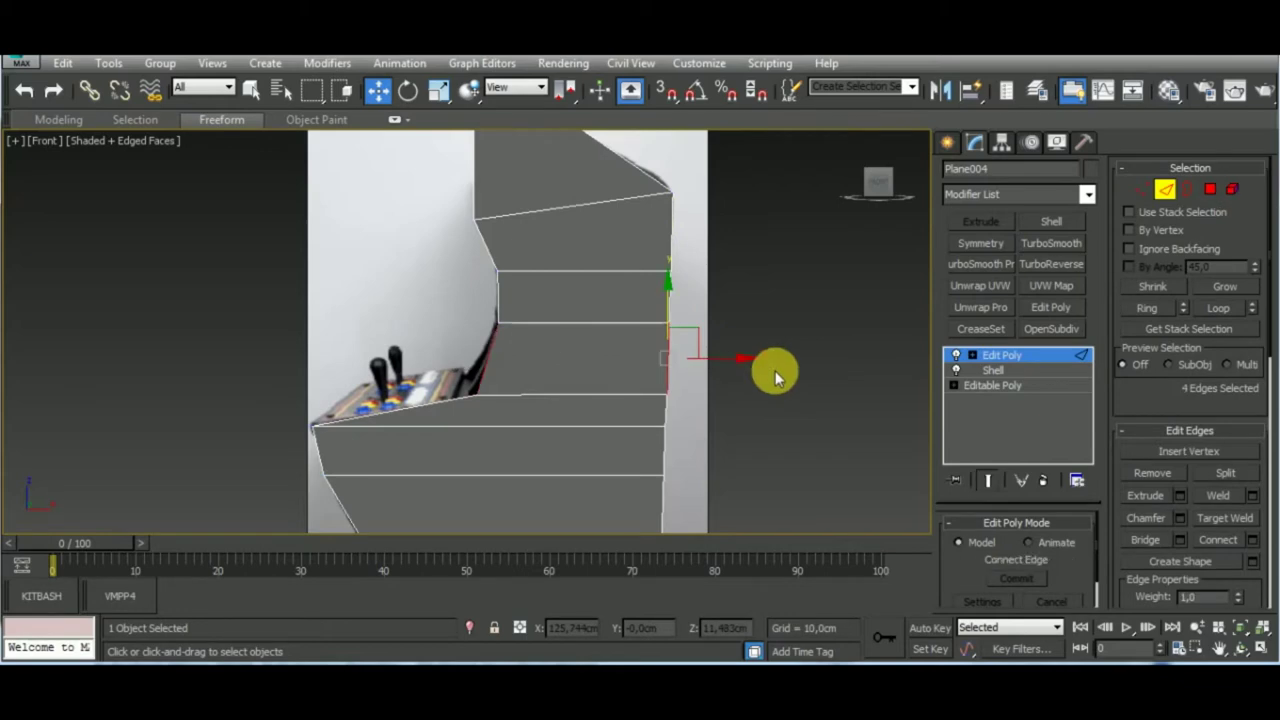
pyautogui.hotkey('ctrl', 'shift', 'e')
pyautogui.click(259, 389)
# From an angled view, select the cabinet's control-panel face
pyautogui.click(1143, 190)
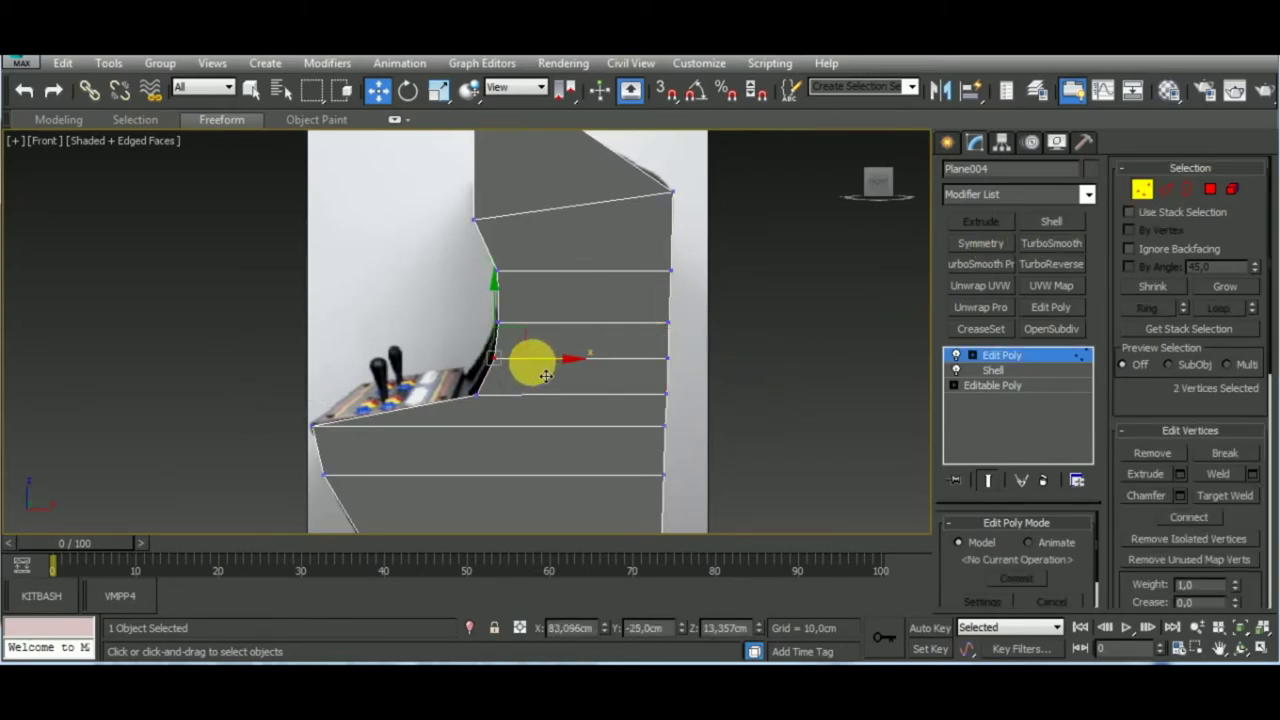
pyautogui.scroll(2, 500, 365)
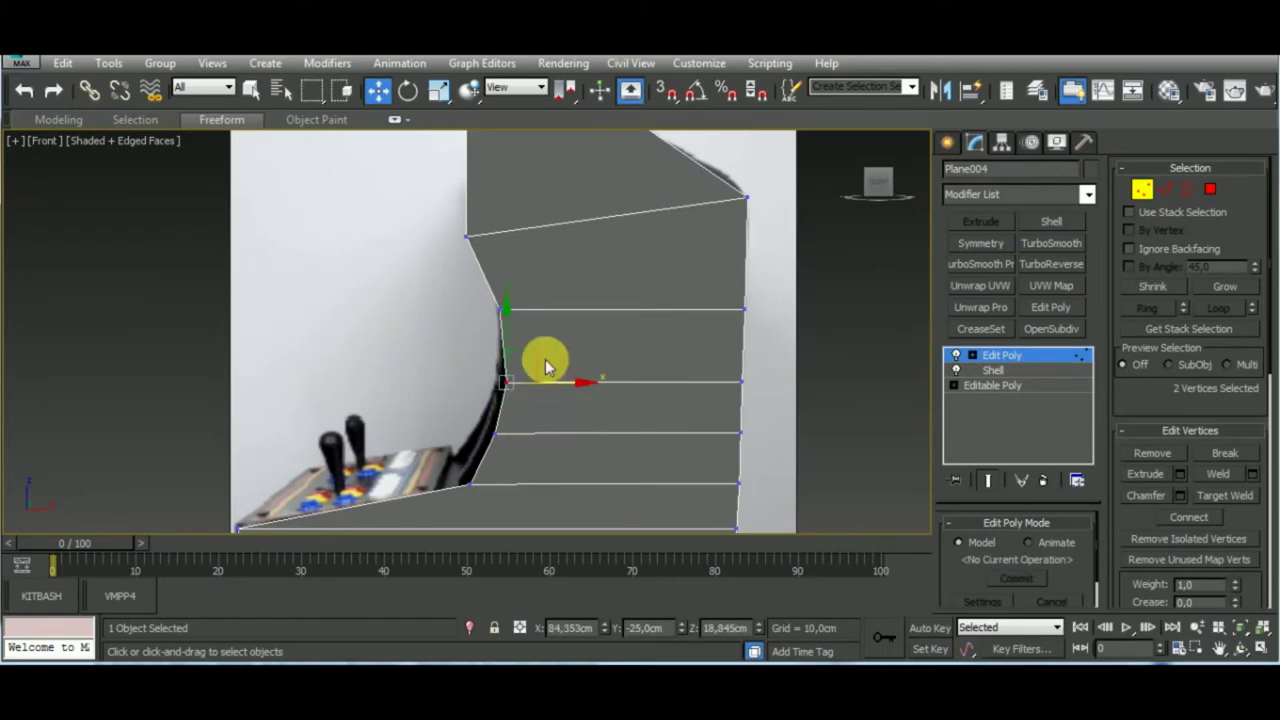
pyautogui.scroll(-5, 543, 366)
pyautogui.moveTo(543, 366)
pyautogui.keyDown('alt'); pyautogui.mouseDown(button='middle')
pyautogui.moveTo(654, 426)
pyautogui.moveTo(730, 368)
pyautogui.moveTo(700, 337)
pyautogui.moveTo(709, 409)
pyautogui.moveTo(645, 398)
pyautogui.mouseUp(button='middle'); pyautogui.keyUp('alt')
pyautogui.scroll(-3, 700, 337)
pyautogui.scroll(10, 645, 398)
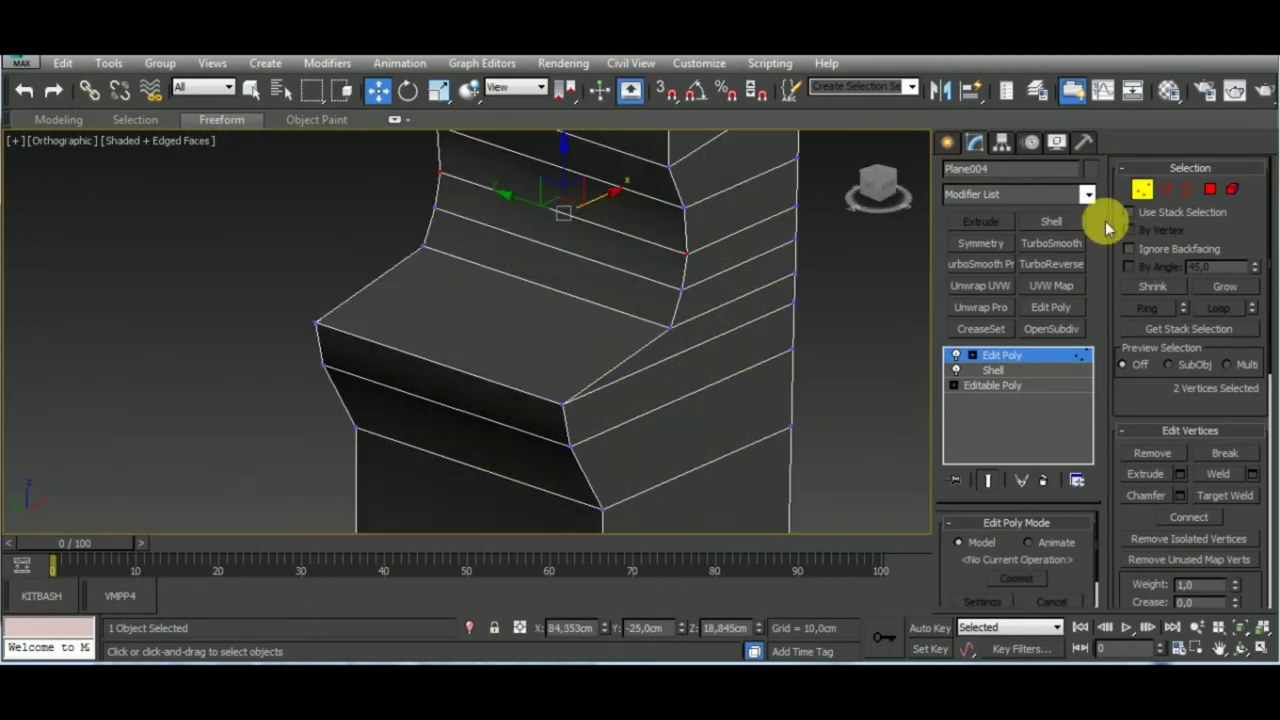
pyautogui.click(1210, 189)
pyautogui.click(607, 345)
# Select the cabinet's right-side faces and clone a copy outward
pyautogui.scroll(-5, 706, 400)
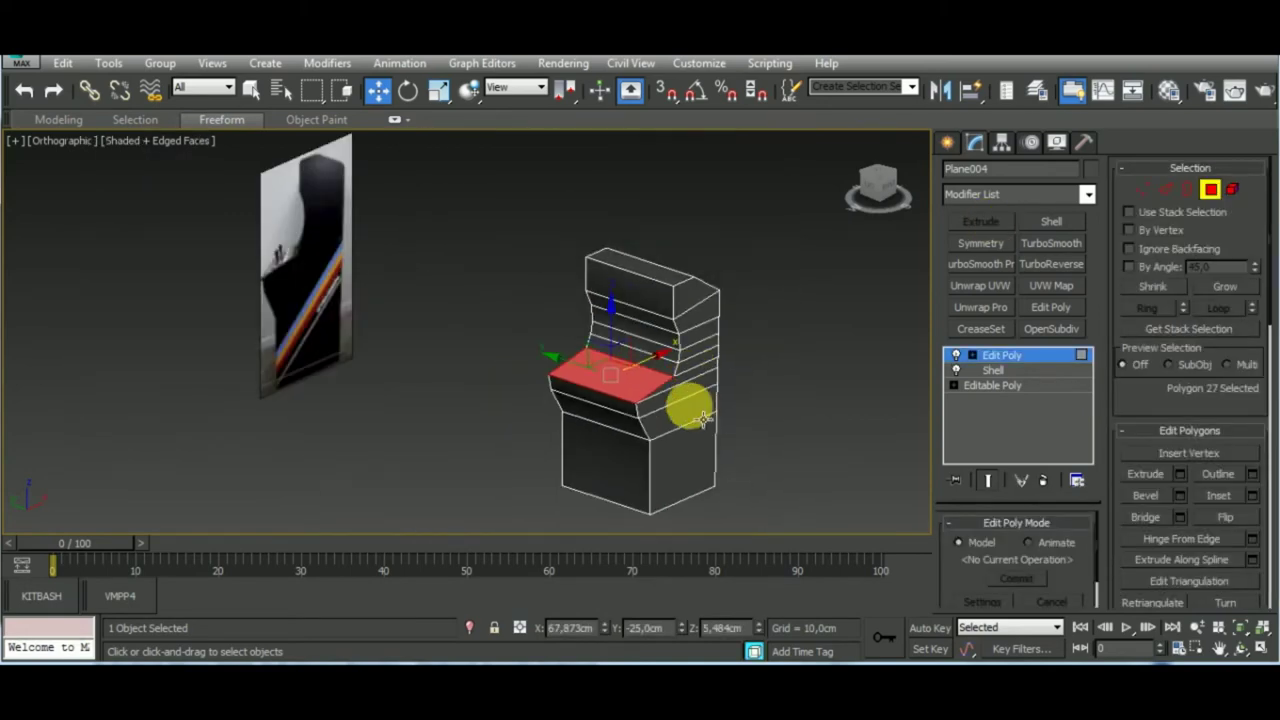
pyautogui.moveTo(705, 465); pyautogui.dragTo(694, 400)
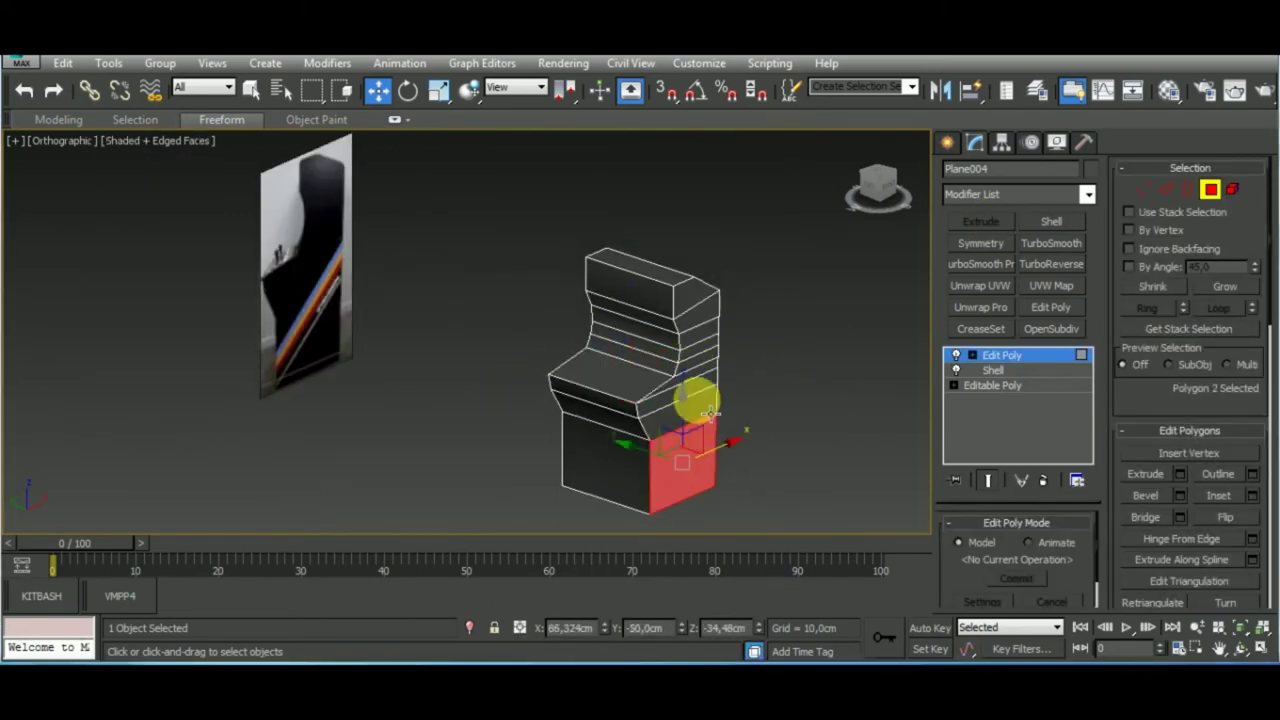
pyautogui.moveTo(715, 384)
pyautogui.keyDown('alt'); pyautogui.mouseDown(button='middle')
pyautogui.moveTo(771, 463)
pyautogui.moveTo(703, 423)
pyautogui.mouseUp(button='middle'); pyautogui.keyUp('alt')
pyautogui.scroll(3, 679, 403)
pyautogui.keyDown('shift'); pyautogui.moveTo(652, 383); pyautogui.dragTo(667, 383); pyautogui.keyUp('shift')
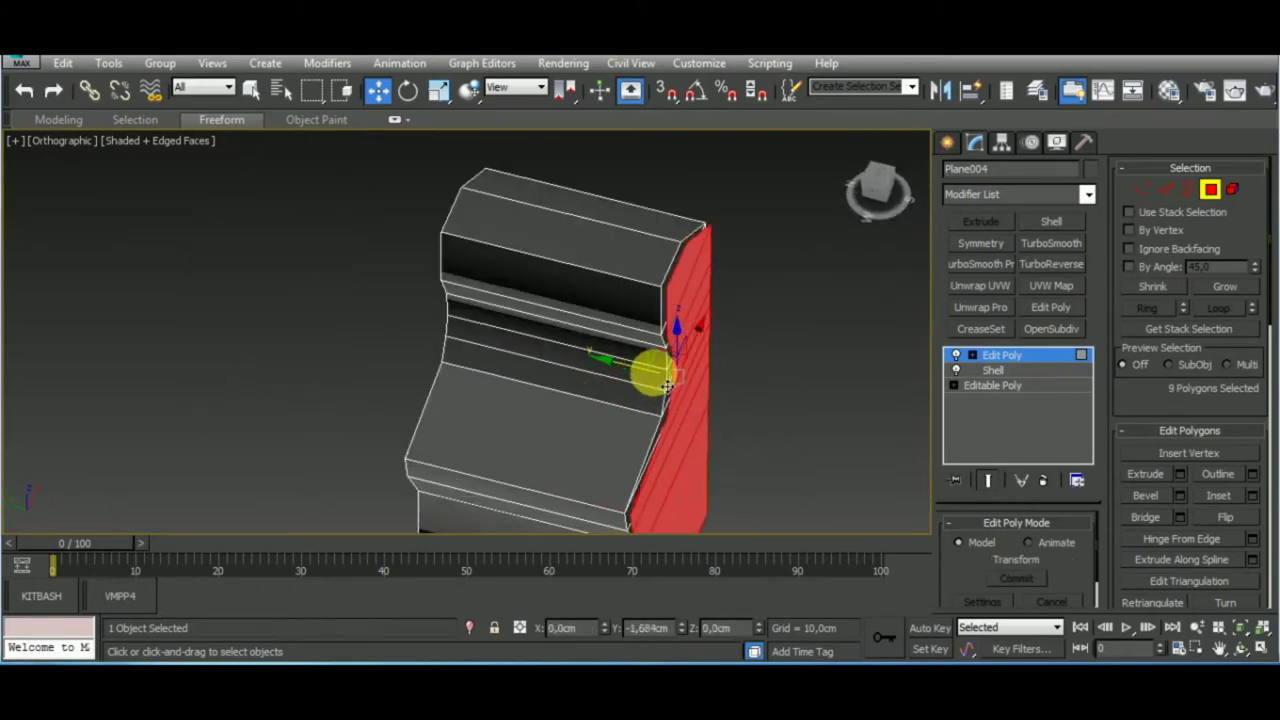
pyautogui.click(720, 337)
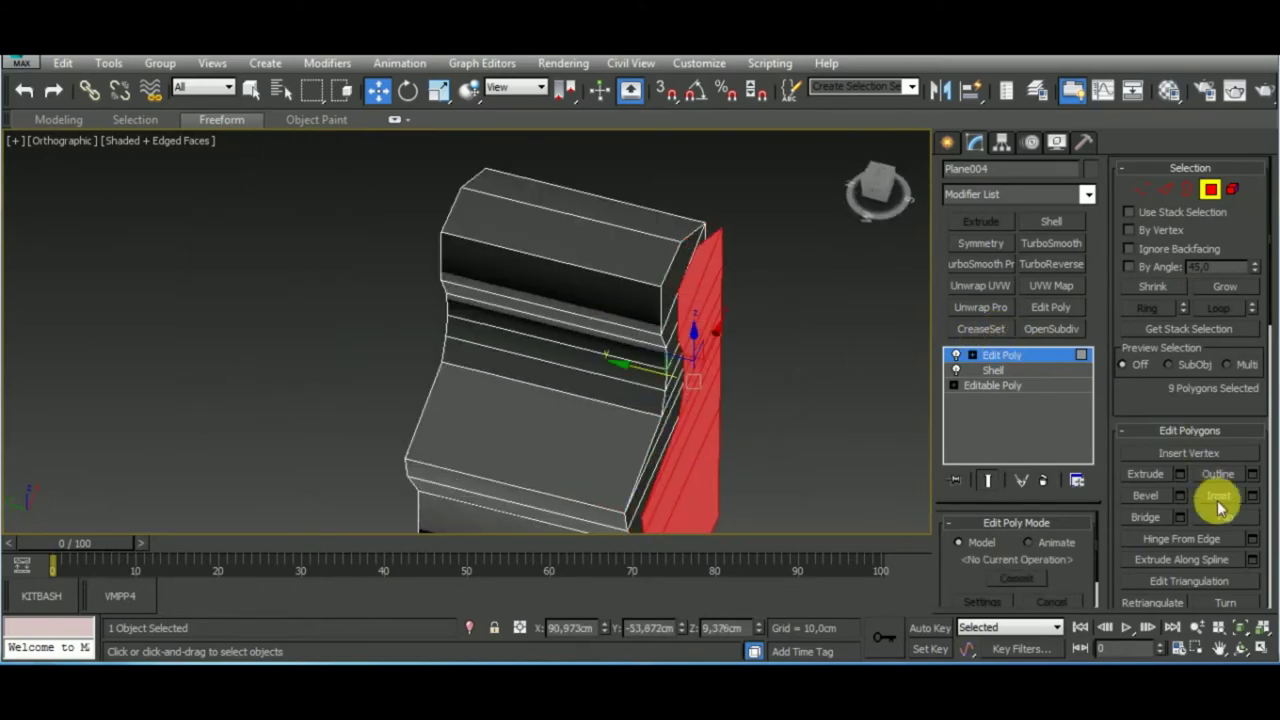
# Detach the cloned side element as Object002
pyautogui.click(1232, 431)
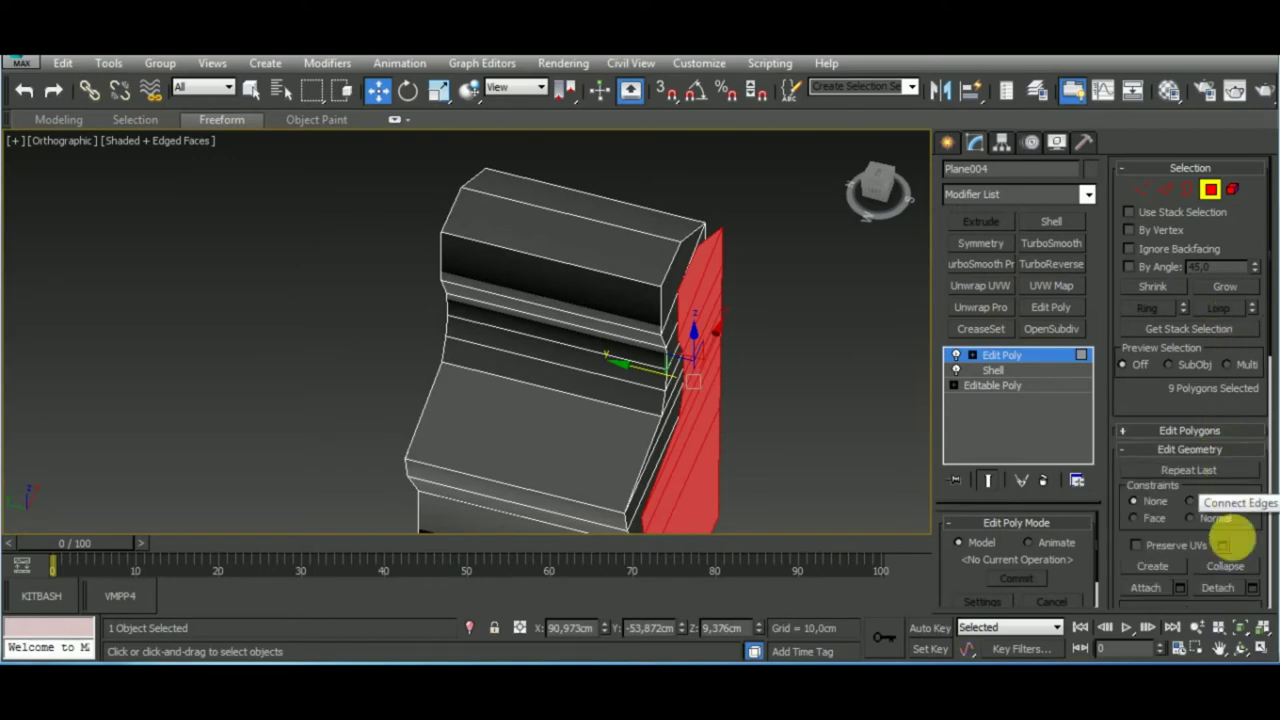
pyautogui.hotkey('ctrl', 'd')
pyautogui.click(1210, 189)
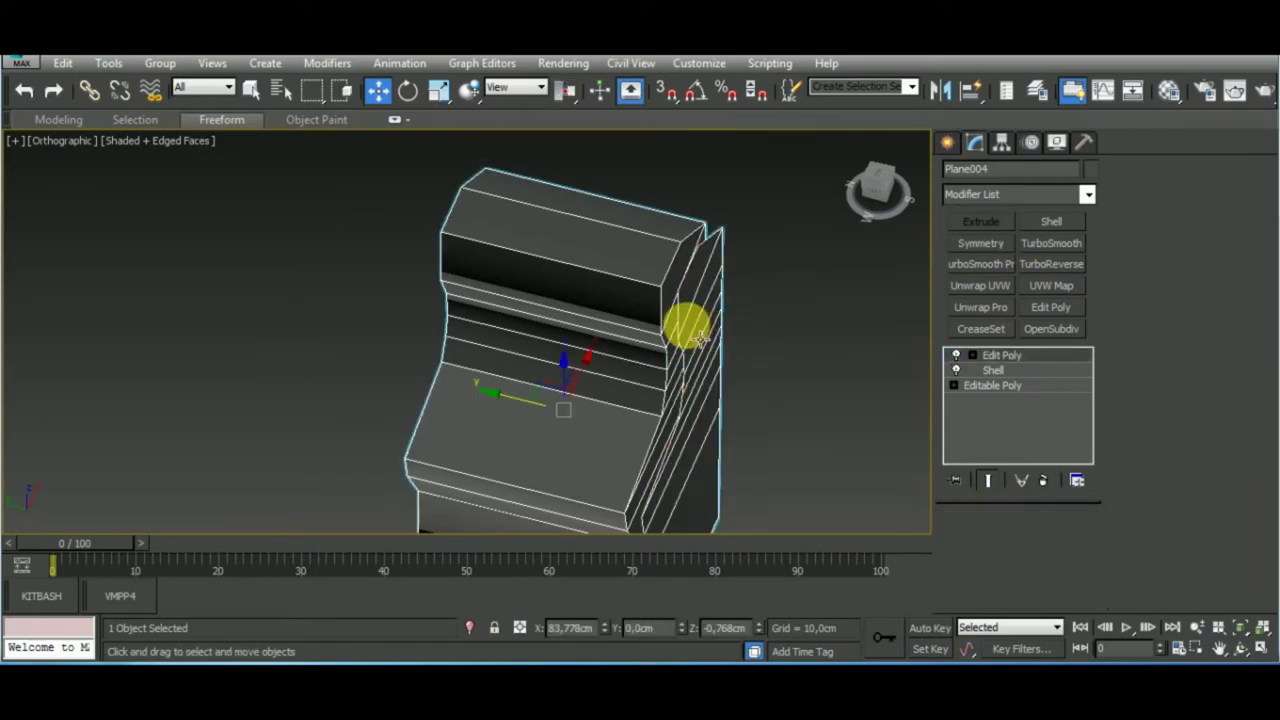
pyautogui.click(1232, 189)
pyautogui.click(697, 340)
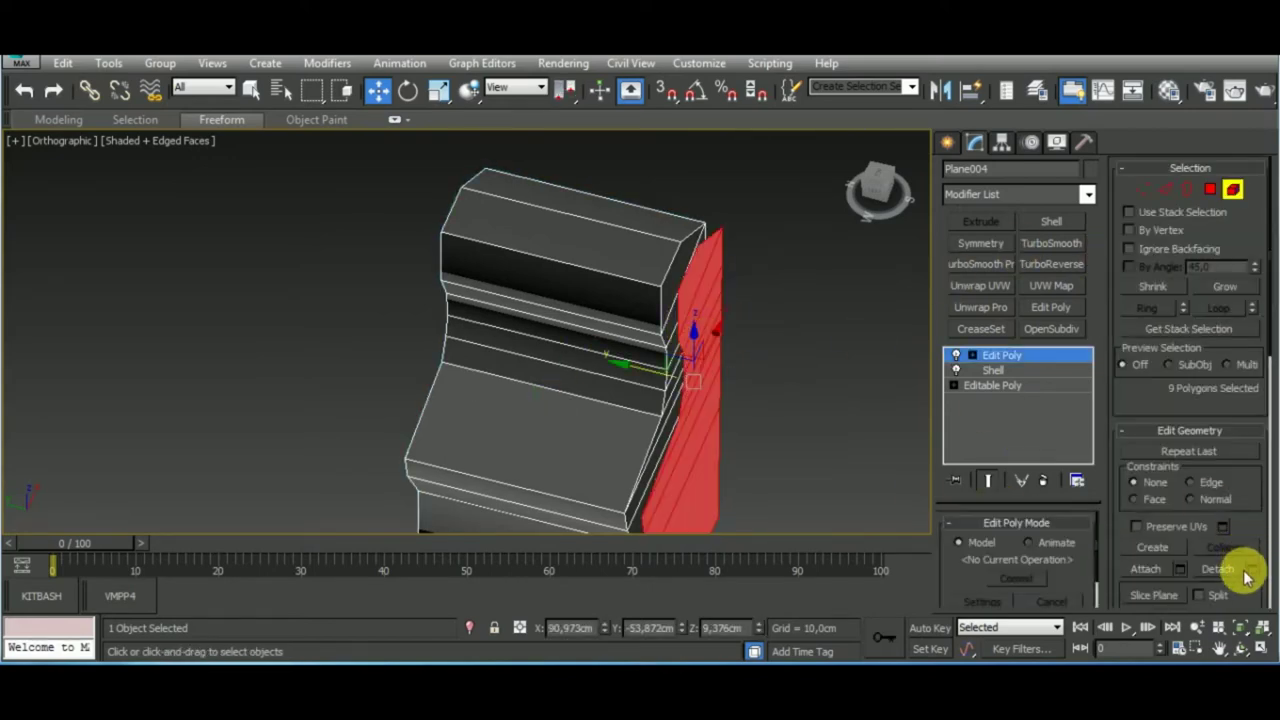
pyautogui.click(1245, 570)
pyautogui.click(1235, 568)
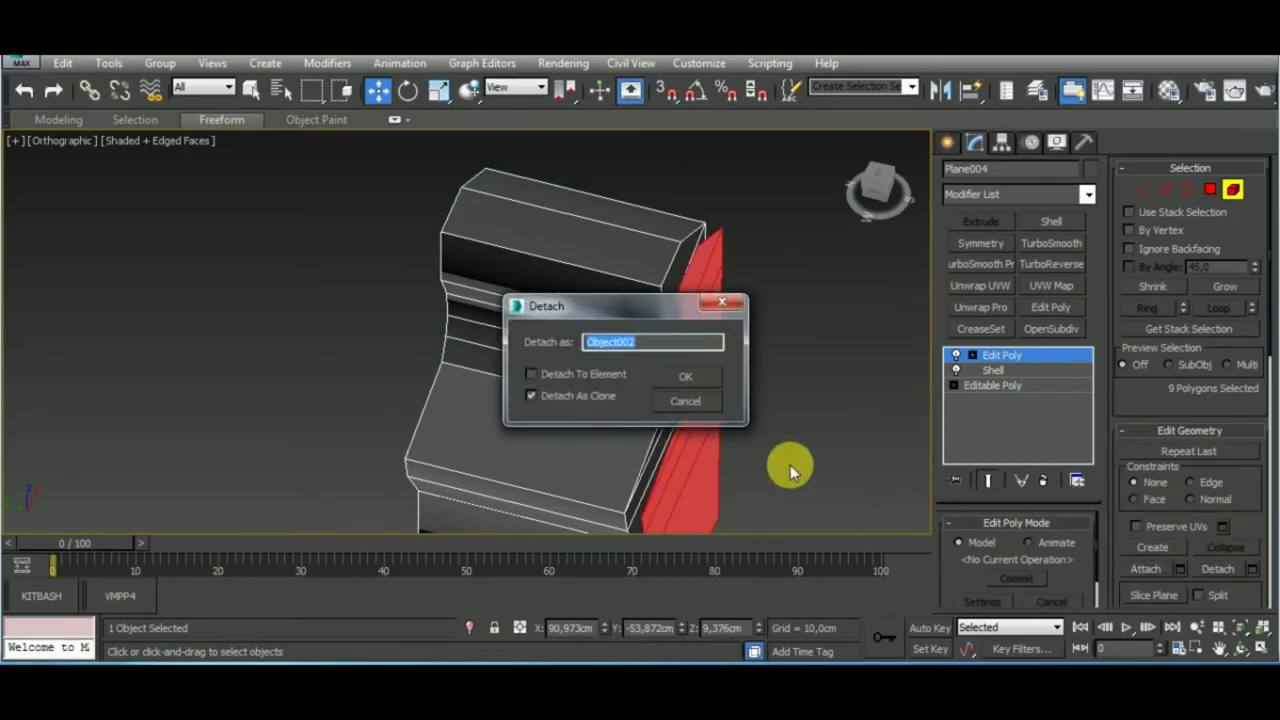
pyautogui.click(672, 380)
# Select Object002 and apply a Shell modifier
pyautogui.click(1232, 189)
pyautogui.click(712, 385)
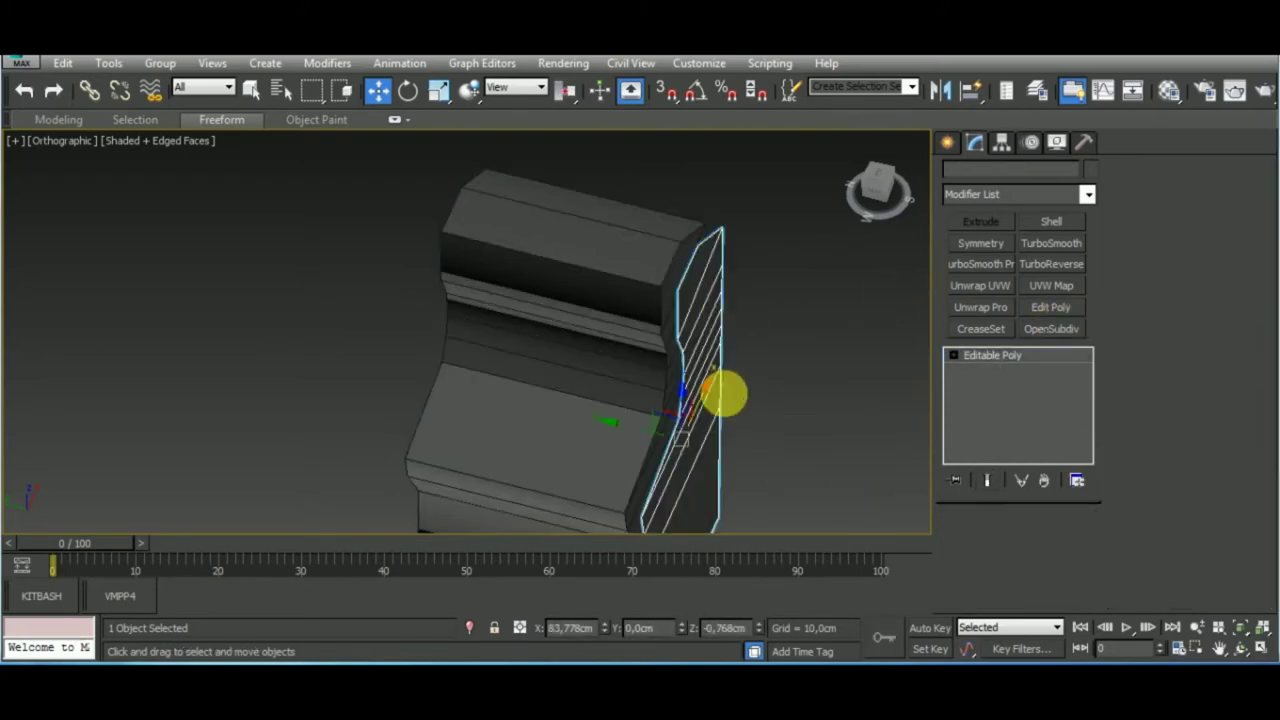
pyautogui.click(1051, 221)
pyautogui.write('2')
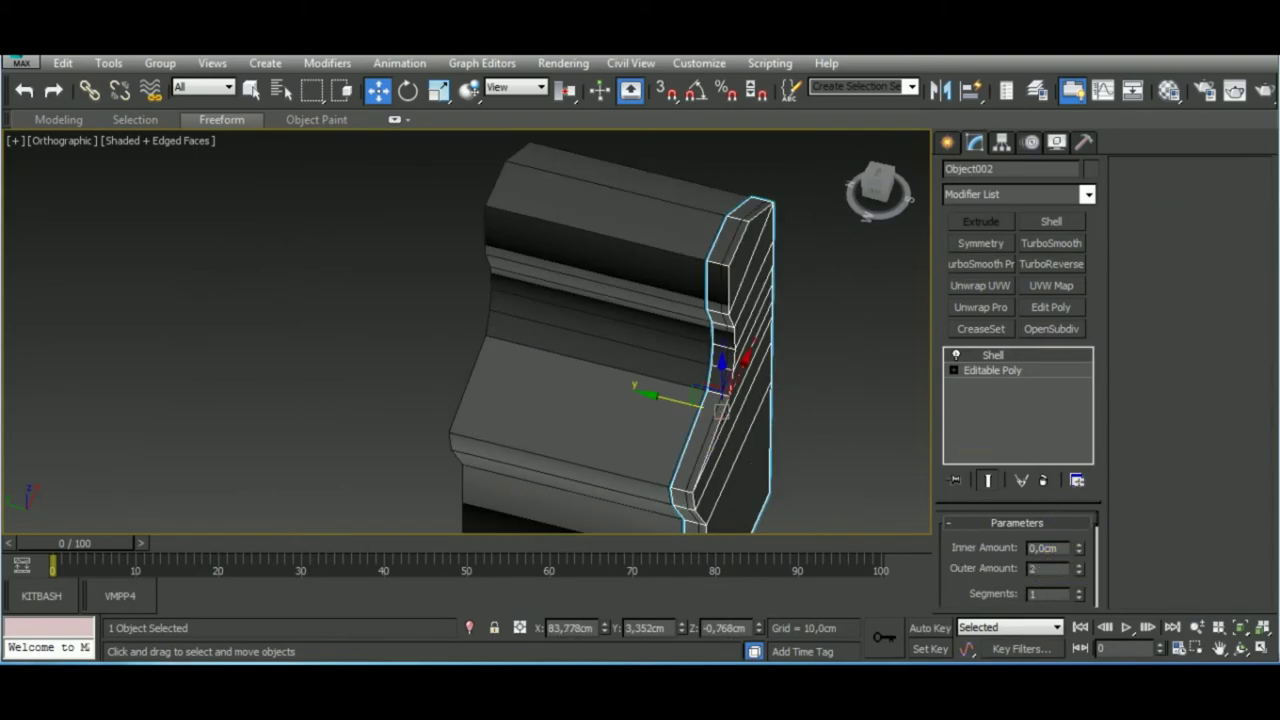
# Set a 2 cm outer shell thickness and snap the panel's corner onto the cabinet's top corner
pyautogui.press('Return')
pyautogui.moveTo(827, 397)
pyautogui.keyDown('alt'); pyautogui.mouseDown(button='middle')
pyautogui.moveTo(771, 380)
pyautogui.moveTo(766, 314)
pyautogui.moveTo(625, 435)
pyautogui.mouseUp(button='middle'); pyautogui.keyUp('alt')
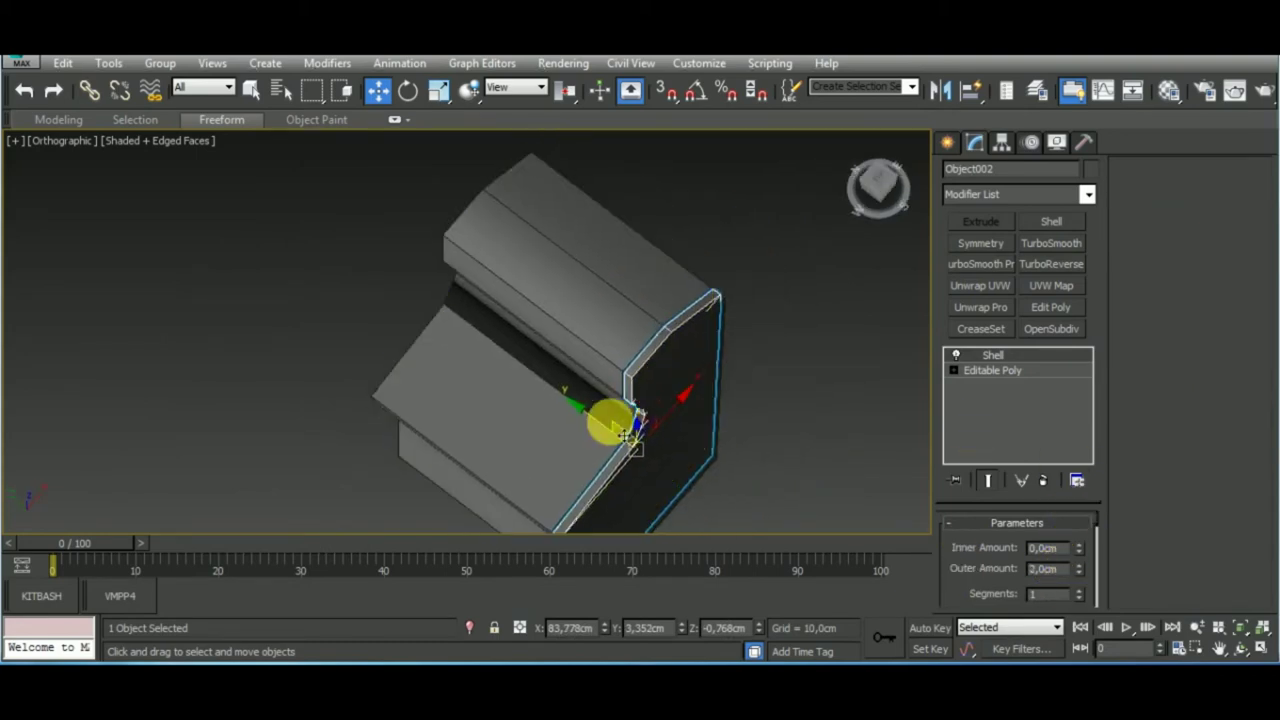
pyautogui.moveTo(625, 435); pyautogui.dragTo(625, 452)
pyautogui.moveTo(755, 300)
pyautogui.keyDown('alt'); pyautogui.mouseDown(button='middle')
pyautogui.moveTo(700, 386)
pyautogui.moveTo(717, 383)
pyautogui.moveTo(694, 329)
pyautogui.moveTo(686, 343)
pyautogui.moveTo(766, 471)
pyautogui.moveTo(968, 400)
pyautogui.moveTo(720, 391)
pyautogui.moveTo(686, 243)
pyautogui.moveTo(654, 229)
pyautogui.moveTo(693, 255)
pyautogui.mouseUp(button='middle'); pyautogui.keyUp('alt')
pyautogui.scroll(3, 700, 386)
pyautogui.scroll(3, 708, 434)
pyautogui.moveTo(693, 255); pyautogui.dragTo(663, 240)
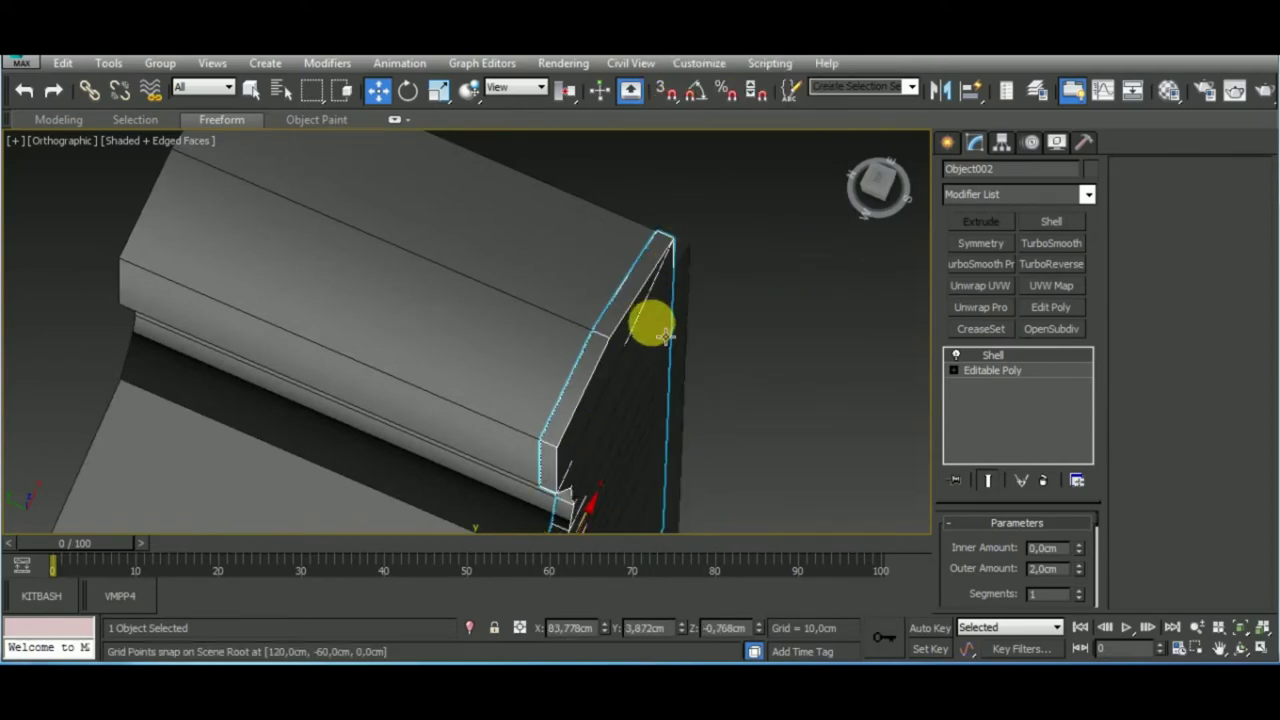
# From a straight side view, clone the side panel off to the left
pyautogui.keyDown('alt'); pyautogui.moveTo(660, 333); pyautogui.dragTo(725, 283, button='middle'); pyautogui.keyUp('alt')
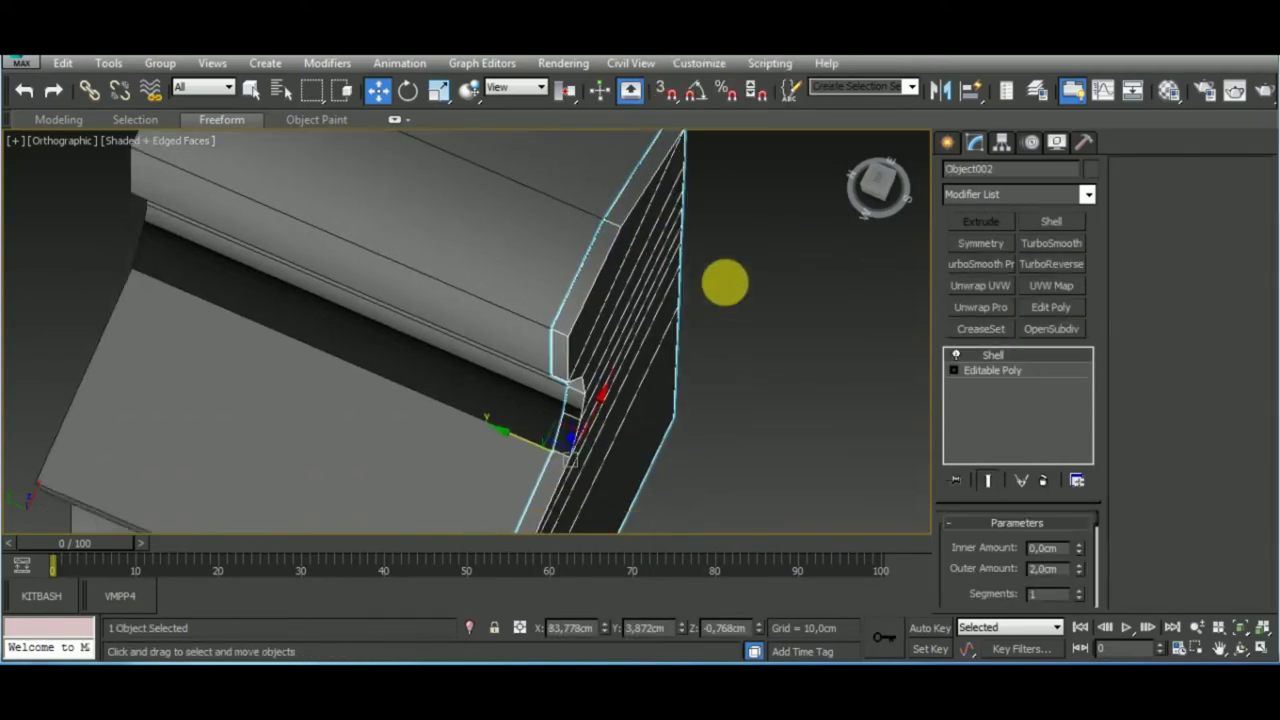
pyautogui.scroll(-5, 725, 283)
pyautogui.moveTo(729, 357)
pyautogui.keyDown('alt'); pyautogui.mouseDown(button='middle')
pyautogui.moveTo(771, 286)
pyautogui.moveTo(836, 318)
pyautogui.mouseUp(button='middle'); pyautogui.keyUp('alt')
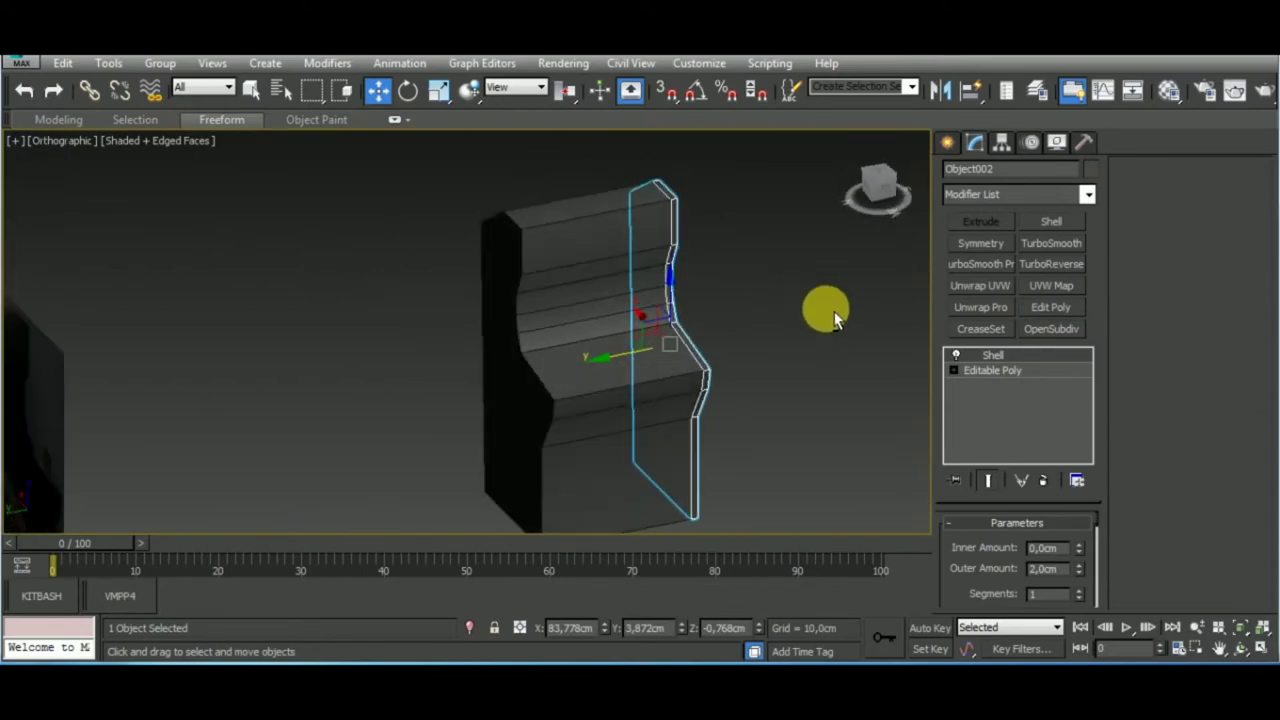
pyautogui.moveTo(668, 463)
pyautogui.keyDown('alt'); pyautogui.mouseDown(button='middle')
pyautogui.moveTo(663, 449)
pyautogui.moveTo(746, 420)
pyautogui.moveTo(677, 377)
pyautogui.moveTo(678, 390)
pyautogui.mouseUp(button='middle'); pyautogui.keyUp('alt')
pyautogui.moveTo(678, 390)
pyautogui.keyDown('shift'); pyautogui.mouseDown()
pyautogui.moveTo(571, 357)
pyautogui.moveTo(492, 370)
pyautogui.mouseUp(); pyautogui.keyUp('shift')
# Confirm the copy and mirror the copied side panel
pyautogui.press('Return')
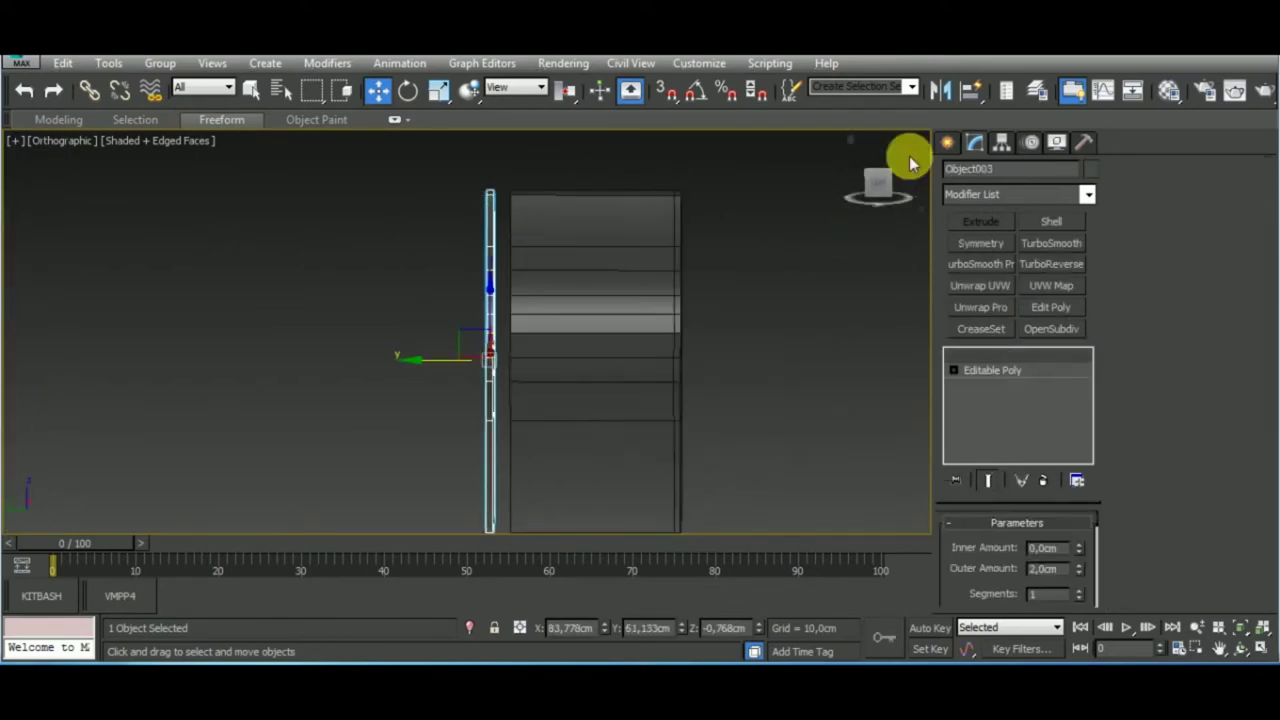
pyautogui.click(940, 90)
pyautogui.click(588, 494)
pyautogui.moveTo(680, 409)
pyautogui.keyDown('alt'); pyautogui.mouseDown(button='middle')
pyautogui.moveTo(734, 417)
pyautogui.moveTo(716, 431)
pyautogui.mouseUp(button='middle'); pyautogui.keyUp('alt')
# With 3D snap on, move Object003 flush against the cabinet's other side
pyautogui.click(666, 90)
pyautogui.scroll(3, 543, 354)
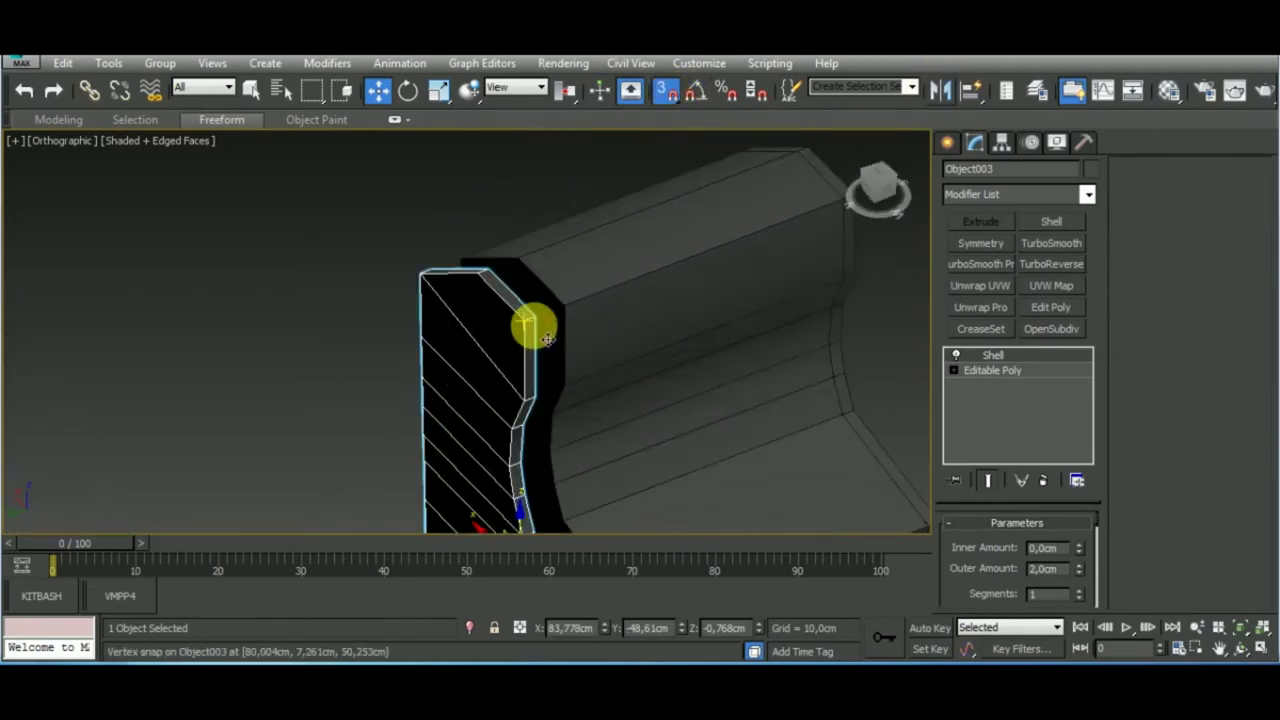
pyautogui.scroll(3, 531, 326)
pyautogui.scroll(2, 534, 306)
pyautogui.click(523, 309)
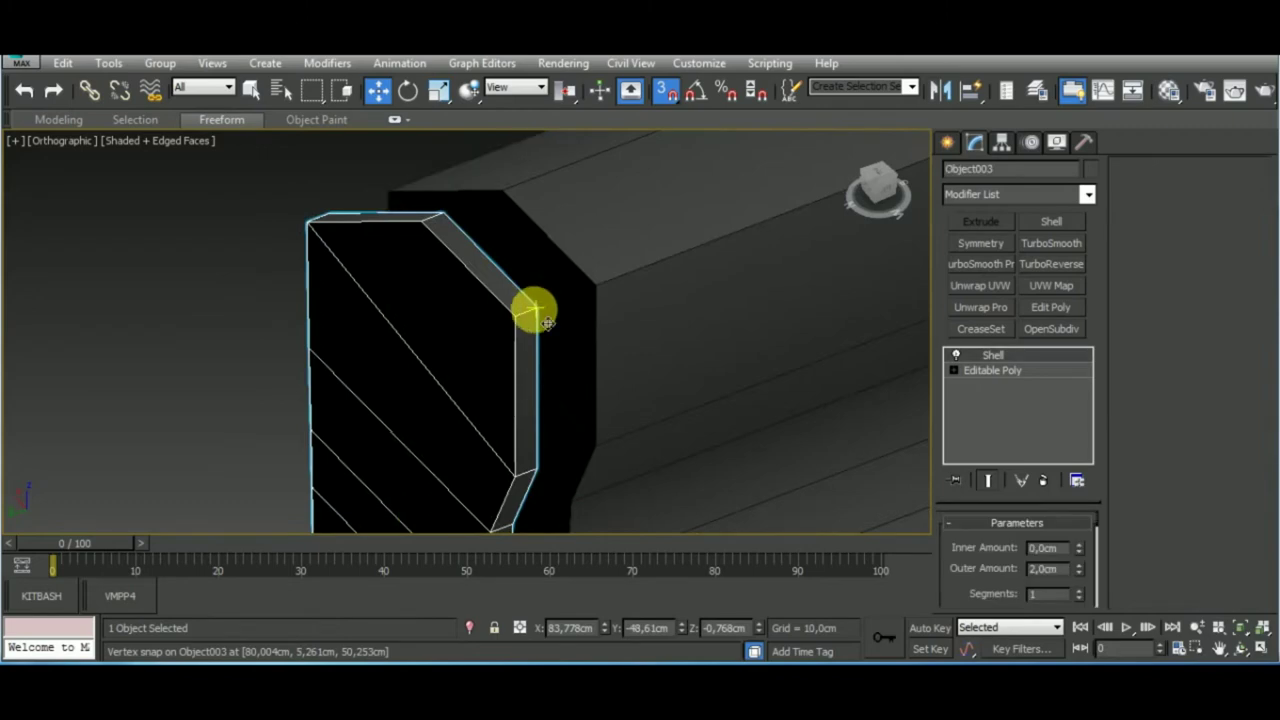
pyautogui.moveTo(531, 306); pyautogui.dragTo(543, 335)
pyautogui.scroll(-5, 543, 335)
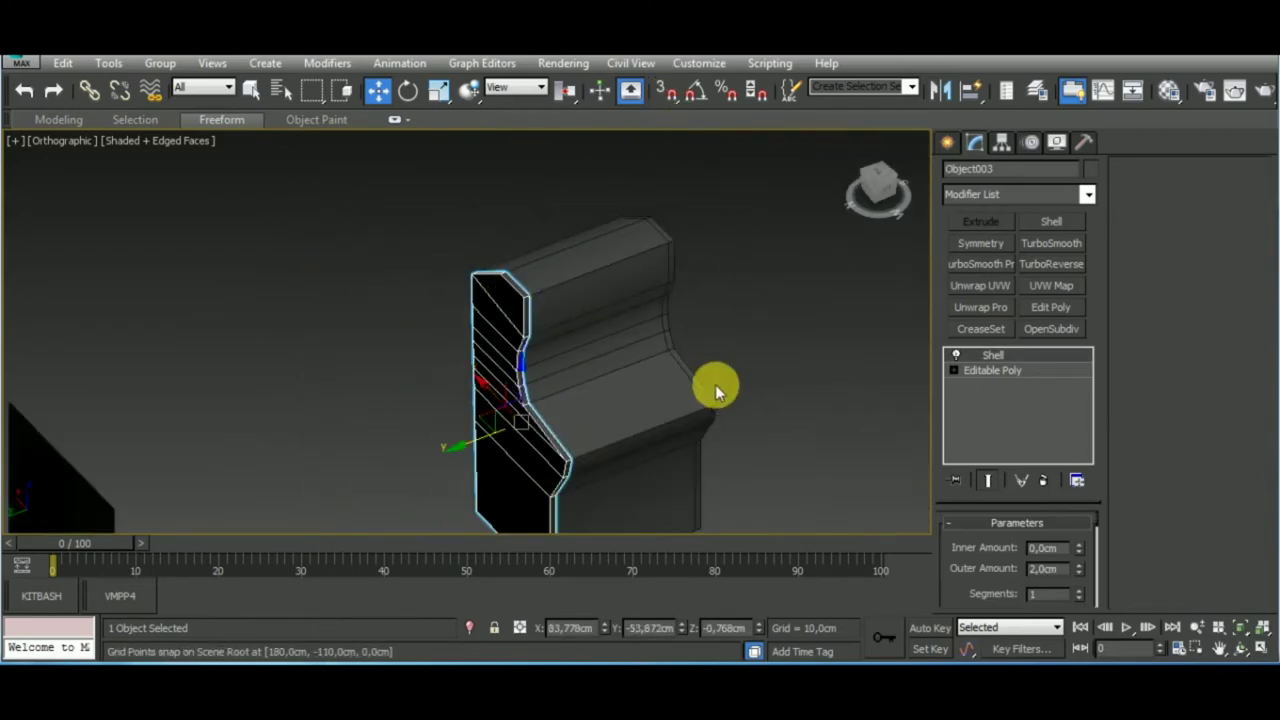
pyautogui.moveTo(716, 392)
pyautogui.keyDown('alt'); pyautogui.mouseDown(button='middle')
pyautogui.moveTo(755, 398)
pyautogui.moveTo(743, 329)
pyautogui.moveTo(686, 306)
pyautogui.moveTo(814, 406)
pyautogui.mouseUp(button='middle'); pyautogui.keyUp('alt')
# Non-uniformly scale the cabinet body narrower along X and check the fit
pyautogui.click(448, 96)
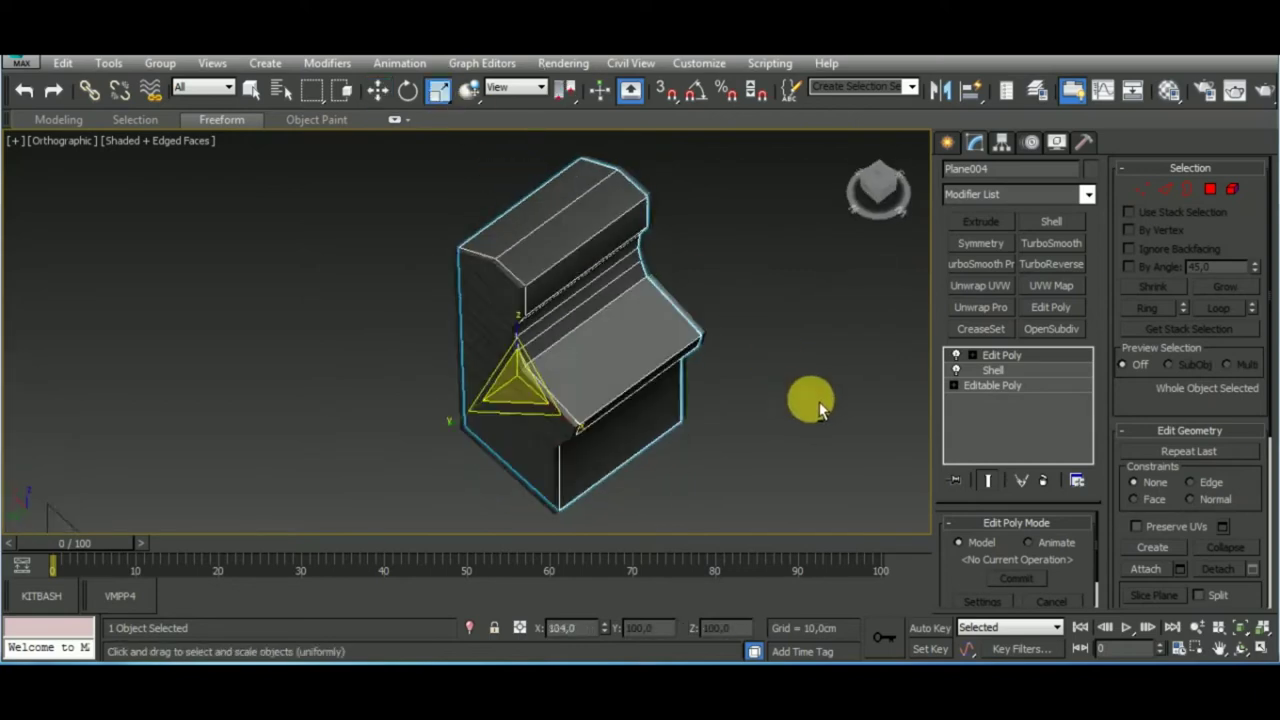
pyautogui.moveTo(581, 426); pyautogui.dragTo(578, 423)
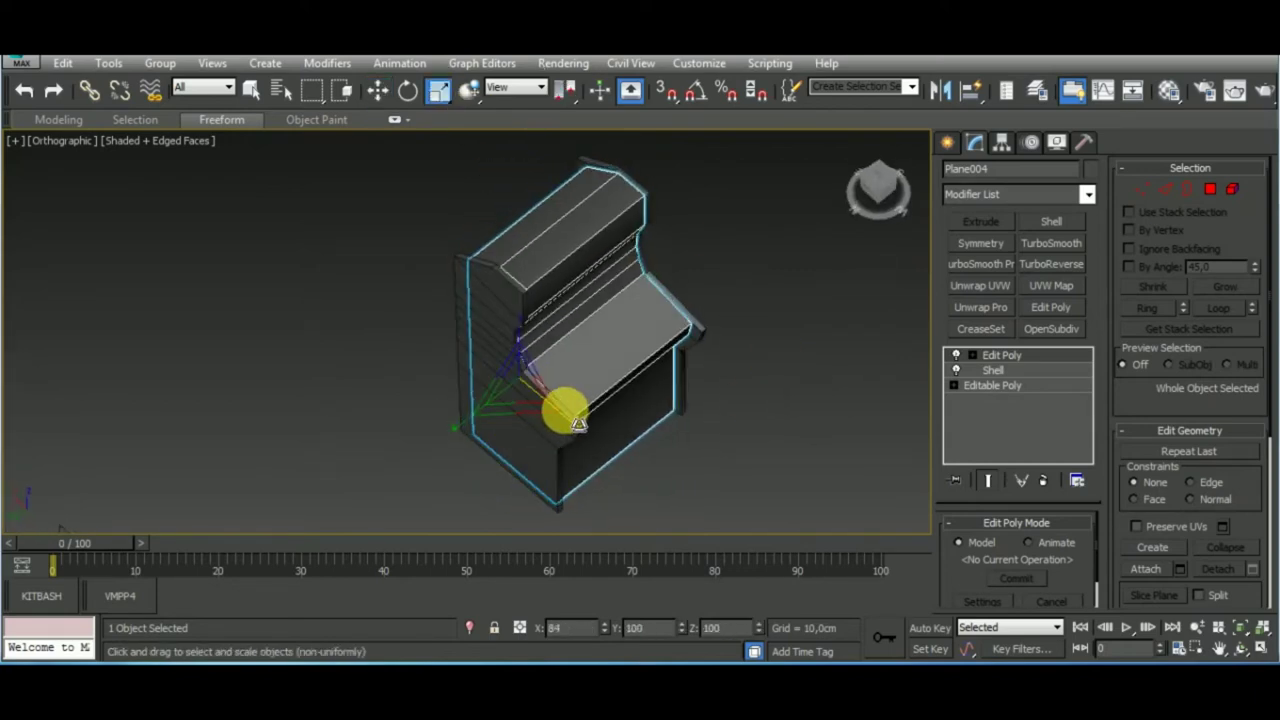
pyautogui.keyDown('alt'); pyautogui.moveTo(578, 423); pyautogui.dragTo(514, 277, button='middle'); pyautogui.keyUp('alt')
pyautogui.moveTo(514, 277); pyautogui.dragTo(521, 290)
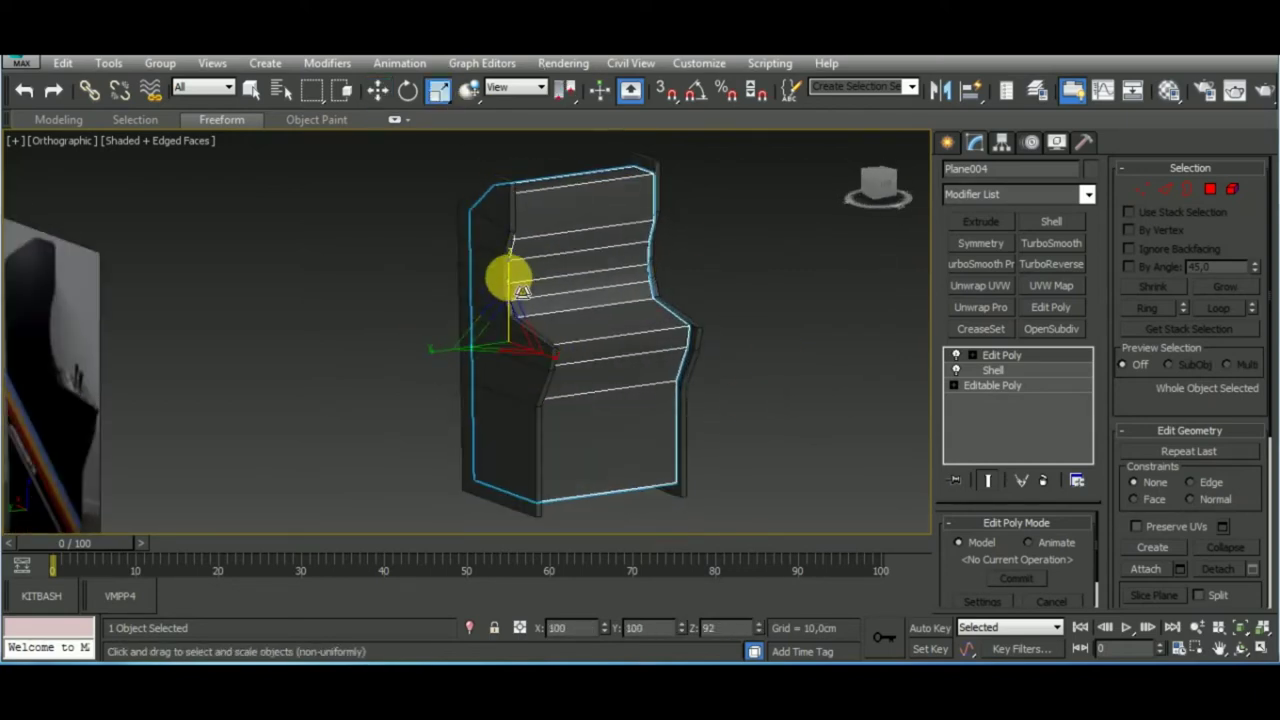
pyautogui.moveTo(515, 288)
pyautogui.keyDown('alt'); pyautogui.mouseDown(button='middle')
pyautogui.moveTo(729, 391)
pyautogui.moveTo(629, 177)
pyautogui.mouseUp(button='middle'); pyautogui.keyUp('alt')
pyautogui.scroll(3, 629, 177)
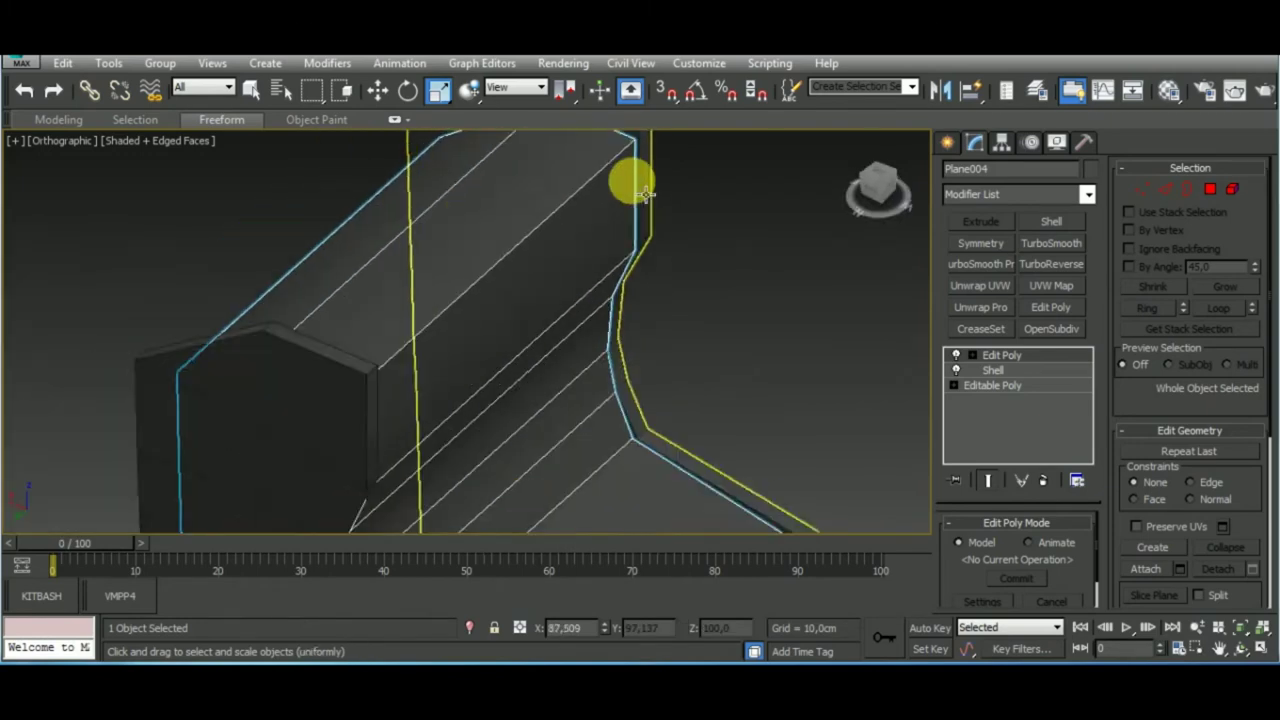
pyautogui.scroll(-2, 629, 177)
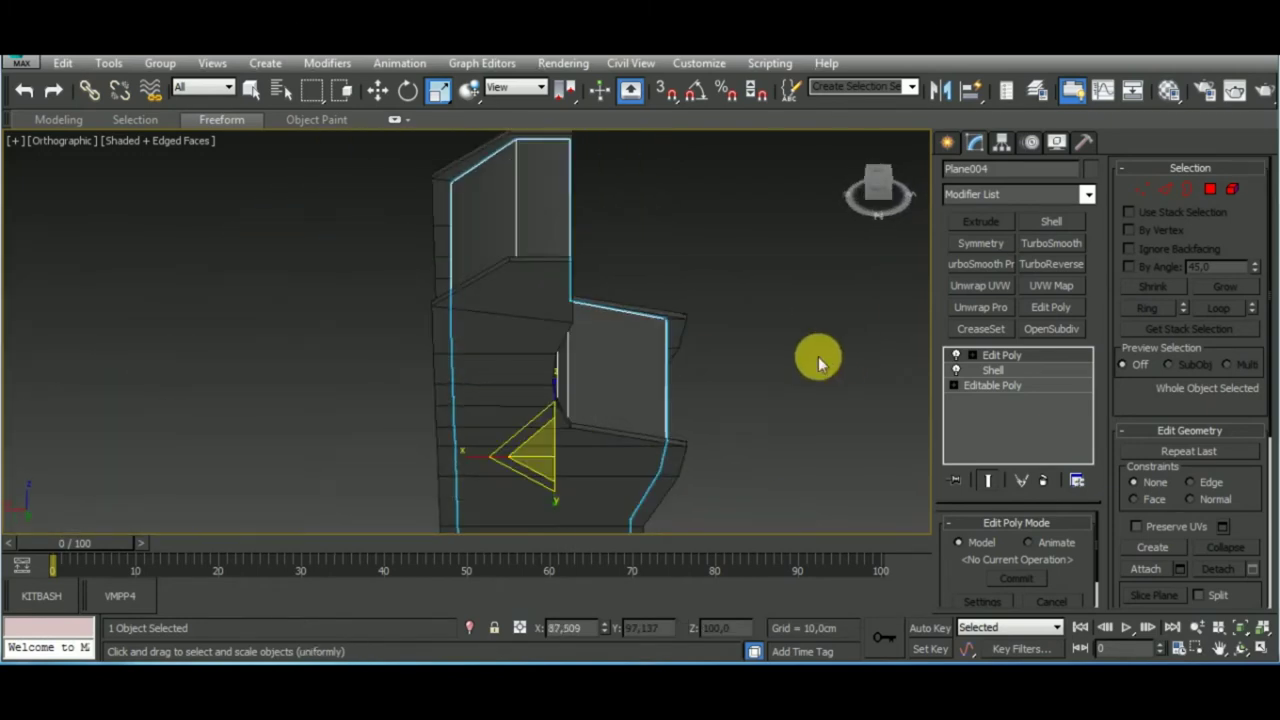
# From a front view, scale Plane004 along X to about 108
pyautogui.press('w')
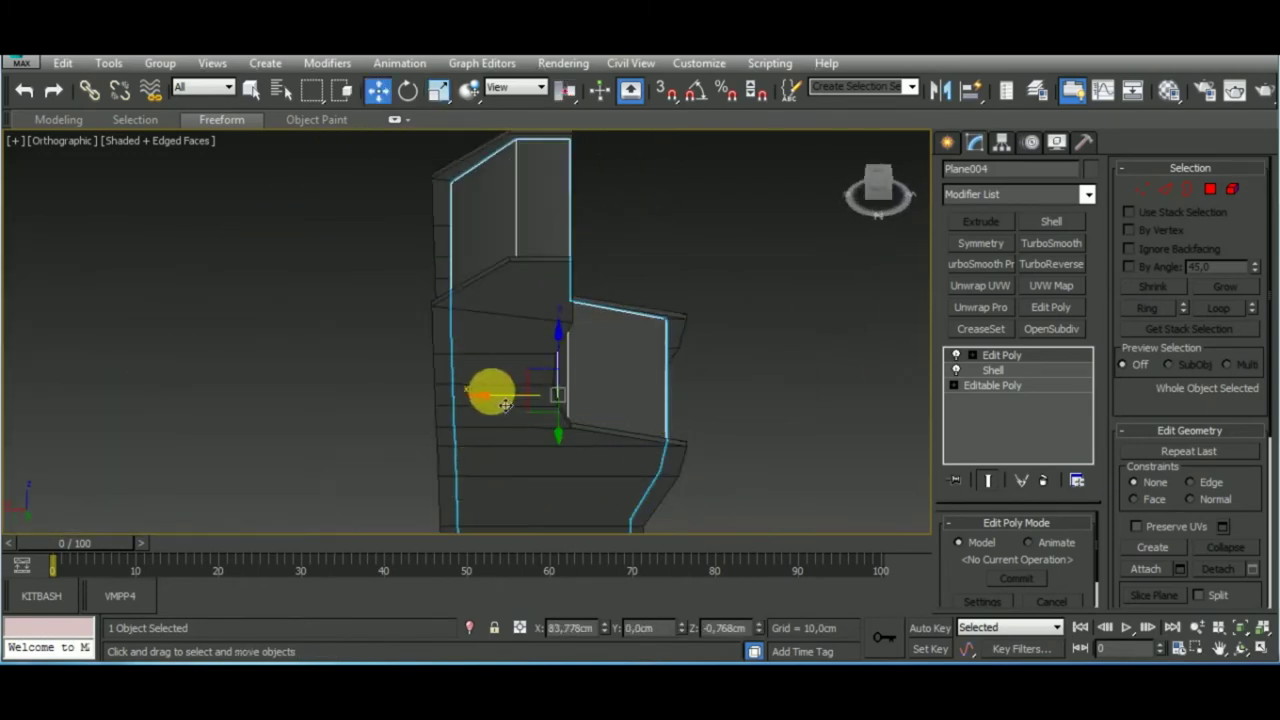
pyautogui.moveTo(505, 404)
pyautogui.keyDown('alt'); pyautogui.mouseDown(button='middle')
pyautogui.moveTo(480, 394)
pyautogui.moveTo(569, 400)
pyautogui.moveTo(594, 423)
pyautogui.moveTo(686, 402)
pyautogui.moveTo(669, 423)
pyautogui.mouseUp(button='middle'); pyautogui.keyUp('alt')
pyautogui.scroll(3, 609, 343)
pyautogui.scroll(2, 523, 309)
pyautogui.moveTo(523, 309)
pyautogui.keyDown('alt'); pyautogui.mouseDown(button='middle')
pyautogui.moveTo(585, 282)
pyautogui.moveTo(731, 349)
pyautogui.moveTo(534, 303)
pyautogui.mouseUp(button='middle'); pyautogui.keyUp('alt')
pyautogui.click(440, 90)
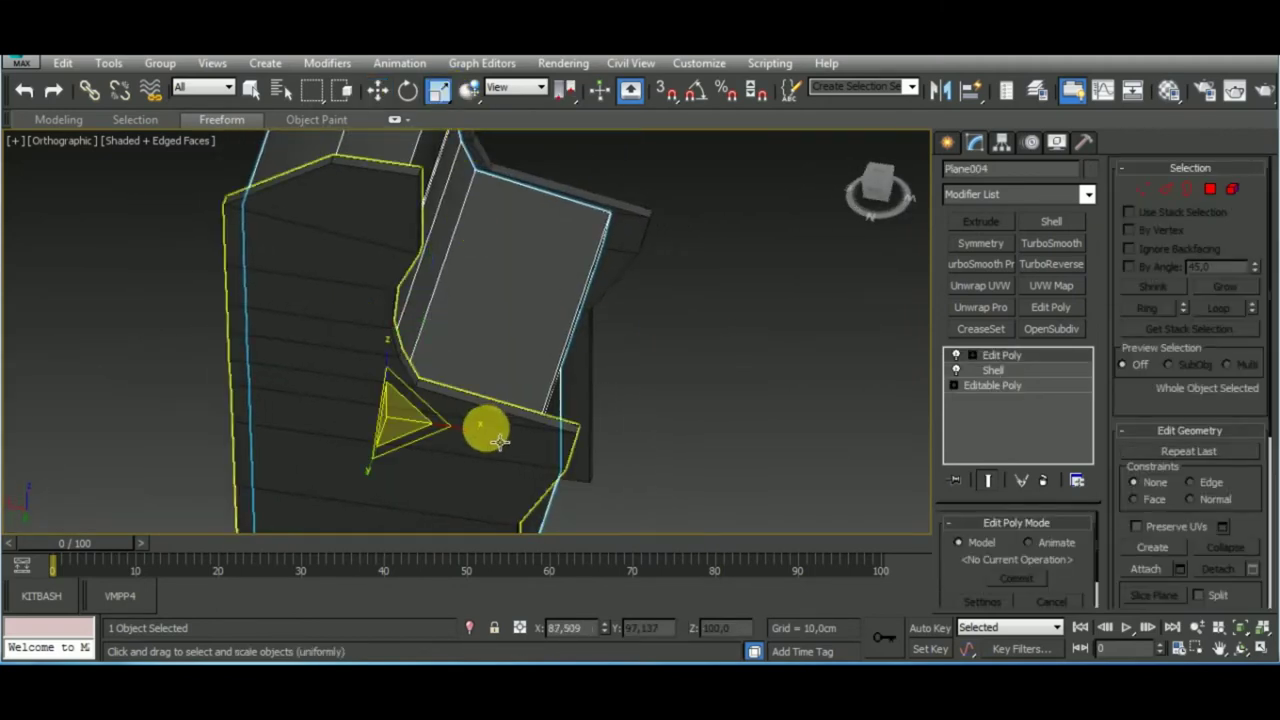
pyautogui.moveTo(498, 440); pyautogui.dragTo(498, 444)
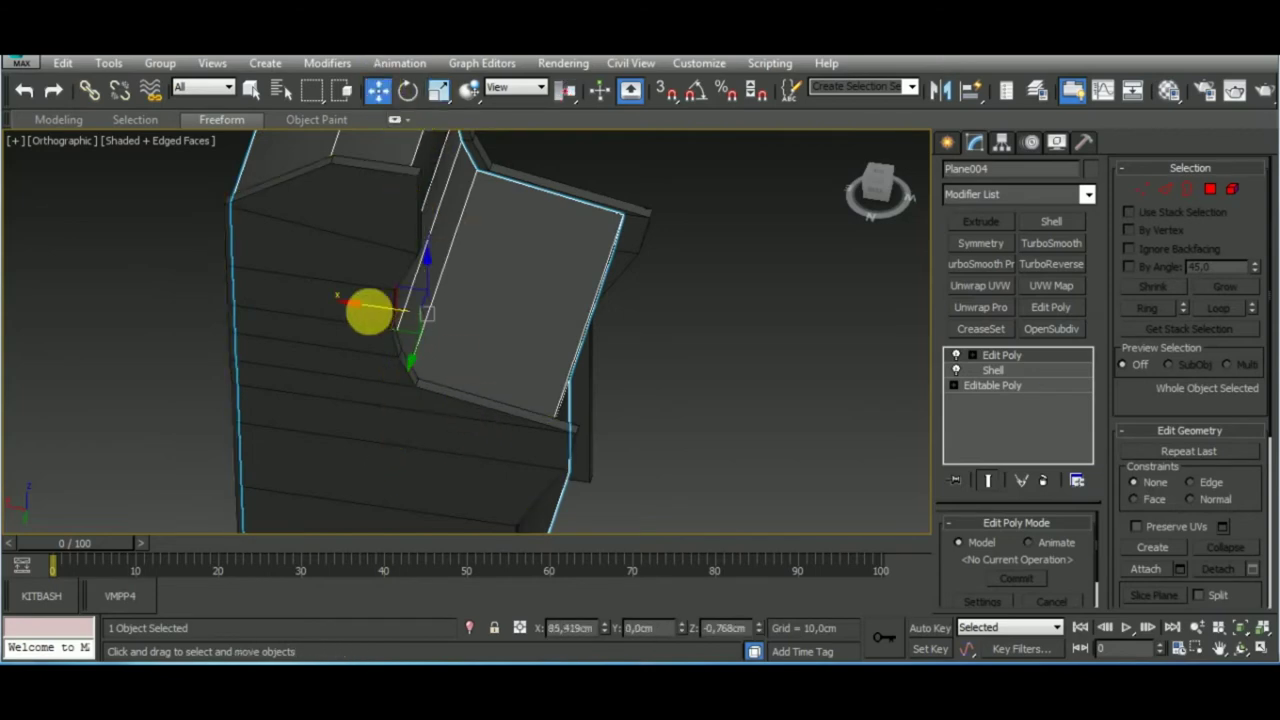
# Select Plane004 and orbit around the cabinet to check it fits between the side panels
pyautogui.moveTo(374, 306)
pyautogui.keyDown('alt'); pyautogui.mouseDown(button='middle')
pyautogui.moveTo(237, 289)
pyautogui.moveTo(357, 415)
pyautogui.mouseUp(button='middle'); pyautogui.keyUp('alt')
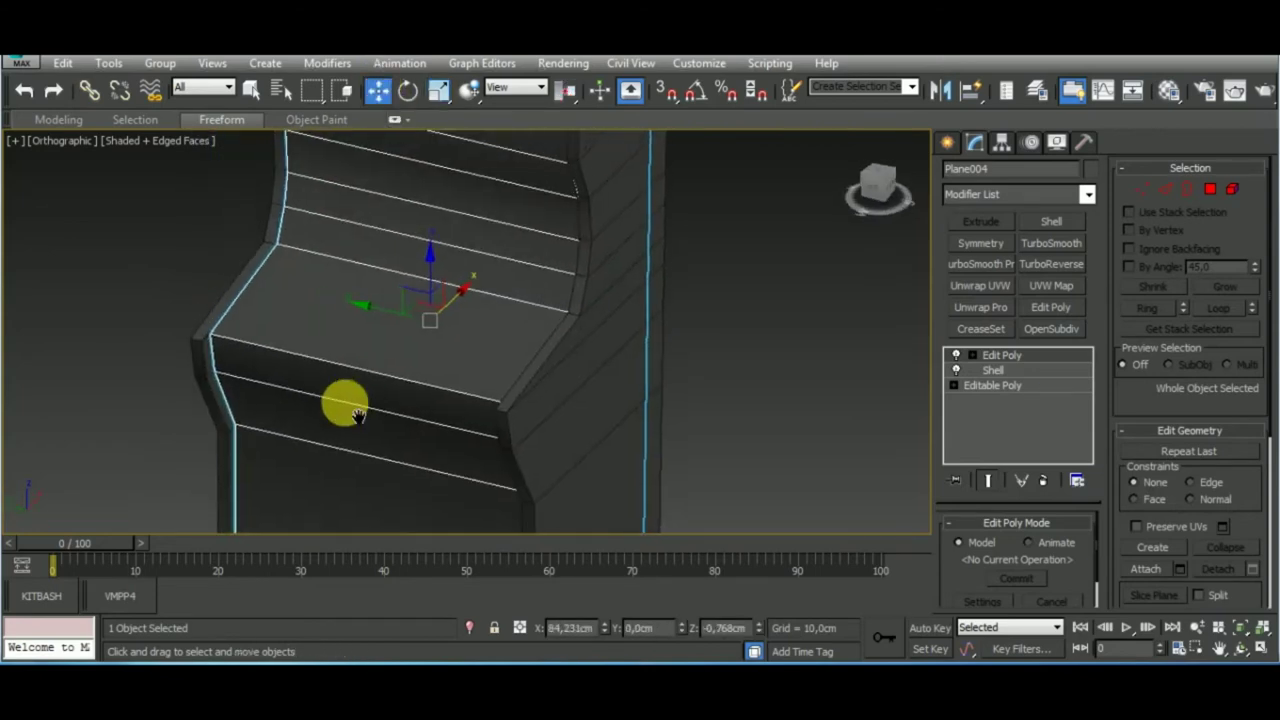
pyautogui.scroll(-5, 357, 415)
pyautogui.click(605, 471)
pyautogui.scroll(5, 531, 363)
pyautogui.click(540, 360)
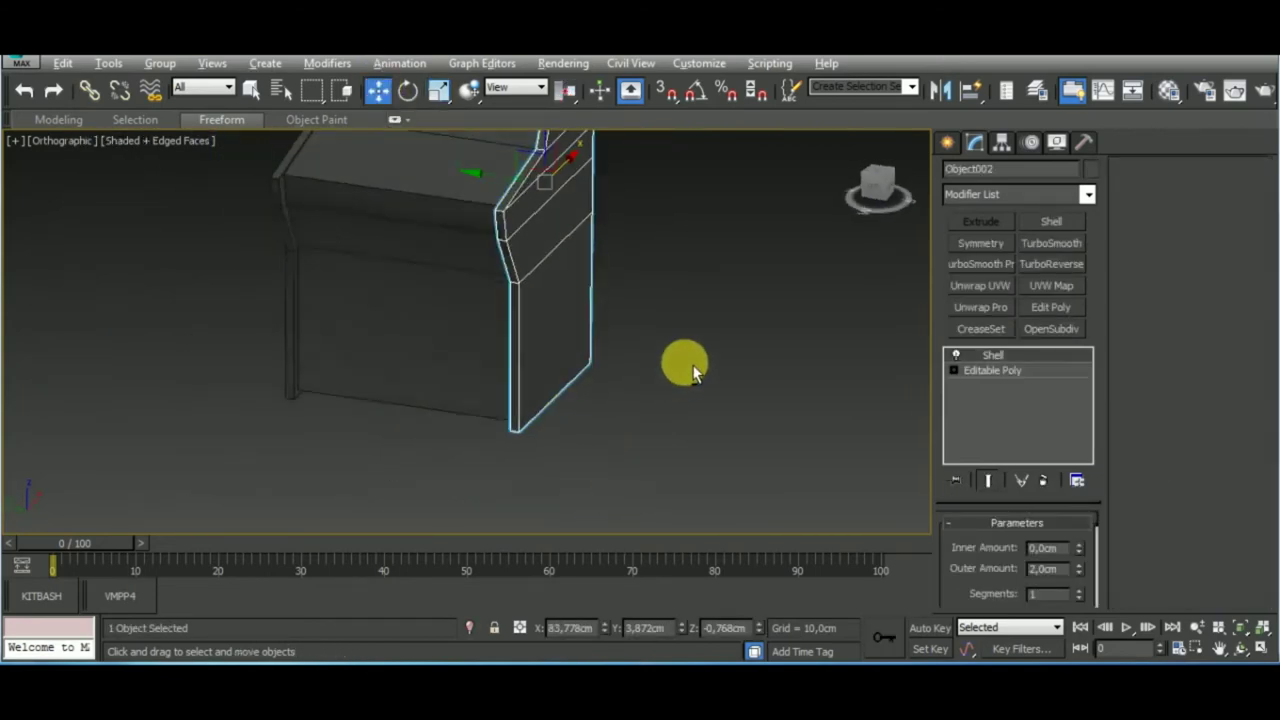
pyautogui.moveTo(694, 372)
pyautogui.keyDown('alt'); pyautogui.mouseDown(button='middle')
pyautogui.moveTo(660, 346)
pyautogui.moveTo(763, 451)
pyautogui.mouseUp(button='middle'); pyautogui.keyUp('alt')
pyautogui.scroll(3, 565, 288)
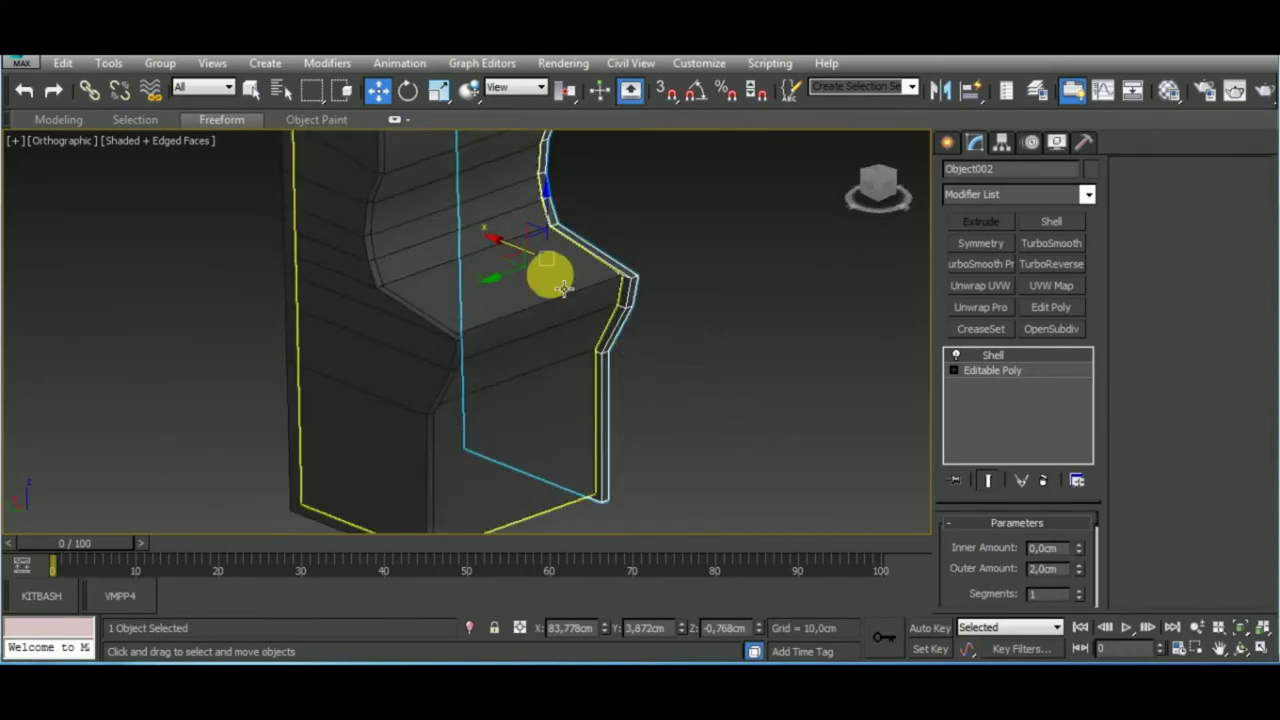
pyautogui.click(565, 288)
pyautogui.moveTo(565, 288)
pyautogui.keyDown('alt'); pyautogui.mouseDown(button='middle')
pyautogui.moveTo(677, 277)
pyautogui.moveTo(583, 280)
pyautogui.moveTo(661, 380)
pyautogui.moveTo(771, 409)
pyautogui.moveTo(523, 300)
pyautogui.mouseUp(button='middle'); pyautogui.keyUp('alt')
pyautogui.scroll(3, 563, 249)
pyautogui.scroll(-3, 563, 249)
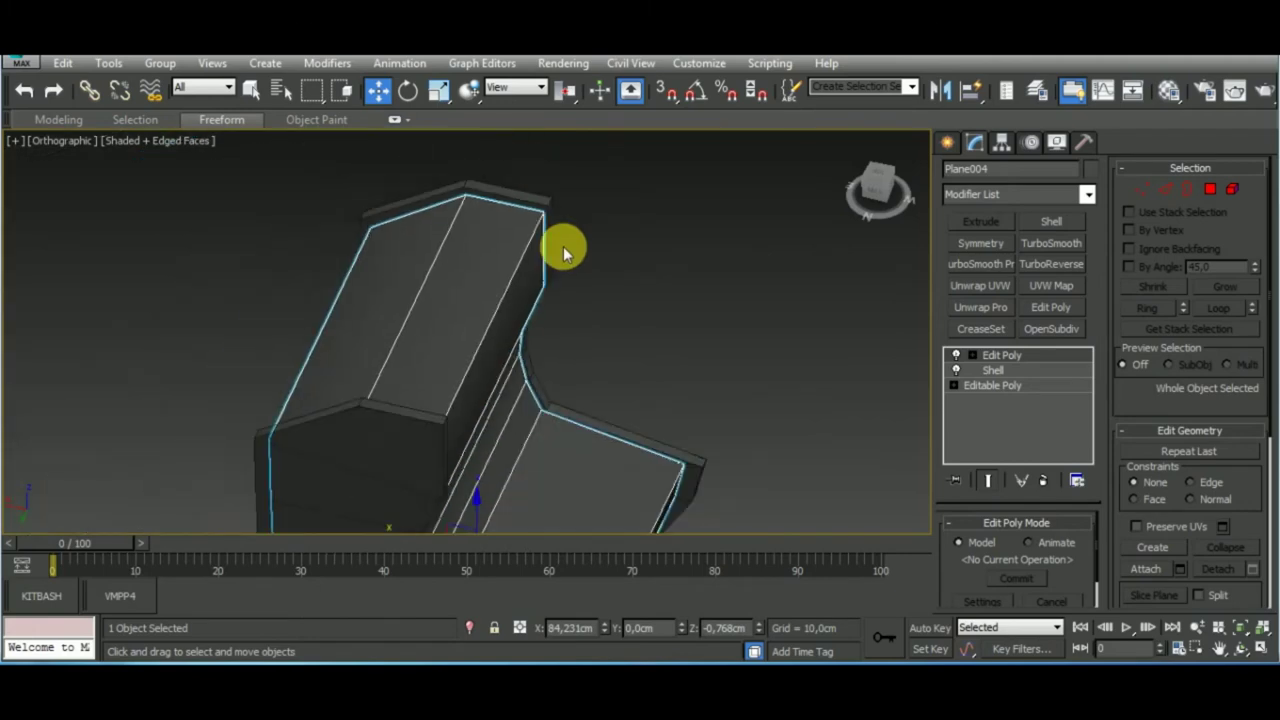
pyautogui.keyDown('alt'); pyautogui.moveTo(562, 250); pyautogui.dragTo(620, 249, button='middle'); pyautogui.keyUp('alt')
pyautogui.scroll(2, 620, 245)
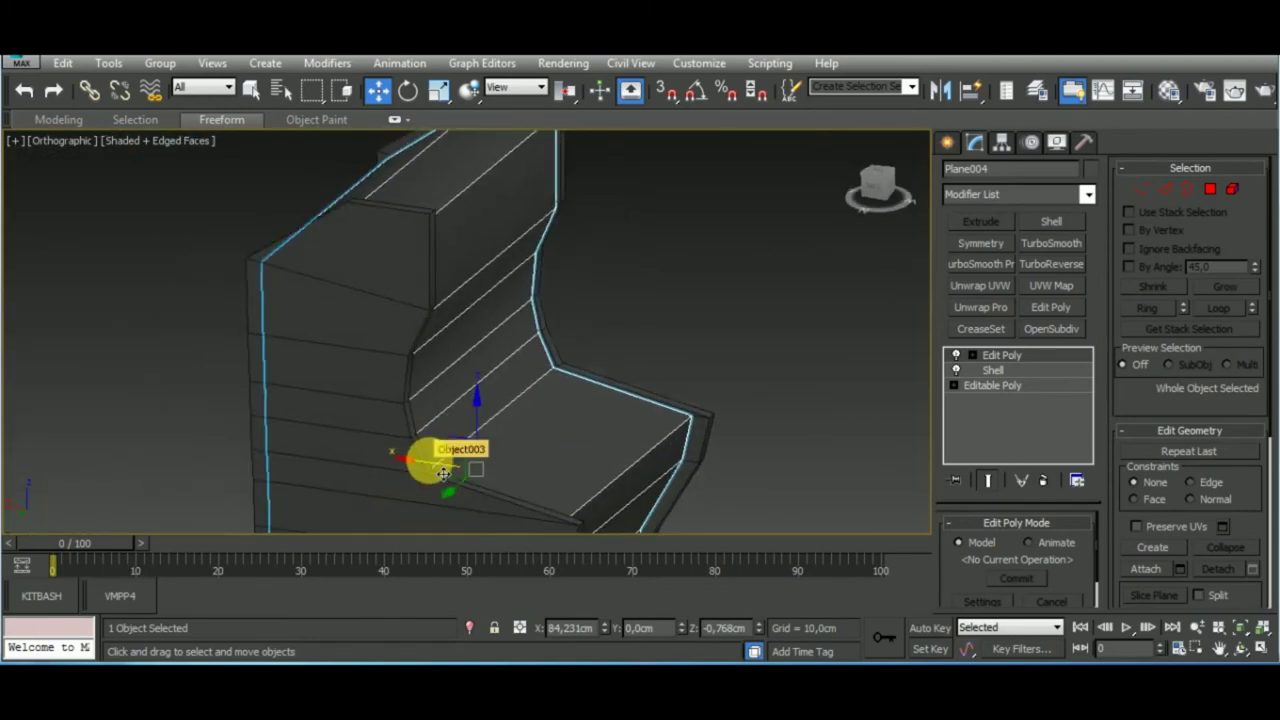
pyautogui.keyDown('alt'); pyautogui.moveTo(443, 474); pyautogui.dragTo(437, 467, button='middle'); pyautogui.keyUp('alt')
pyautogui.moveTo(620, 389)
pyautogui.keyDown('alt'); pyautogui.mouseDown(button='middle')
pyautogui.moveTo(603, 428)
pyautogui.moveTo(597, 314)
pyautogui.moveTo(454, 374)
pyautogui.moveTo(539, 329)
pyautogui.moveTo(614, 251)
pyautogui.moveTo(666, 280)
pyautogui.moveTo(790, 312)
pyautogui.mouseUp(button='middle'); pyautogui.keyUp('alt')
pyautogui.click(1210, 189)
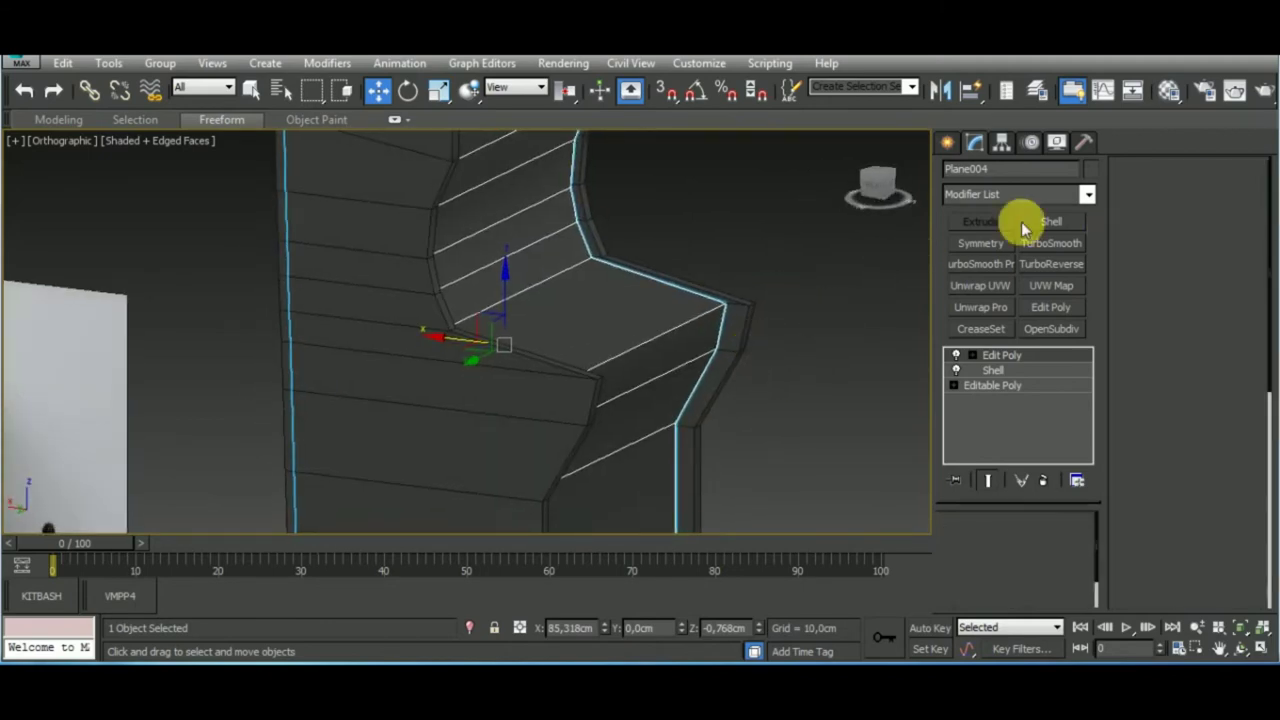
pyautogui.click(638, 317)
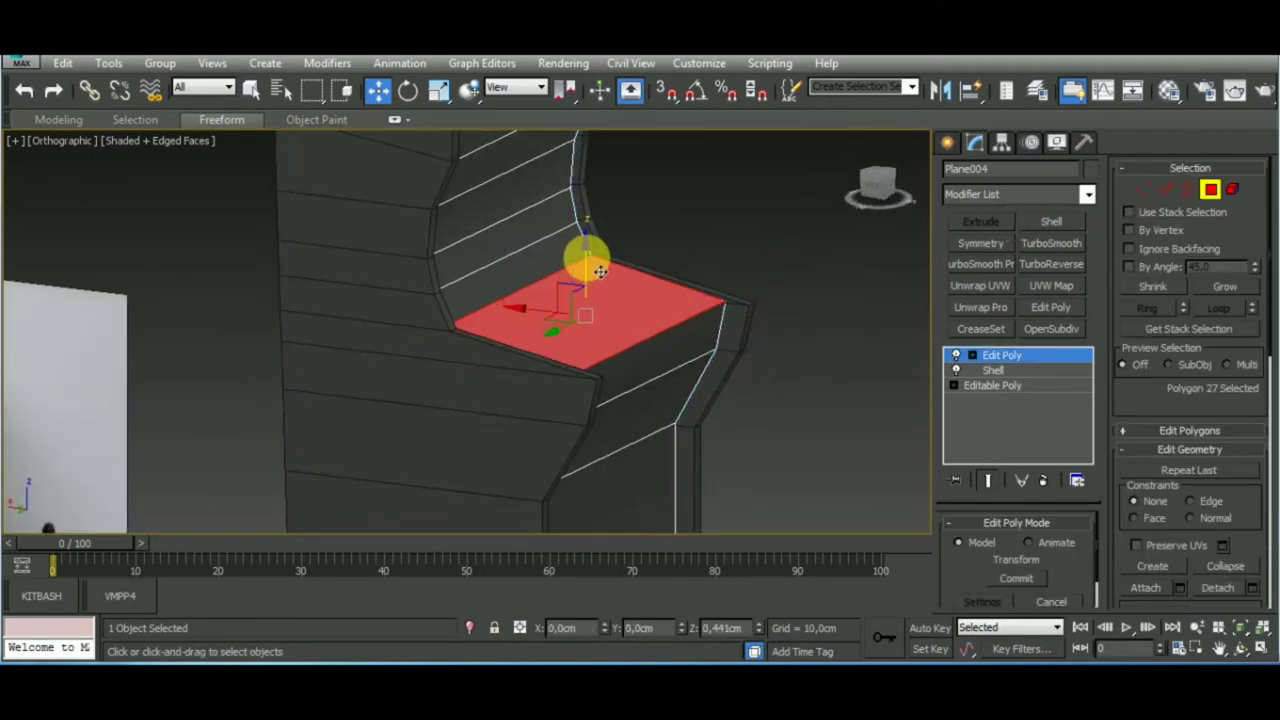
pyautogui.moveTo(737, 409)
pyautogui.keyDown('alt'); pyautogui.mouseDown(button='middle')
pyautogui.moveTo(634, 417)
pyautogui.moveTo(714, 349)
pyautogui.moveTo(724, 375)
pyautogui.moveTo(660, 429)
pyautogui.mouseUp(button='middle'); pyautogui.keyUp('alt')
pyautogui.scroll(2, 626, 307)
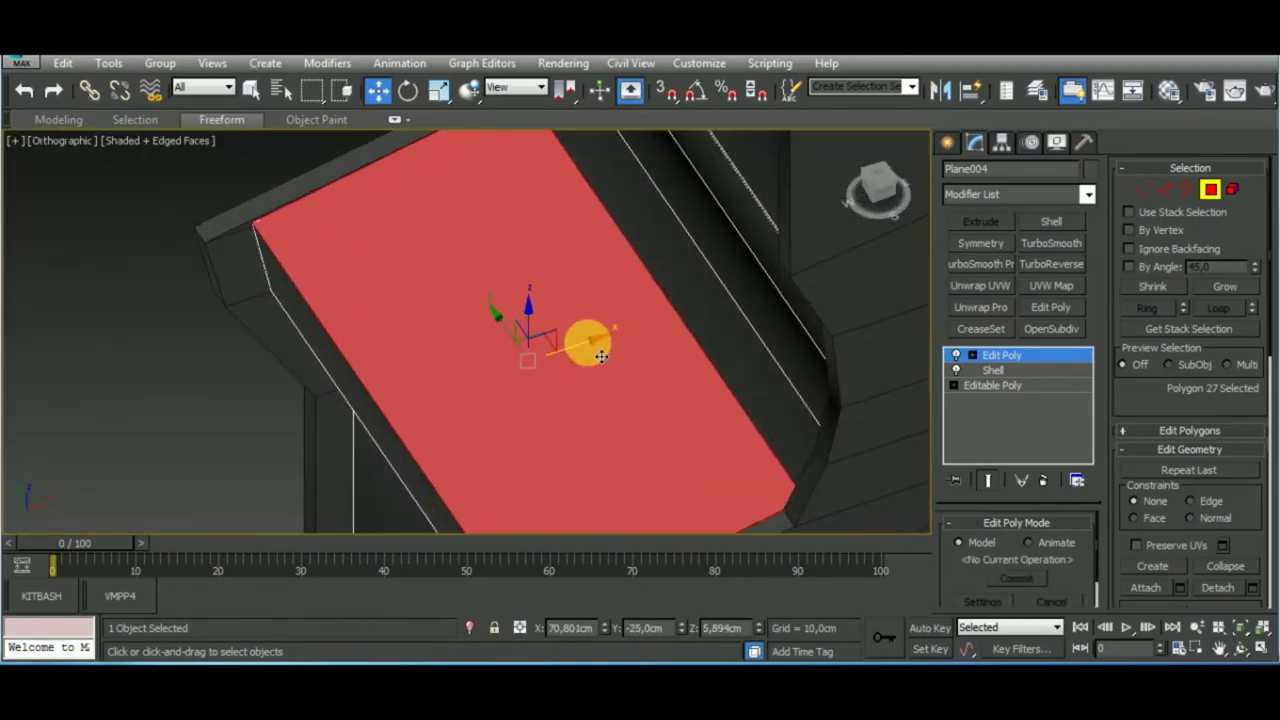
pyautogui.moveTo(601, 356)
pyautogui.keyDown('alt'); pyautogui.mouseDown(button='middle')
pyautogui.moveTo(569, 360)
pyautogui.moveTo(811, 274)
pyautogui.moveTo(712, 386)
pyautogui.moveTo(737, 463)
pyautogui.moveTo(729, 420)
pyautogui.moveTo(771, 391)
pyautogui.mouseUp(button='middle'); pyautogui.keyUp('alt')
pyautogui.scroll(-3, 600, 348)
pyautogui.click(758, 400)
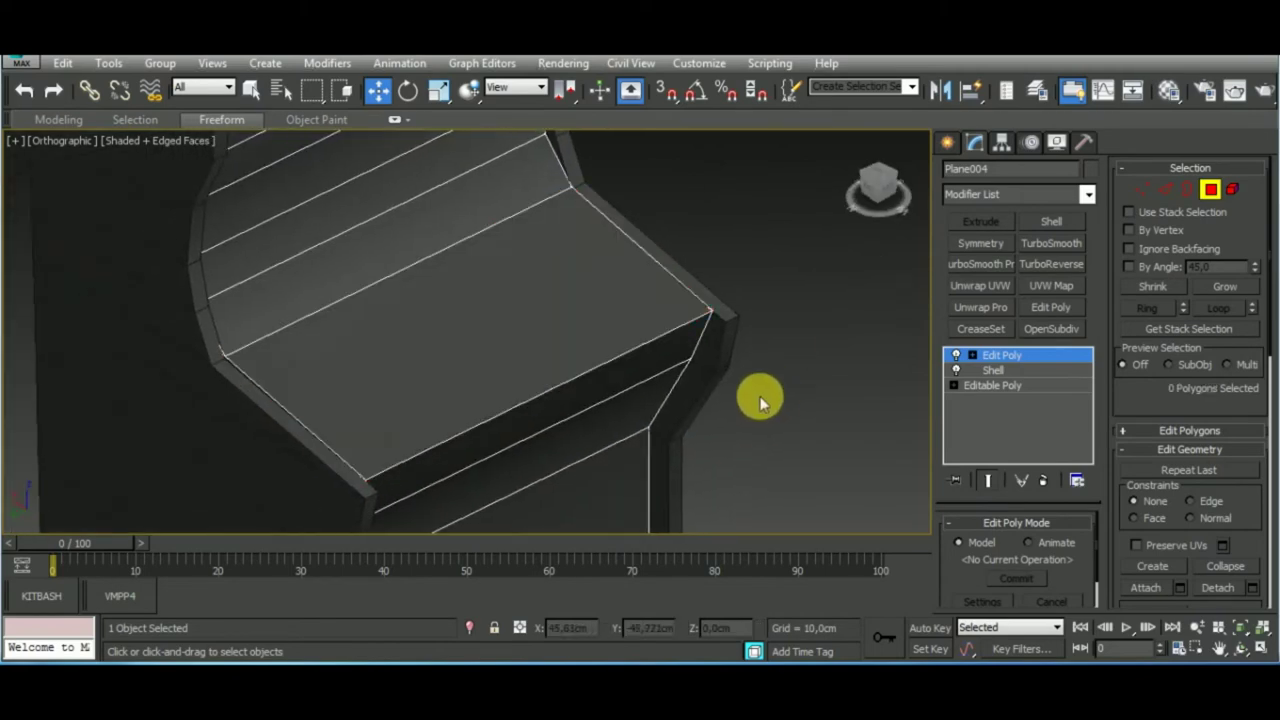
pyautogui.scroll(-4, 758, 400)
pyautogui.scroll(-2, 737, 363)
pyautogui.click(1210, 190)
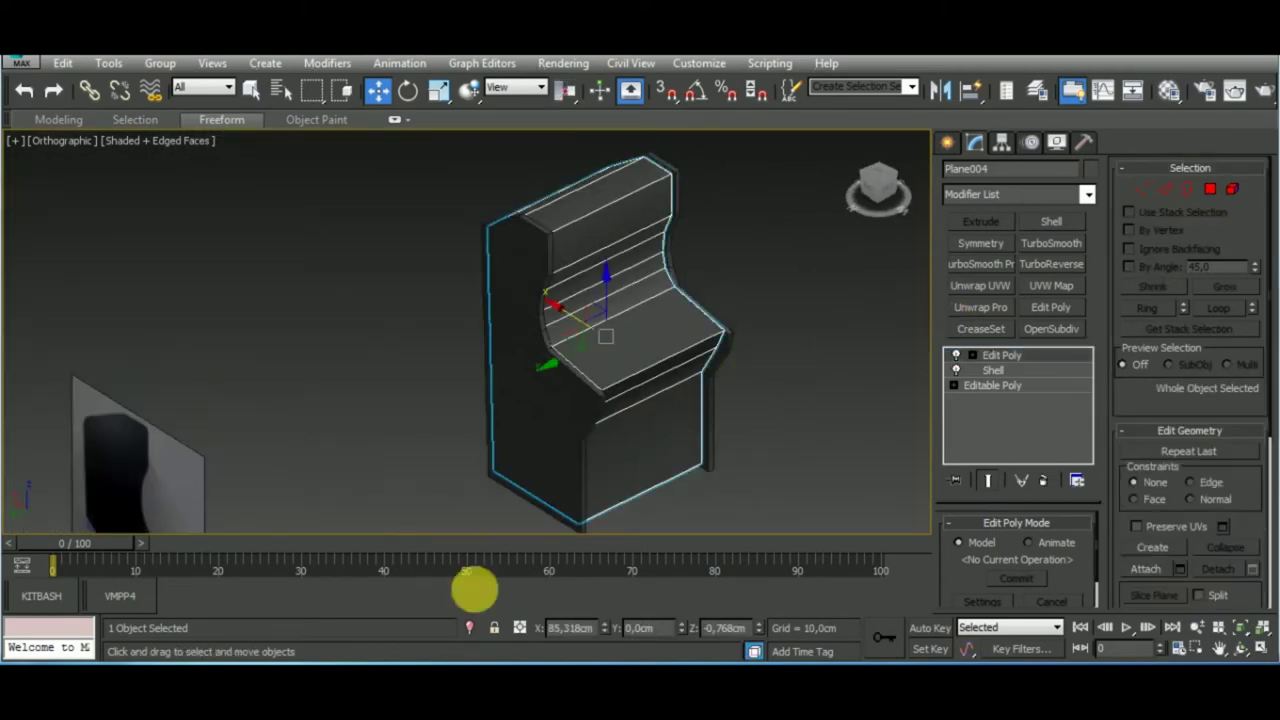
# Select the four screen faces on the cabinet front
pyautogui.click(1212, 190)
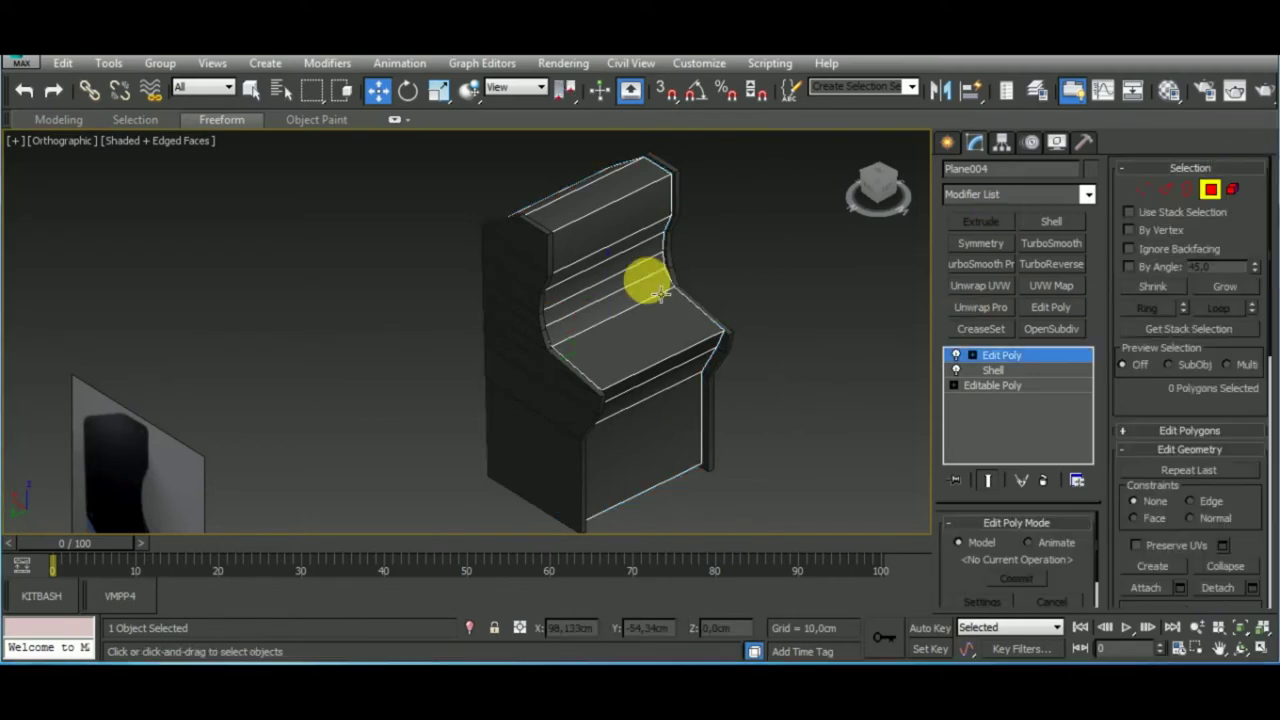
pyautogui.click(643, 270)
pyautogui.keyDown('alt'); pyautogui.moveTo(714, 309); pyautogui.dragTo(648, 320, button='middle'); pyautogui.keyUp('alt')
pyautogui.scroll(3, 648, 320)
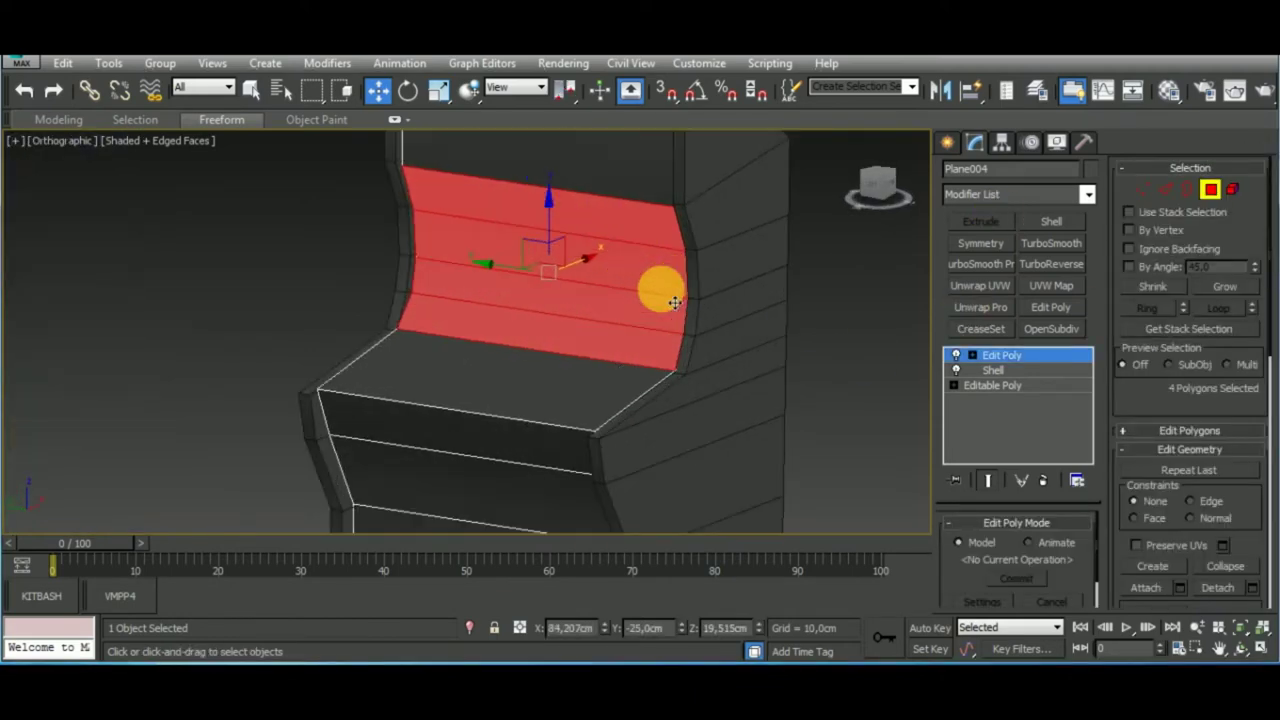
pyautogui.scroll(-3, 670, 290)
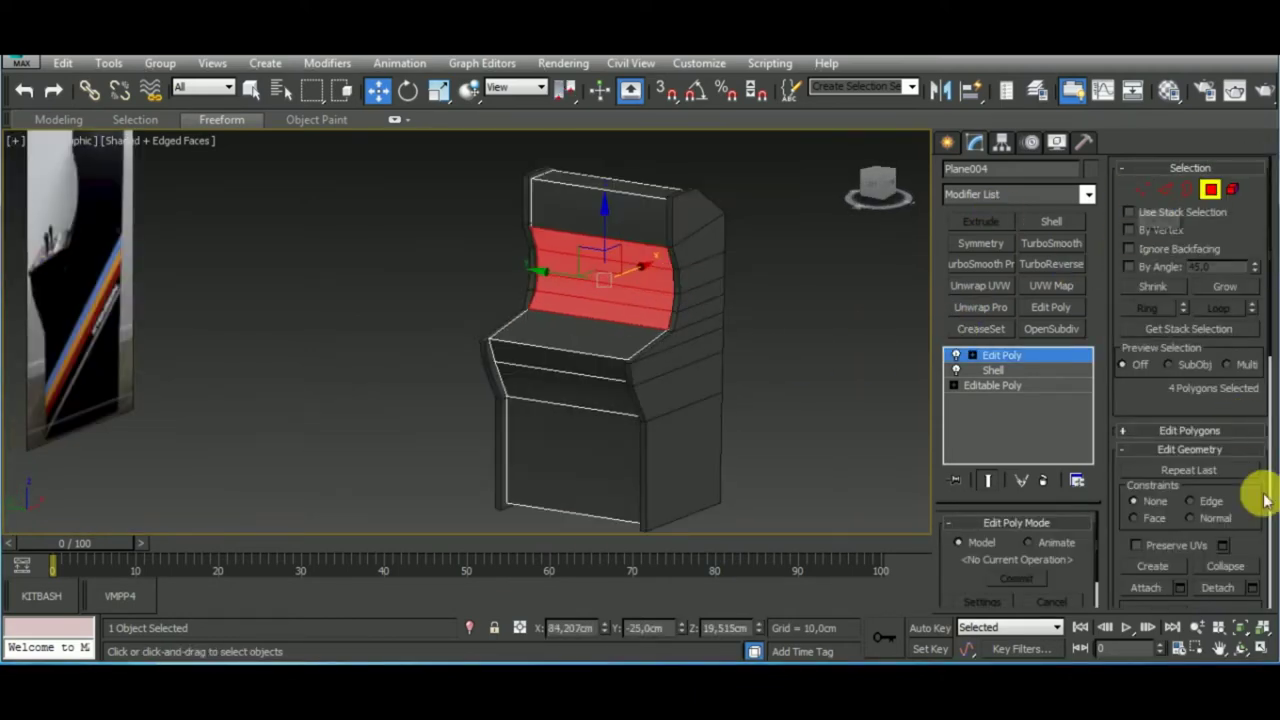
# Nudge the screen faces slightly and convert the selection to their ten vertices
pyautogui.click(1245, 432)
pyautogui.click(1245, 420)
pyautogui.scroll(-3, 1248, 414)
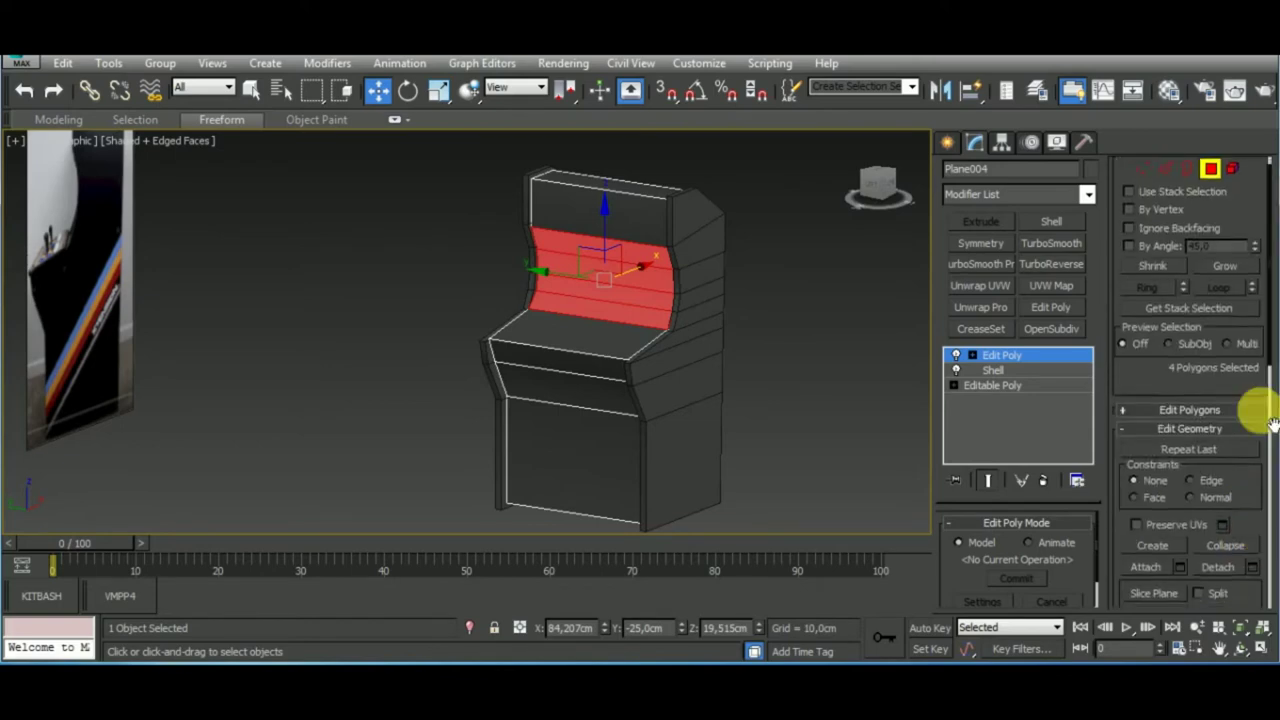
pyautogui.scroll(-3, 1220, 410)
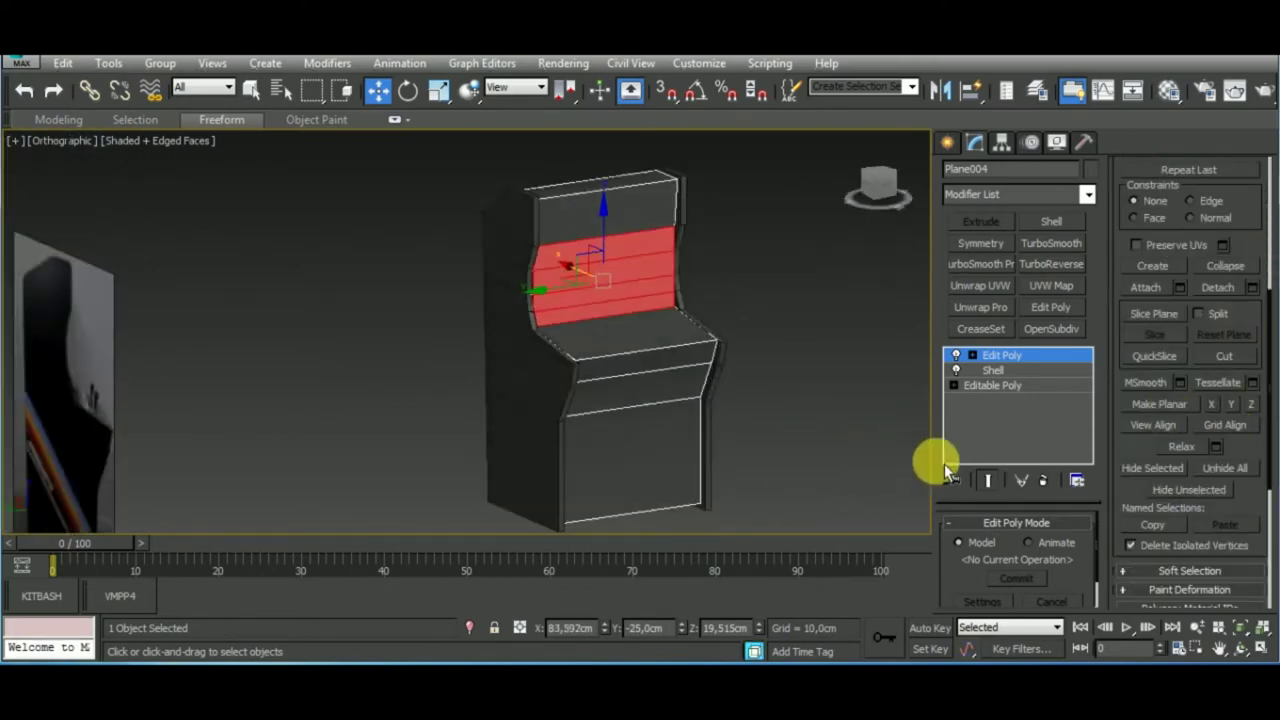
pyautogui.scroll(2, 640, 406)
pyautogui.scroll(4, 677, 320)
pyautogui.moveTo(677, 320); pyautogui.dragTo(683, 331)
pyautogui.scroll(-3, 683, 328)
pyautogui.scroll(3, 683, 331)
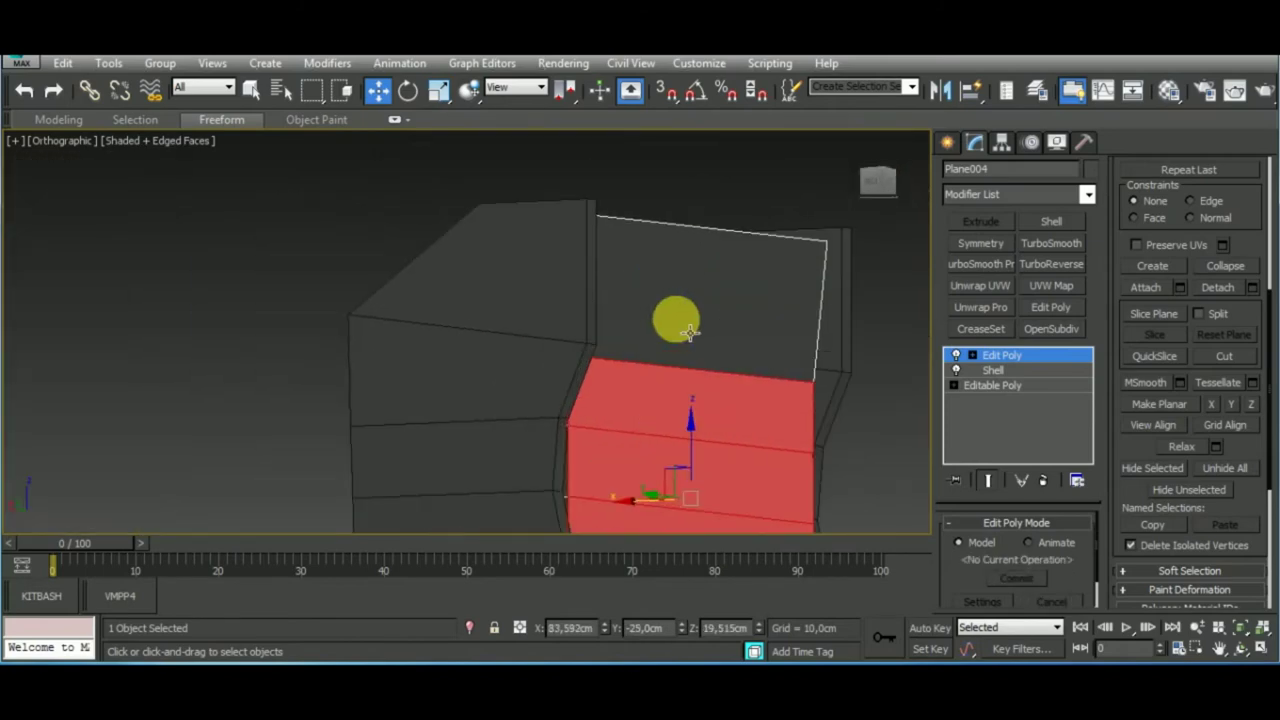
pyautogui.moveTo(689, 332)
pyautogui.keyDown('alt'); pyautogui.mouseDown(button='middle')
pyautogui.moveTo(734, 351)
pyautogui.moveTo(594, 423)
pyautogui.moveTo(590, 444)
pyautogui.mouseUp(button='middle'); pyautogui.keyUp('alt')
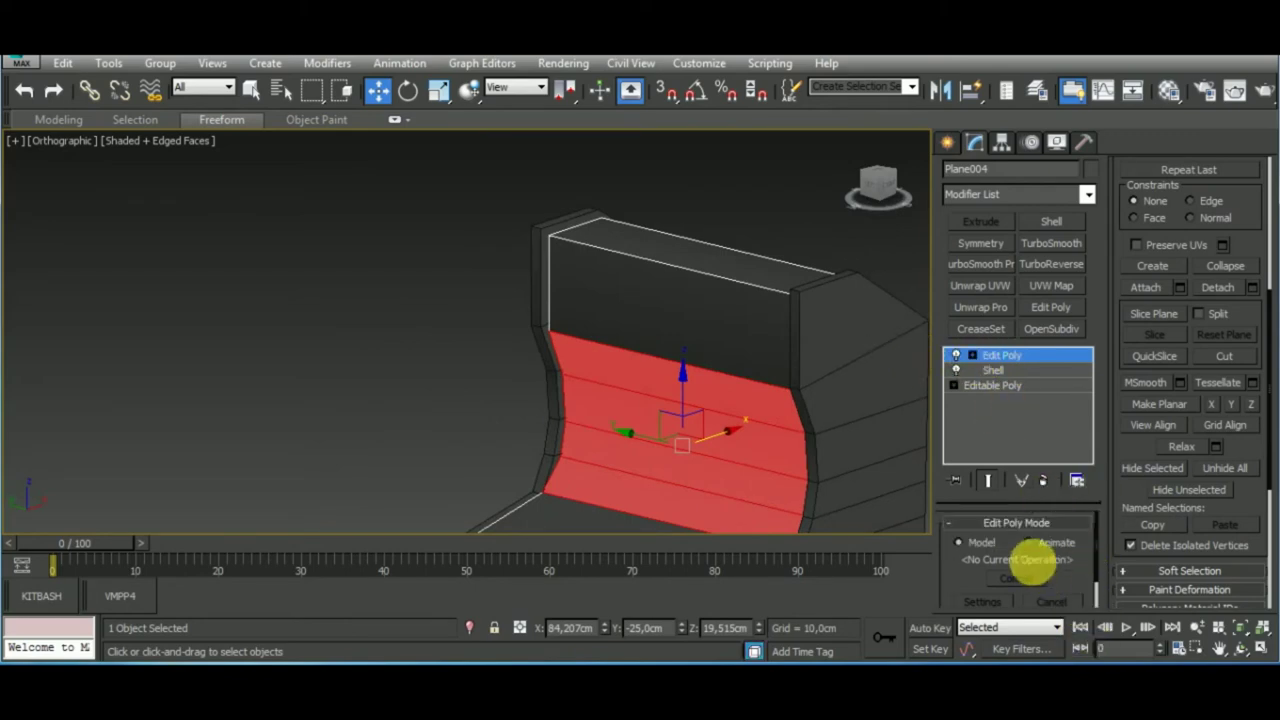
pyautogui.moveTo(1268, 200); pyautogui.dragTo(1230, 487)
pyautogui.click(1139, 181)
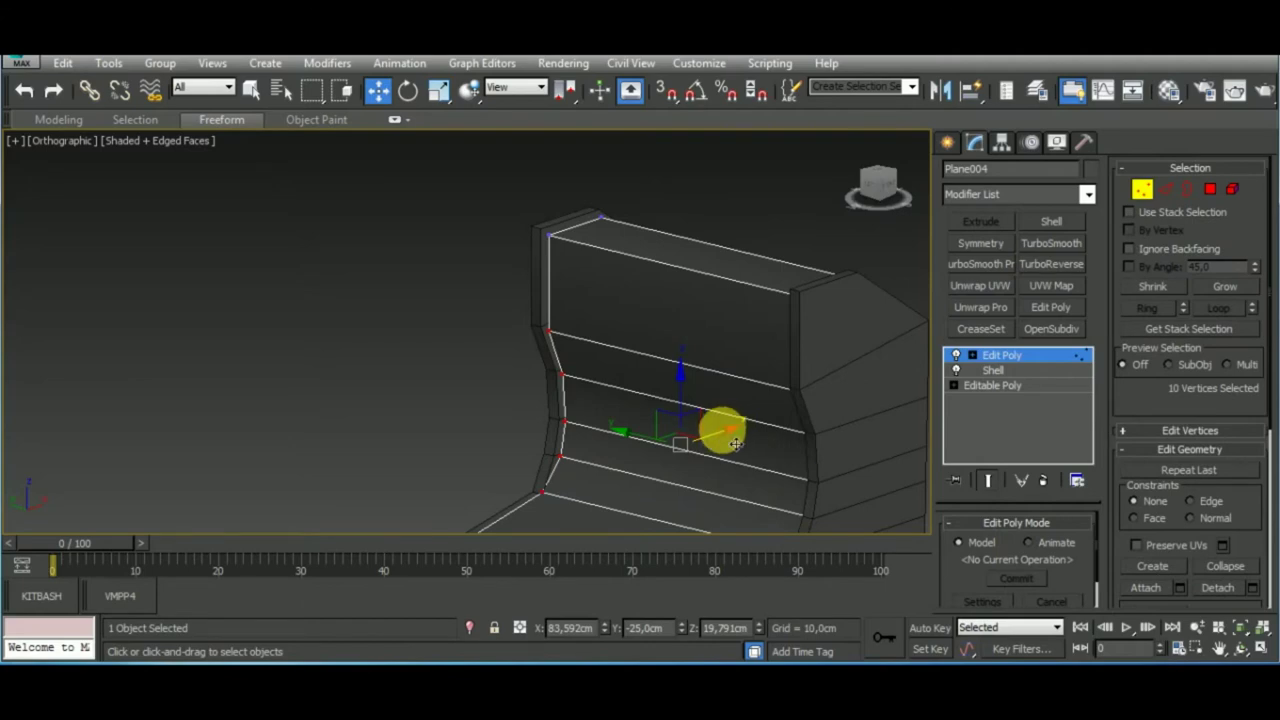
# Connect the front edge ring with a new edge loop at slide -80
pyautogui.click(1165, 189)
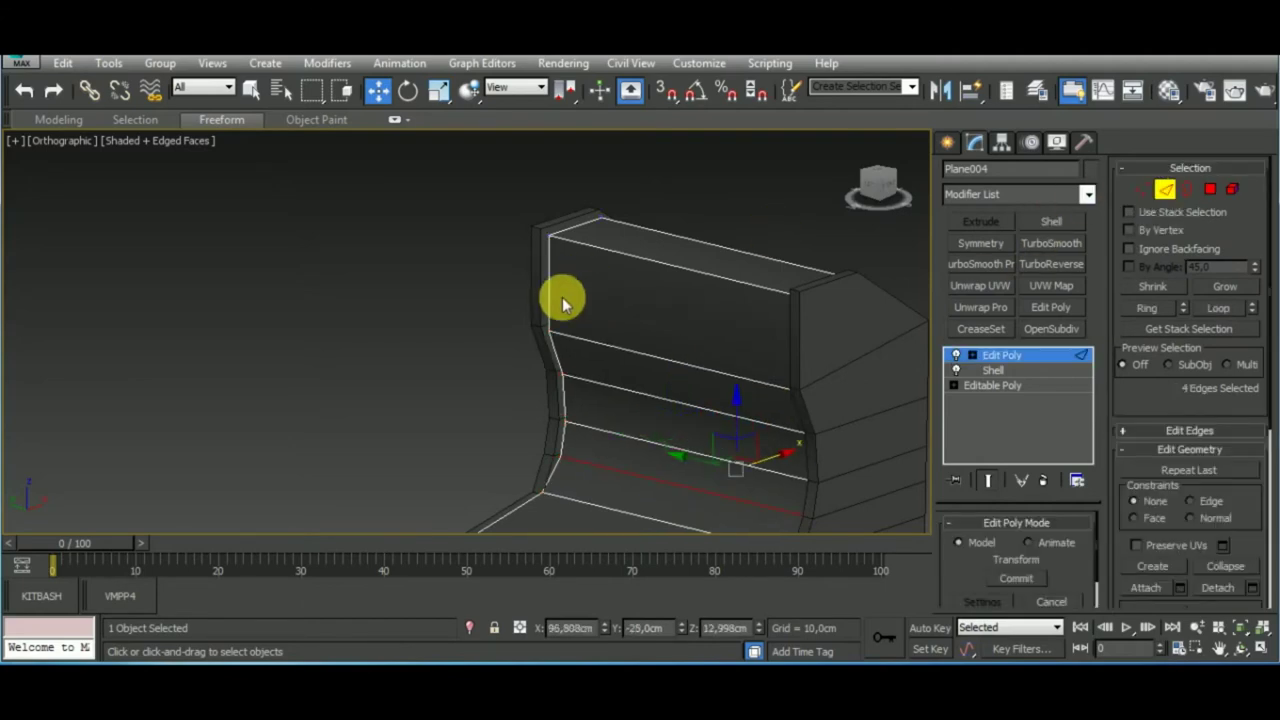
pyautogui.hotkey('ctrl', 'shift', 'e')
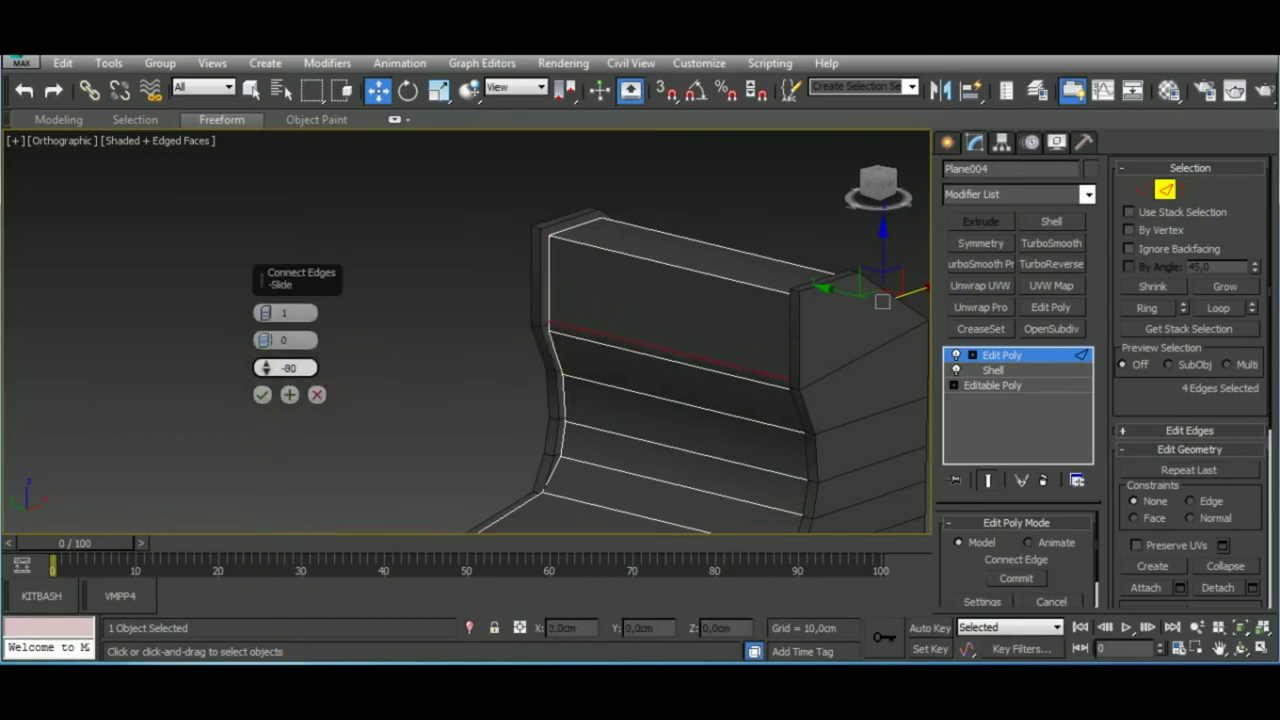
pyautogui.click(262, 394)
# Select the four lower front faces and rotate them to tilt the screen
pyautogui.click(1210, 189)
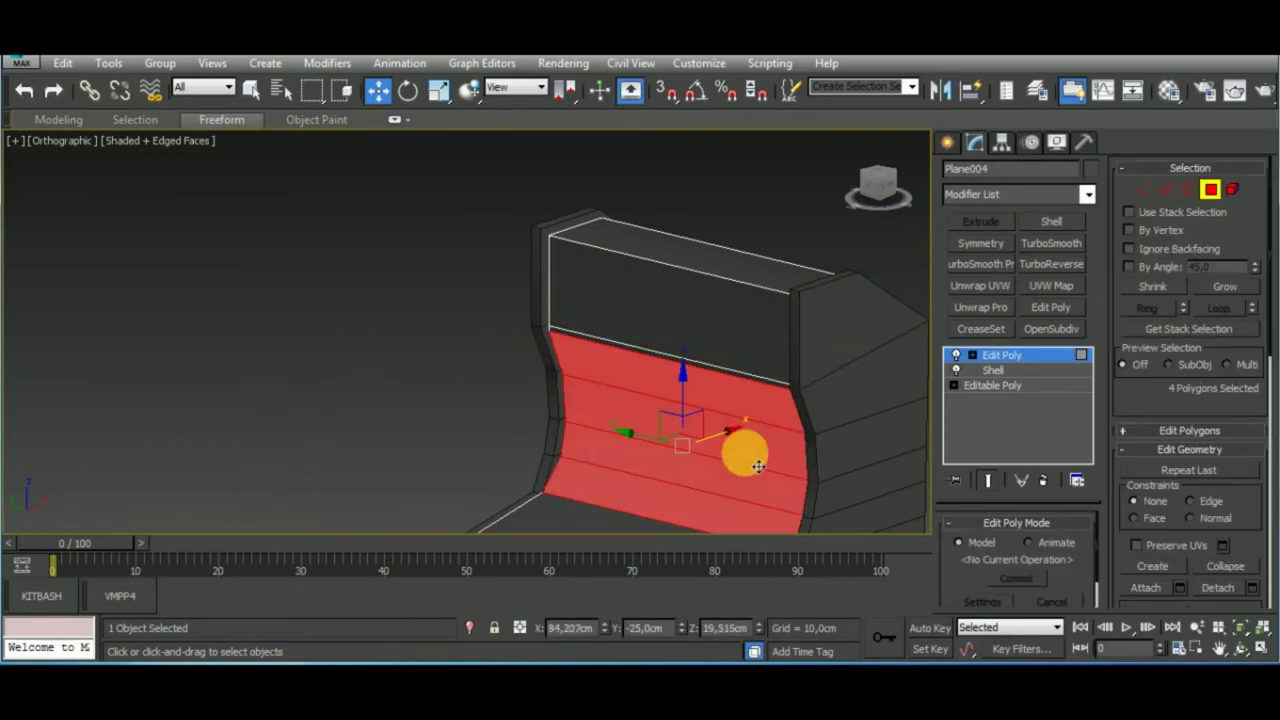
pyautogui.keyDown('alt'); pyautogui.moveTo(743, 451); pyautogui.dragTo(720, 396, button='middle'); pyautogui.keyUp('alt')
pyautogui.scroll(-5, 1245, 432)
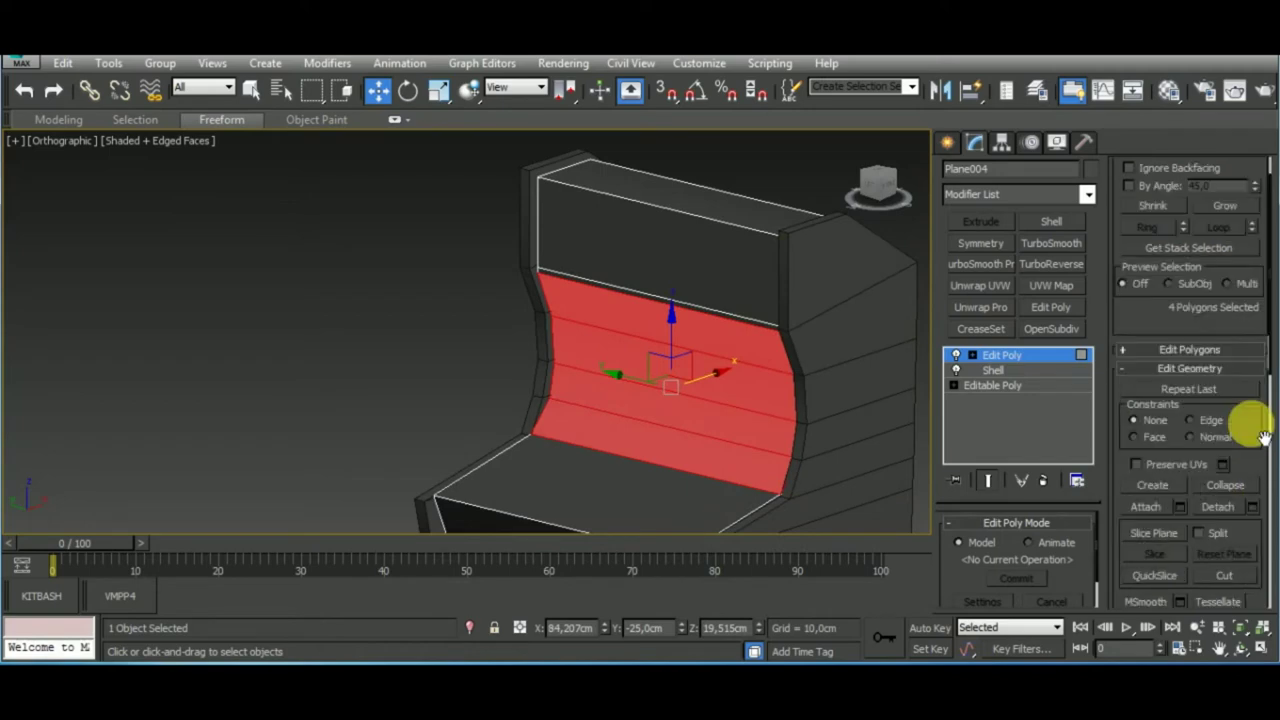
pyautogui.keyDown('alt'); pyautogui.moveTo(900, 450); pyautogui.dragTo(614, 386, button='middle'); pyautogui.keyUp('alt')
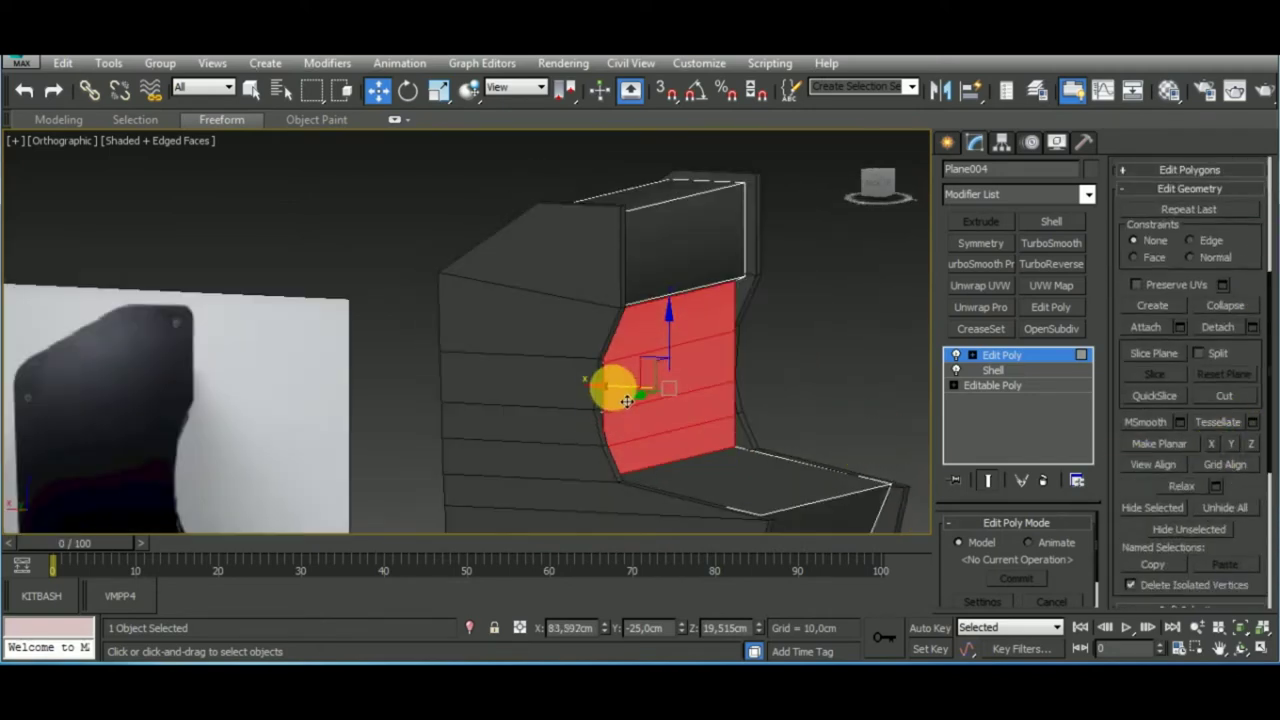
pyautogui.moveTo(606, 380); pyautogui.dragTo(606, 391)
pyautogui.moveTo(610, 391)
pyautogui.keyDown('alt'); pyautogui.mouseDown(button='middle')
pyautogui.moveTo(729, 334)
pyautogui.moveTo(517, 380)
pyautogui.moveTo(505, 172)
pyautogui.mouseUp(button='middle'); pyautogui.keyUp('alt')
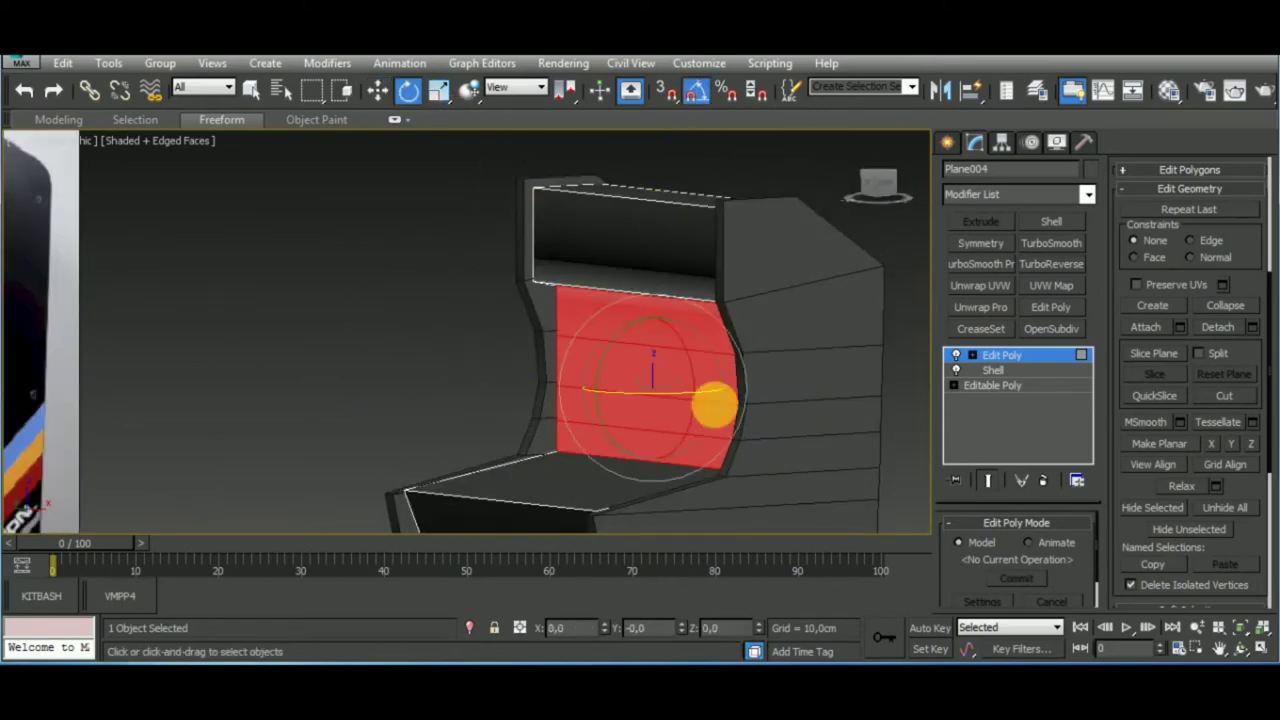
pyautogui.keyDown('alt'); pyautogui.moveTo(713, 405); pyautogui.dragTo(600, 371, button='middle'); pyautogui.keyUp('alt')
pyautogui.moveTo(600, 371)
pyautogui.mouseDown()
pyautogui.moveTo(600, 357)
pyautogui.moveTo(591, 382)
pyautogui.mouseUp()
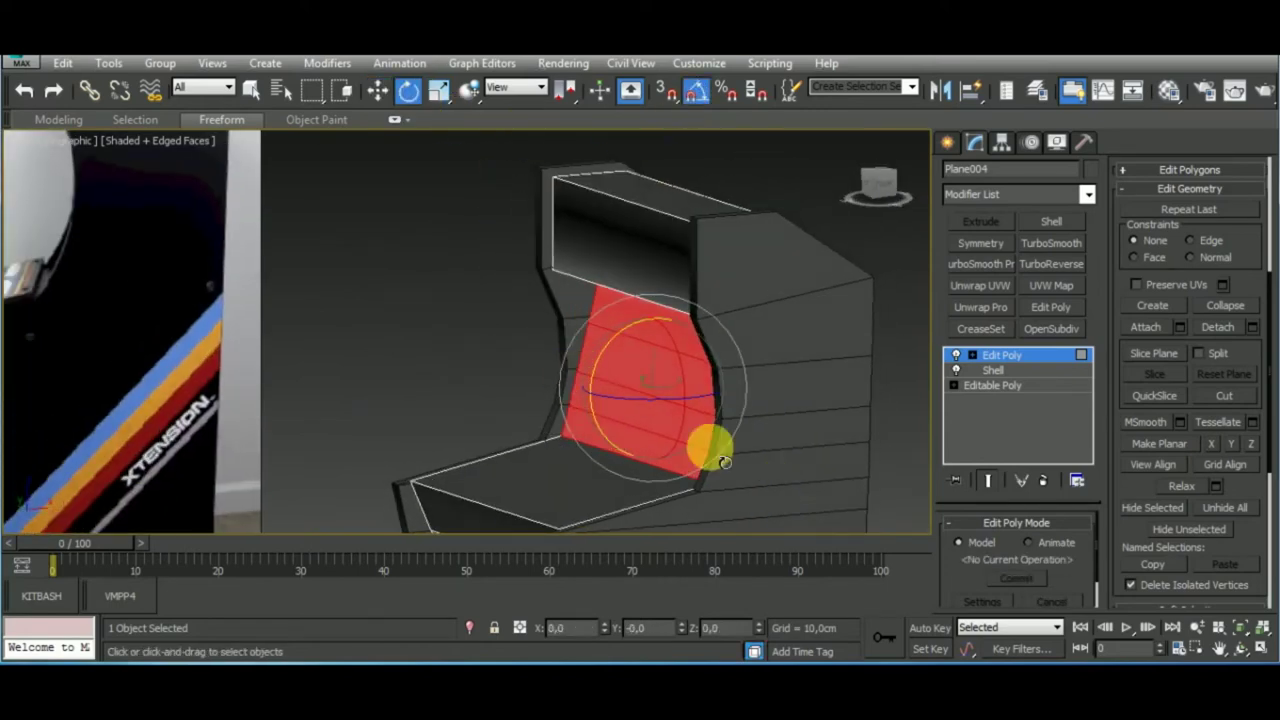
pyautogui.moveTo(722, 460)
pyautogui.keyDown('alt'); pyautogui.mouseDown(button='middle')
pyautogui.moveTo(866, 400)
pyautogui.moveTo(866, 486)
pyautogui.moveTo(829, 406)
pyautogui.moveTo(786, 391)
pyautogui.moveTo(775, 348)
pyautogui.moveTo(691, 411)
pyautogui.moveTo(567, 366)
pyautogui.mouseUp(button='middle'); pyautogui.keyUp('alt')
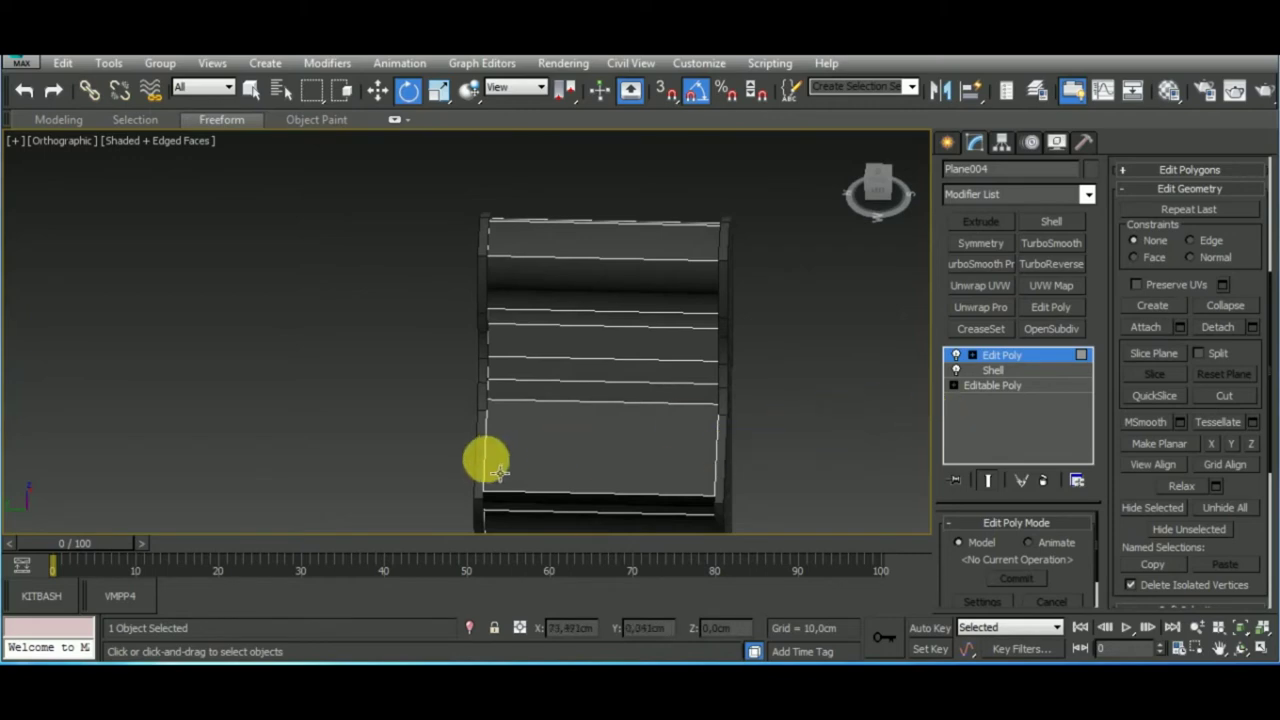
# Select the deck edge ring and connect it with a new edge at slide -70
pyautogui.click(972, 356)
pyautogui.click(990, 370)
pyautogui.press('2')
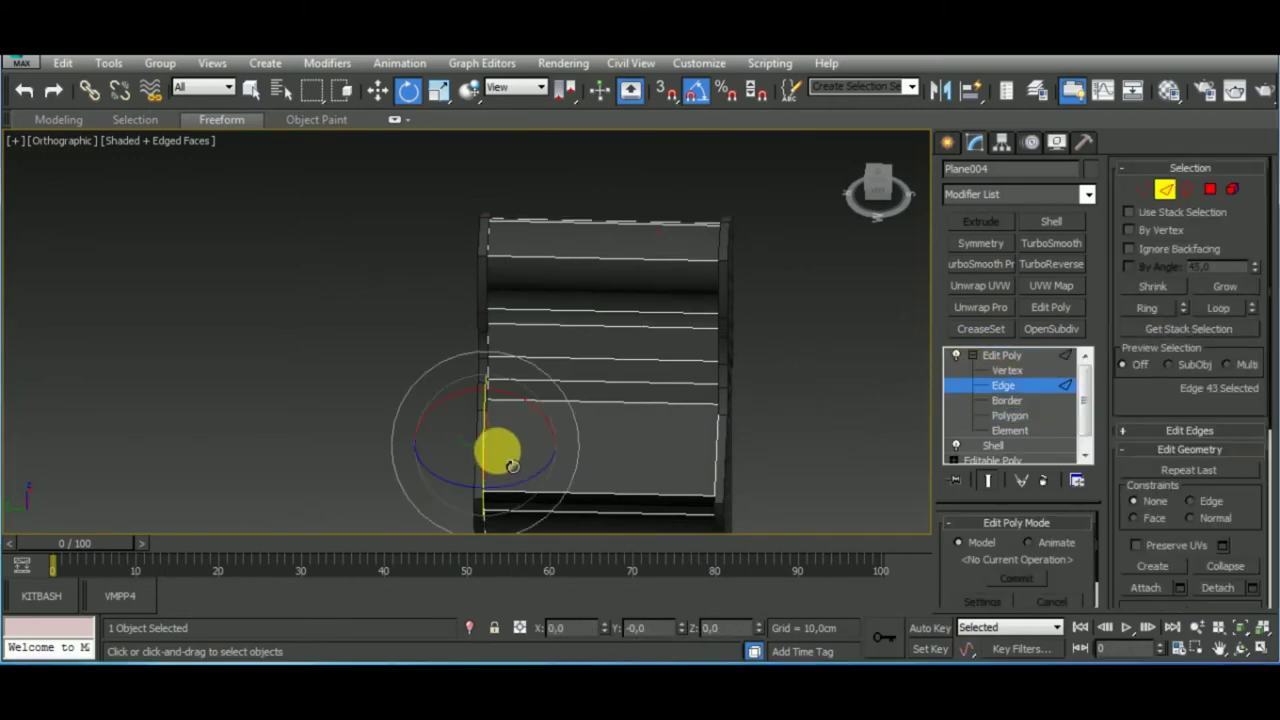
pyautogui.keyDown('alt'); pyautogui.moveTo(522, 468); pyautogui.dragTo(771, 417, button='middle'); pyautogui.keyUp('alt')
pyautogui.hotkey('ctrl', 'shift', 'e')
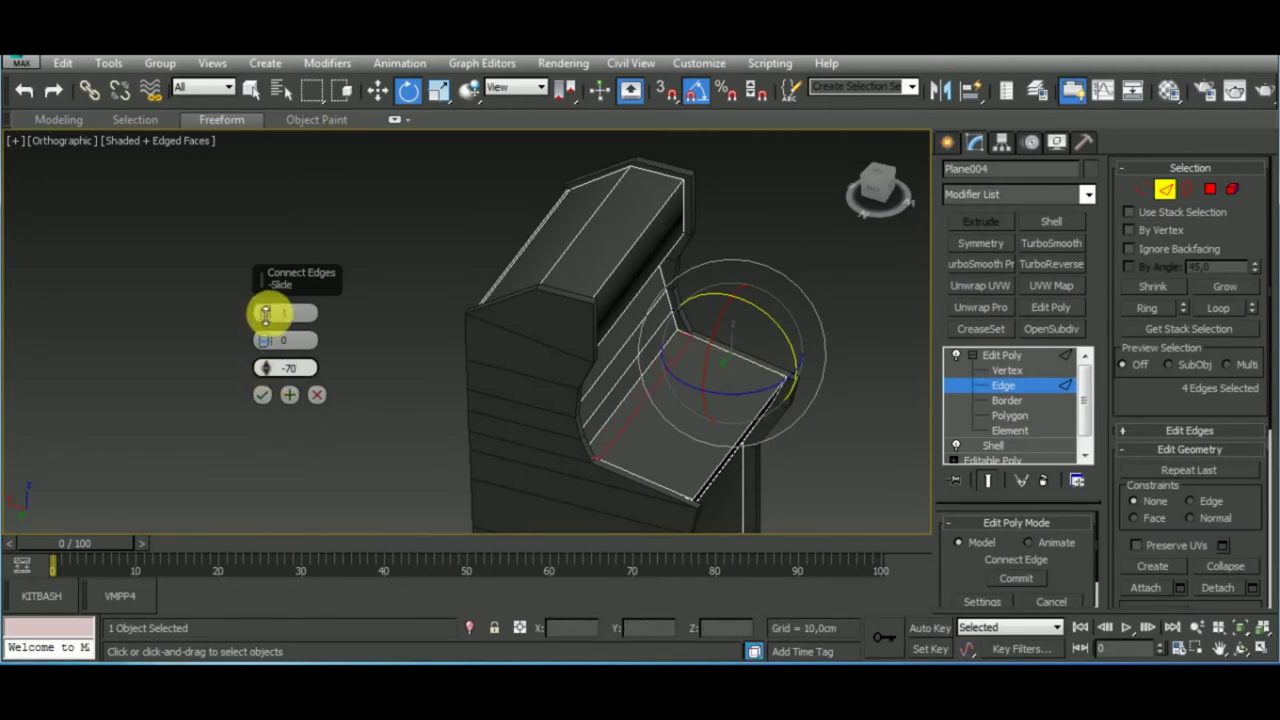
pyautogui.click(262, 394)
# Nudge the new screen-to-deck edge loop slightly along X
pyautogui.click(1212, 190)
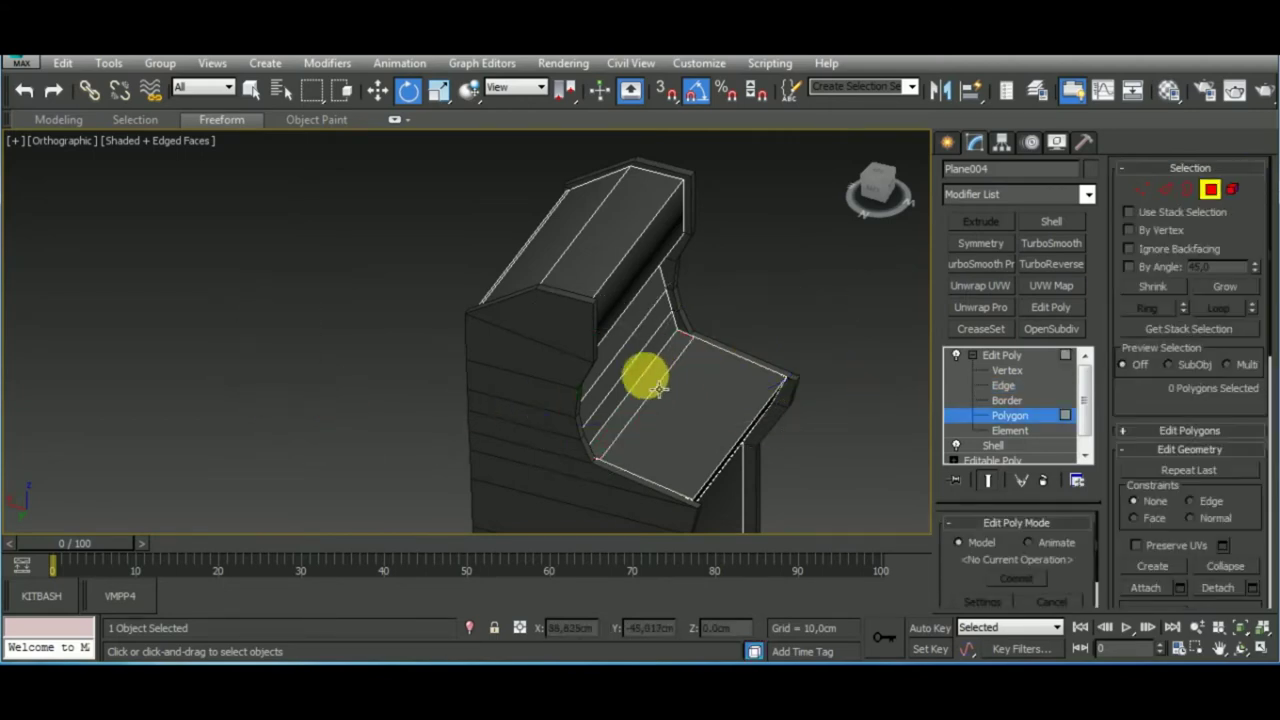
pyautogui.click(643, 371)
pyautogui.moveTo(643, 371)
pyautogui.keyDown('alt'); pyautogui.mouseDown(button='middle')
pyautogui.moveTo(694, 400)
pyautogui.moveTo(588, 381)
pyautogui.mouseUp(button='middle'); pyautogui.keyUp('alt')
pyautogui.click(390, 96)
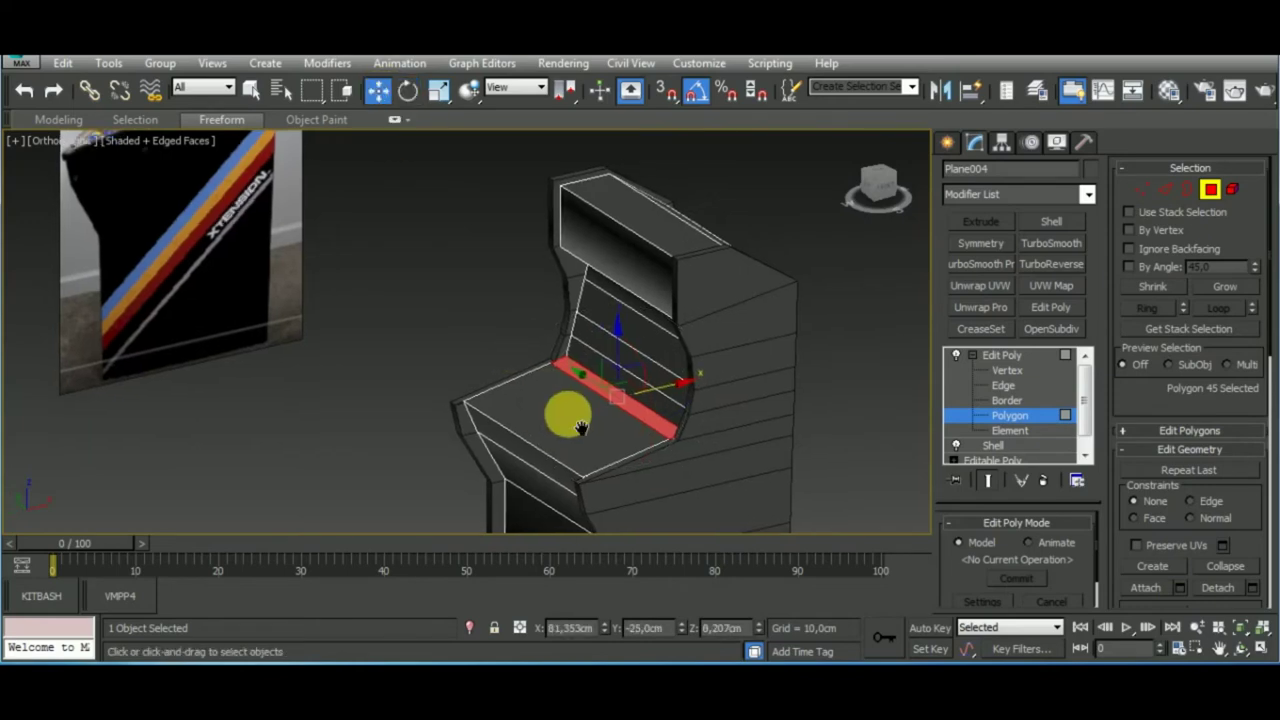
pyautogui.scroll(5, 600, 380)
pyautogui.click(1165, 189)
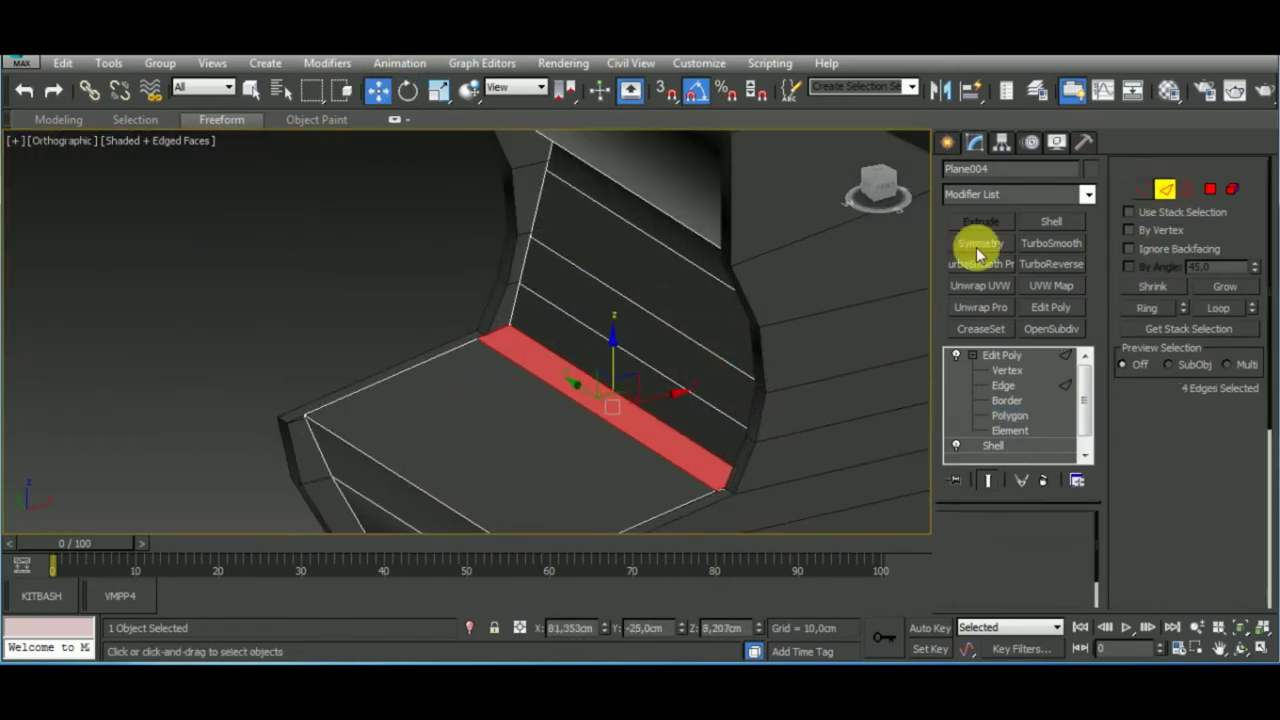
pyautogui.keyDown('alt'); pyautogui.moveTo(720, 330); pyautogui.dragTo(640, 375, button='middle'); pyautogui.keyUp('alt')
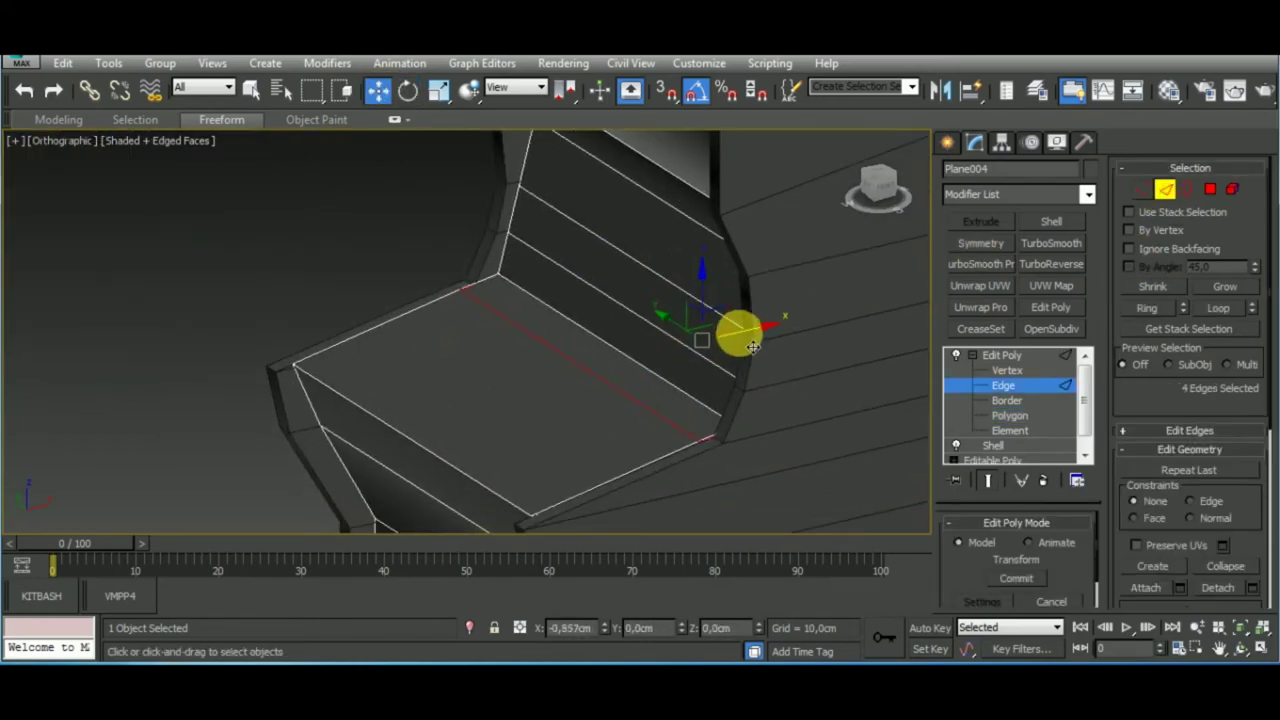
pyautogui.click(472, 626)
pyautogui.moveTo(623, 463)
pyautogui.keyDown('alt'); pyautogui.mouseDown(button='middle')
pyautogui.moveTo(665, 360)
pyautogui.moveTo(680, 428)
pyautogui.mouseUp(button='middle'); pyautogui.keyUp('alt')
# Ring-select the parallel edges running around the cabinet
pyautogui.scroll(3, 665, 415)
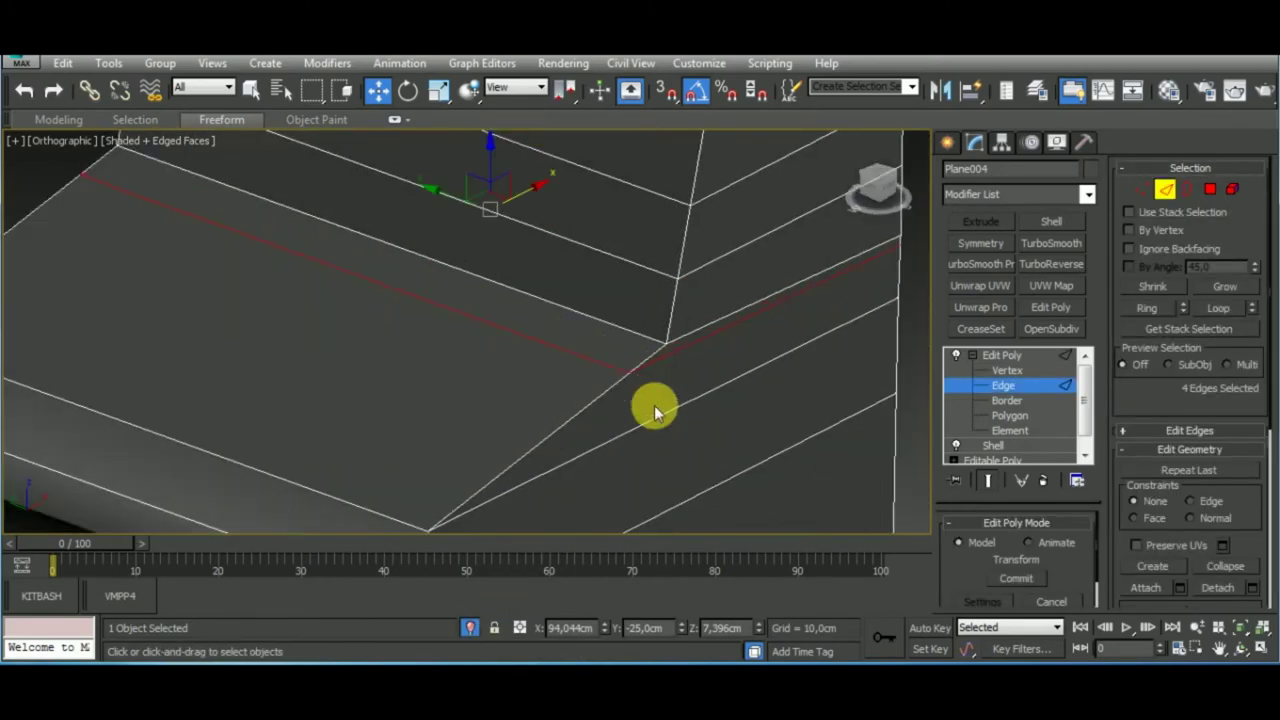
pyautogui.scroll(-5, 659, 414)
pyautogui.scroll(1, 636, 350)
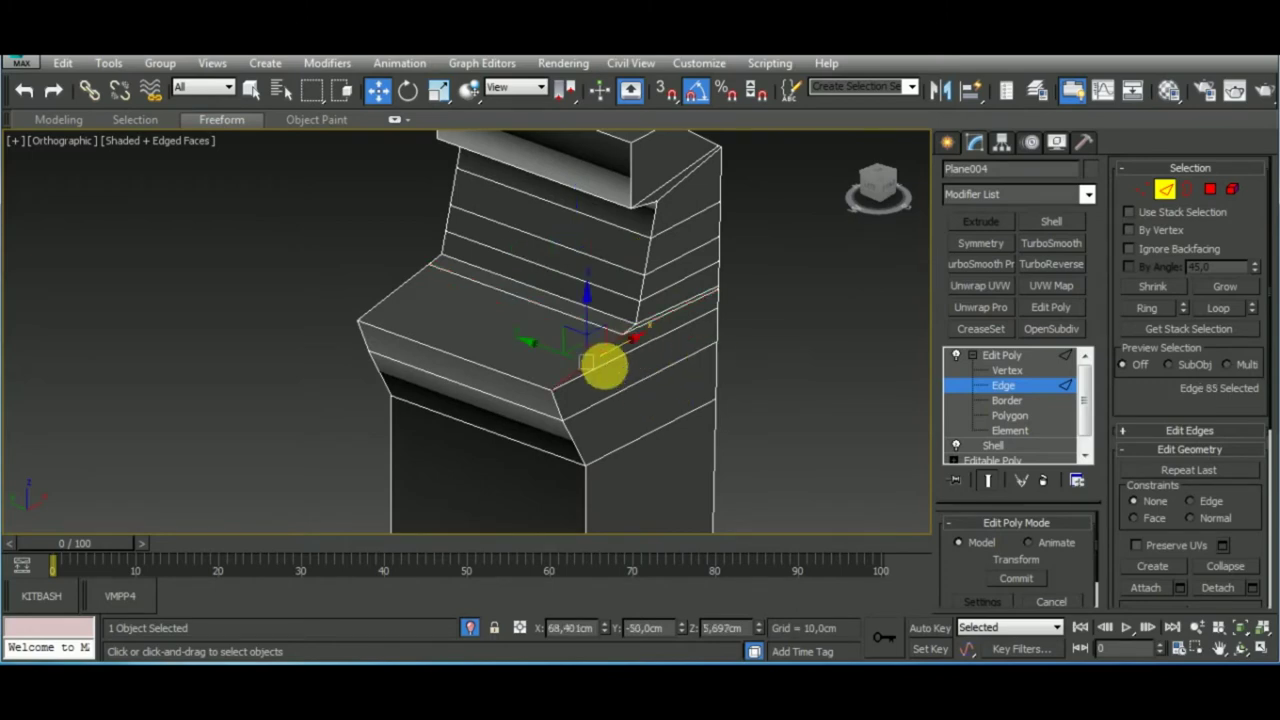
pyautogui.keyDown('shift'); pyautogui.click(618, 378); pyautogui.keyUp('shift')
# Clear the current edge selection on the cabinet
pyautogui.scroll(-2, 595, 410)
pyautogui.moveTo(595, 410)
pyautogui.keyDown('alt'); pyautogui.mouseDown(button='middle')
pyautogui.moveTo(574, 337)
pyautogui.moveTo(590, 365)
pyautogui.mouseUp(button='middle'); pyautogui.keyUp('alt')
pyautogui.click(594, 366)
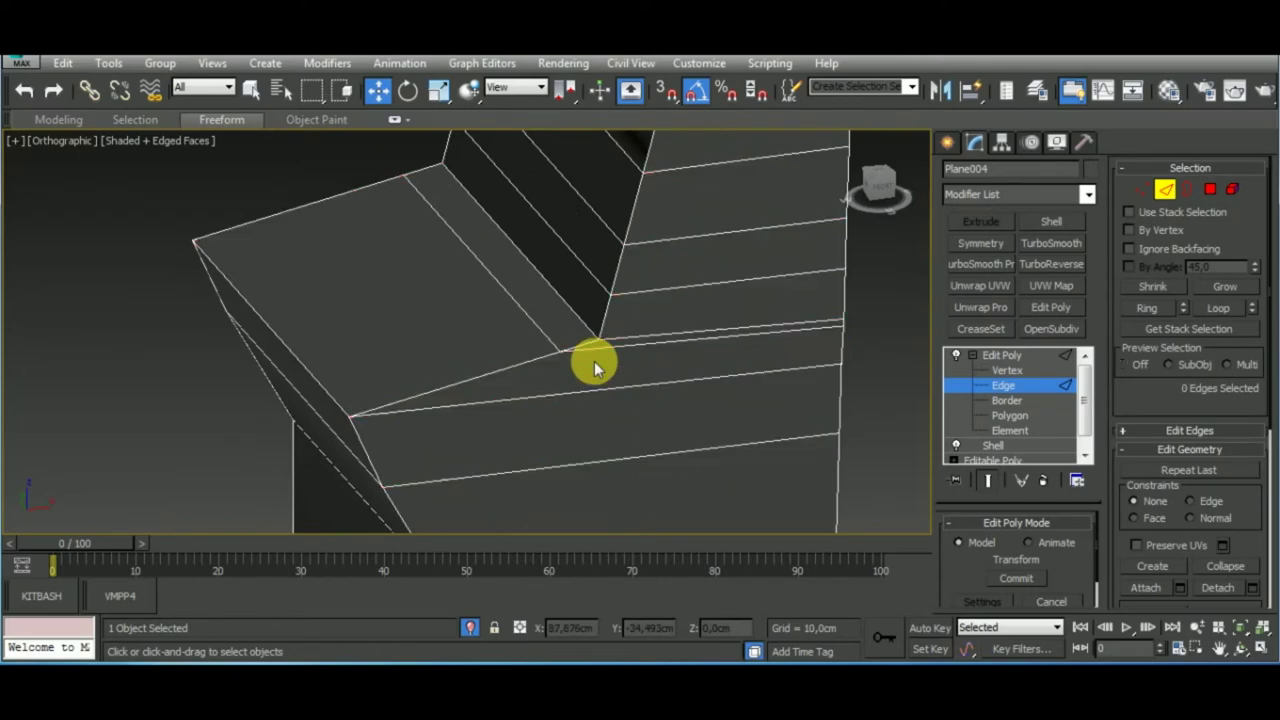
pyautogui.scroll(-1, 594, 330)
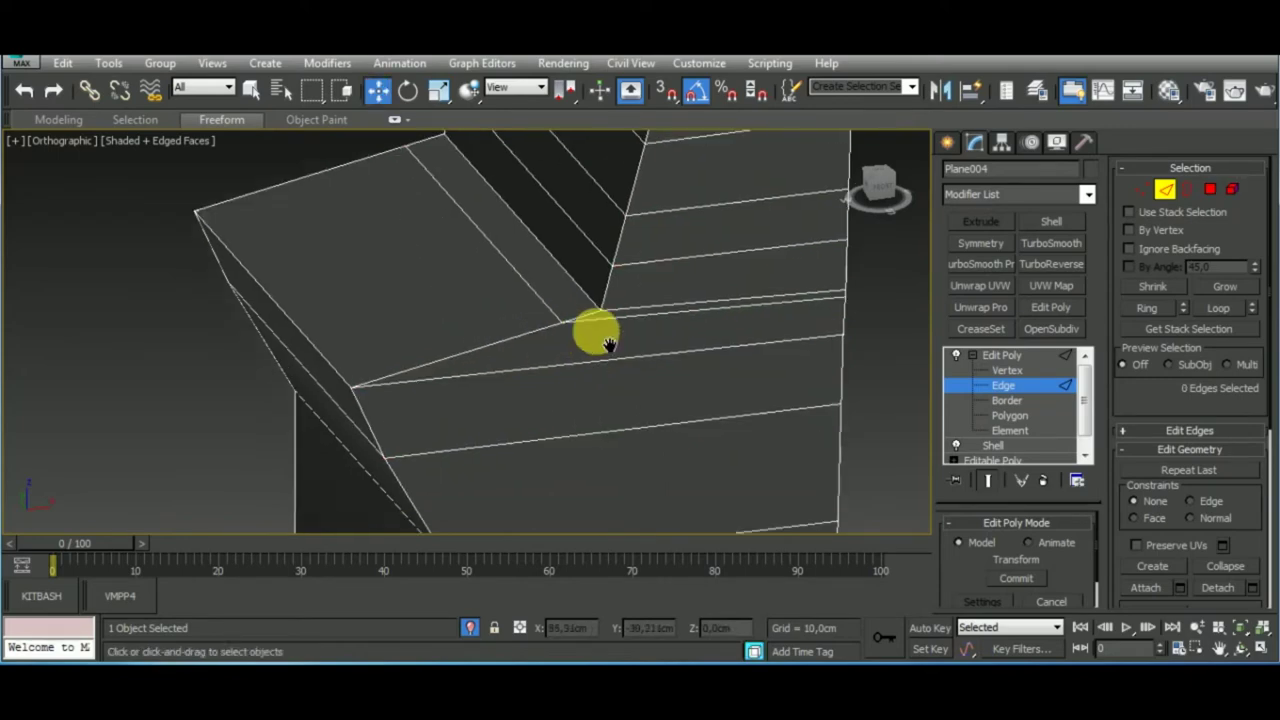
pyautogui.scroll(-2, 608, 342)
pyautogui.scroll(2, 609, 342)
# Connect the deck-front edge ring at slide 70 for a tight support loop, then deselect
pyautogui.click(592, 302)
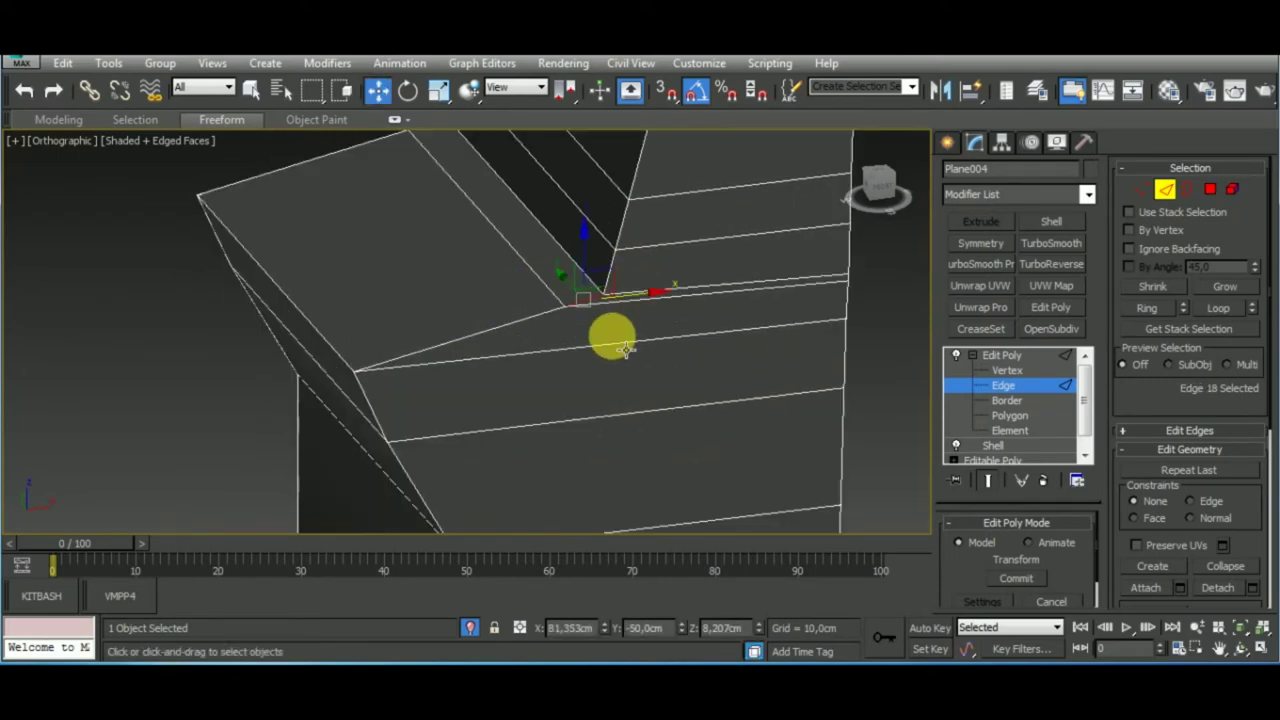
pyautogui.hotkey('ctrl', 'shift', 'e')
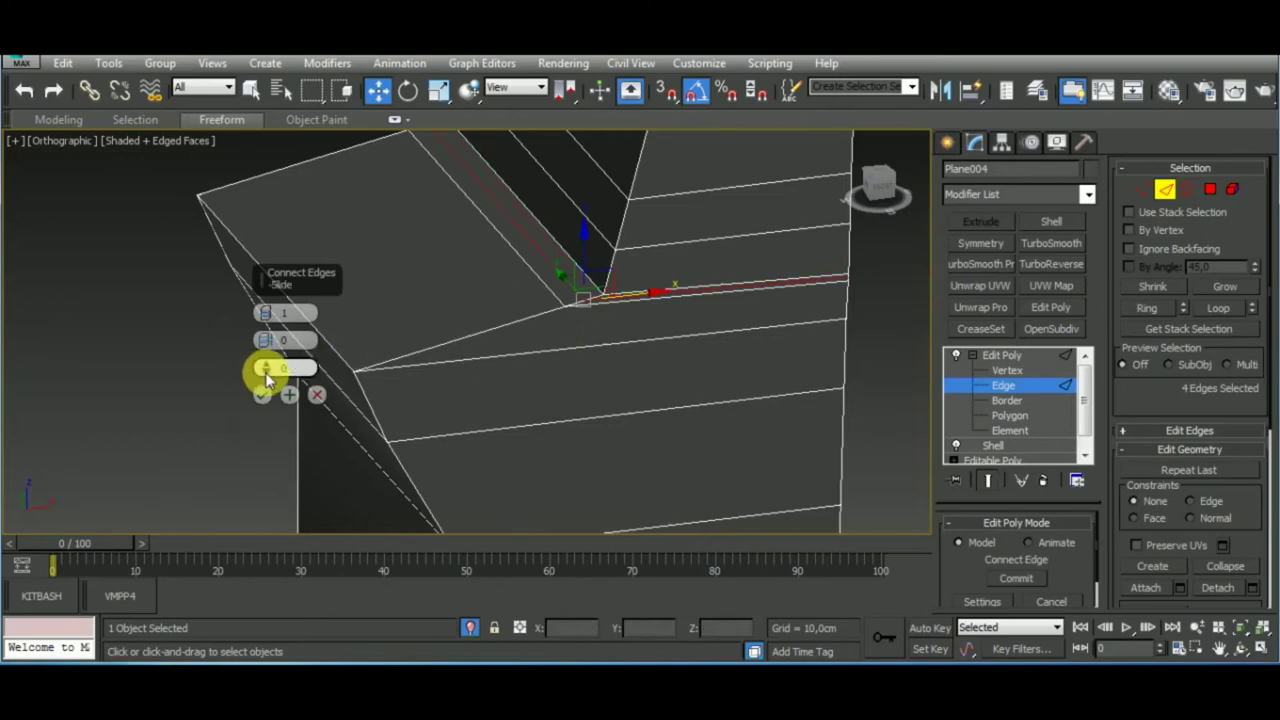
pyautogui.click(261, 394)
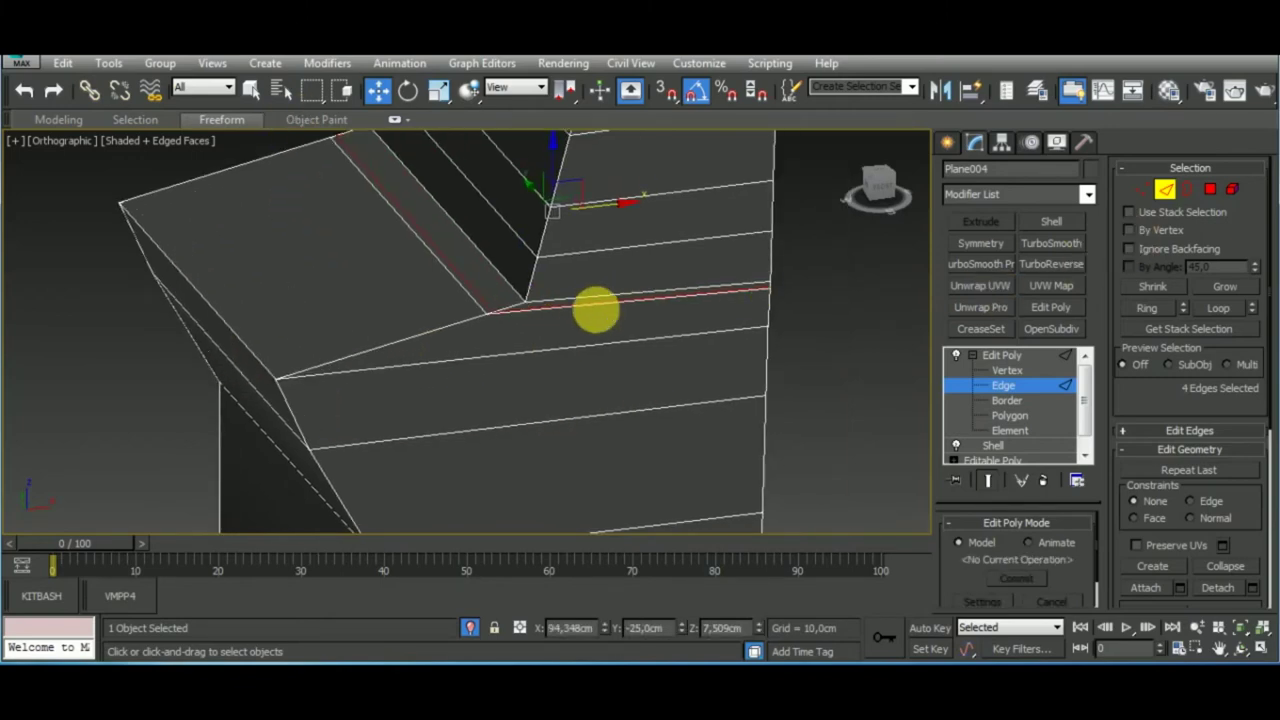
pyautogui.scroll(2, 596, 312)
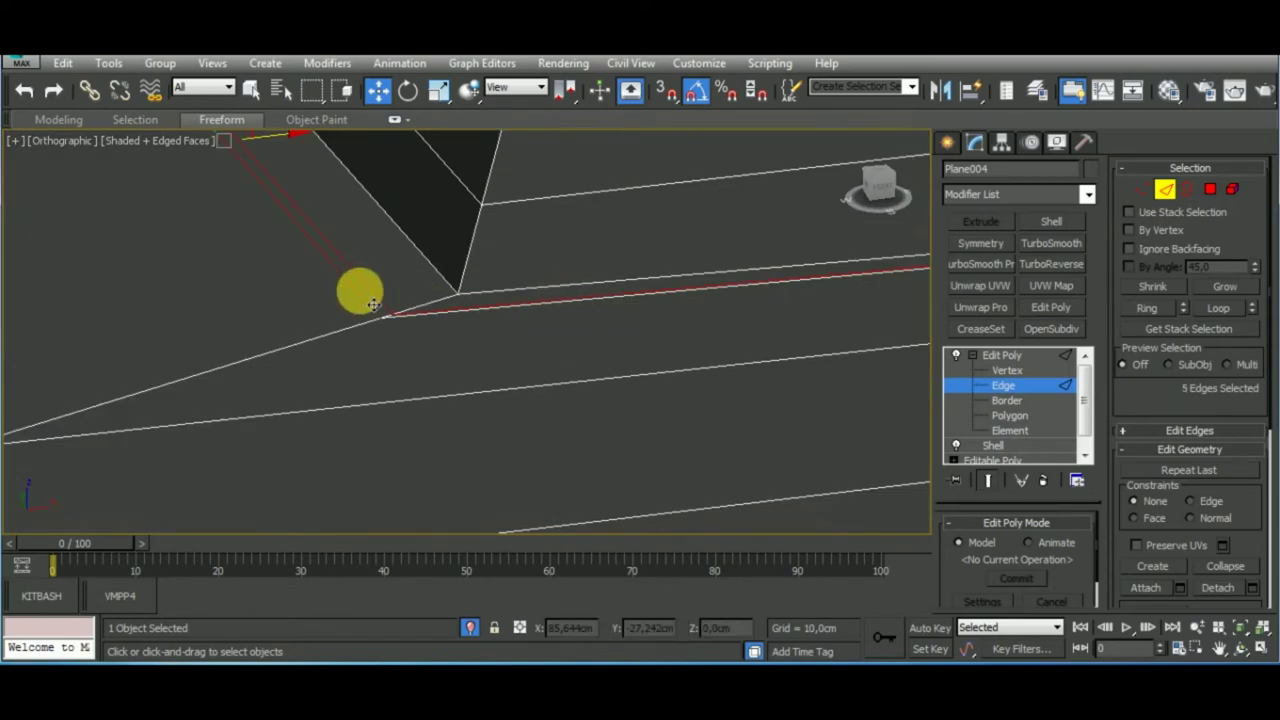
pyautogui.scroll(-2, 372, 304)
pyautogui.scroll(-1, 400, 310)
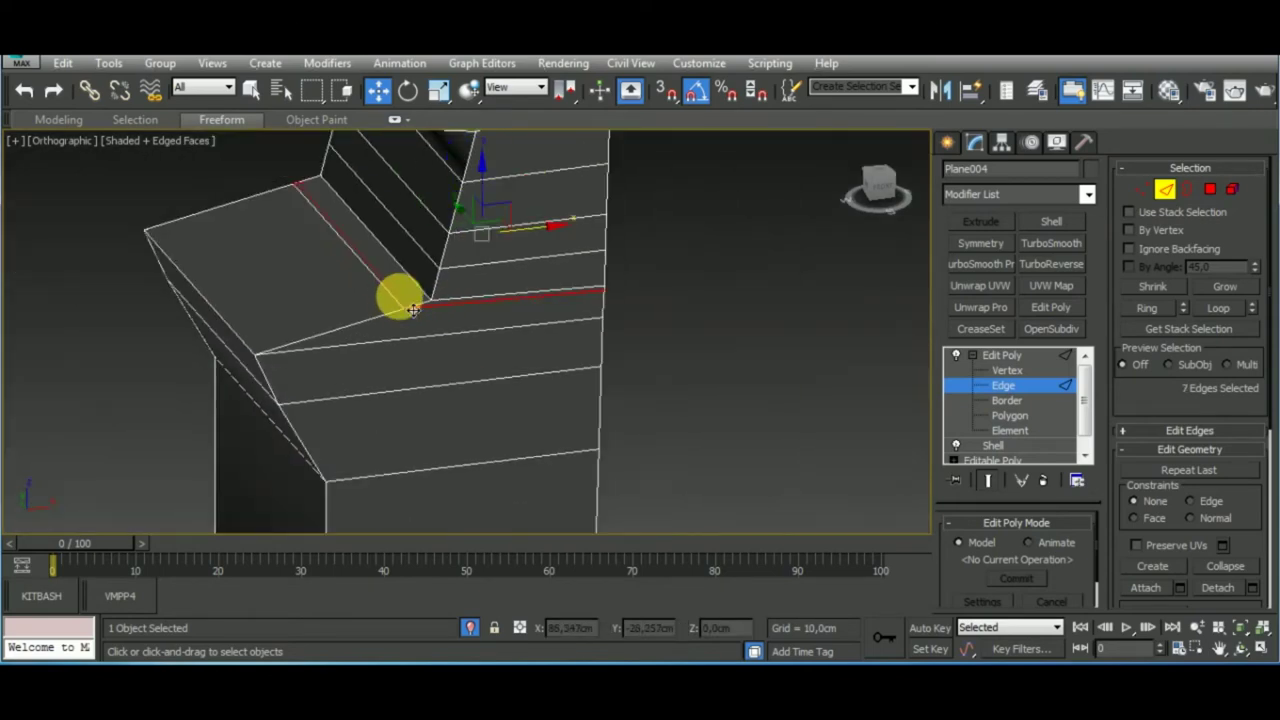
pyautogui.click(1185, 430)
pyautogui.click(786, 308)
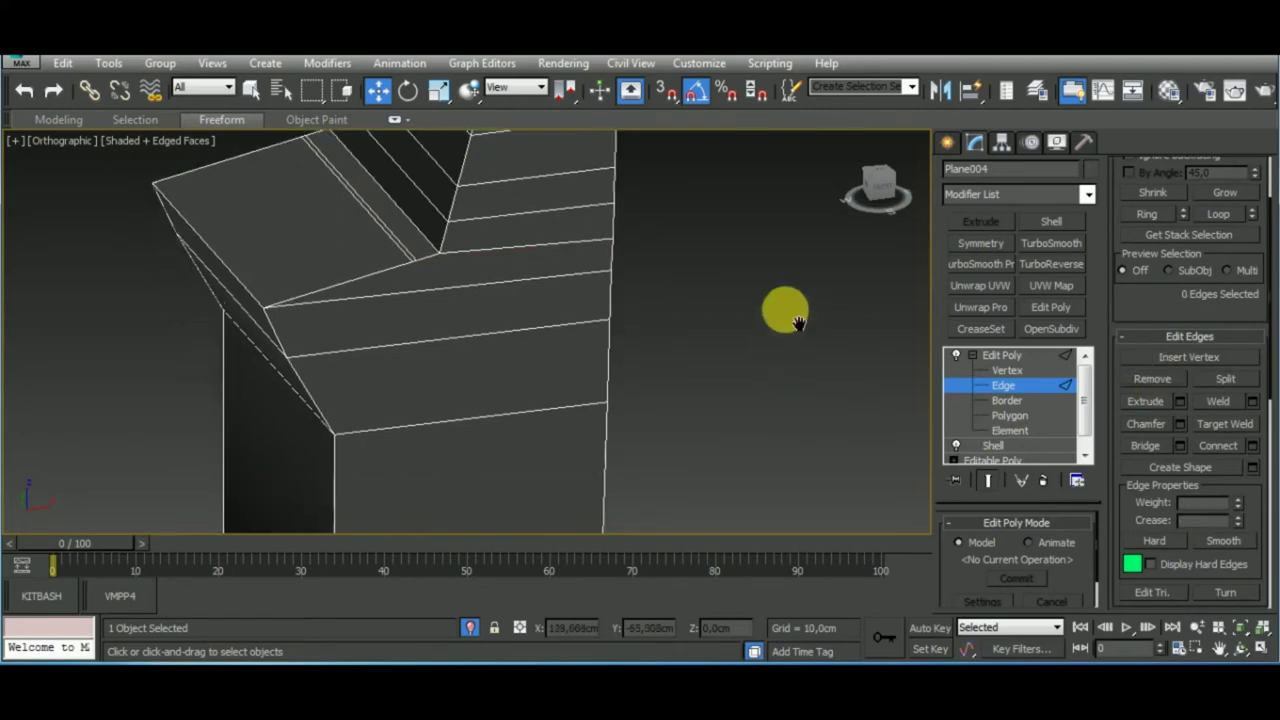
pyautogui.scroll(2, 623, 434)
pyautogui.scroll(2, 466, 354)
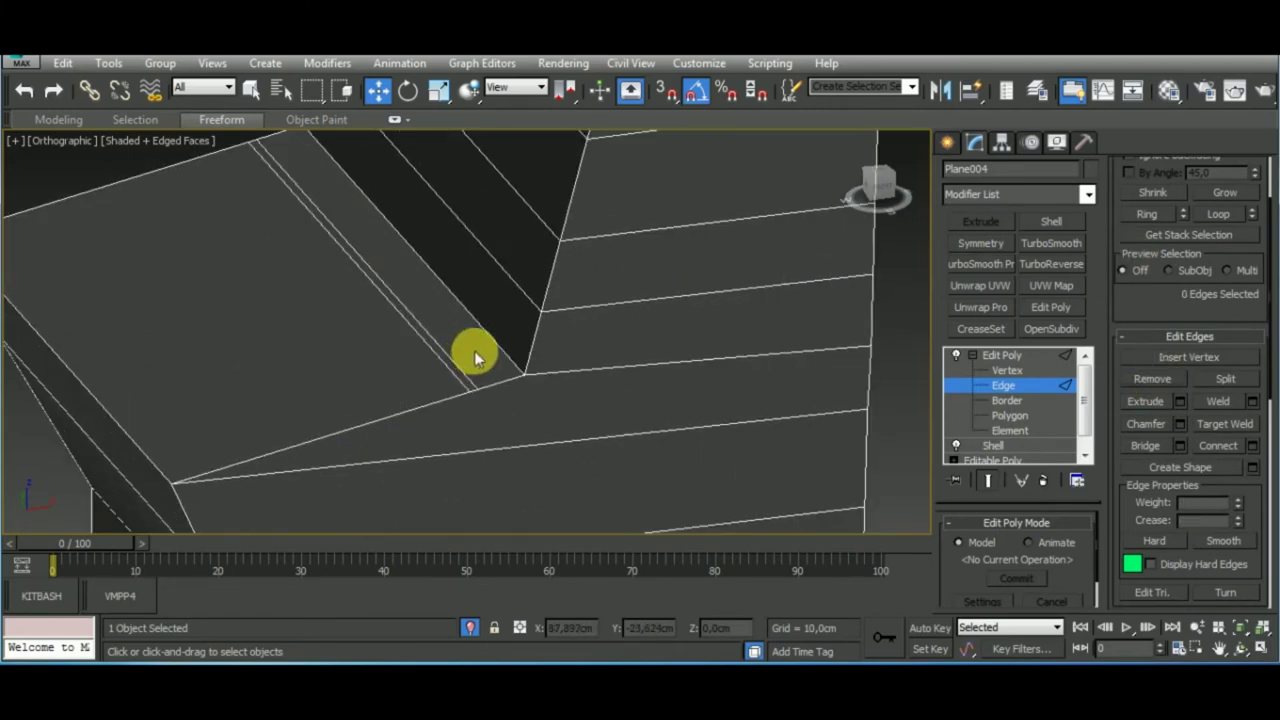
# Bevel the deck strip polygon inward with height -1.181 cm and outline -0.656 cm
pyautogui.press('3')
pyautogui.click(488, 371)
pyautogui.moveTo(406, 238); pyautogui.dragTo(421, 237)
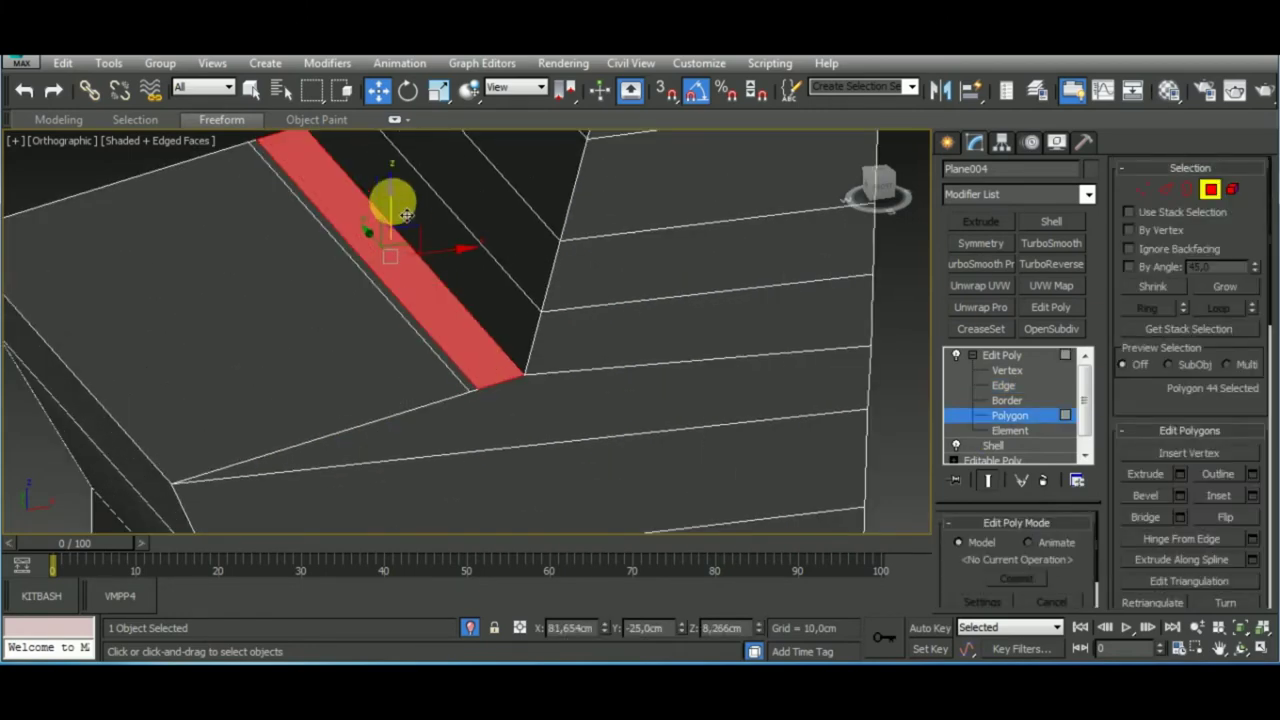
pyautogui.hotkey('ctrl', 'shift', 'b')
pyautogui.moveTo(267, 340); pyautogui.dragTo(272, 398)
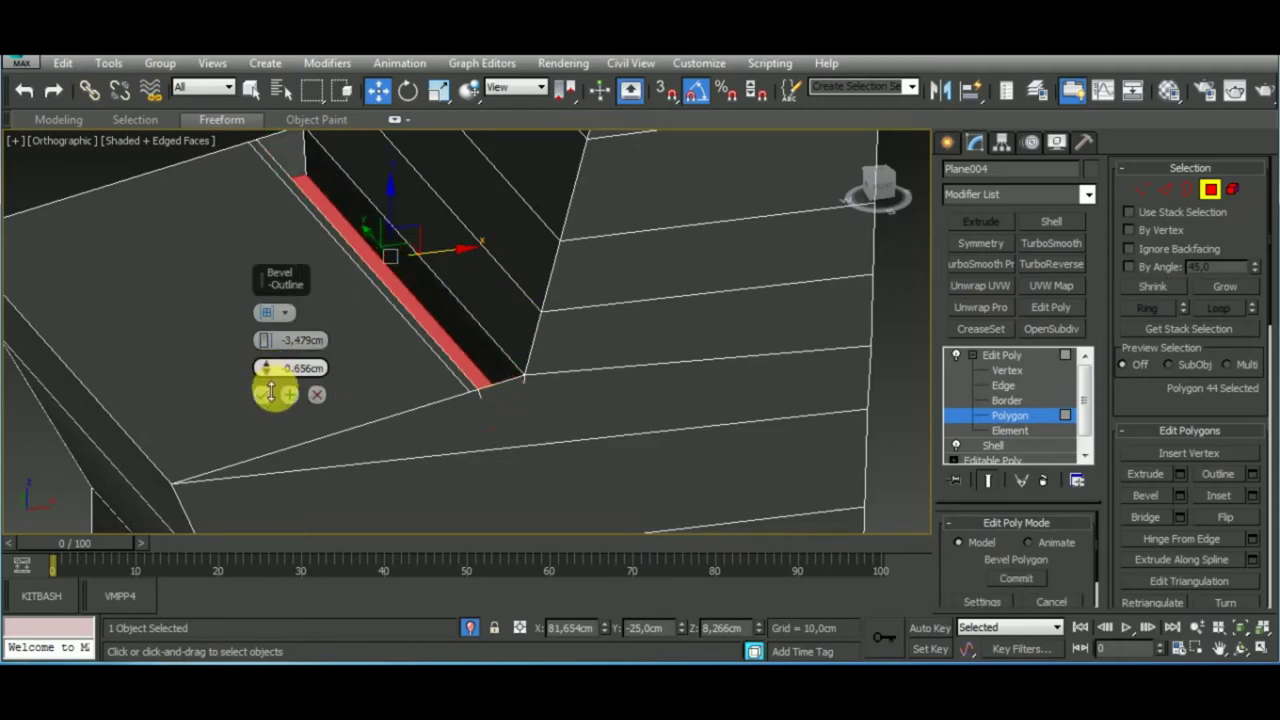
pyautogui.moveTo(267, 342); pyautogui.dragTo(268, 311)
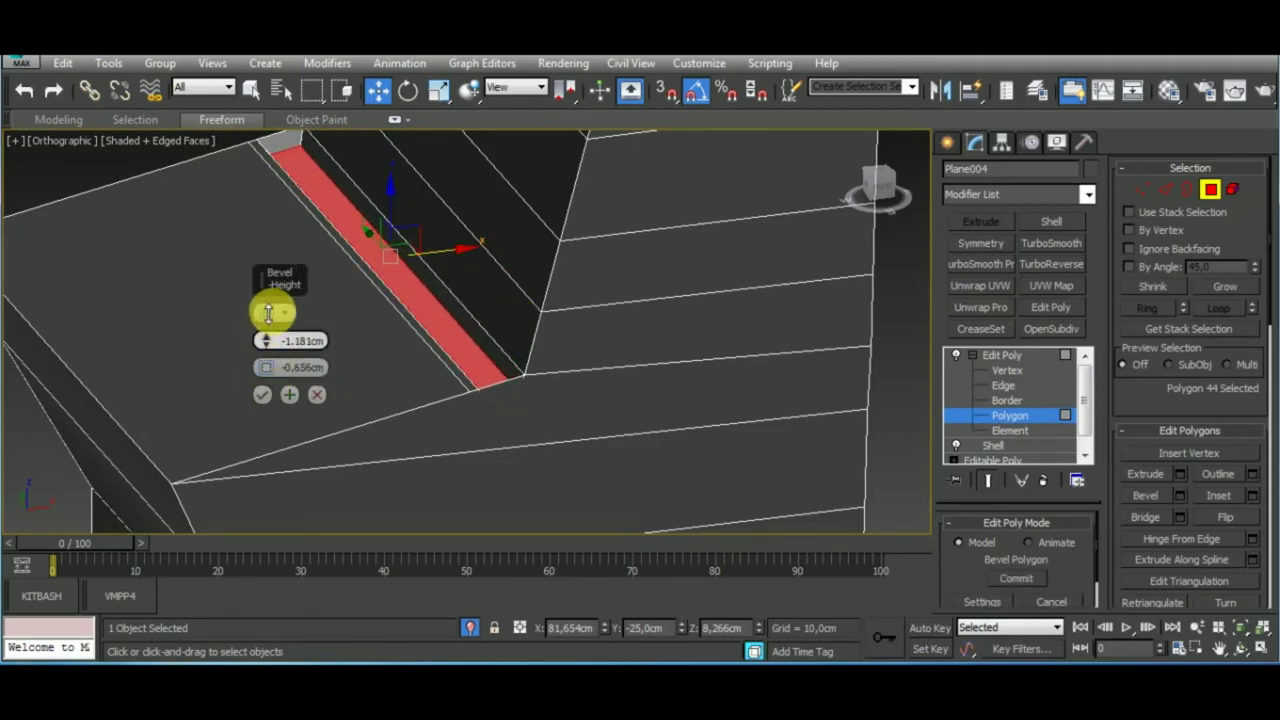
pyautogui.moveTo(480, 340)
pyautogui.keyDown('alt'); pyautogui.mouseDown(button='middle')
pyautogui.moveTo(760, 380)
pyautogui.moveTo(563, 420)
pyautogui.mouseUp(button='middle'); pyautogui.keyUp('alt')
pyautogui.click(262, 394)
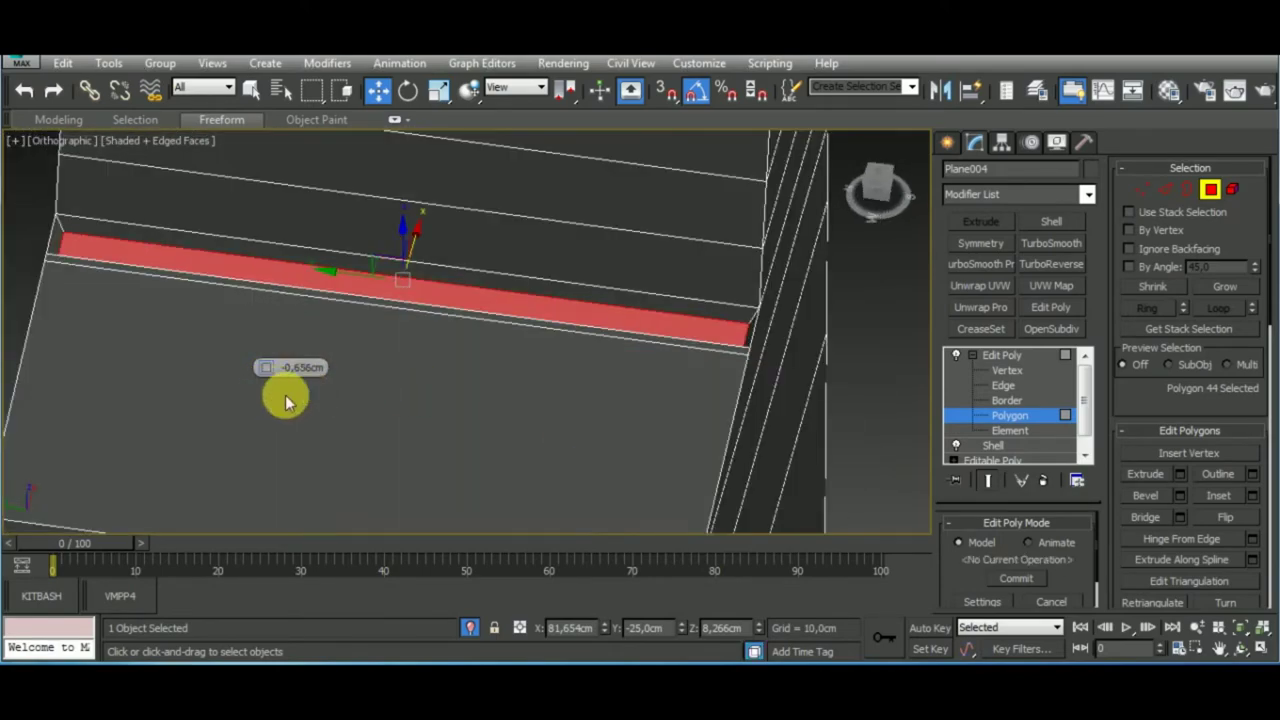
pyautogui.moveTo(285, 400)
pyautogui.keyDown('alt'); pyautogui.mouseDown(button='middle')
pyautogui.moveTo(343, 323)
pyautogui.moveTo(394, 337)
pyautogui.moveTo(437, 383)
pyautogui.moveTo(478, 366)
pyautogui.moveTo(514, 309)
pyautogui.moveTo(451, 317)
pyautogui.moveTo(507, 362)
pyautogui.mouseUp(button='middle'); pyautogui.keyUp('alt')
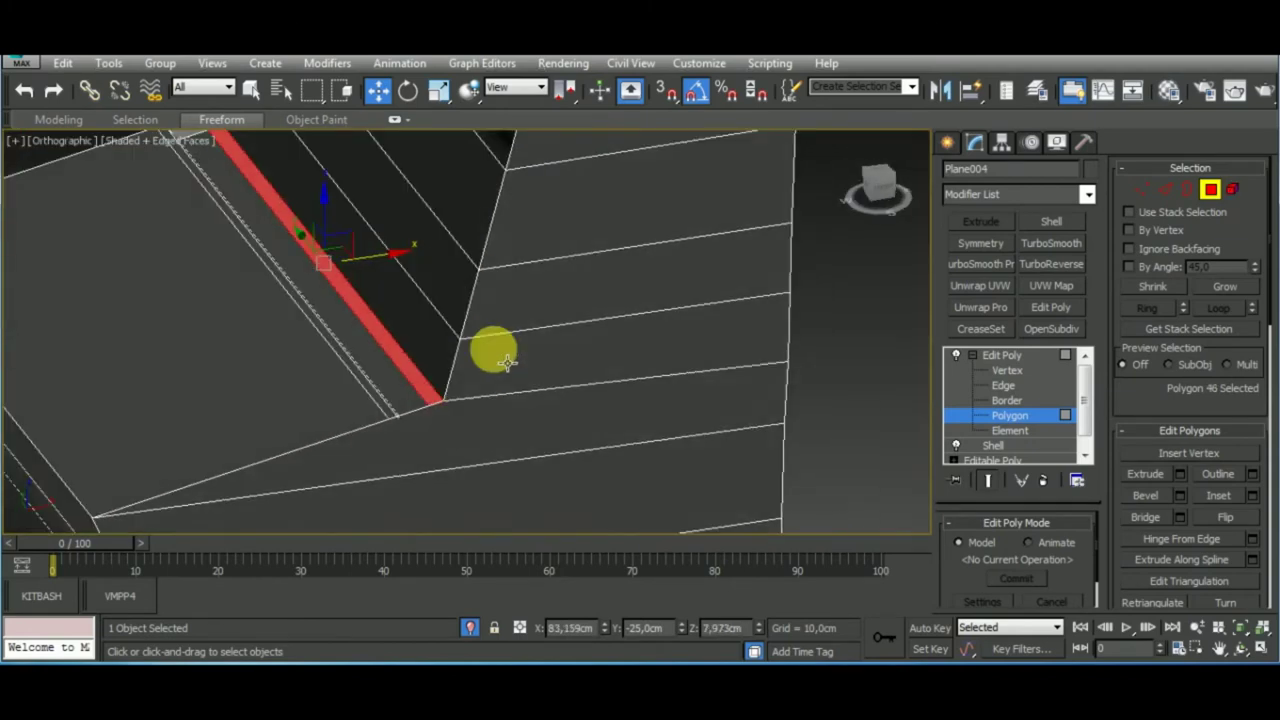
pyautogui.click(1142, 190)
pyautogui.keyDown('alt'); pyautogui.moveTo(593, 369); pyautogui.dragTo(610, 350, button='middle'); pyautogui.keyUp('alt')
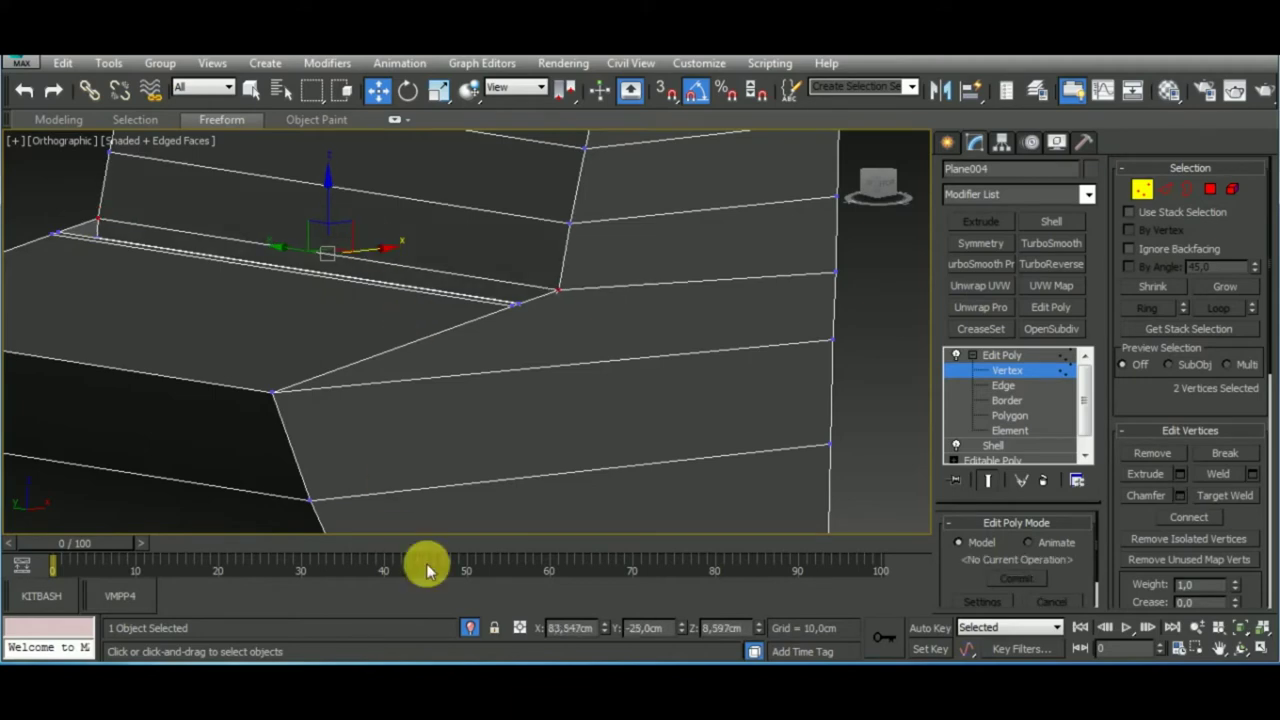
# Clone the deck's top face slightly upward with a Shift-move
pyautogui.scroll(-4, 580, 463)
pyautogui.scroll(-3, 640, 415)
pyautogui.keyDown('alt'); pyautogui.moveTo(640, 415); pyautogui.dragTo(1051, 310, button='middle'); pyautogui.keyUp('alt')
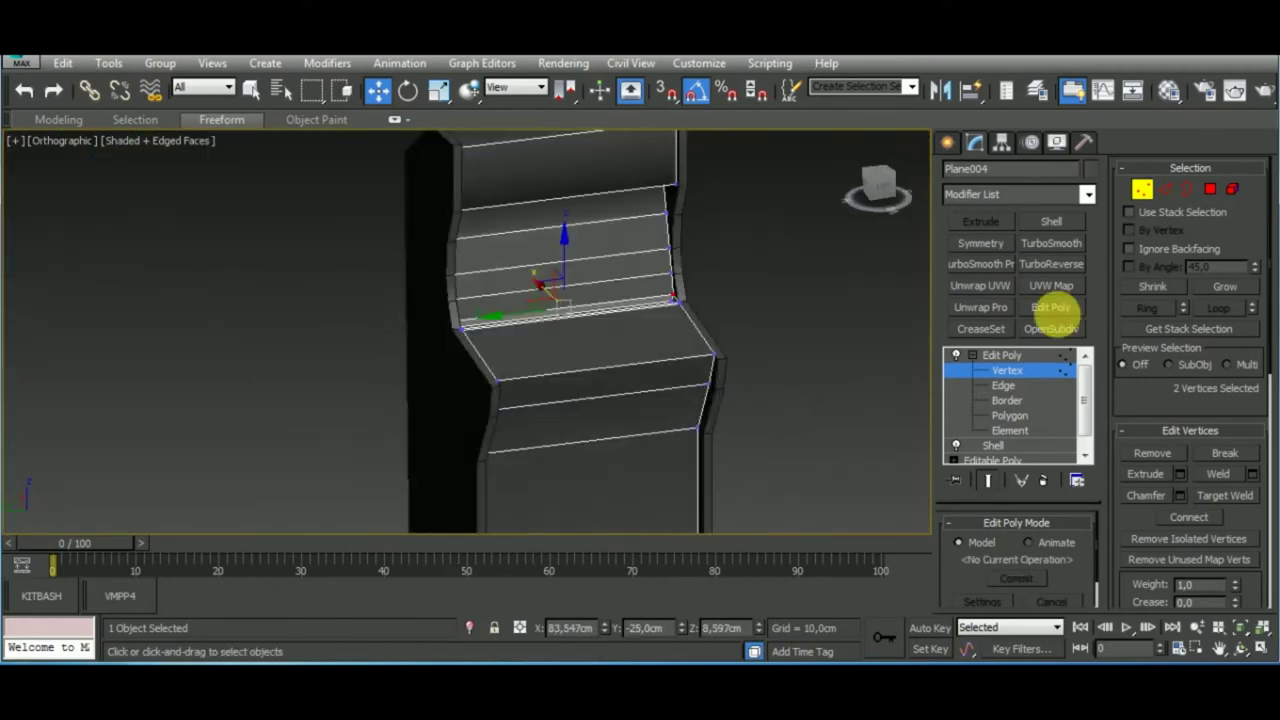
pyautogui.click(1210, 190)
pyautogui.click(666, 337)
pyautogui.keyDown('alt'); pyautogui.moveTo(871, 423); pyautogui.dragTo(671, 408, button='middle'); pyautogui.keyUp('alt')
pyautogui.scroll(3, 652, 405)
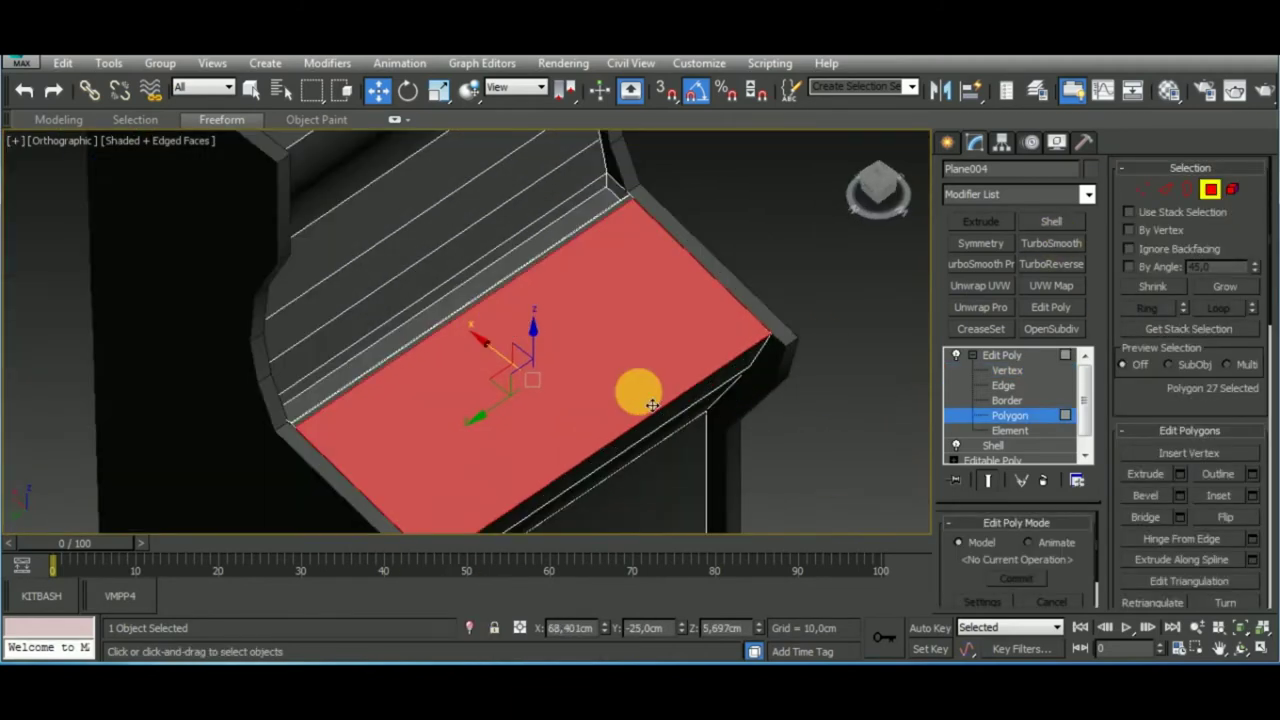
pyautogui.scroll(-3, 652, 405)
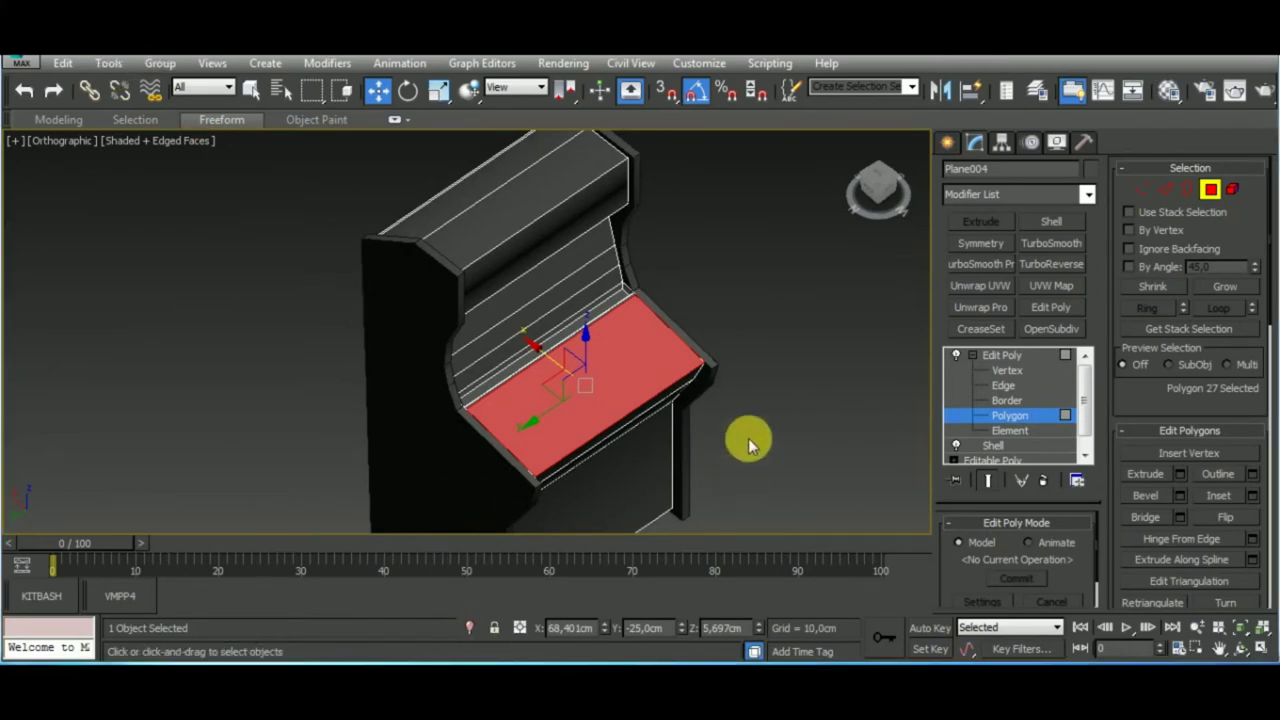
pyautogui.moveTo(750, 443)
pyautogui.keyDown('alt'); pyautogui.mouseDown(button='middle')
pyautogui.moveTo(766, 386)
pyautogui.moveTo(766, 403)
pyautogui.mouseUp(button='middle'); pyautogui.keyUp('alt')
pyautogui.scroll(3, 617, 382)
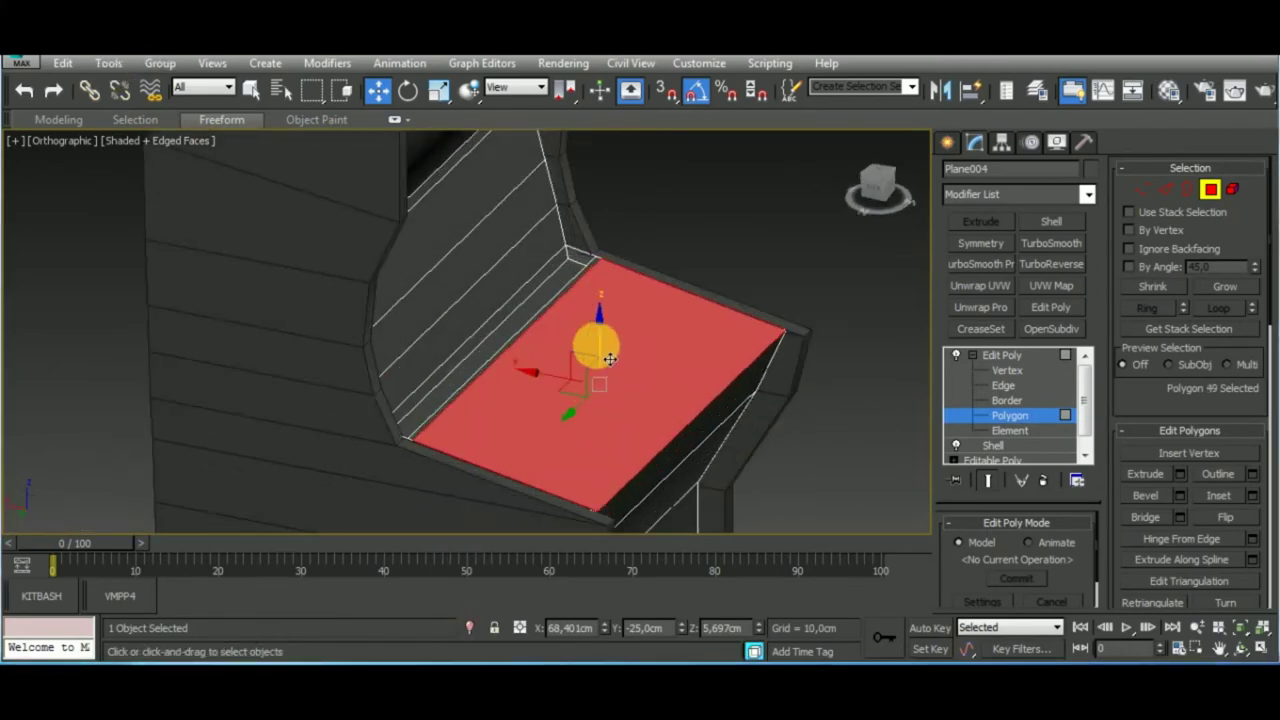
pyautogui.keyDown('shift'); pyautogui.moveTo(610, 359); pyautogui.dragTo(586, 343); pyautogui.keyUp('shift')
pyautogui.click(695, 381)
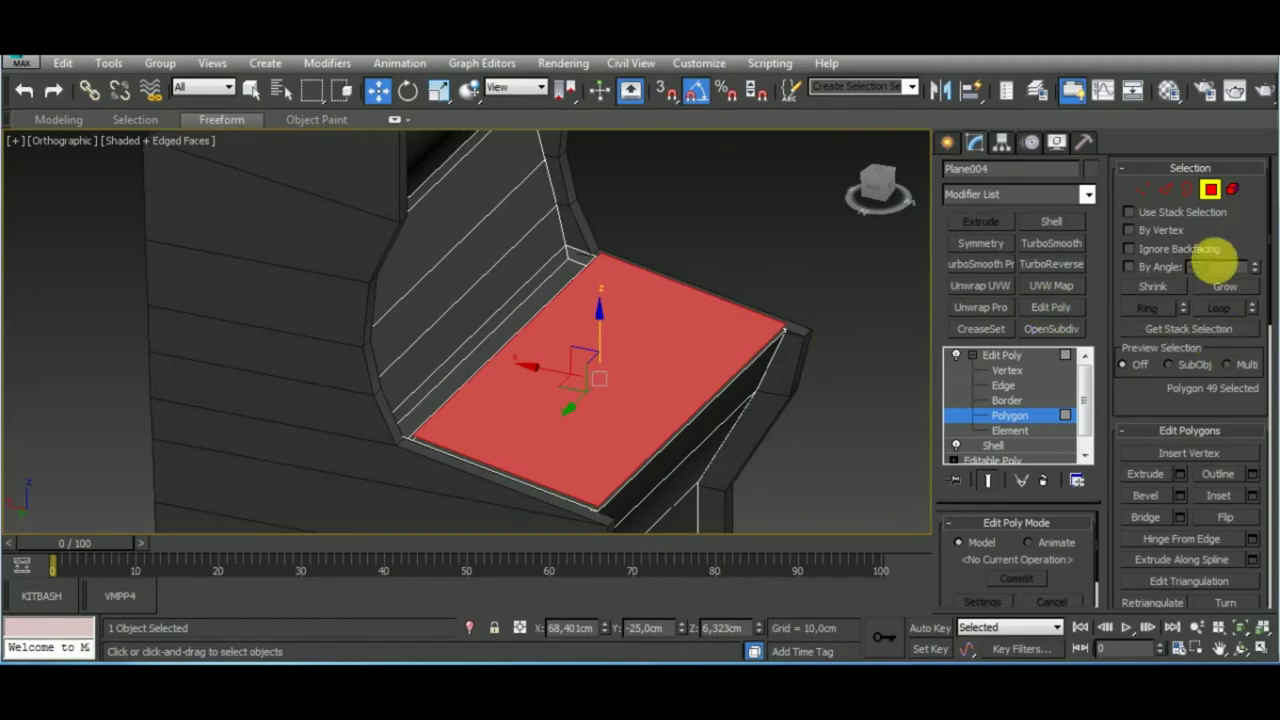
# Detach the cloned face element as a separate object, Object004
pyautogui.click(1210, 189)
pyautogui.click(1230, 190)
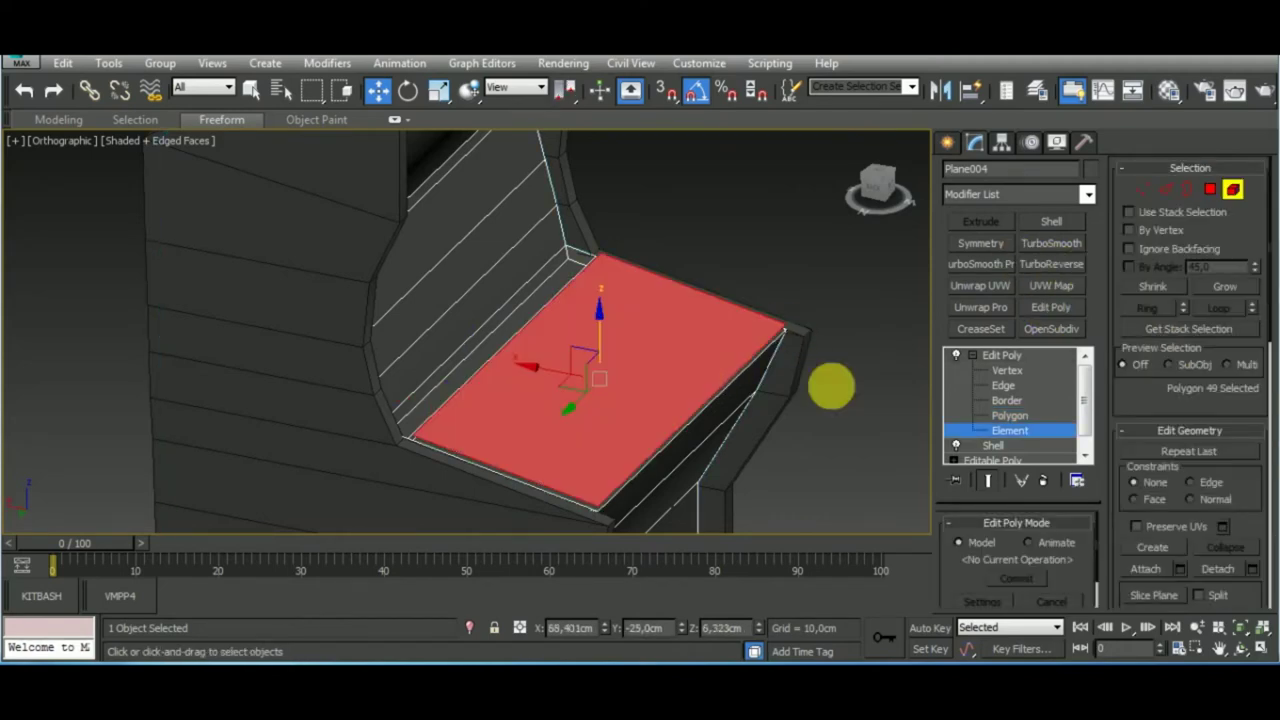
pyautogui.click(1253, 568)
pyautogui.click(709, 384)
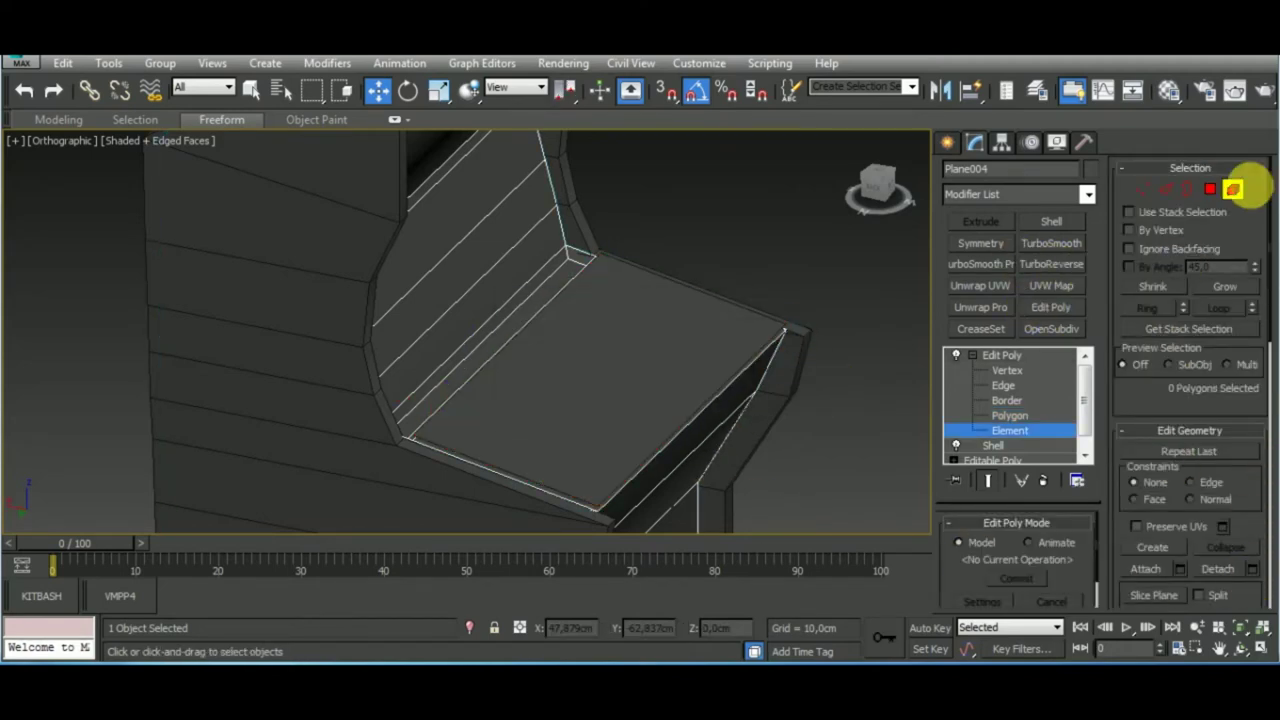
pyautogui.click(1232, 189)
# Extrude the Object004 panel's open border upward and cap it into a solid slab
pyautogui.click(715, 372)
pyautogui.keyDown('alt'); pyautogui.moveTo(794, 447); pyautogui.dragTo(756, 425, button='middle'); pyautogui.keyUp('alt')
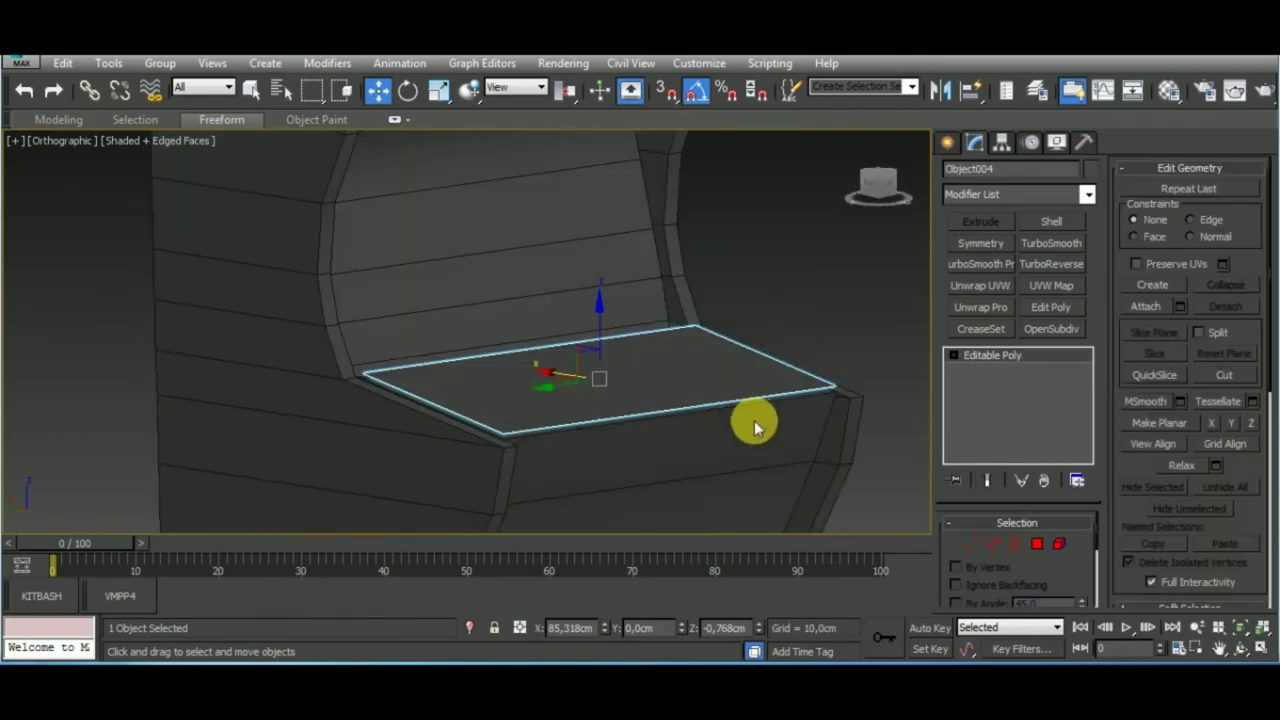
pyautogui.press('3')
pyautogui.click(768, 391)
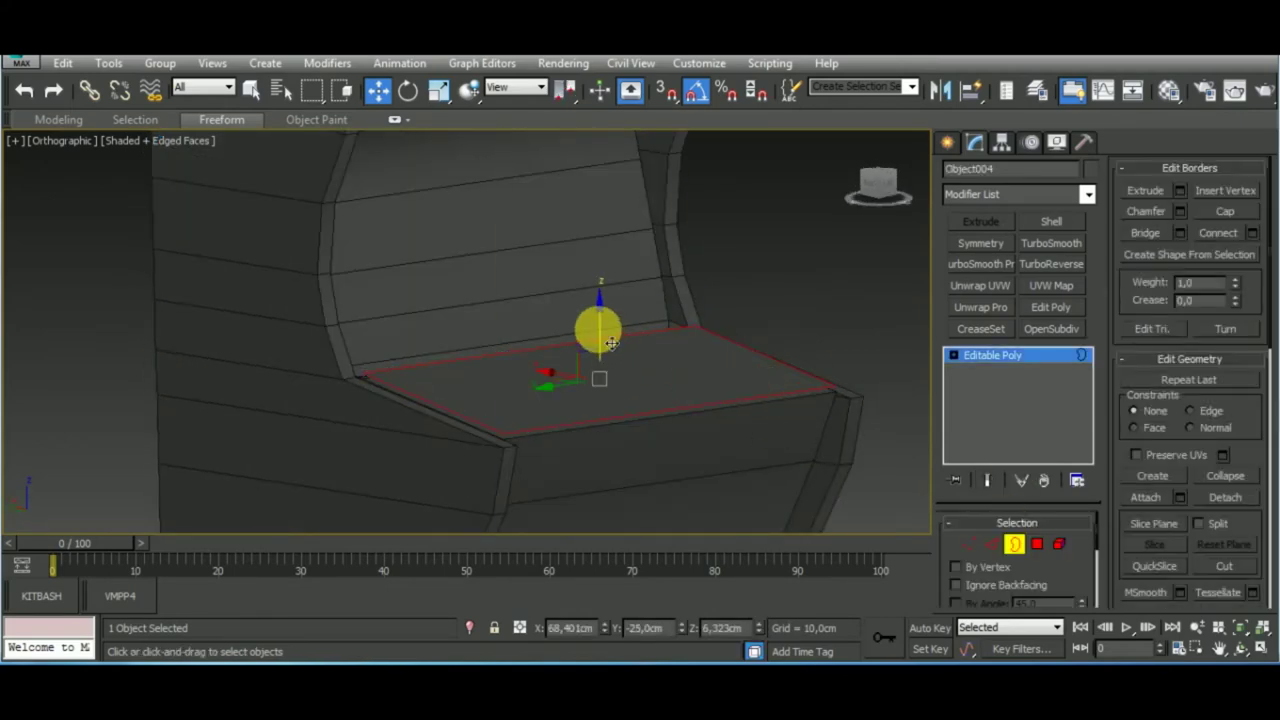
pyautogui.keyDown('shift'); pyautogui.moveTo(611, 343); pyautogui.dragTo(615, 333); pyautogui.keyUp('shift')
pyautogui.click(1245, 211)
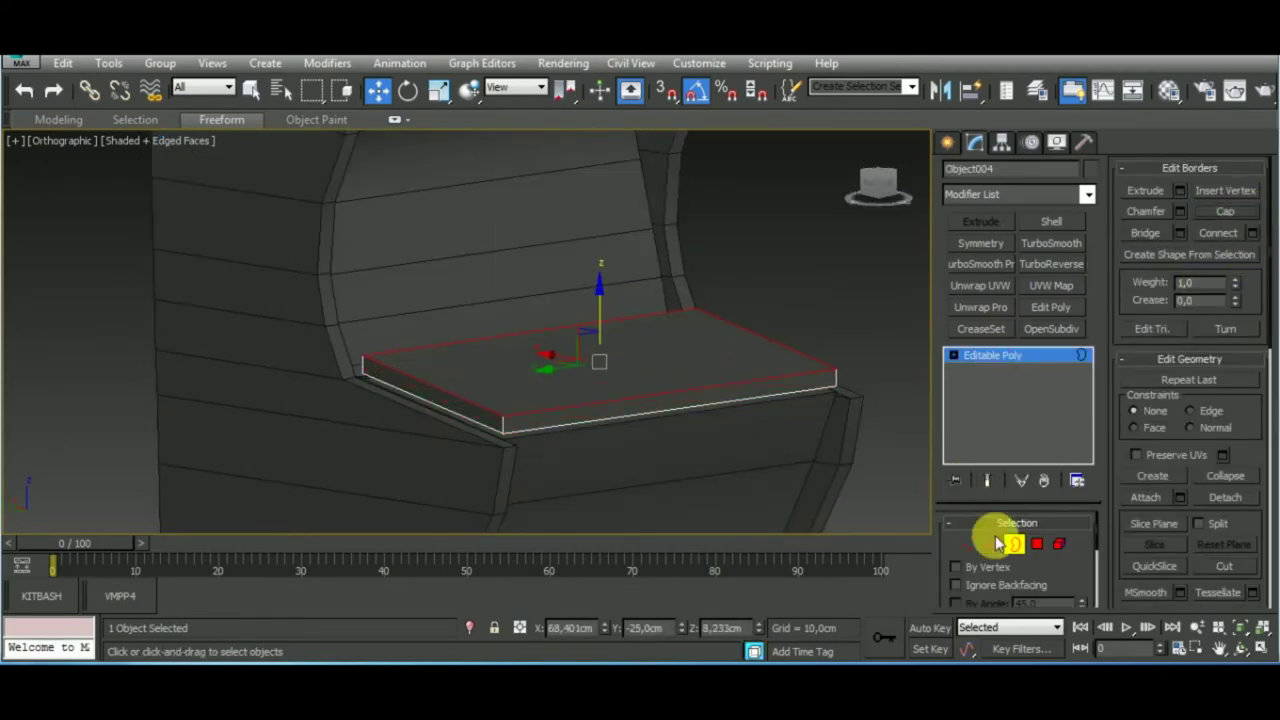
pyautogui.click(1012, 541)
# Check the slab by selecting its top and front faces and the whole element
pyautogui.keyDown('alt'); pyautogui.moveTo(860, 470); pyautogui.dragTo(783, 486, button='middle'); pyautogui.keyUp('alt')
pyautogui.scroll(3, 777, 414)
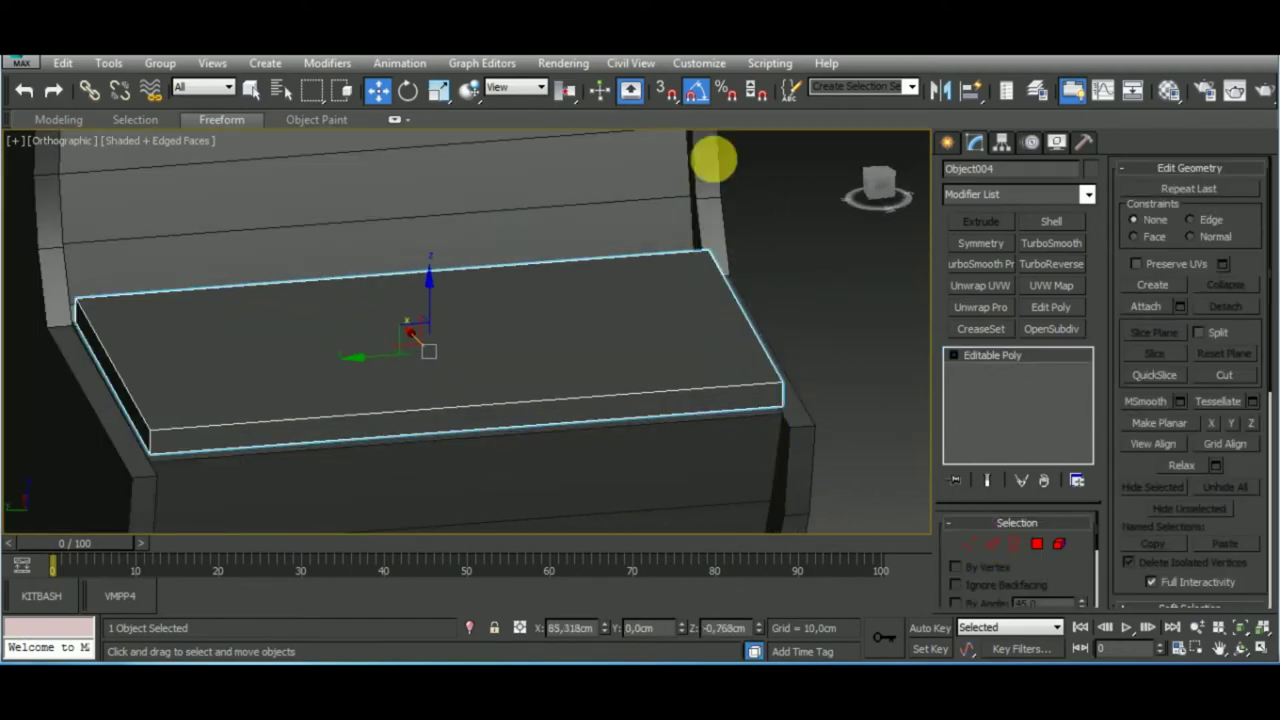
pyautogui.click(666, 90)
pyautogui.scroll(2, 790, 418)
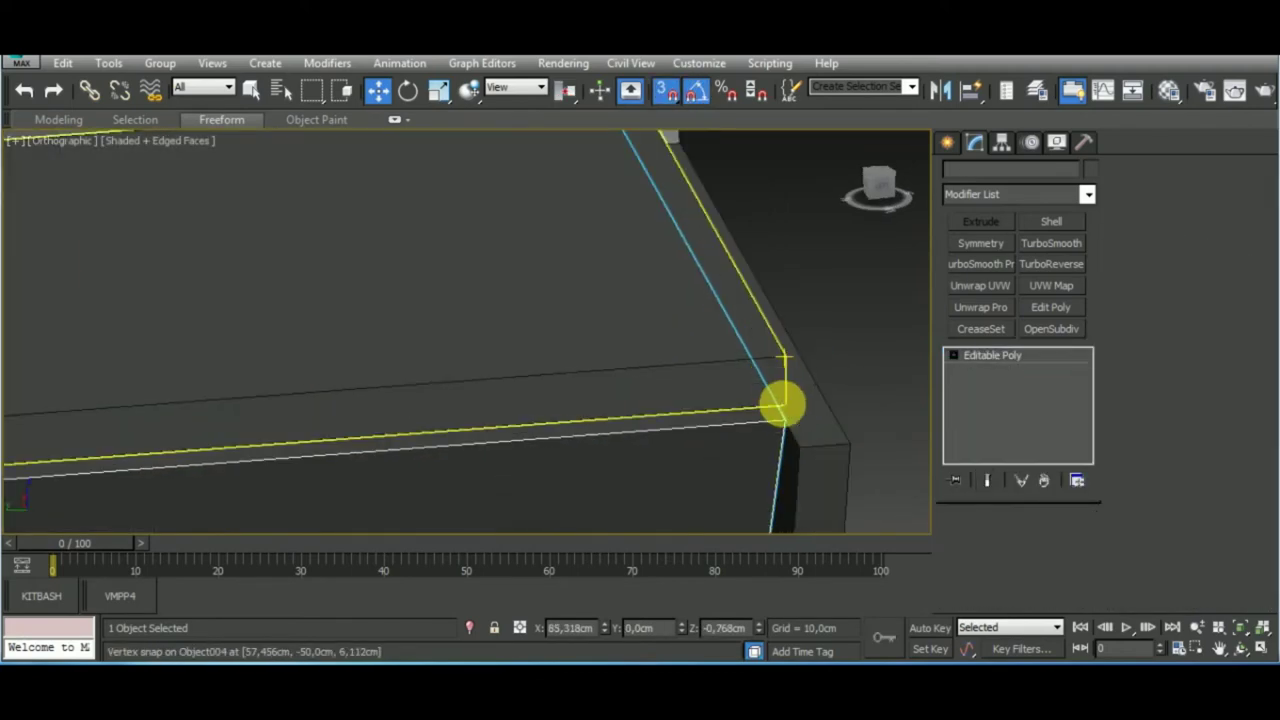
pyautogui.scroll(-4, 795, 405)
pyautogui.click(1037, 543)
pyautogui.click(666, 90)
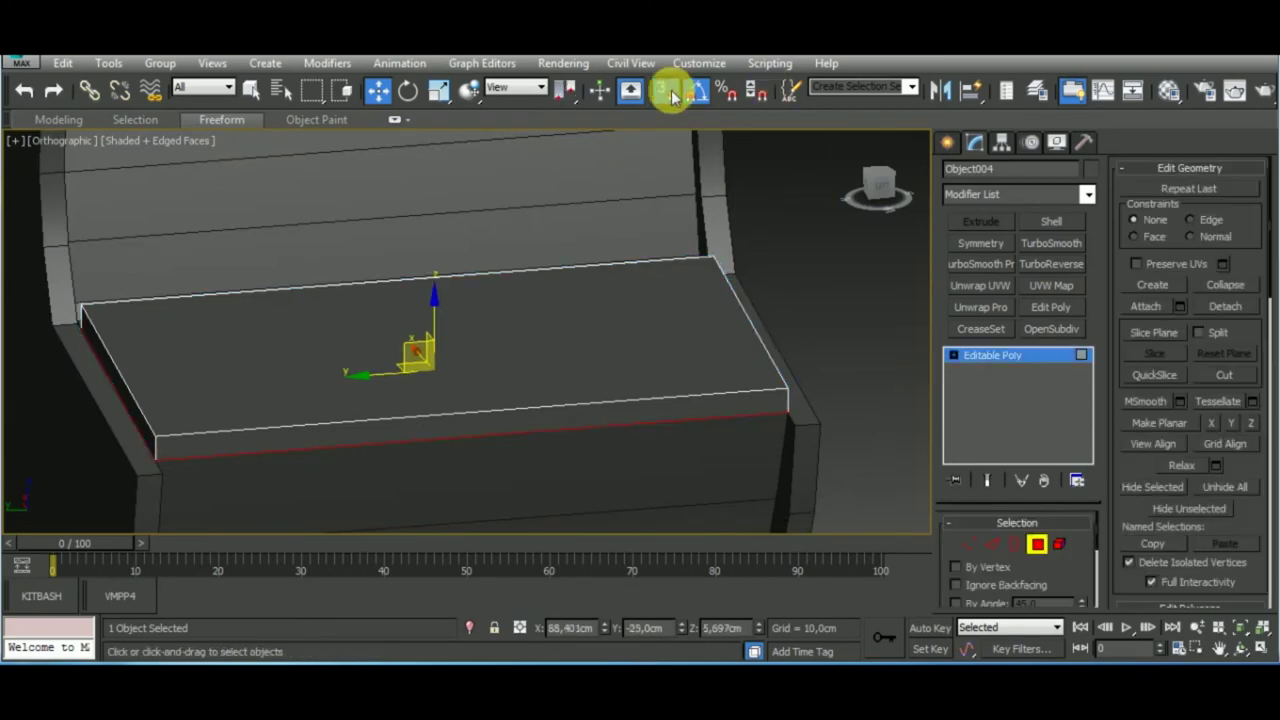
pyautogui.click(587, 352)
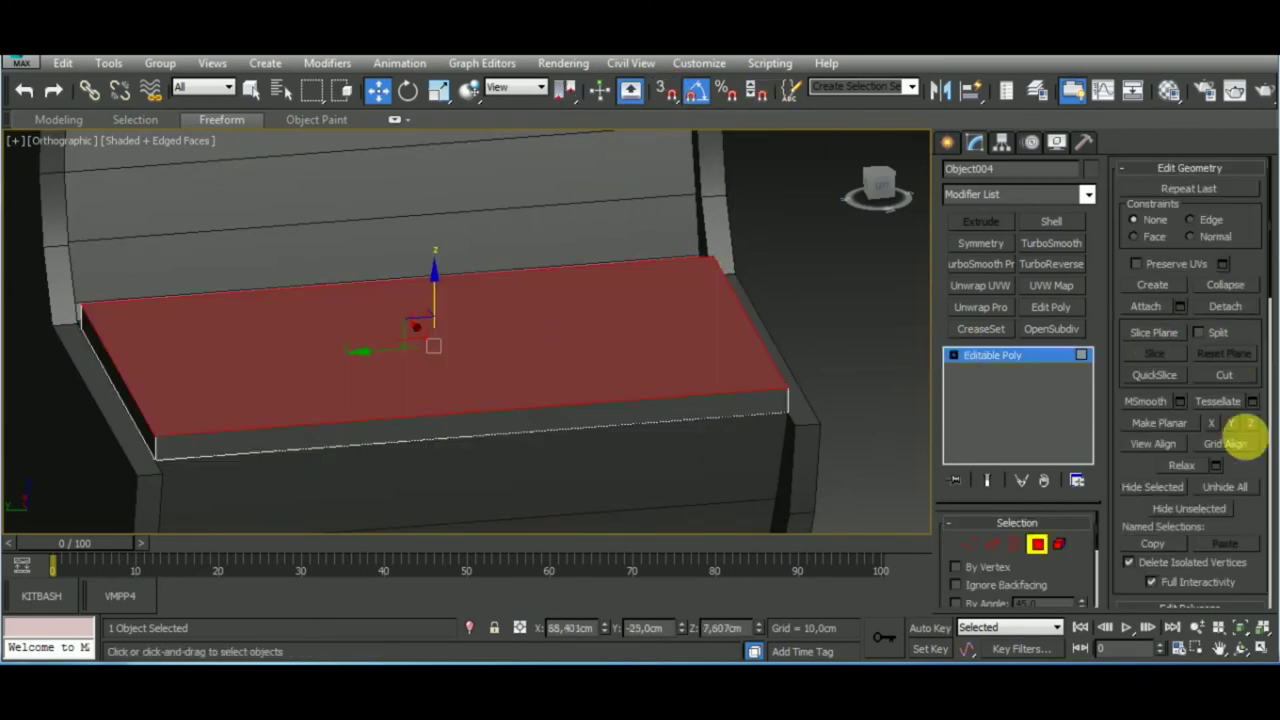
pyautogui.click(1224, 170)
pyautogui.click(514, 429)
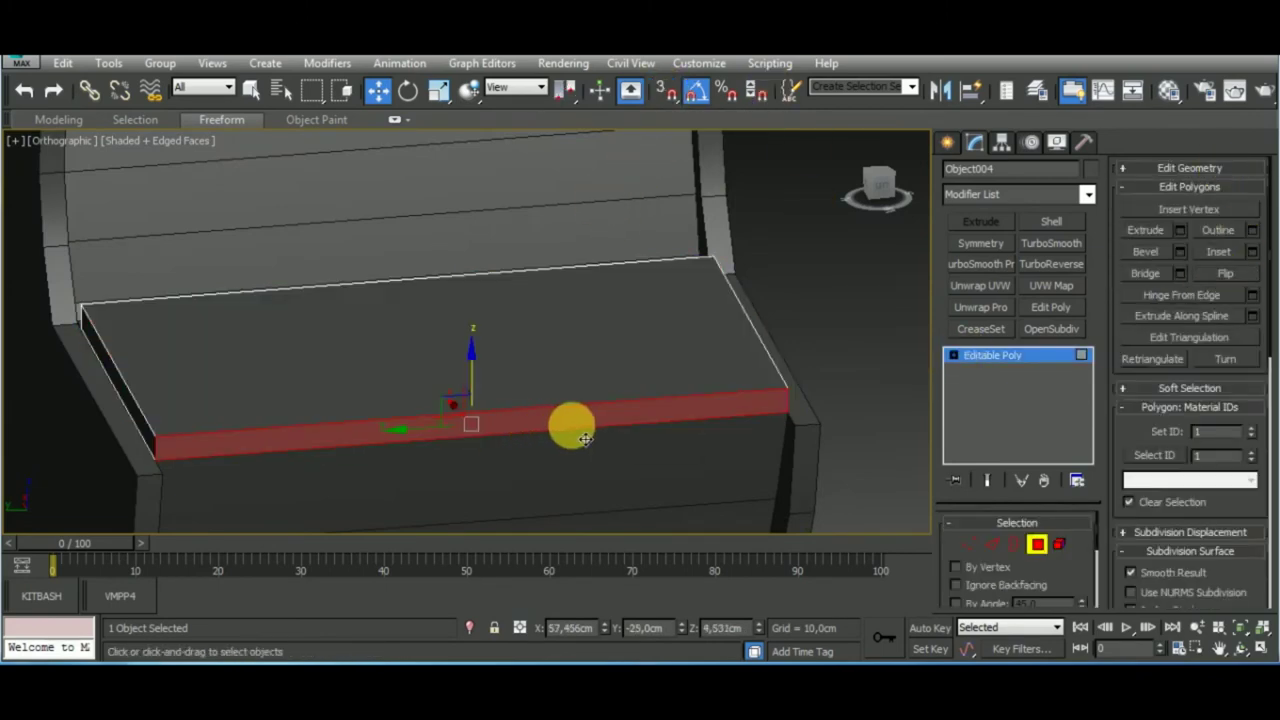
pyautogui.click(1059, 543)
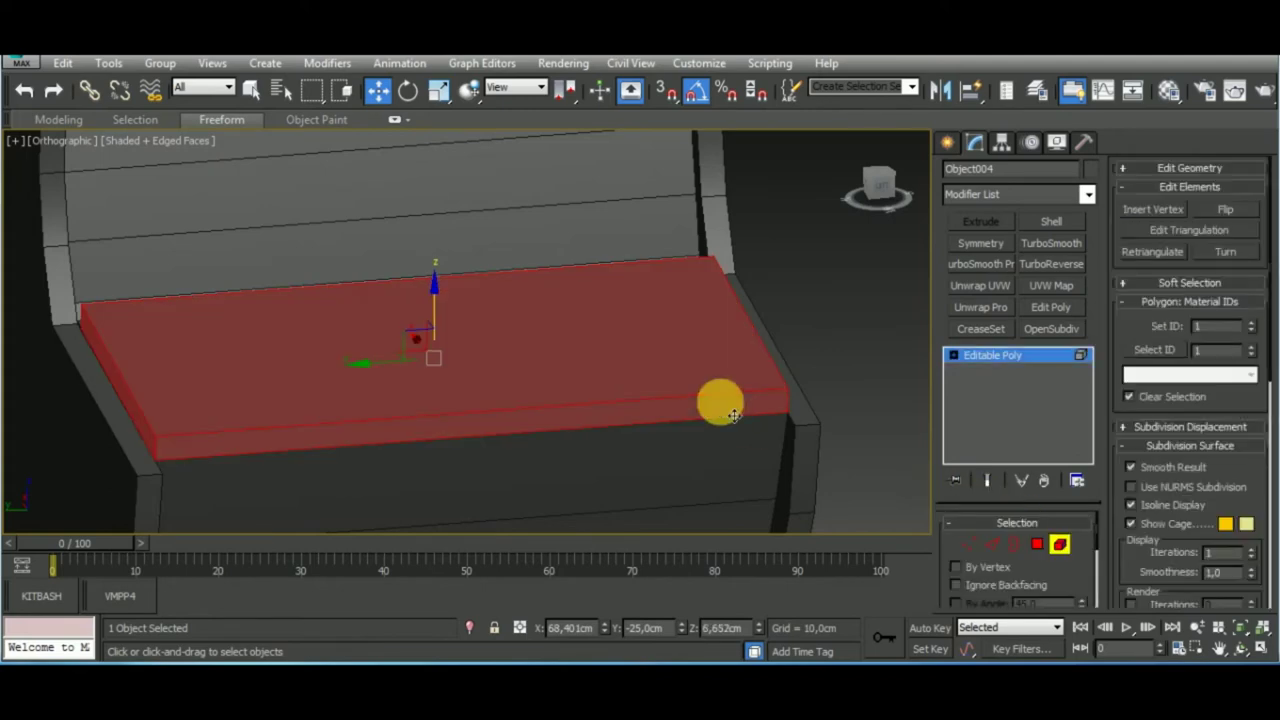
pyautogui.click(1059, 543)
pyautogui.click(1037, 543)
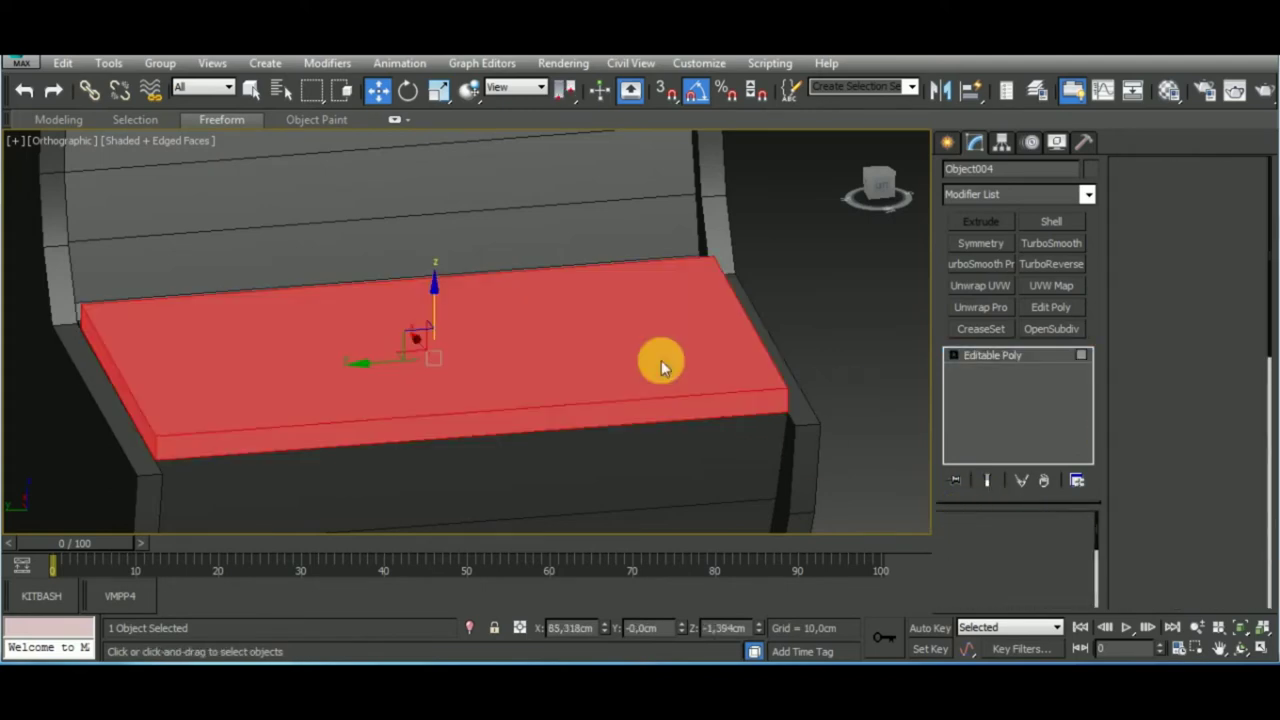
pyautogui.click(476, 311)
# Exit face editing and select the cabinet body object, Plane004
pyautogui.moveTo(430, 298)
pyautogui.keyDown('alt'); pyautogui.mouseDown(button='middle')
pyautogui.moveTo(517, 411)
pyautogui.moveTo(634, 329)
pyautogui.moveTo(898, 480)
pyautogui.mouseUp(button='middle'); pyautogui.keyUp('alt')
pyautogui.scroll(-5, 808, 448)
pyautogui.moveTo(808, 448)
pyautogui.keyDown('alt'); pyautogui.mouseDown(button='middle')
pyautogui.moveTo(894, 391)
pyautogui.moveTo(837, 408)
pyautogui.moveTo(870, 437)
pyautogui.moveTo(975, 435)
pyautogui.mouseUp(button='middle'); pyautogui.keyUp('alt')
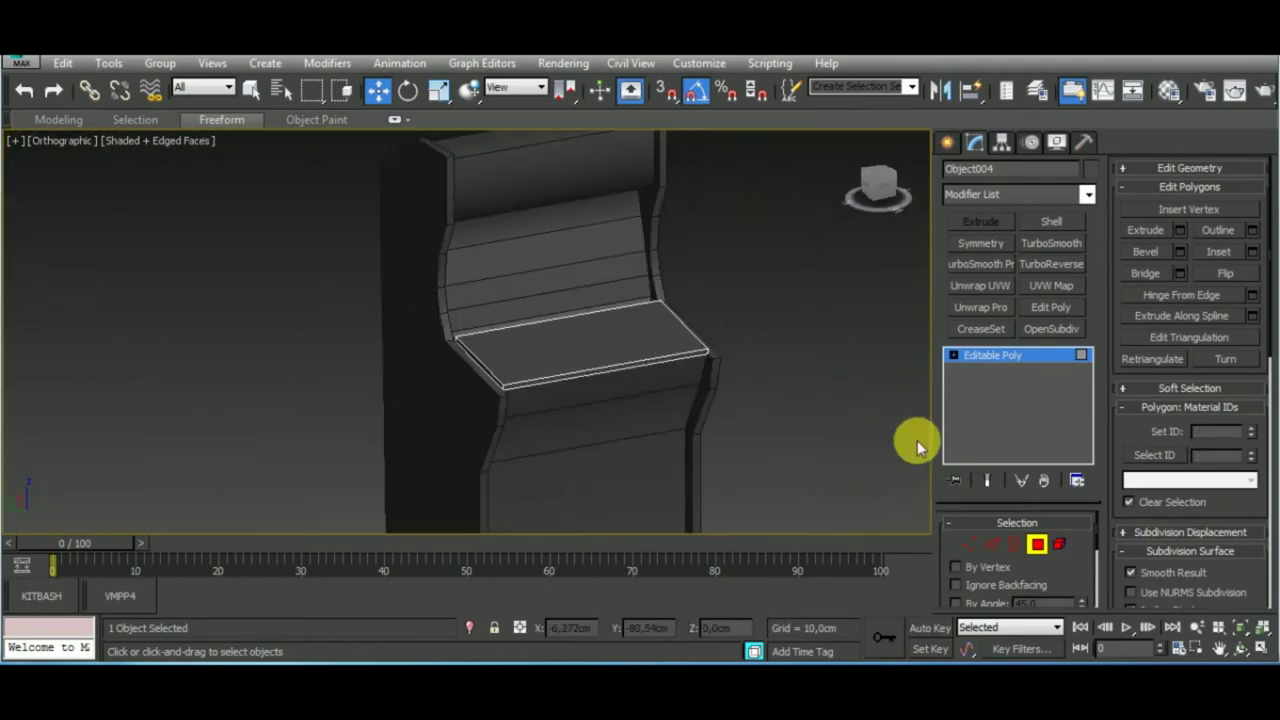
pyautogui.click(1037, 543)
pyautogui.moveTo(788, 372)
pyautogui.keyDown('alt'); pyautogui.mouseDown(button='middle')
pyautogui.moveTo(760, 391)
pyautogui.moveTo(786, 343)
pyautogui.moveTo(740, 318)
pyautogui.moveTo(729, 357)
pyautogui.moveTo(766, 417)
pyautogui.mouseUp(button='middle'); pyautogui.keyUp('alt')
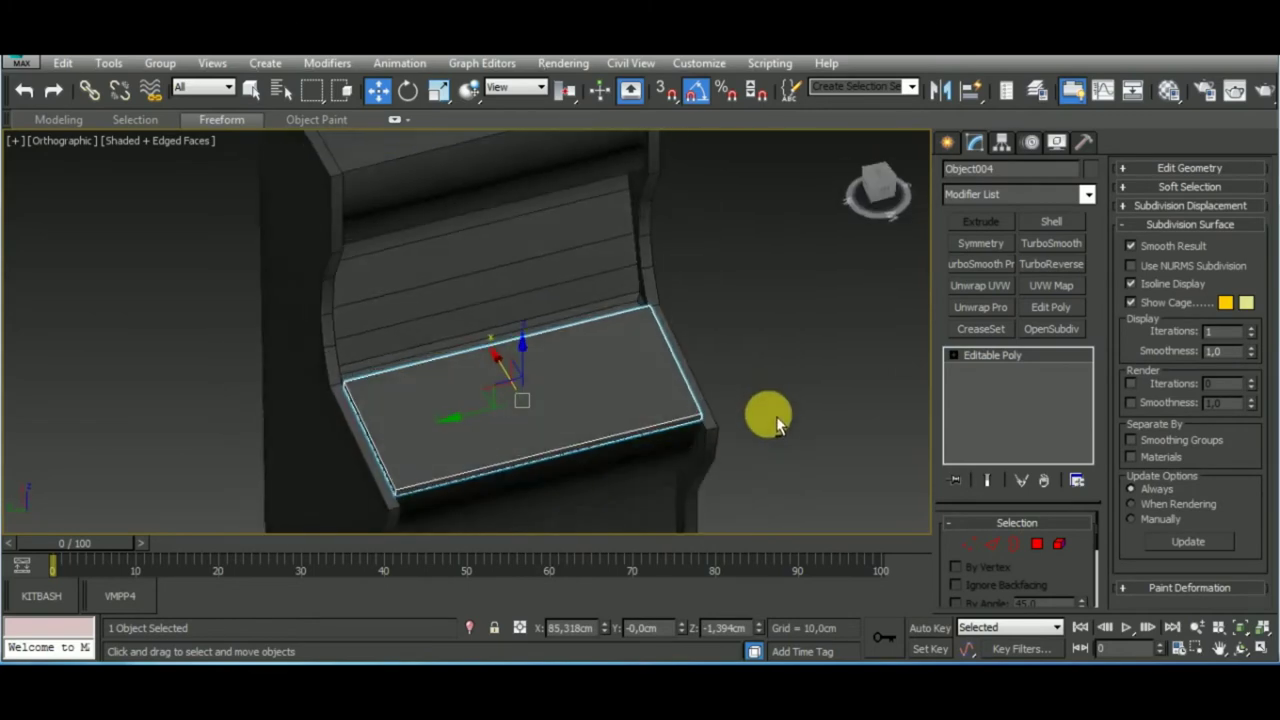
pyautogui.scroll(5, 660, 298)
pyautogui.click(677, 296)
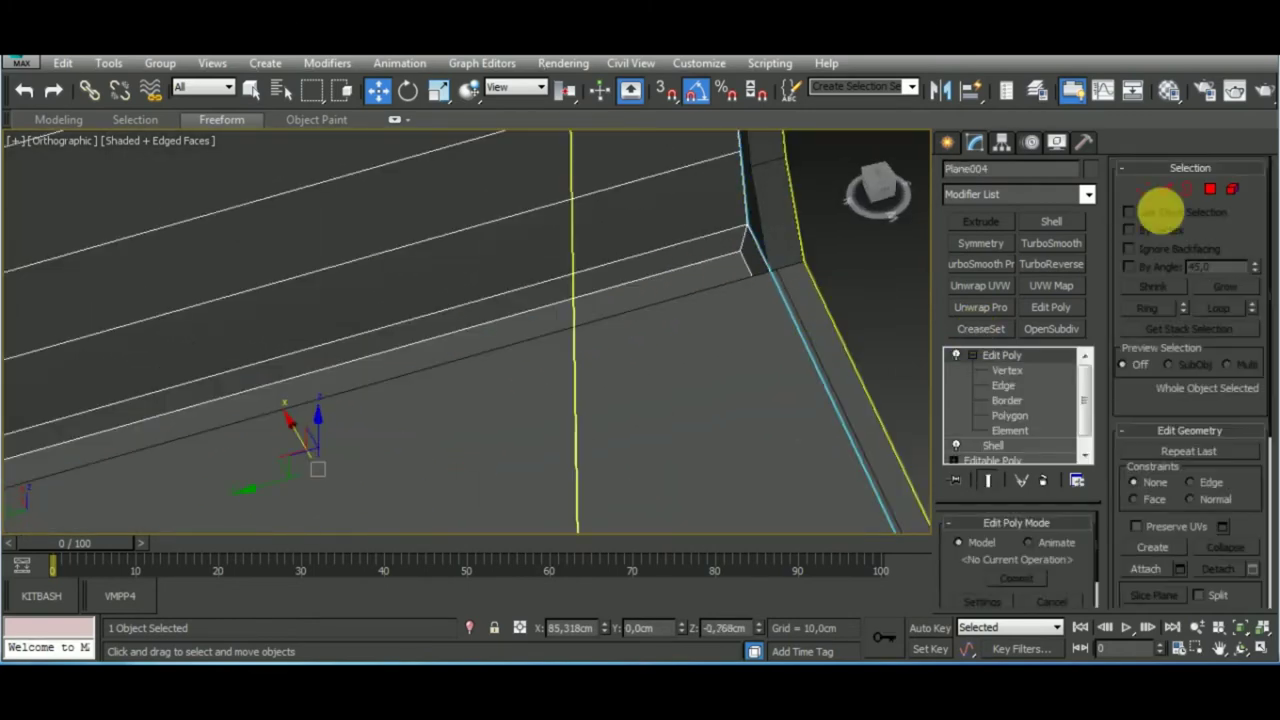
# Select the face strip and vertical face beside the deck edge on Plane004
pyautogui.click(1210, 189)
pyautogui.click(701, 278)
pyautogui.scroll(-5, 701, 278)
pyautogui.keyDown('alt'); pyautogui.moveTo(843, 277); pyautogui.dragTo(671, 334, button='middle'); pyautogui.keyUp('alt')
pyautogui.scroll(4, 504, 322)
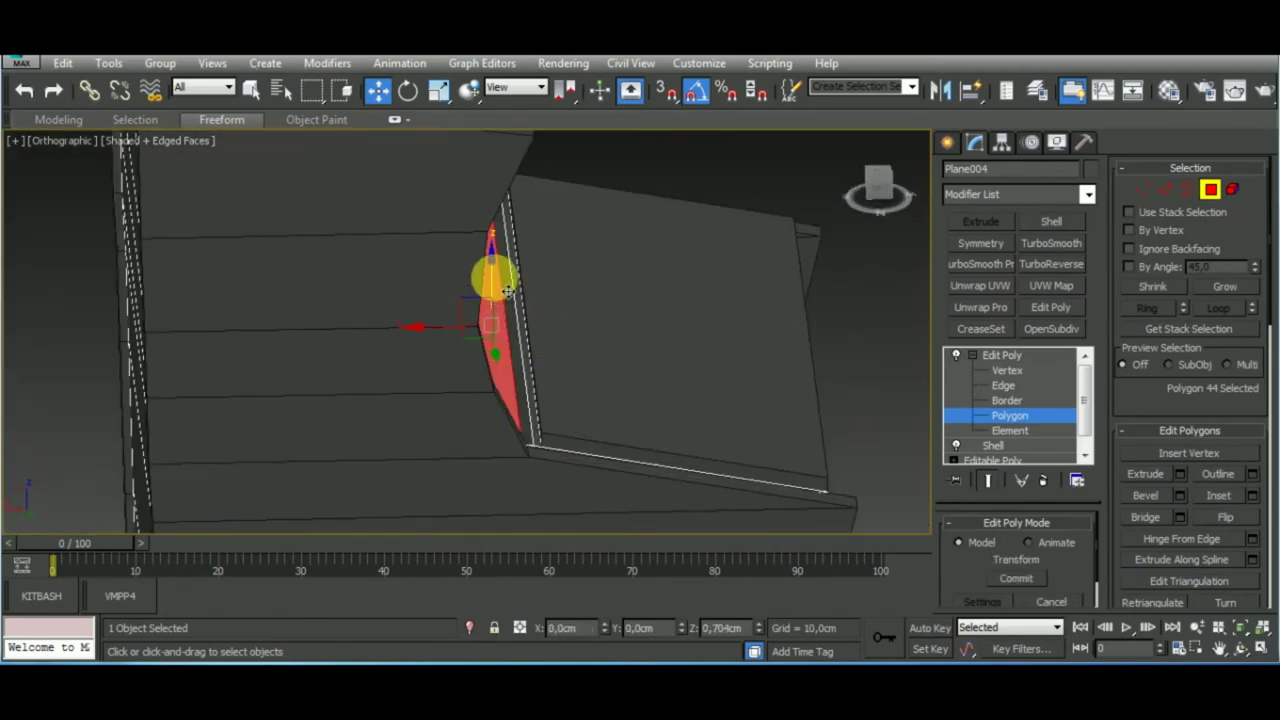
pyautogui.moveTo(508, 290)
pyautogui.keyDown('alt'); pyautogui.mouseDown(button='middle')
pyautogui.moveTo(563, 329)
pyautogui.moveTo(509, 317)
pyautogui.moveTo(431, 340)
pyautogui.moveTo(520, 333)
pyautogui.moveTo(506, 394)
pyautogui.moveTo(414, 309)
pyautogui.moveTo(424, 322)
pyautogui.moveTo(420, 309)
pyautogui.moveTo(503, 290)
pyautogui.mouseUp(button='middle'); pyautogui.keyUp('alt')
pyautogui.scroll(-3, 520, 333)
pyautogui.scroll(1, 517, 357)
pyautogui.scroll(2, 523, 314)
pyautogui.scroll(3, 491, 362)
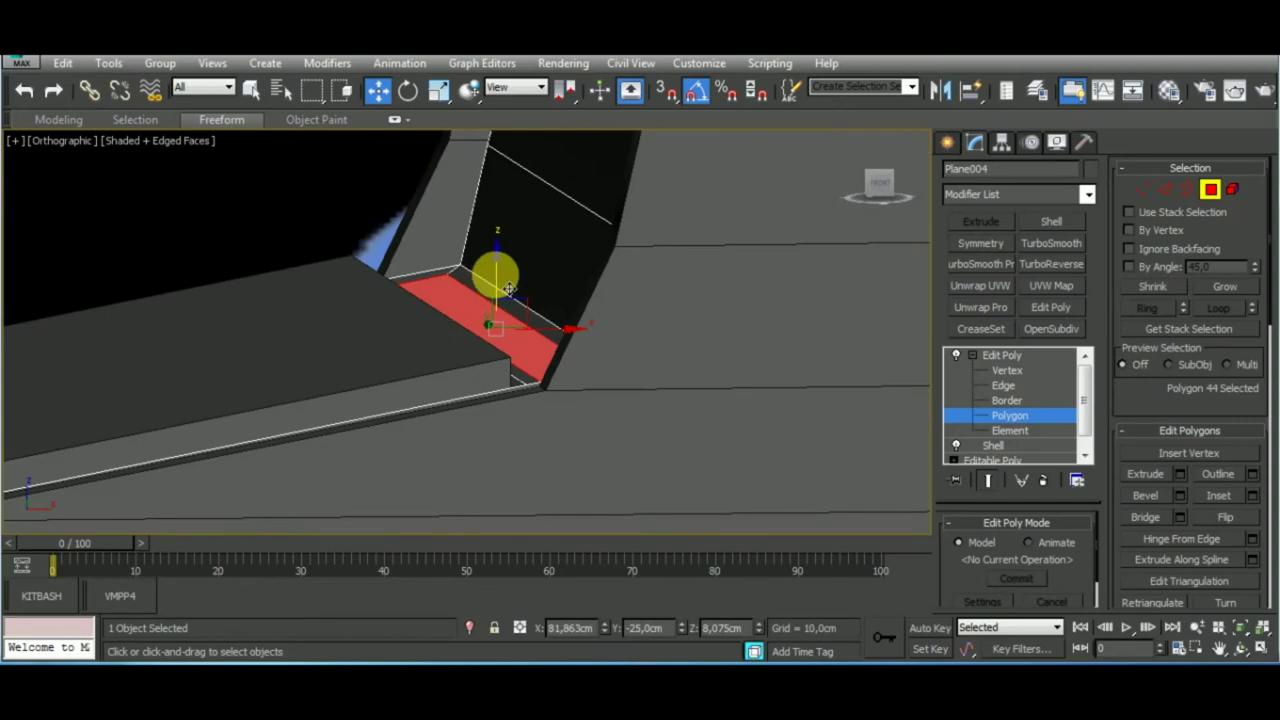
pyautogui.click(518, 289)
# Target-weld the stray vertex onto the deck-groove corner vertex, then select the Object004 slab
pyautogui.click(1142, 189)
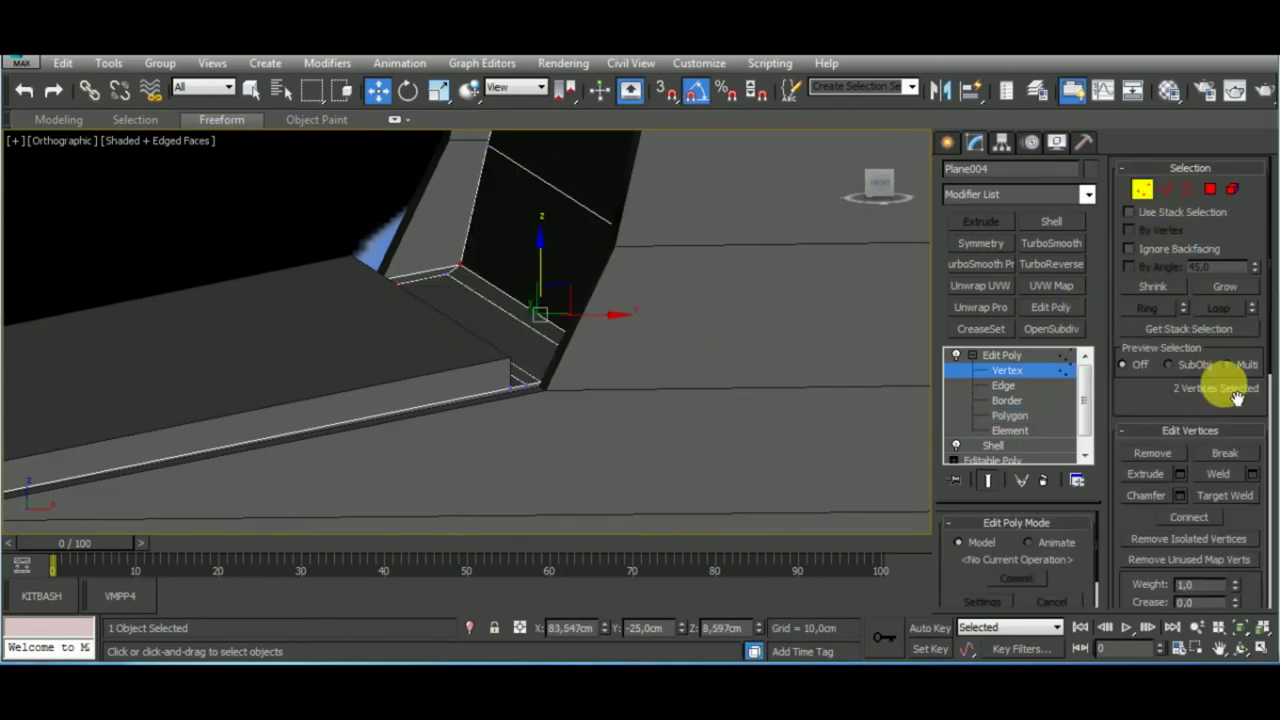
pyautogui.click(1227, 496)
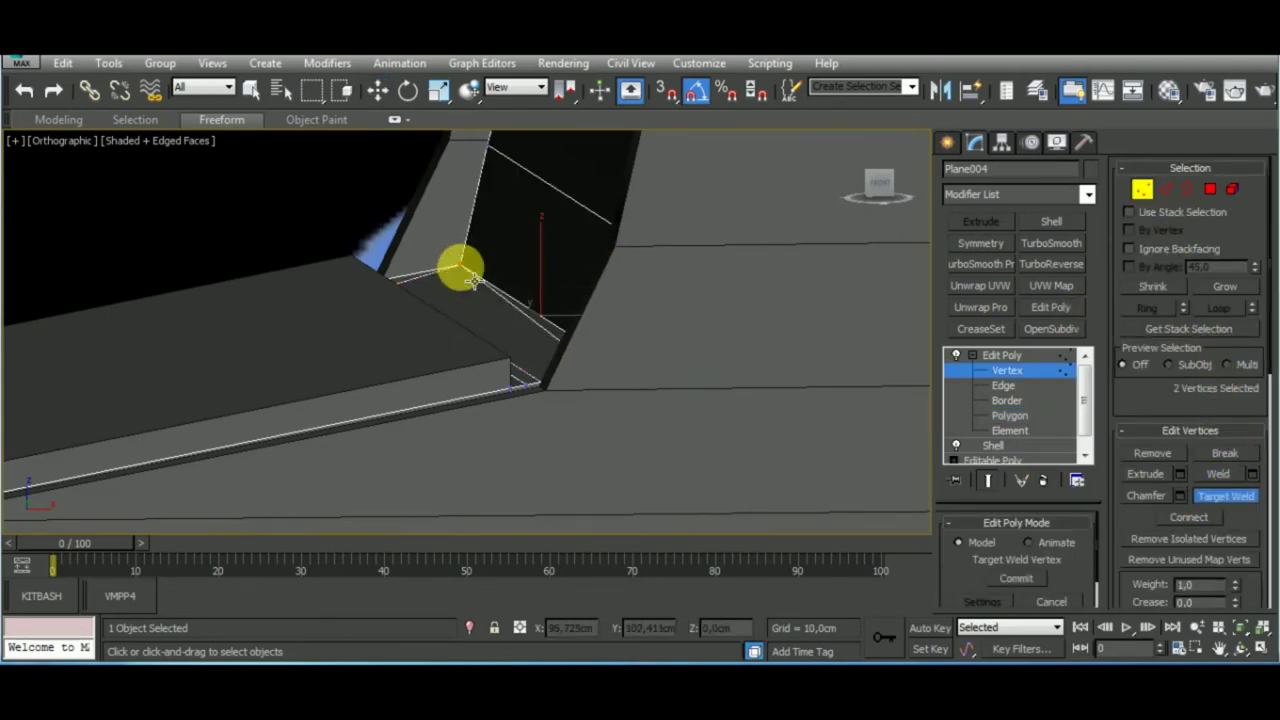
pyautogui.moveTo(470, 280)
pyautogui.keyDown('alt'); pyautogui.mouseDown(button='middle')
pyautogui.moveTo(720, 409)
pyautogui.moveTo(586, 349)
pyautogui.moveTo(831, 403)
pyautogui.moveTo(778, 425)
pyautogui.mouseUp(button='middle'); pyautogui.keyUp('alt')
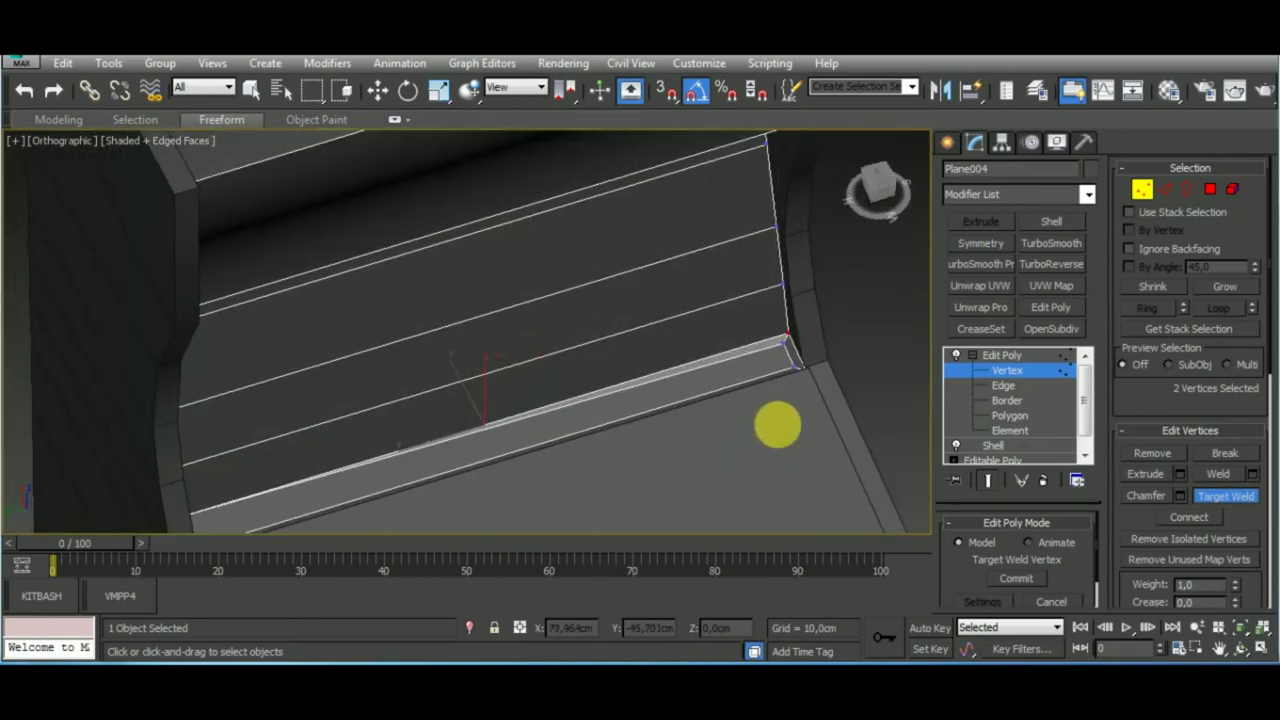
pyautogui.click(791, 339)
pyautogui.moveTo(799, 372)
pyautogui.keyDown('alt'); pyautogui.mouseDown(button='middle')
pyautogui.moveTo(554, 346)
pyautogui.moveTo(545, 318)
pyautogui.moveTo(577, 266)
pyautogui.moveTo(771, 271)
pyautogui.moveTo(825, 311)
pyautogui.mouseUp(button='middle'); pyautogui.keyUp('alt')
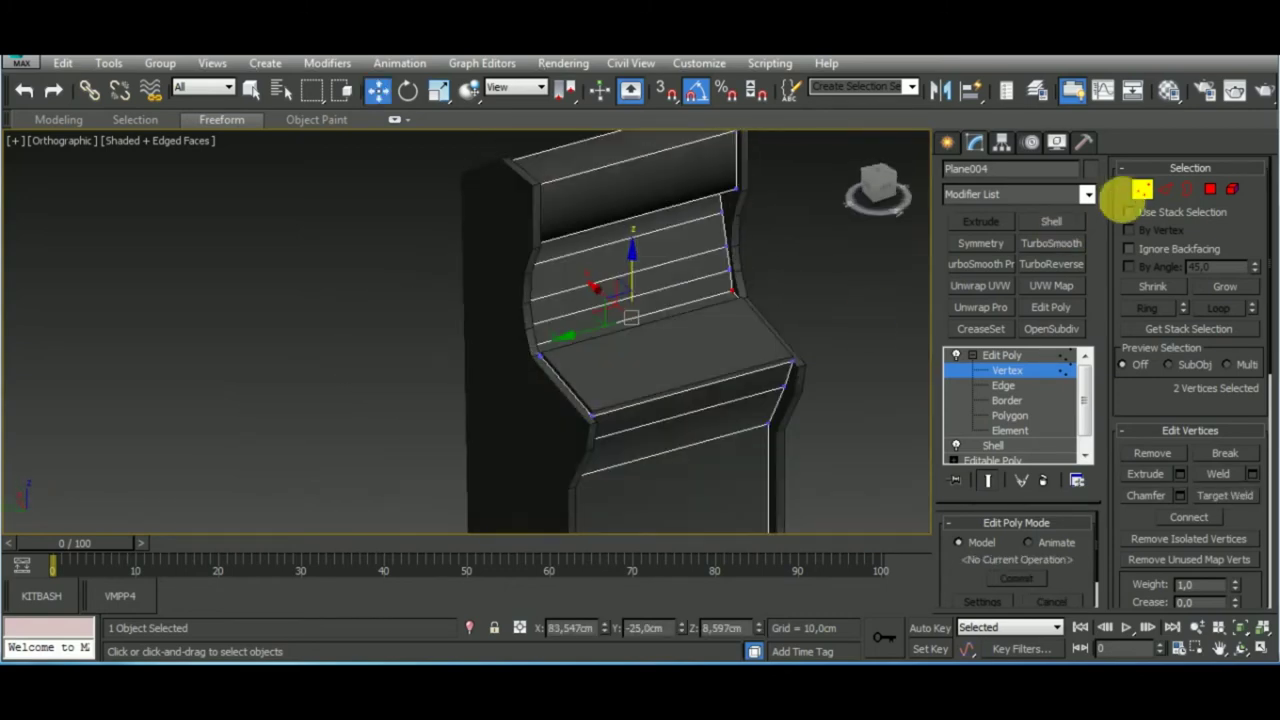
pyautogui.press('1')
pyautogui.click(610, 350)
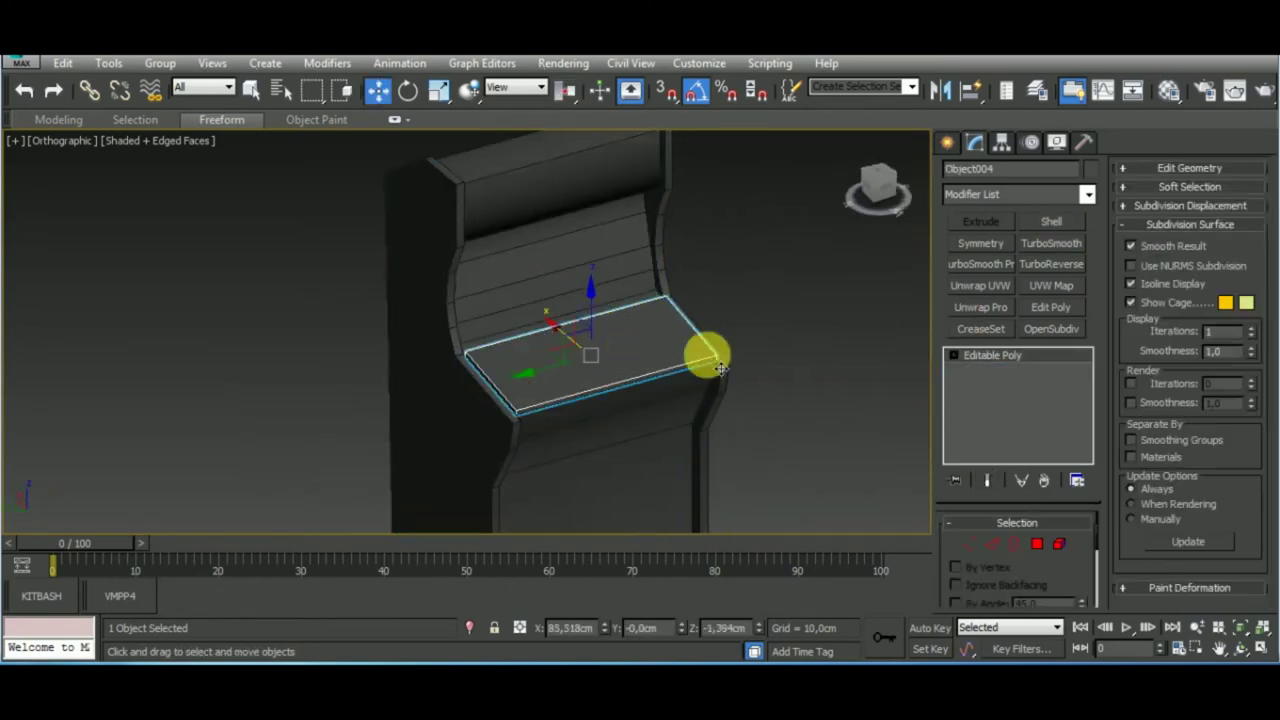
pyautogui.click(946, 145)
# Draw a small cylinder in the Top view on the cabinet front
pyautogui.click(985, 301)
pyautogui.press('t')
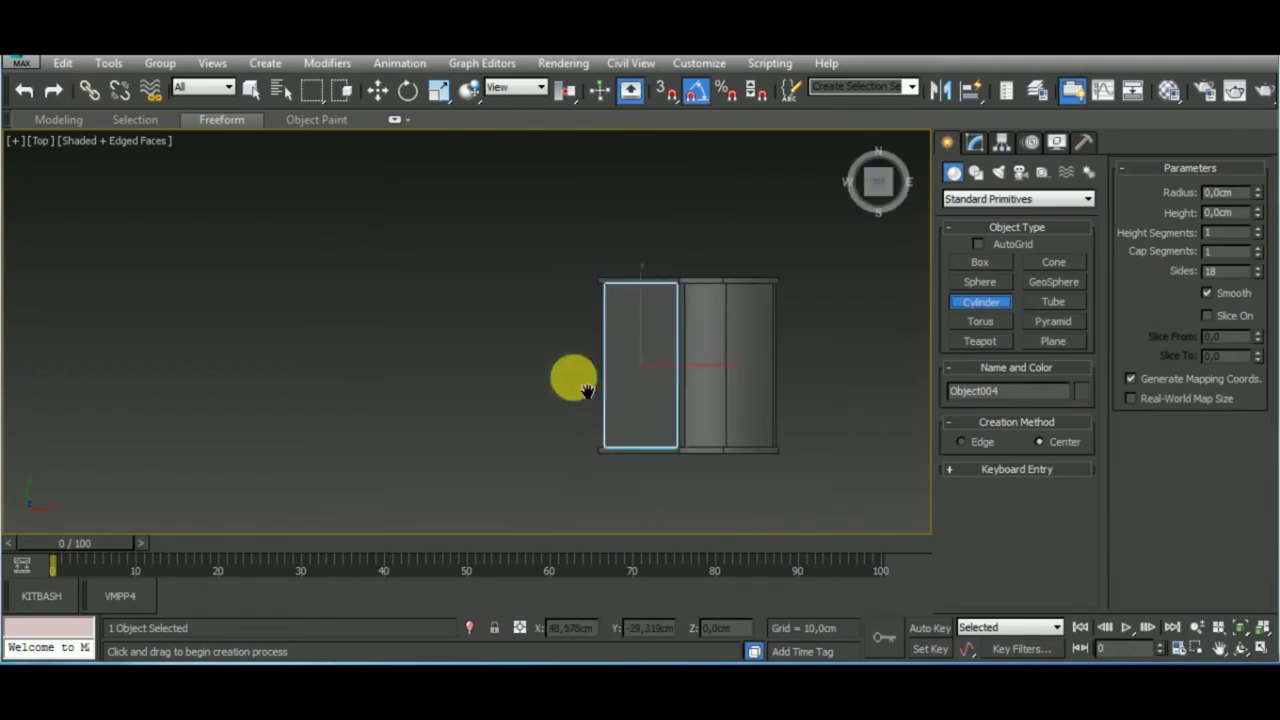
pyautogui.scroll(2, 587, 390)
pyautogui.moveTo(658, 327); pyautogui.dragTo(665, 323)
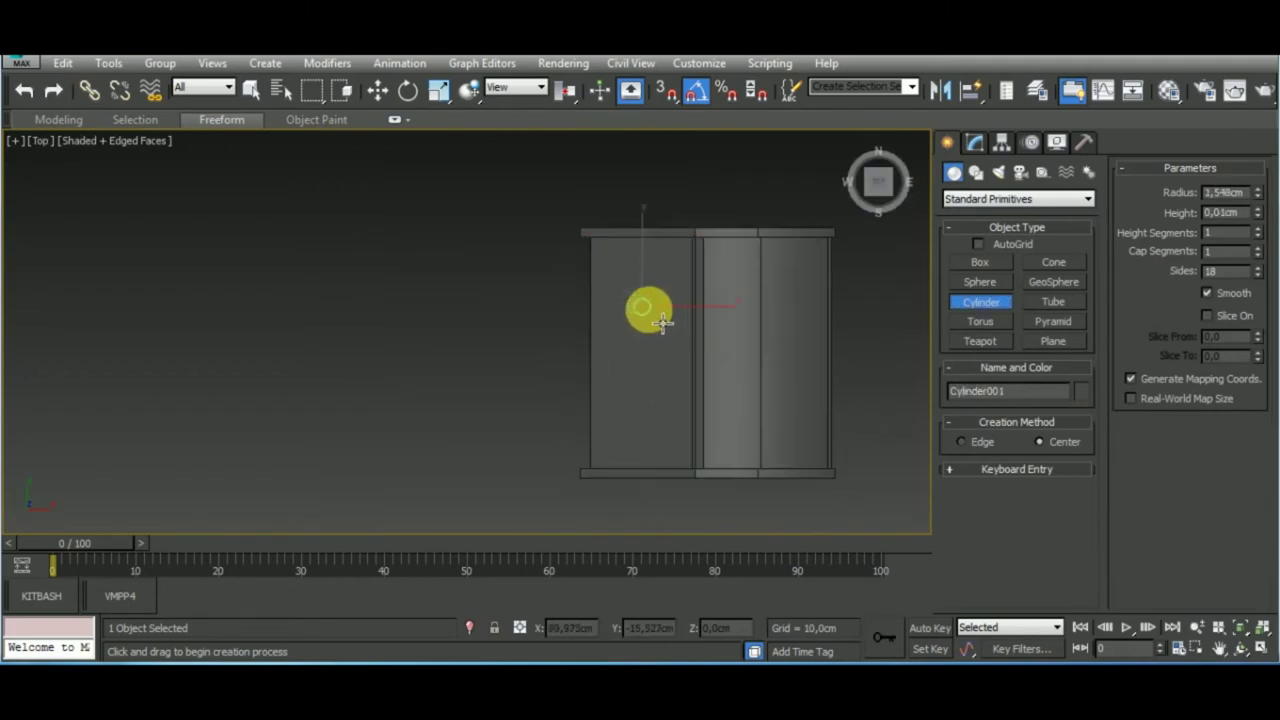
# Move the cylinder along the sloped control deck
pyautogui.click(377, 90)
pyautogui.press('f')
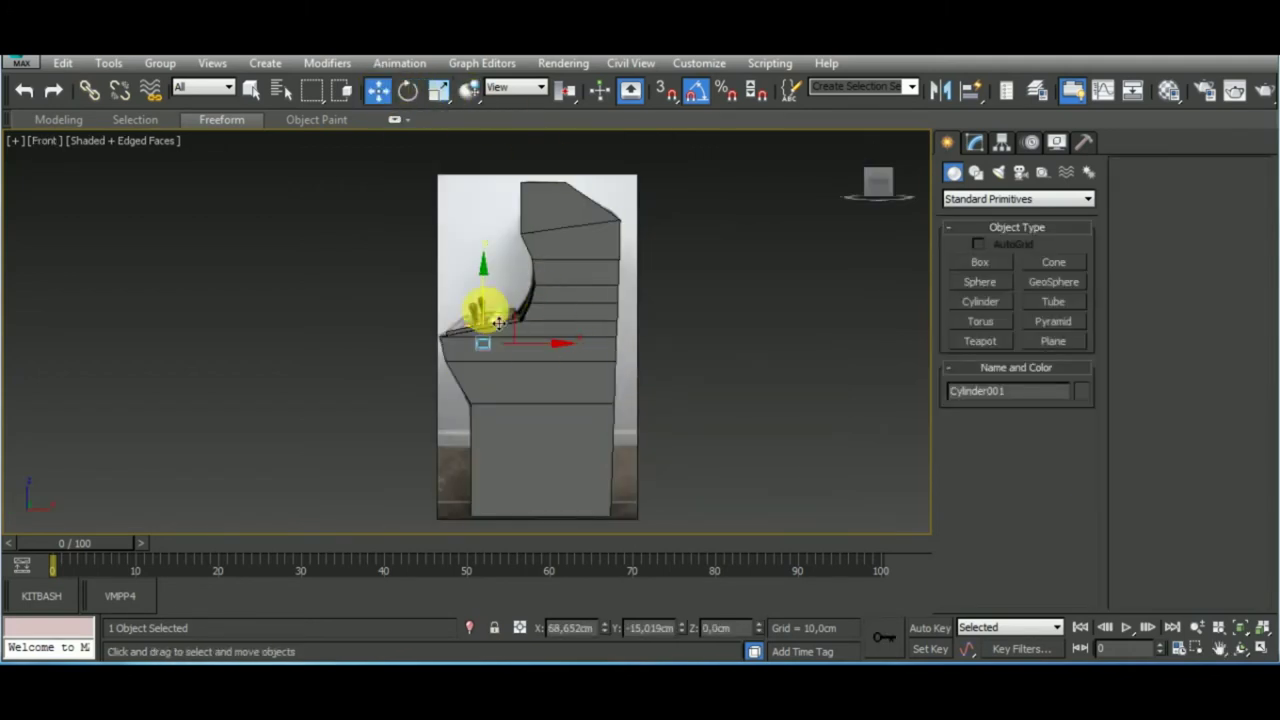
pyautogui.keyDown('alt'); pyautogui.moveTo(557, 357); pyautogui.dragTo(509, 374, button='middle'); pyautogui.keyUp('alt')
pyautogui.scroll(5, 560, 380)
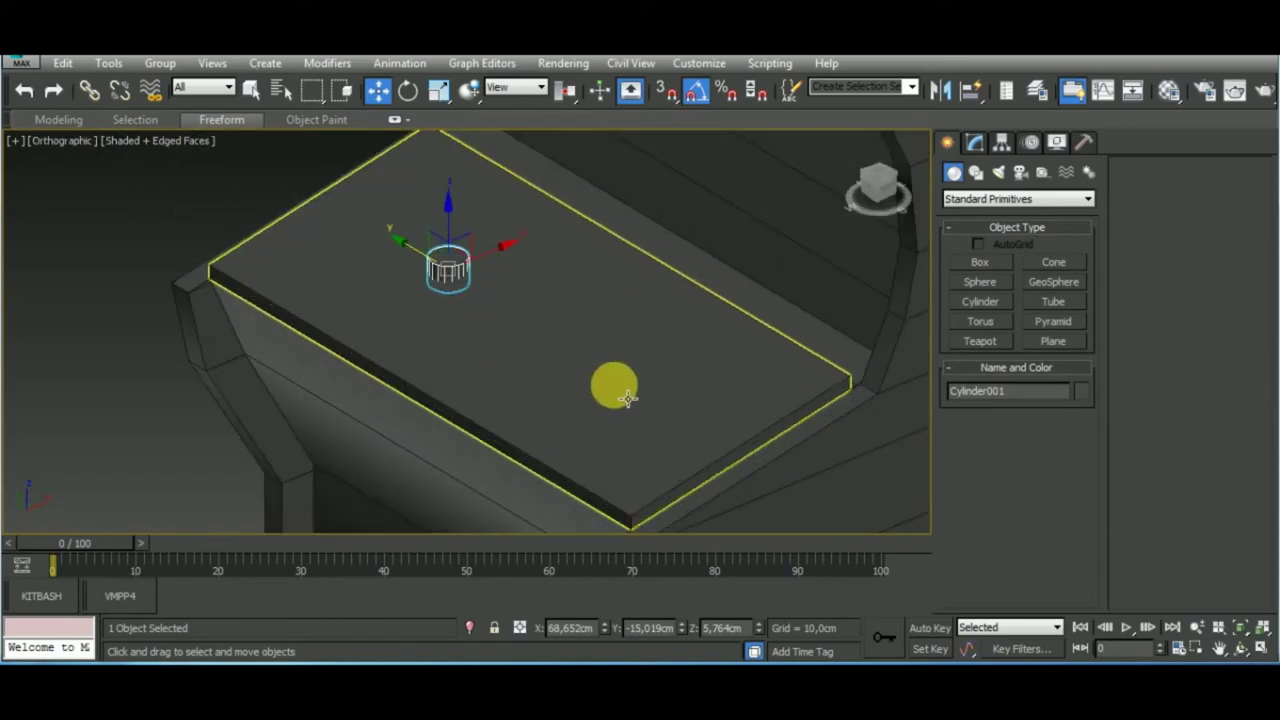
pyautogui.keyDown('alt'); pyautogui.moveTo(609, 383); pyautogui.dragTo(415, 308, button='middle'); pyautogui.keyUp('alt')
pyautogui.moveTo(374, 291); pyautogui.dragTo(440, 329)
pyautogui.keyDown('alt'); pyautogui.moveTo(440, 329); pyautogui.dragTo(511, 260, button='middle'); pyautogui.keyUp('alt')
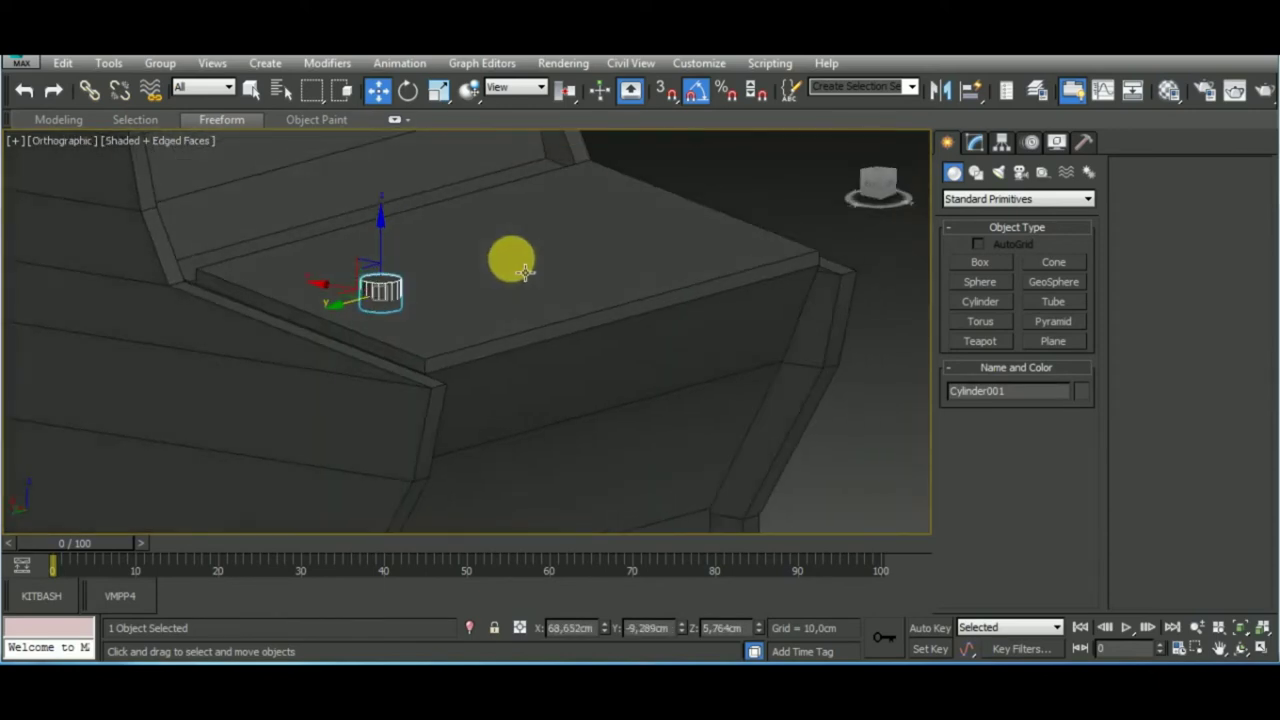
# Flatten the cylinder to 0.752cm height with a 1.318cm radius
pyautogui.click(974, 141)
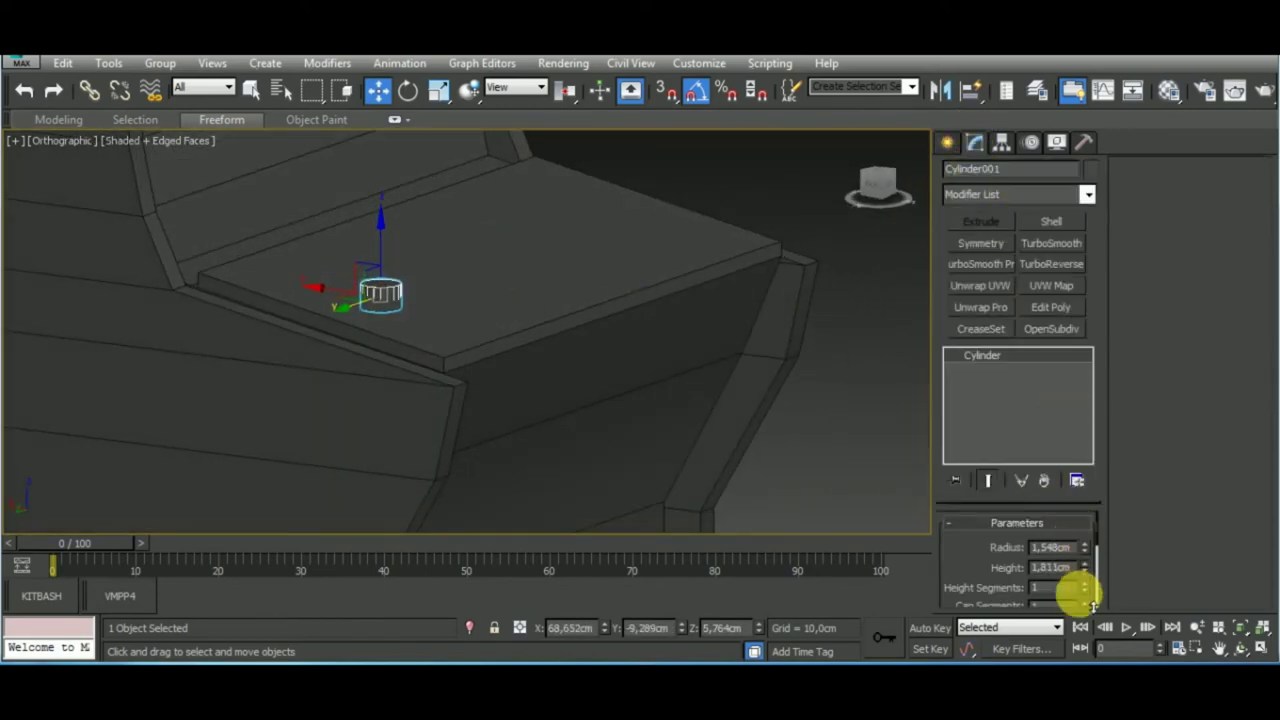
pyautogui.moveTo(1090, 600); pyautogui.dragTo(776, 520)
pyautogui.keyDown('alt'); pyautogui.moveTo(389, 252); pyautogui.dragTo(808, 444, button='middle'); pyautogui.keyUp('alt')
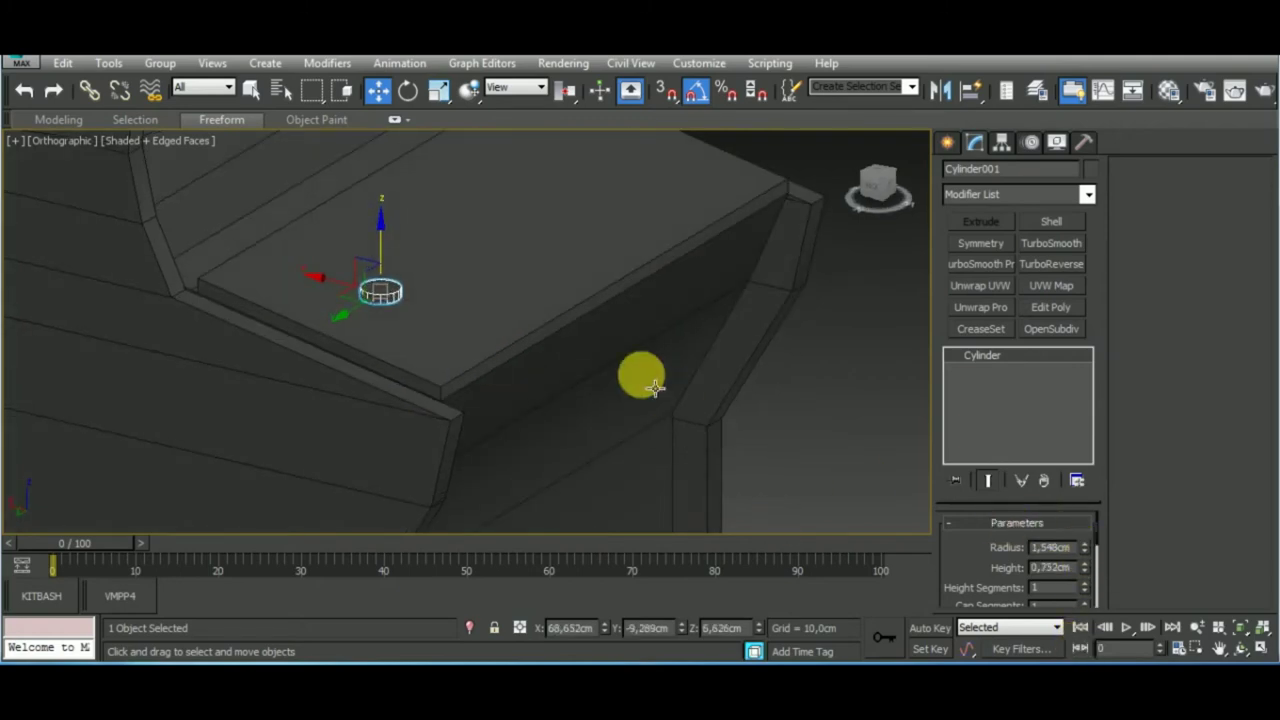
pyautogui.moveTo(655, 388)
pyautogui.keyDown('alt'); pyautogui.mouseDown(button='middle')
pyautogui.moveTo(551, 429)
pyautogui.moveTo(680, 309)
pyautogui.moveTo(529, 340)
pyautogui.moveTo(416, 330)
pyautogui.moveTo(400, 314)
pyautogui.mouseUp(button='middle'); pyautogui.keyUp('alt')
# Reposition the flat button further left along the deck
pyautogui.press('f')
pyautogui.scroll(3, 508, 354)
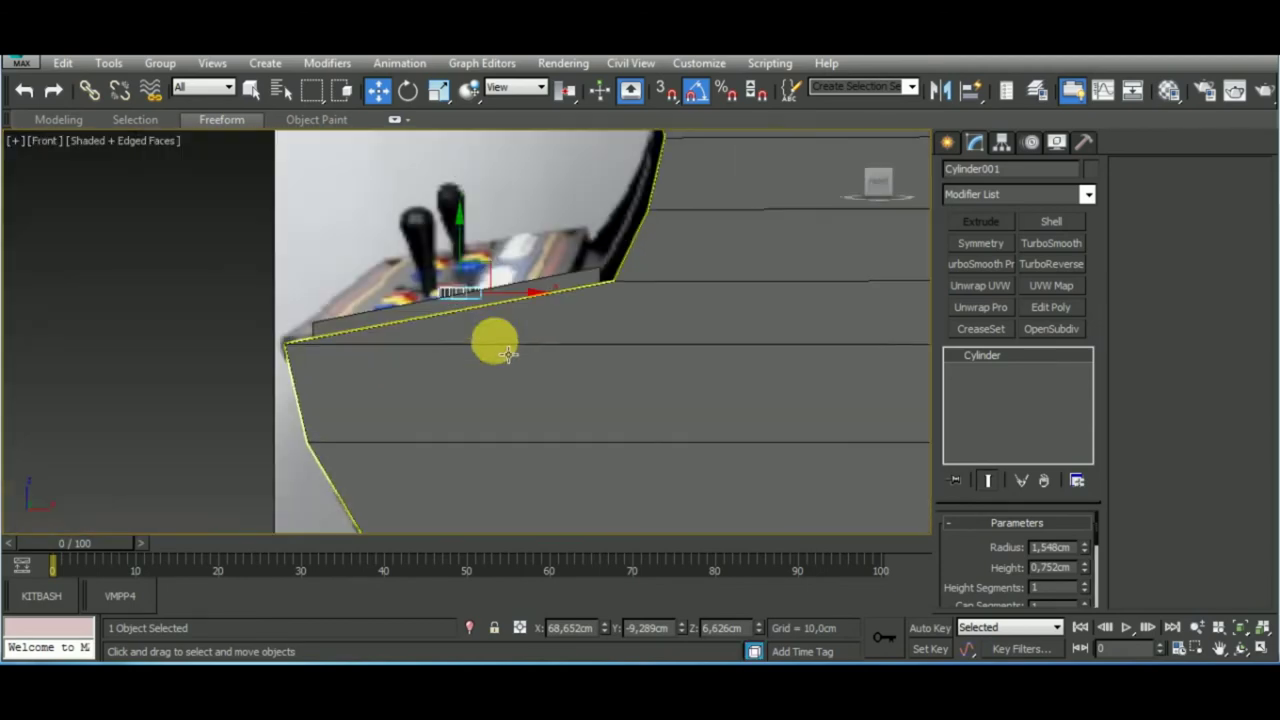
pyautogui.moveTo(569, 357)
pyautogui.keyDown('alt'); pyautogui.mouseDown(button='middle')
pyautogui.moveTo(723, 466)
pyautogui.moveTo(612, 455)
pyautogui.mouseUp(button='middle'); pyautogui.keyUp('alt')
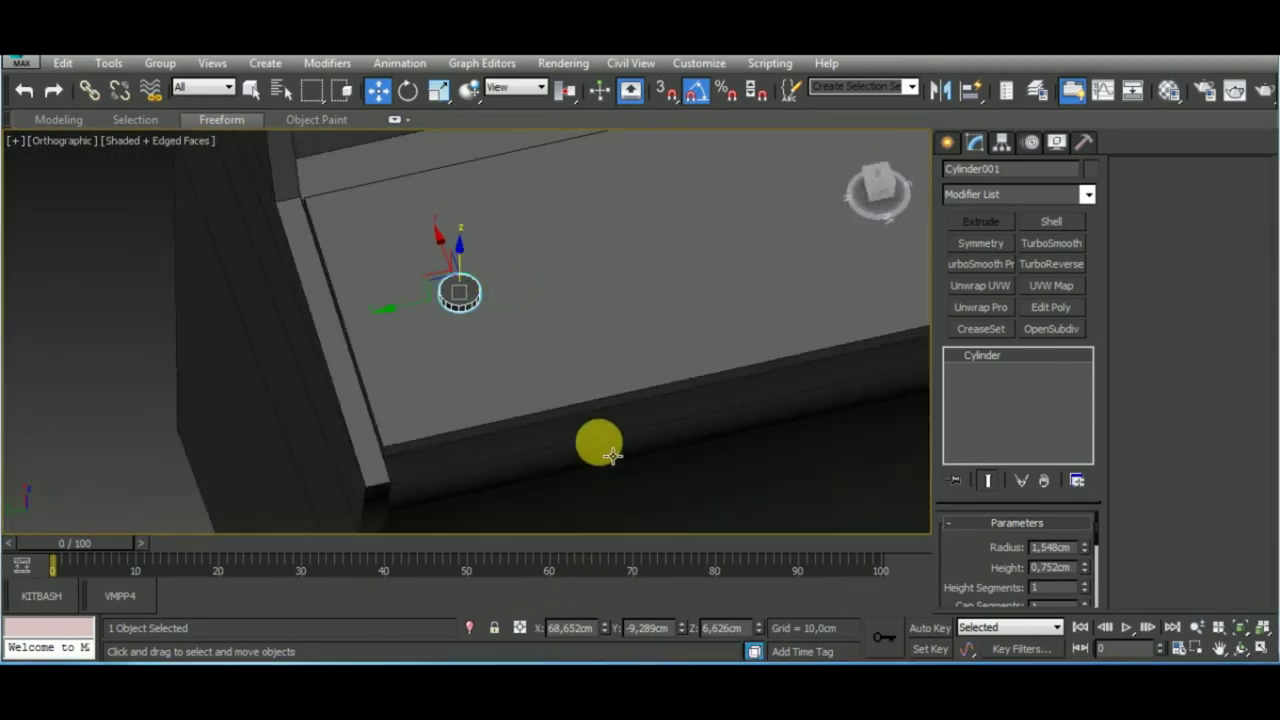
pyautogui.moveTo(457, 275)
pyautogui.mouseDown()
pyautogui.moveTo(409, 213)
pyautogui.moveTo(329, 249)
pyautogui.mouseUp()
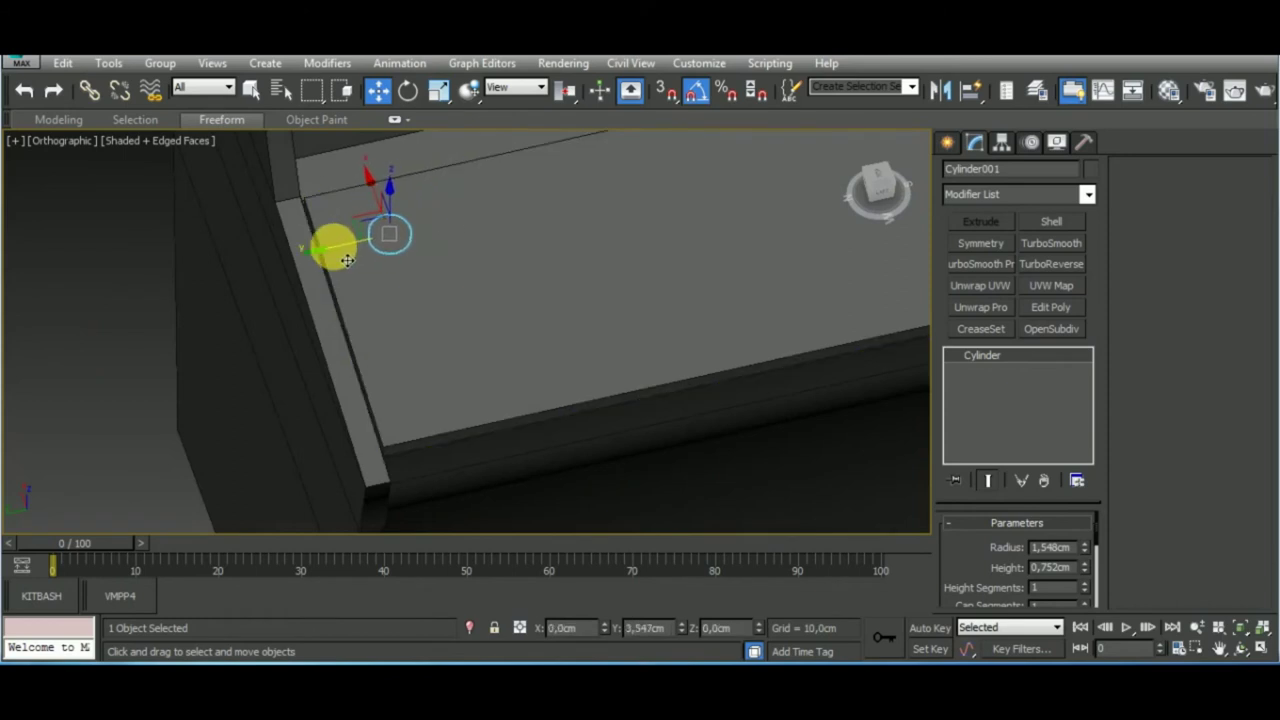
pyautogui.keyDown('alt'); pyautogui.moveTo(329, 249); pyautogui.dragTo(481, 276, button='middle'); pyautogui.keyUp('alt')
# Check the button's placement on the deck from front and angled views
pyautogui.press('f')
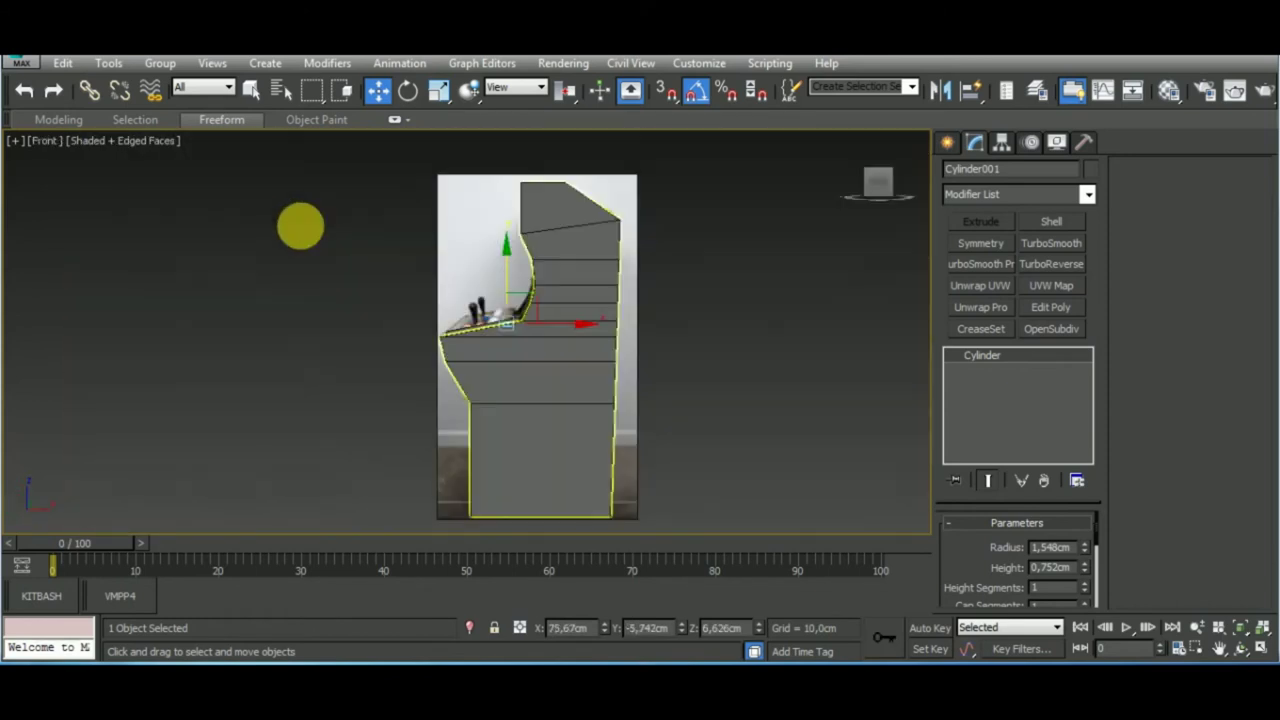
pyautogui.scroll(2, 520, 329)
pyautogui.scroll(5, 502, 323)
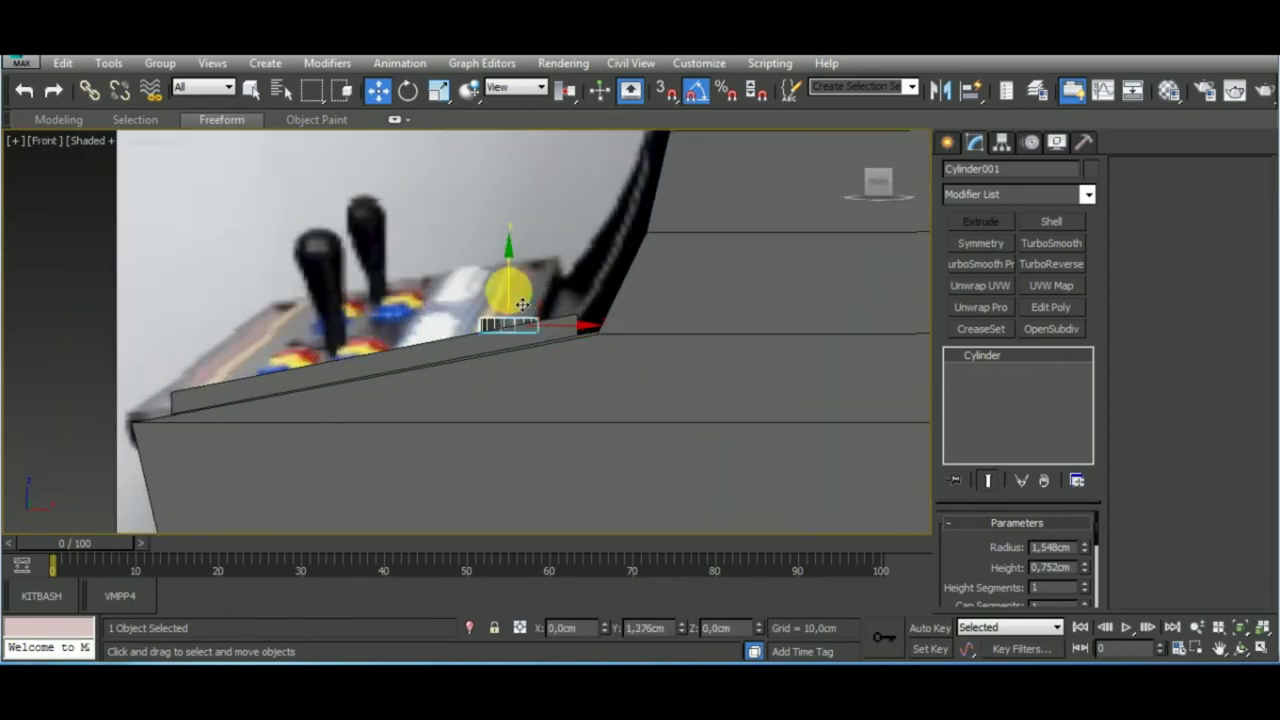
pyautogui.scroll(3, 522, 301)
pyautogui.scroll(-1, 537, 320)
pyautogui.moveTo(537, 309)
pyautogui.keyDown('alt'); pyautogui.mouseDown(button='middle')
pyautogui.moveTo(666, 428)
pyautogui.moveTo(622, 428)
pyautogui.moveTo(626, 417)
pyautogui.moveTo(640, 430)
pyautogui.mouseUp(button='middle'); pyautogui.keyUp('alt')
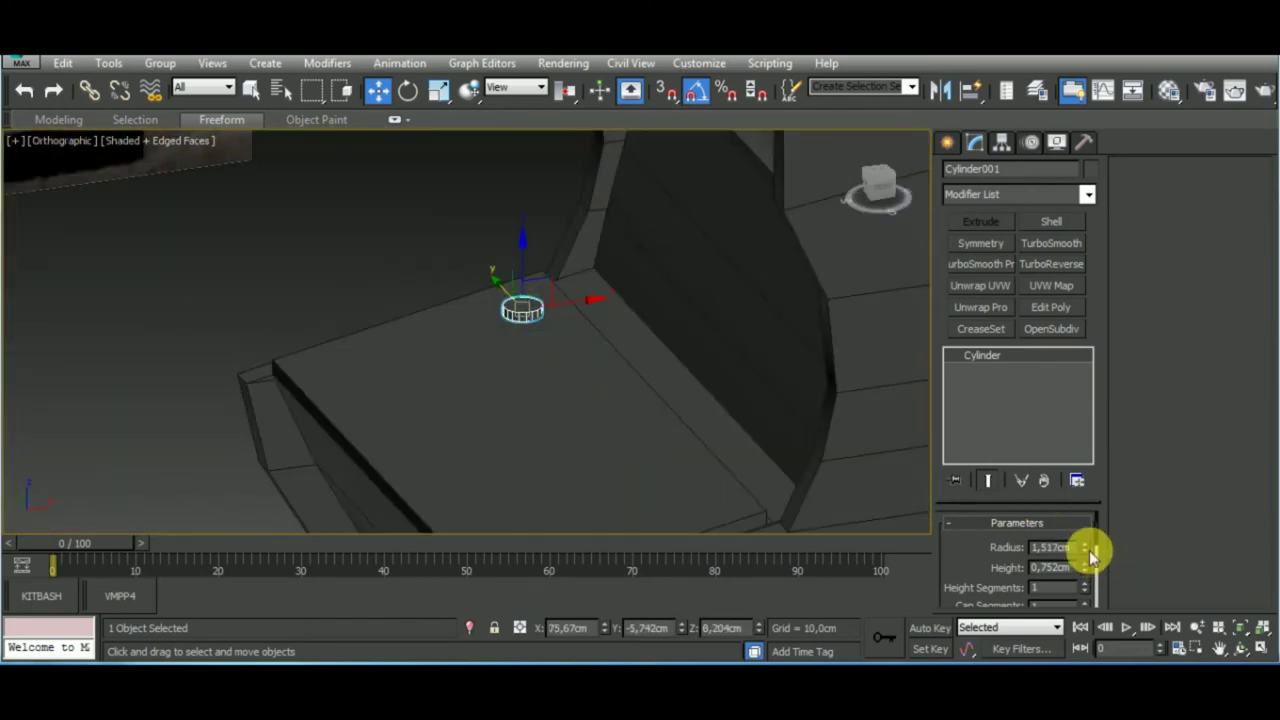
pyautogui.press('f')
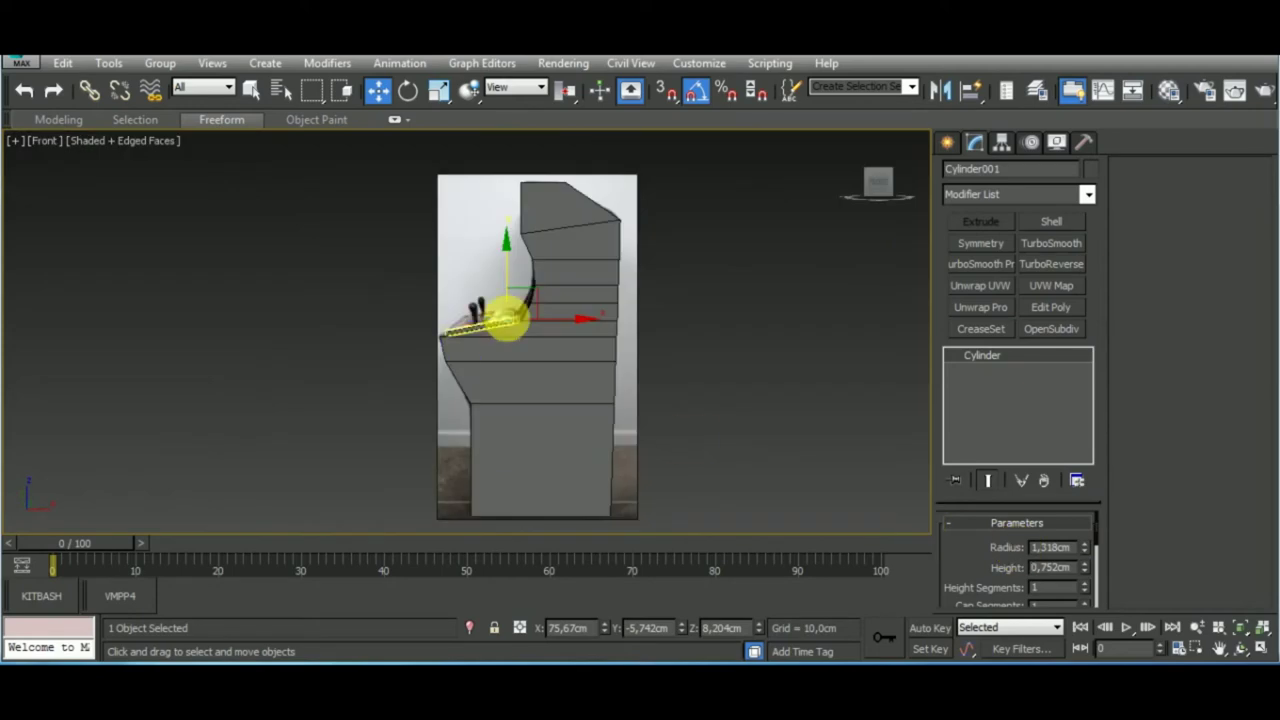
pyautogui.scroll(3, 510, 300)
pyautogui.scroll(2, 500, 289)
pyautogui.press('e')
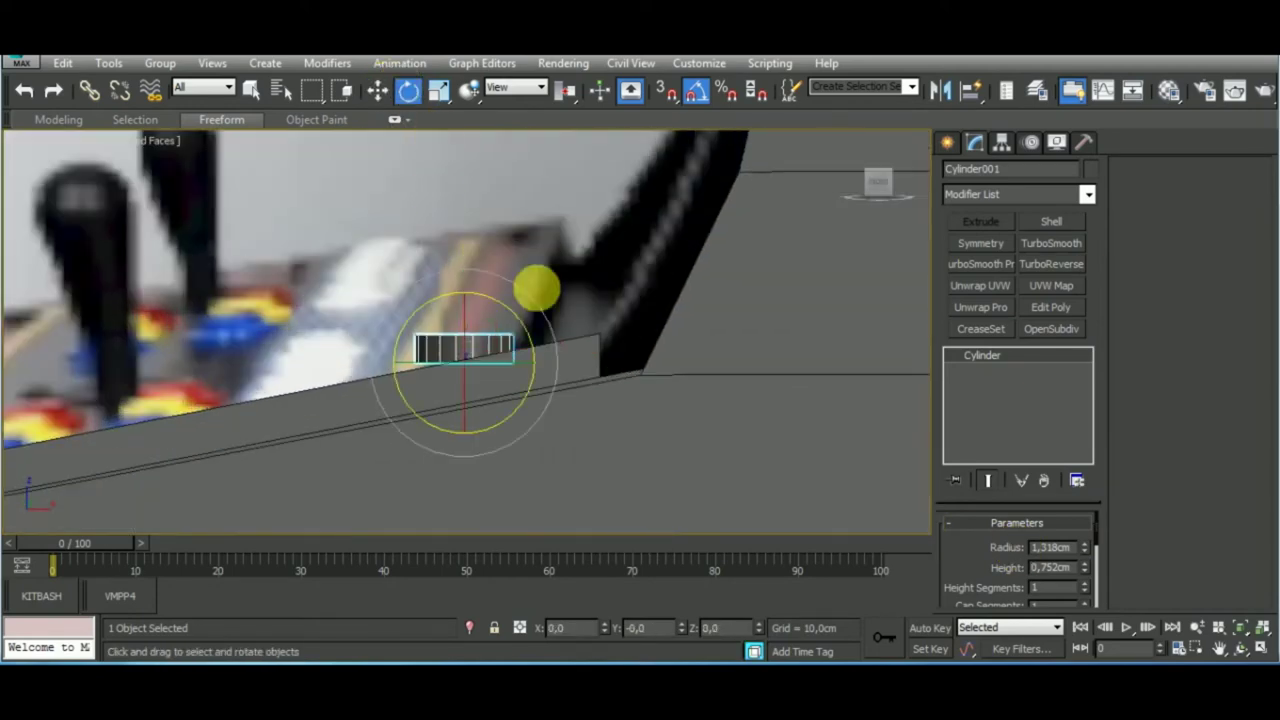
pyautogui.click(377, 90)
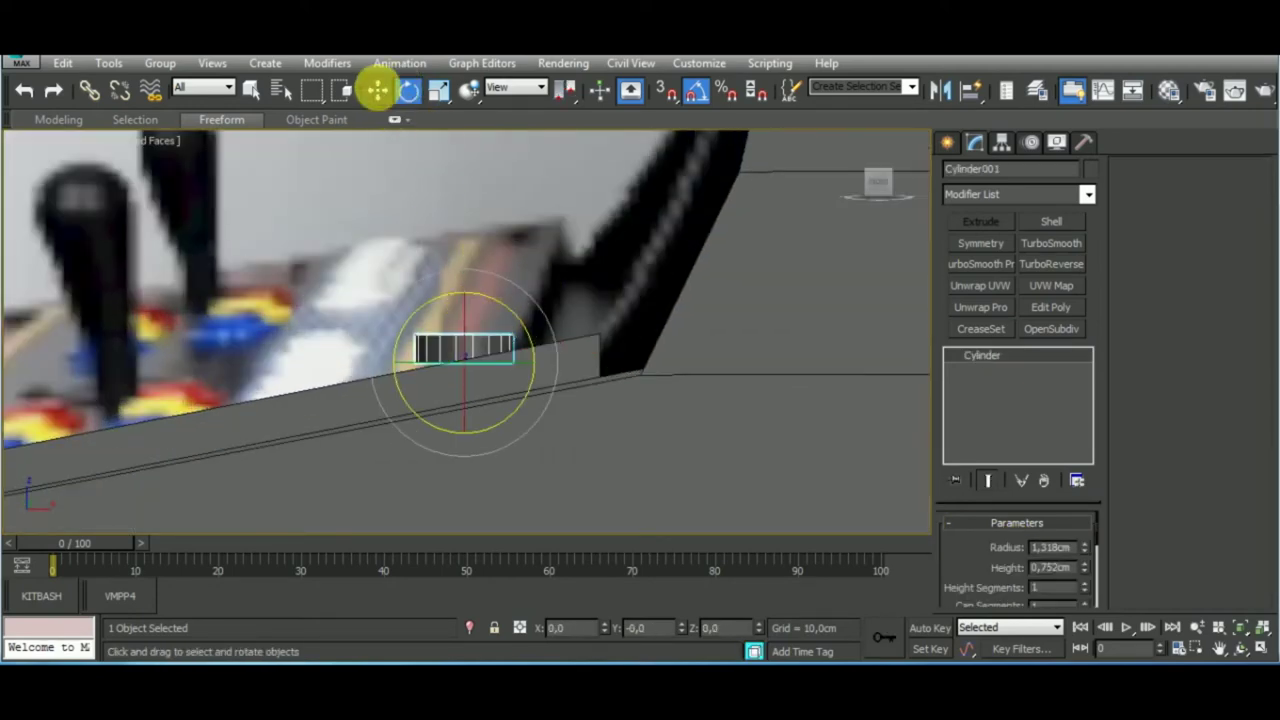
# Convert the cylinder to Editable Poly and select its top face
pyautogui.rightClick(1023, 363)
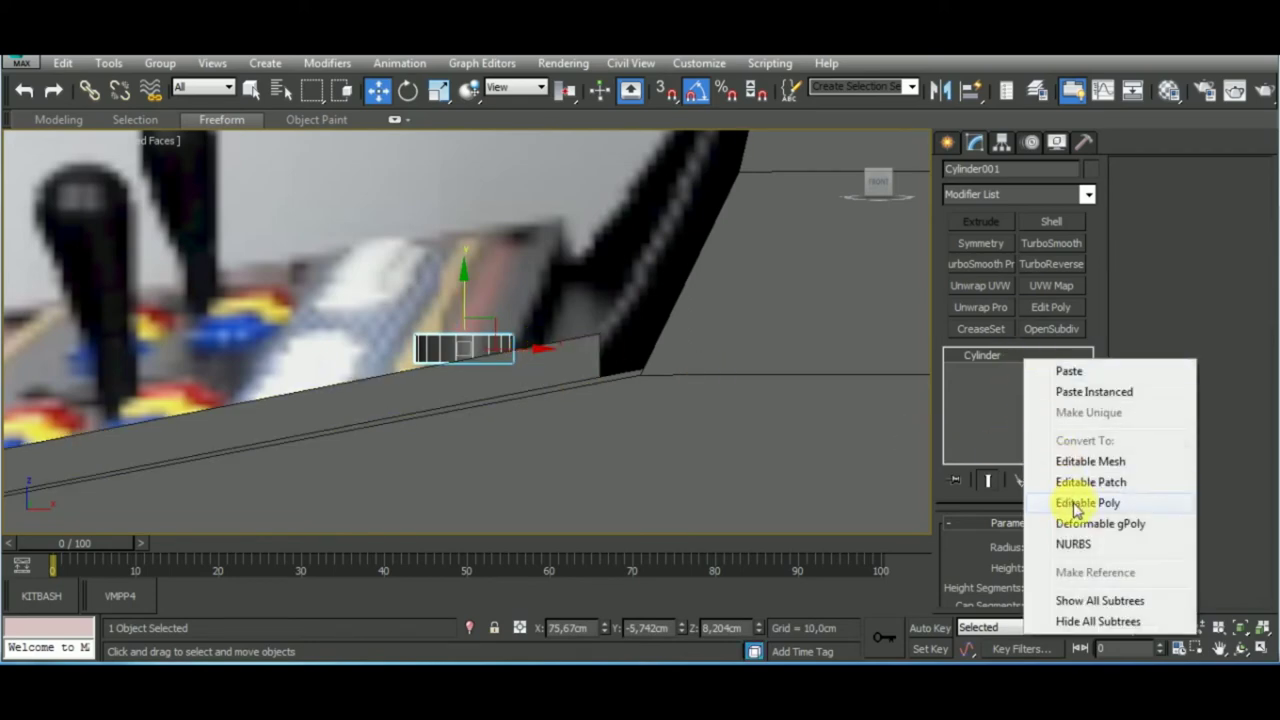
pyautogui.click(1034, 503)
pyautogui.press('4')
pyautogui.click(494, 338)
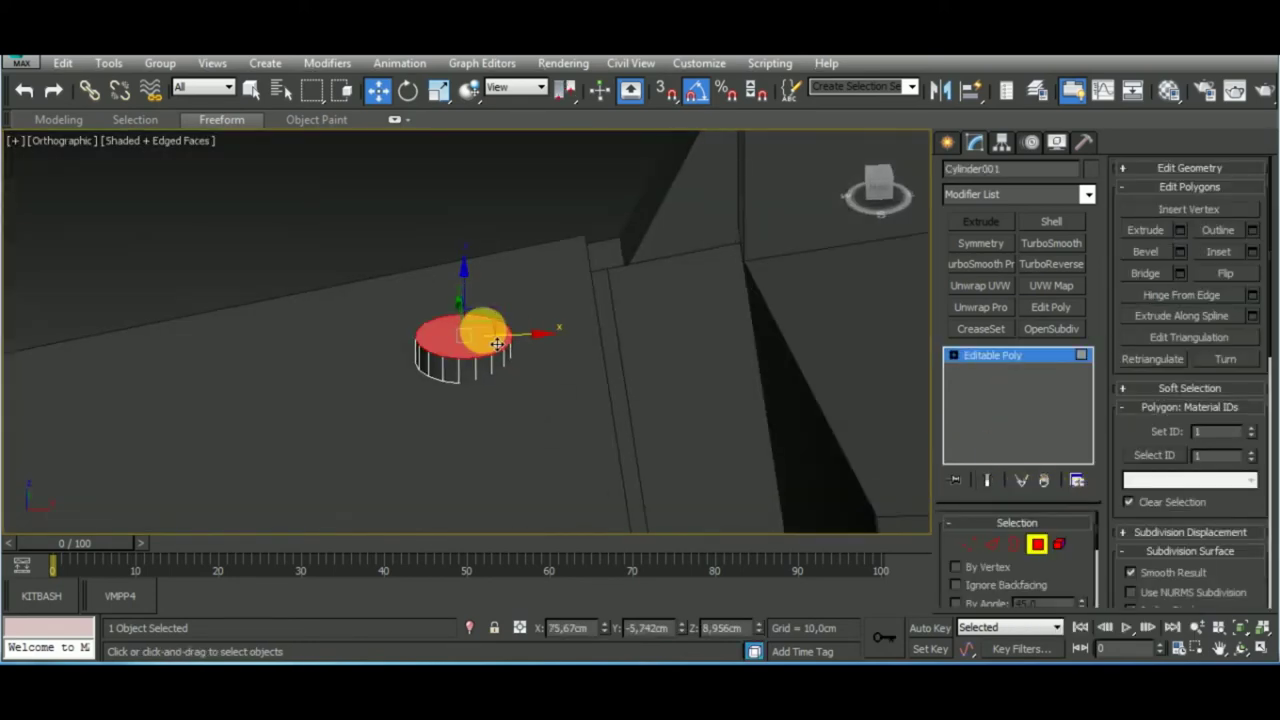
# Bevel the top face into a narrower raised cap
pyautogui.click(1253, 254)
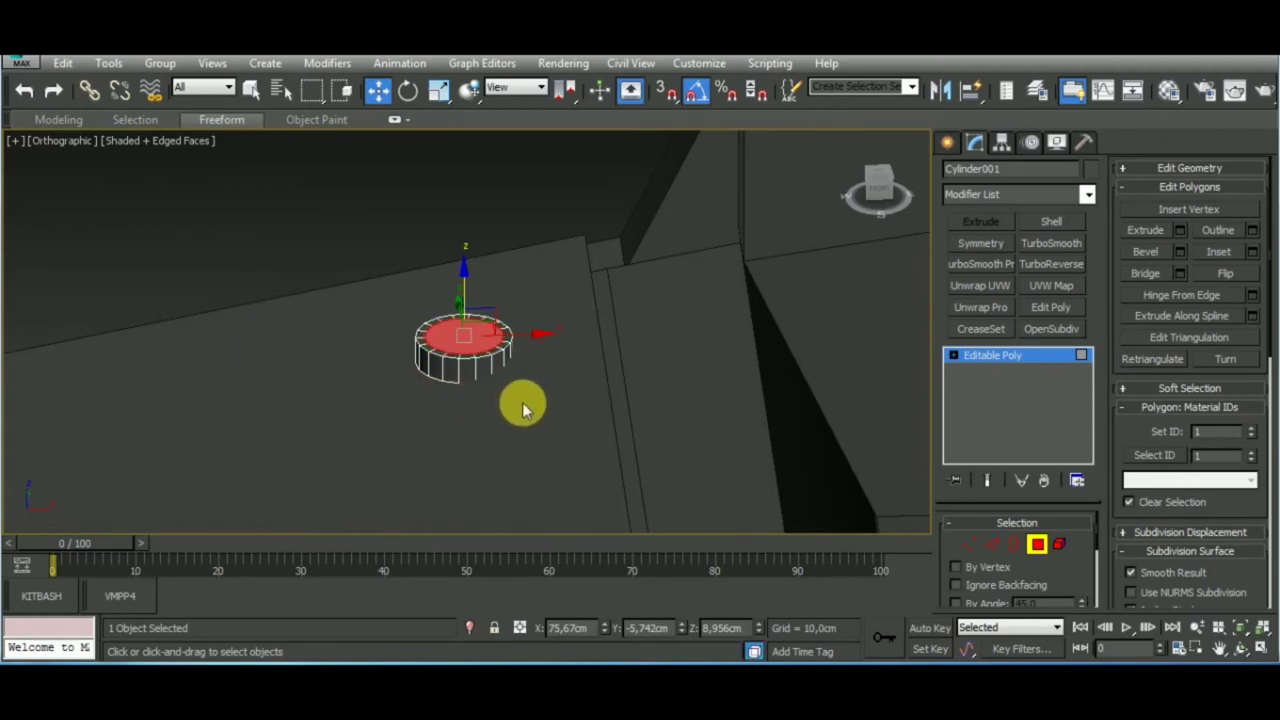
pyautogui.hotkey('ctrl', 'shift', 'b')
pyautogui.rightClick(262, 340)
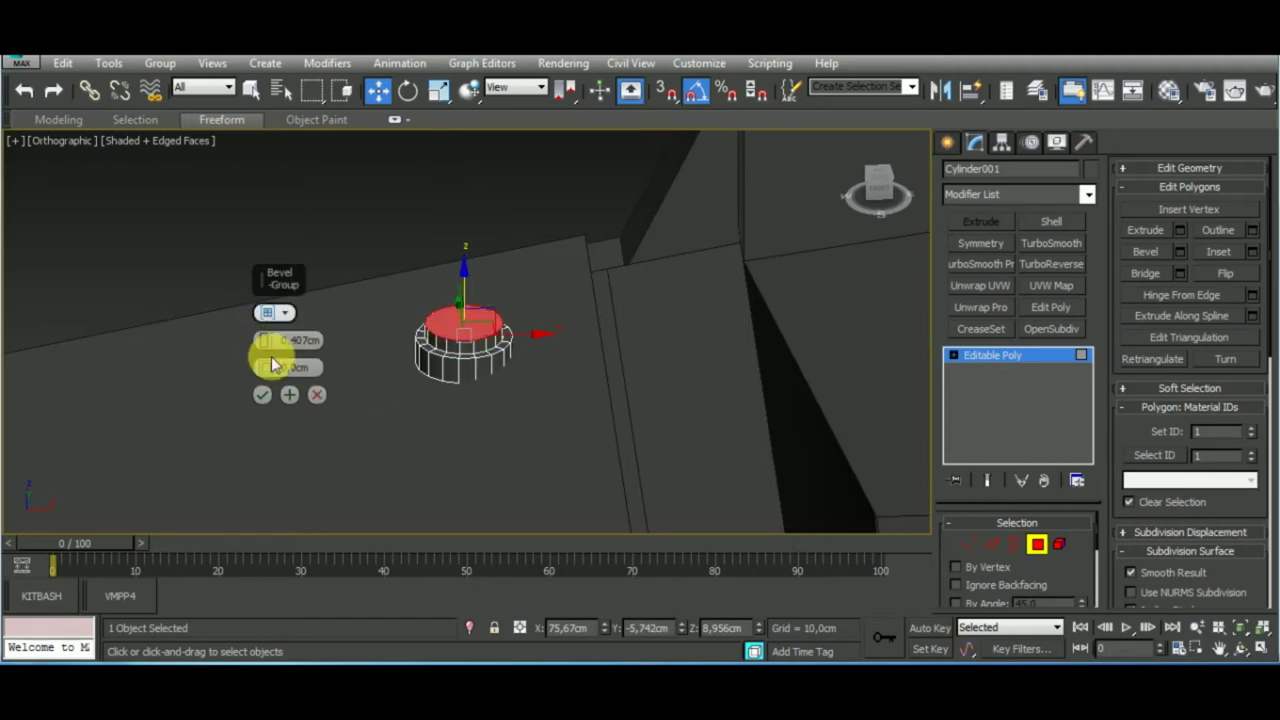
pyautogui.click(316, 394)
pyautogui.click(1036, 545)
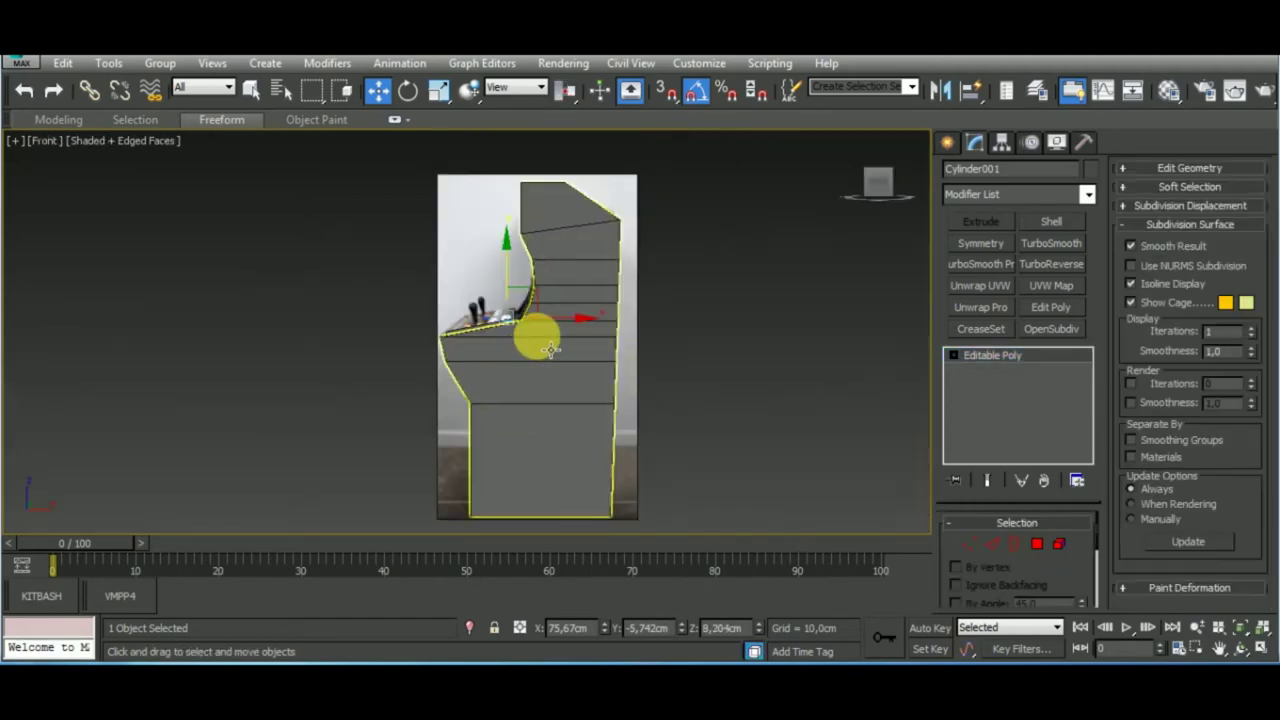
# Tilt the button so it matches the deck slope
pyautogui.press('z')
pyautogui.scroll(-4, 521, 315)
pyautogui.press('e')
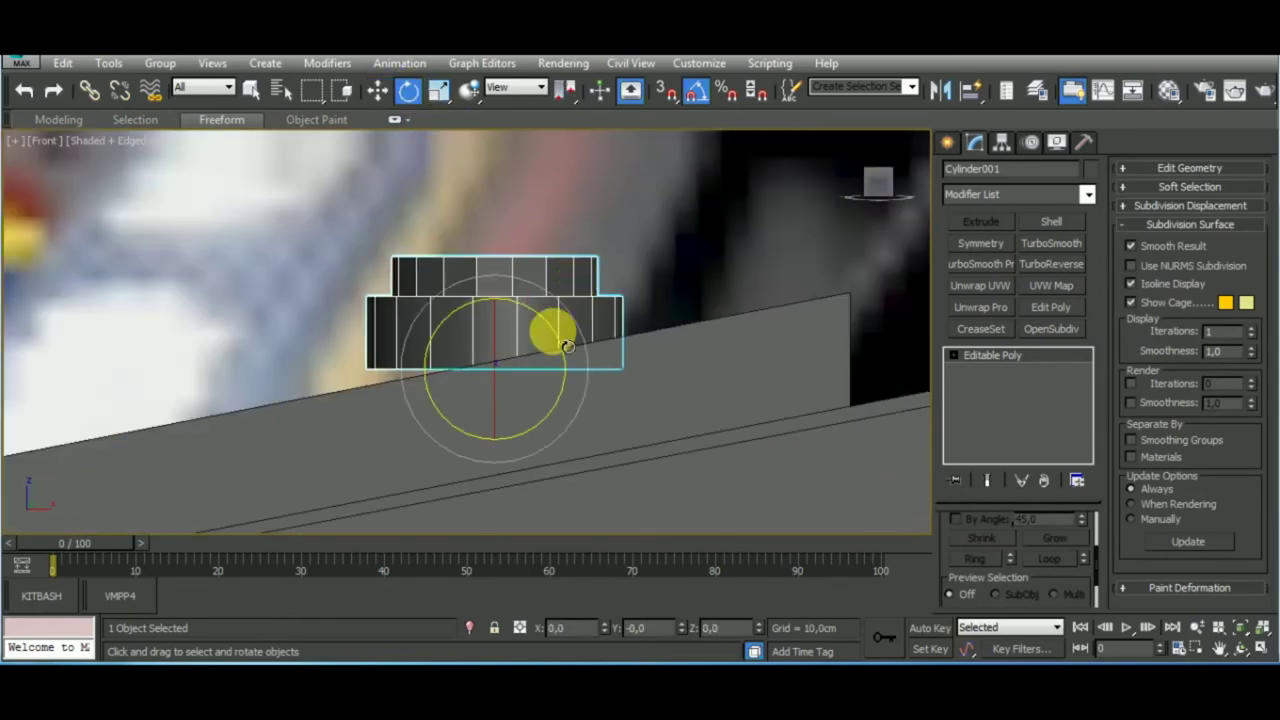
pyautogui.moveTo(566, 345); pyautogui.dragTo(543, 322)
pyautogui.click(377, 90)
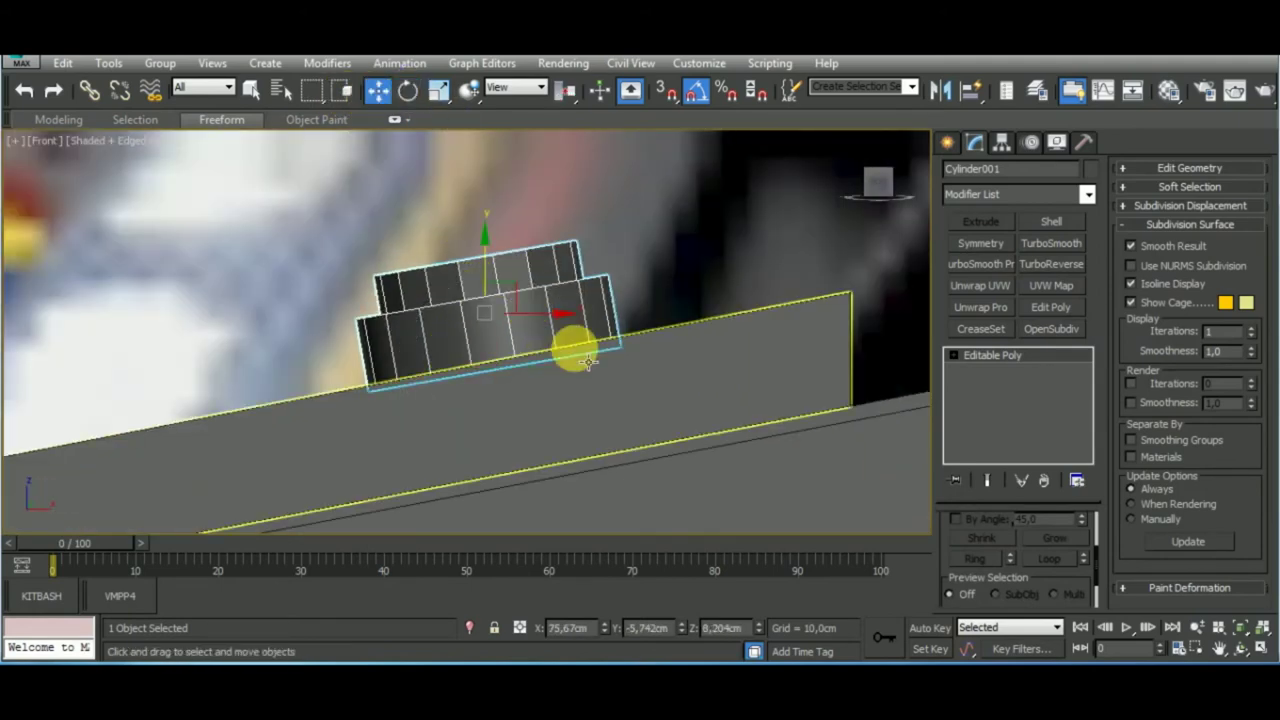
pyautogui.press('t')
pyautogui.scroll(-3, 606, 360)
# Clone the button downward into copies forming columns of buttons
pyautogui.scroll(5, 610, 330)
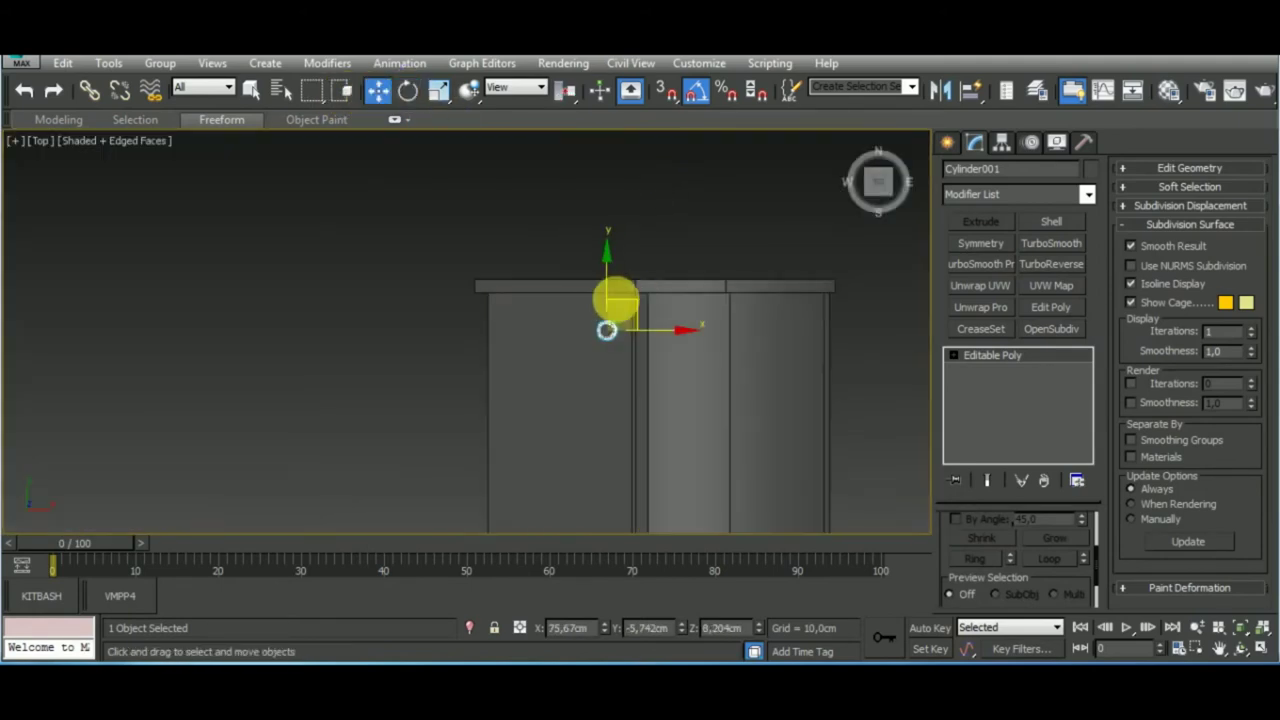
pyautogui.keyDown('shift'); pyautogui.moveTo(612, 302); pyautogui.dragTo(612, 358); pyautogui.keyUp('shift')
pyautogui.click(645, 432)
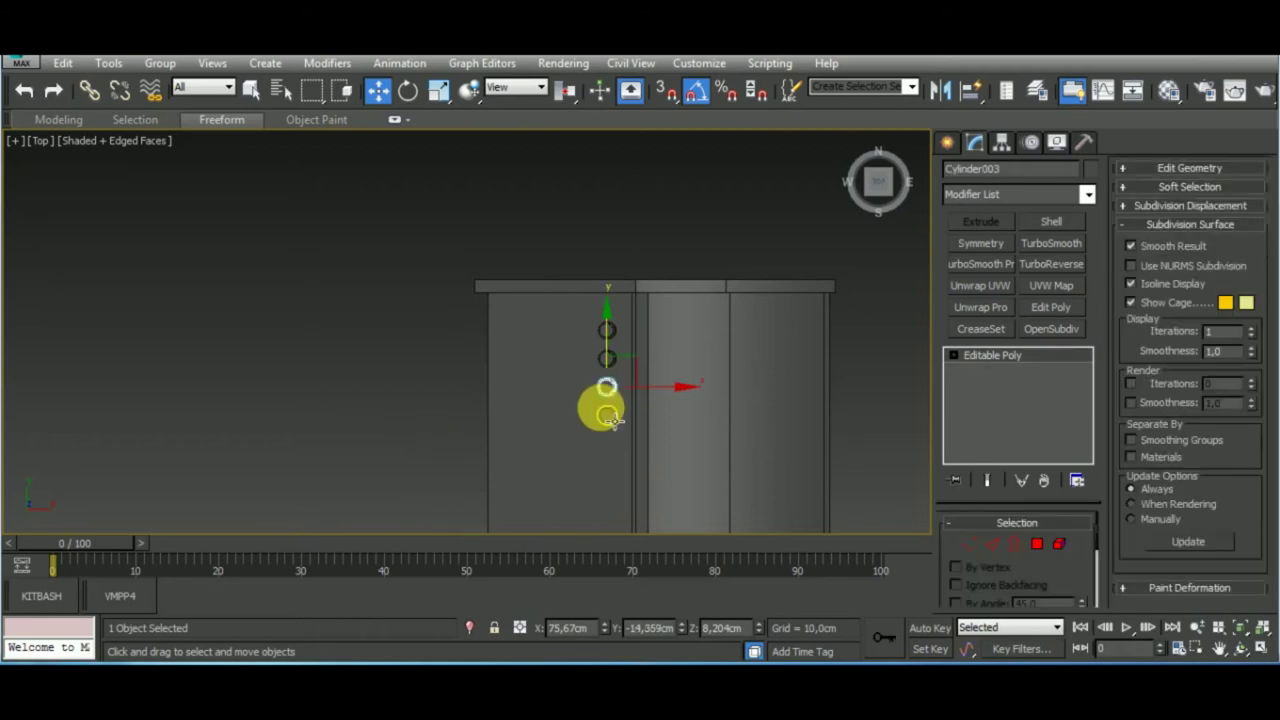
pyautogui.moveTo(596, 348)
pyautogui.mouseDown()
pyautogui.moveTo(659, 402)
pyautogui.moveTo(585, 403)
pyautogui.moveTo(609, 400)
pyautogui.mouseUp()
pyautogui.click(641, 435)
pyautogui.click(645, 432)
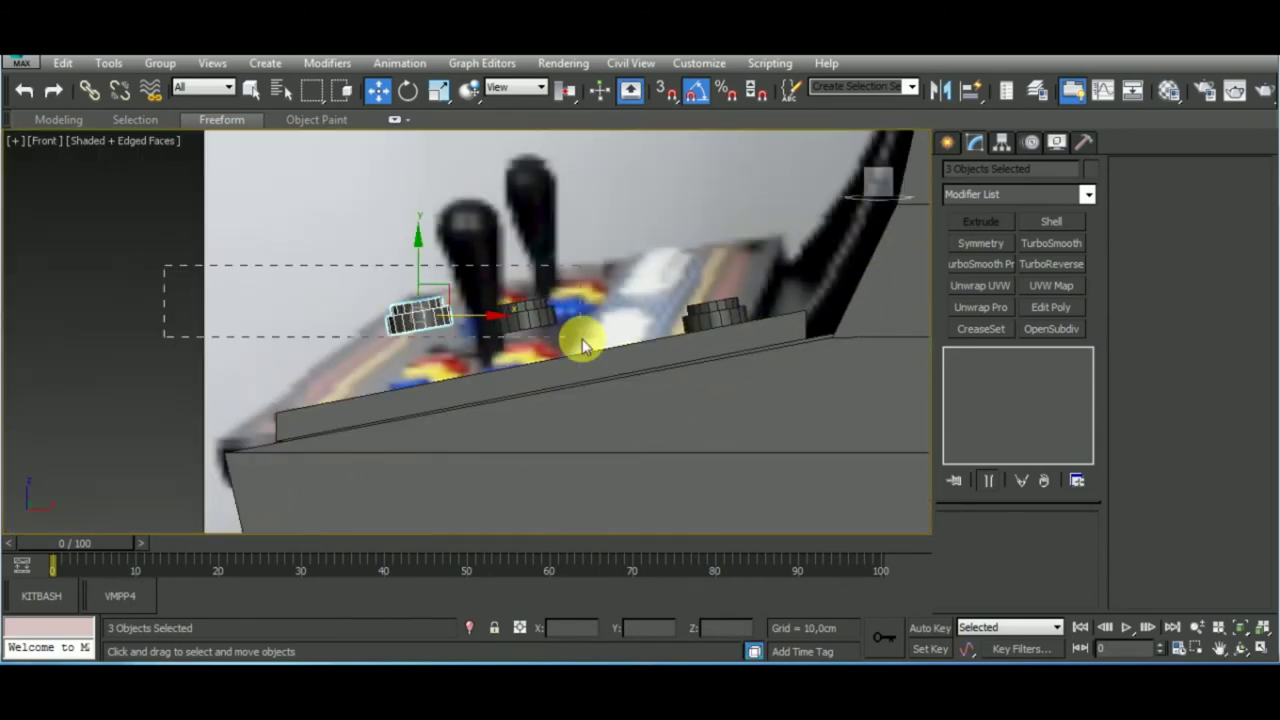
# Lower the six selected buttons down onto the deck
pyautogui.keyDown('ctrl'); pyautogui.moveTo(583, 345); pyautogui.dragTo(400, 286); pyautogui.keyUp('ctrl')
pyautogui.keyDown('ctrl'); pyautogui.moveTo(126, 214); pyautogui.dragTo(243, 271); pyautogui.keyUp('ctrl')
pyautogui.scroll(5, 498, 328)
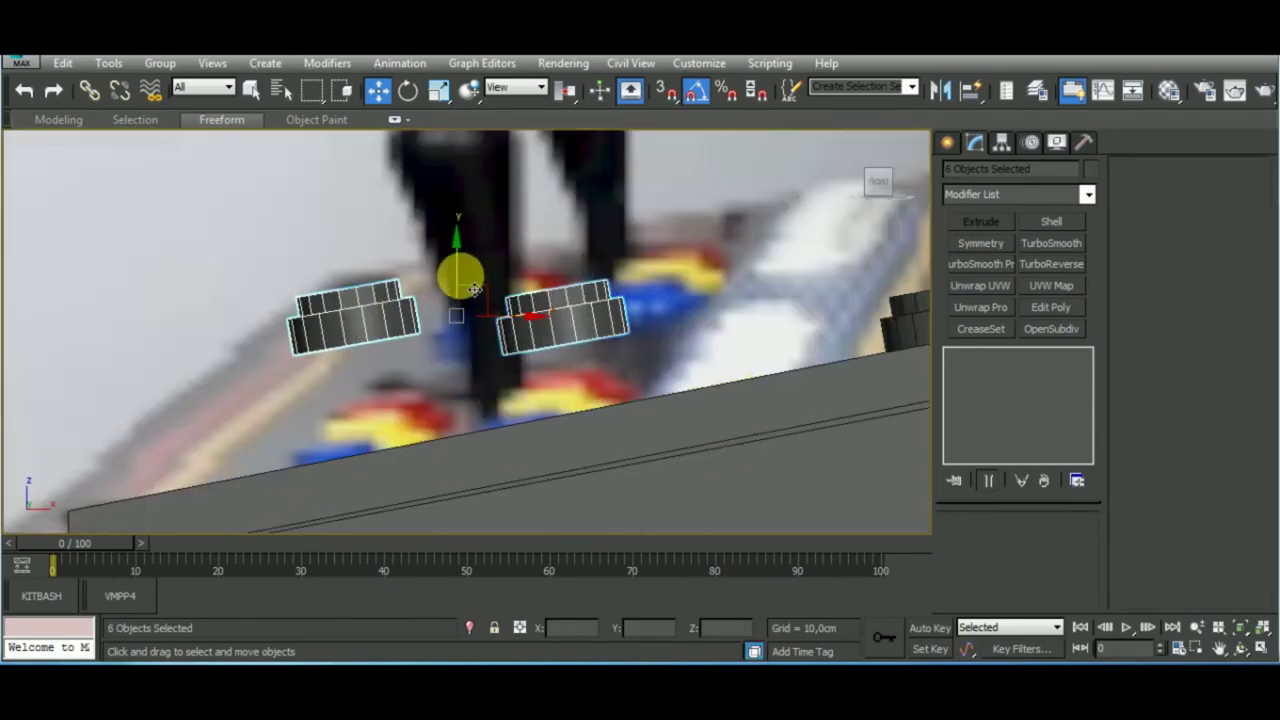
pyautogui.moveTo(474, 289); pyautogui.dragTo(497, 366)
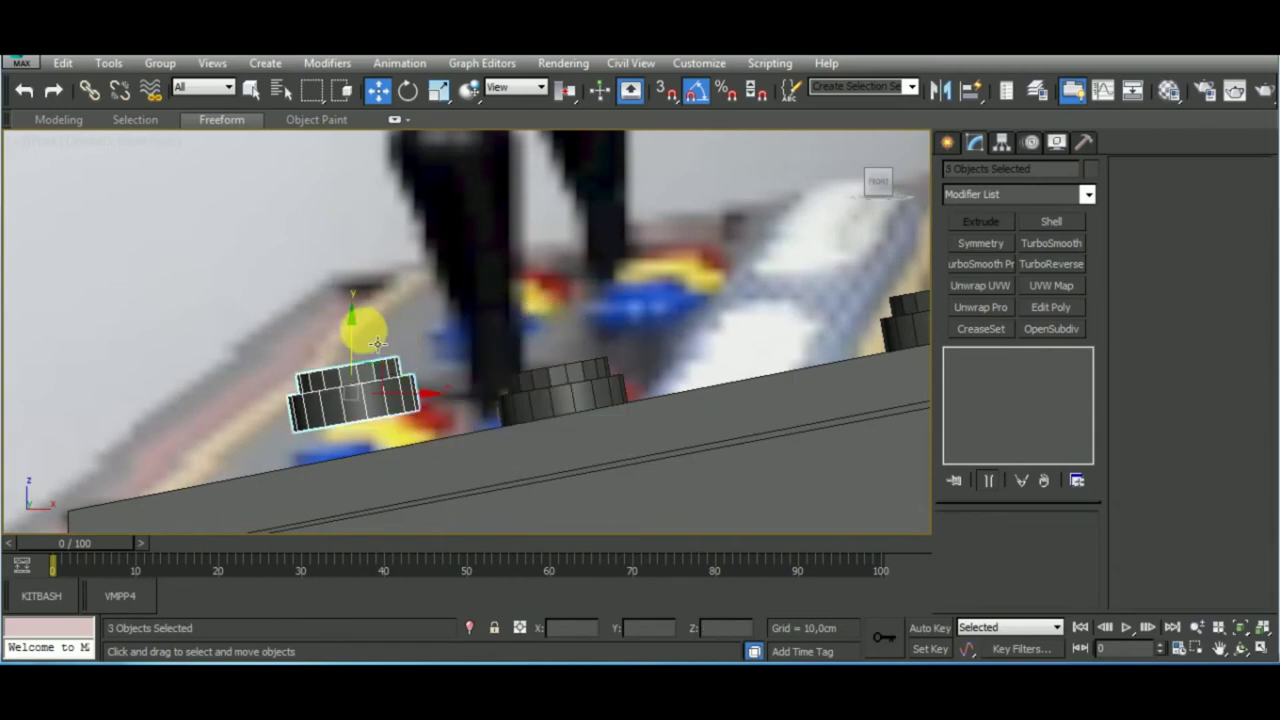
pyautogui.moveTo(357, 323); pyautogui.dragTo(351, 366)
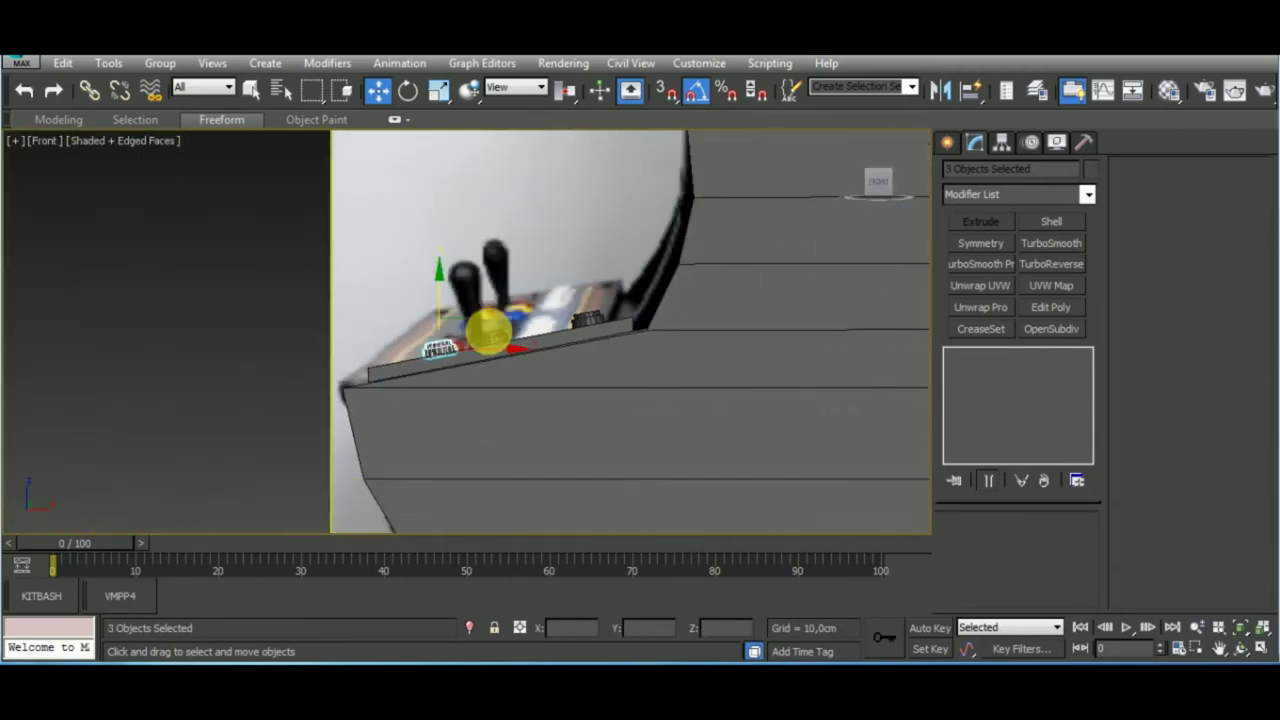
pyautogui.moveTo(488, 331)
pyautogui.keyDown('alt'); pyautogui.mouseDown(button='middle')
pyautogui.moveTo(757, 486)
pyautogui.moveTo(671, 386)
pyautogui.mouseUp(button='middle'); pyautogui.keyUp('alt')
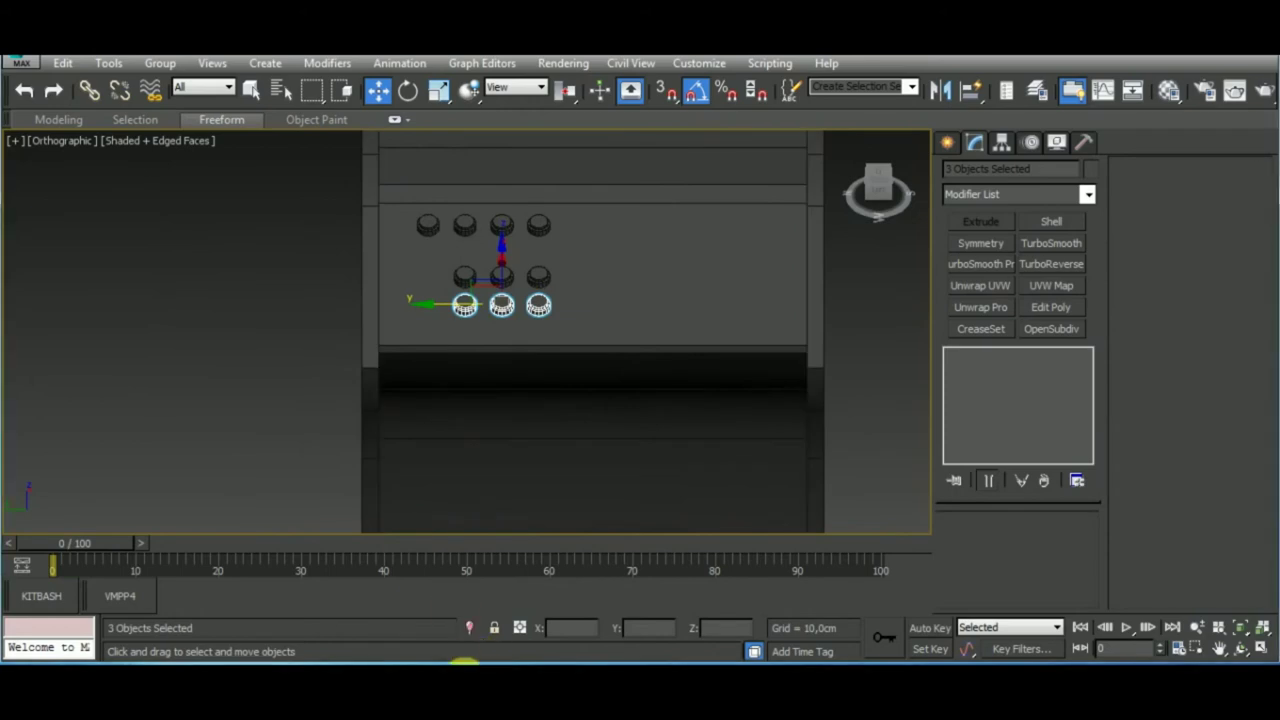
# Shift the top row of four knobs to the left
pyautogui.click(428, 225)
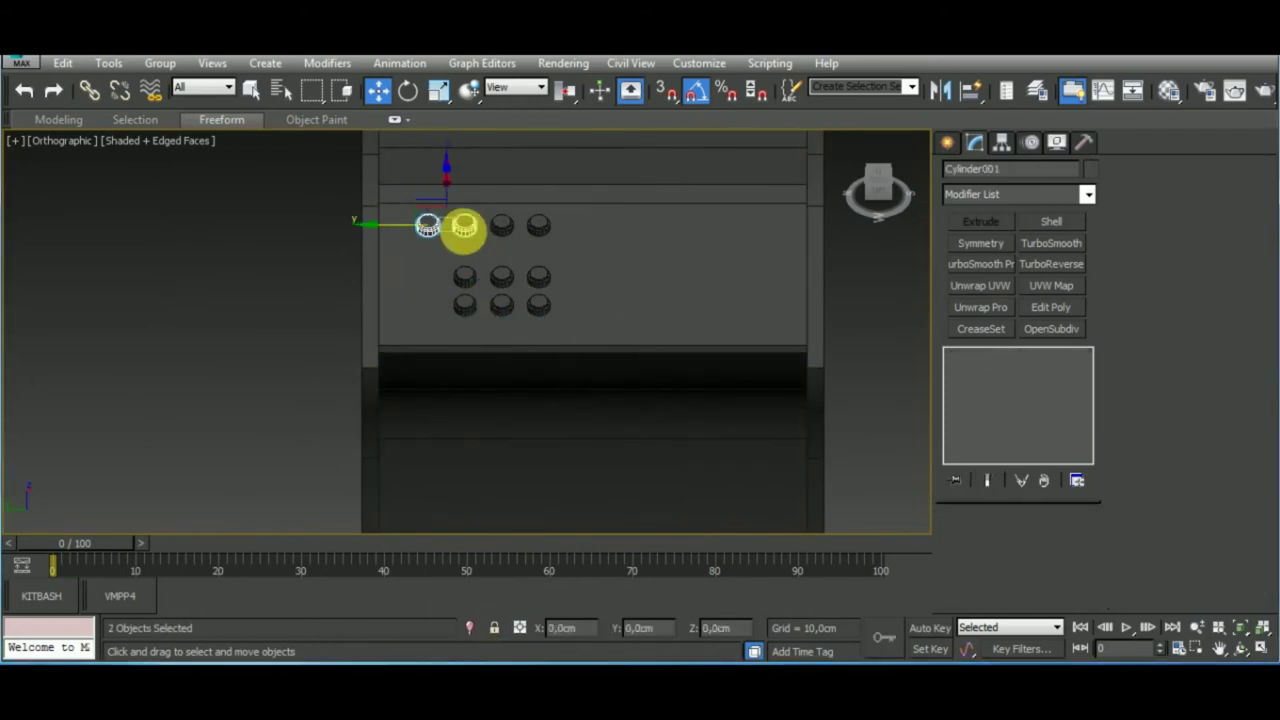
pyautogui.keyDown('ctrl'); pyautogui.click(465, 225); pyautogui.keyUp('ctrl')
pyautogui.keyDown('ctrl'); pyautogui.click(501, 225); pyautogui.keyUp('ctrl')
pyautogui.keyDown('ctrl'); pyautogui.click(538, 225); pyautogui.keyUp('ctrl')
pyautogui.moveTo(449, 241); pyautogui.dragTo(428, 241)
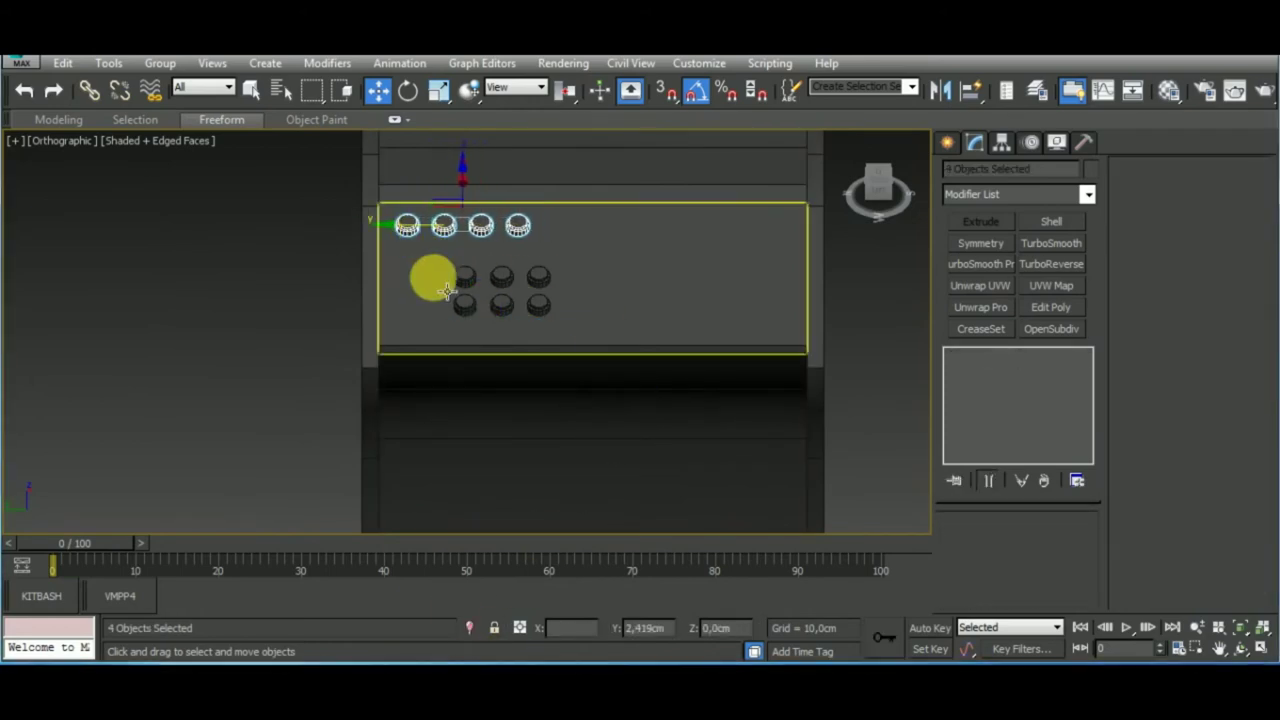
# Select the six grid knobs and orbit around the cabinet to inspect them
pyautogui.click(464, 277)
pyautogui.keyDown('ctrl'); pyautogui.click(464, 305); pyautogui.keyUp('ctrl')
pyautogui.keyDown('ctrl'); pyautogui.click(501, 305); pyautogui.keyUp('ctrl')
pyautogui.keyDown('ctrl'); pyautogui.click(538, 277); pyautogui.keyUp('ctrl')
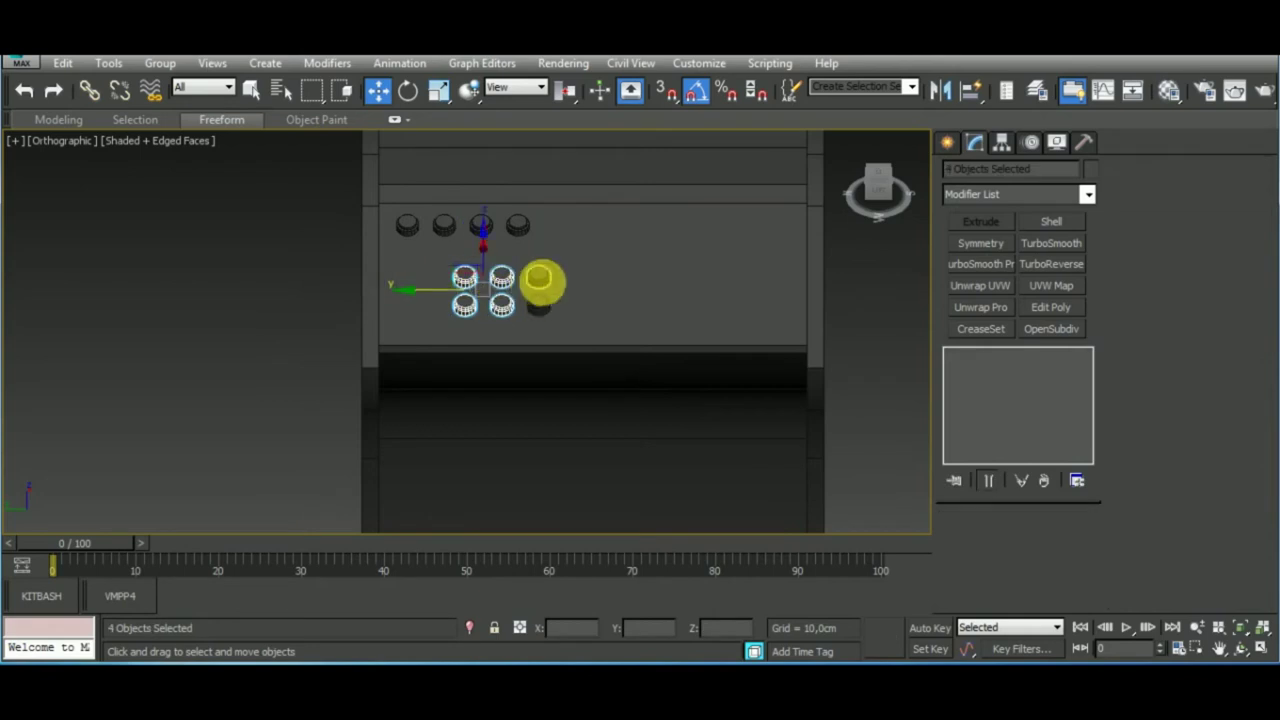
pyautogui.keyDown('ctrl'); pyautogui.click(538, 305); pyautogui.keyUp('ctrl')
pyautogui.press('t')
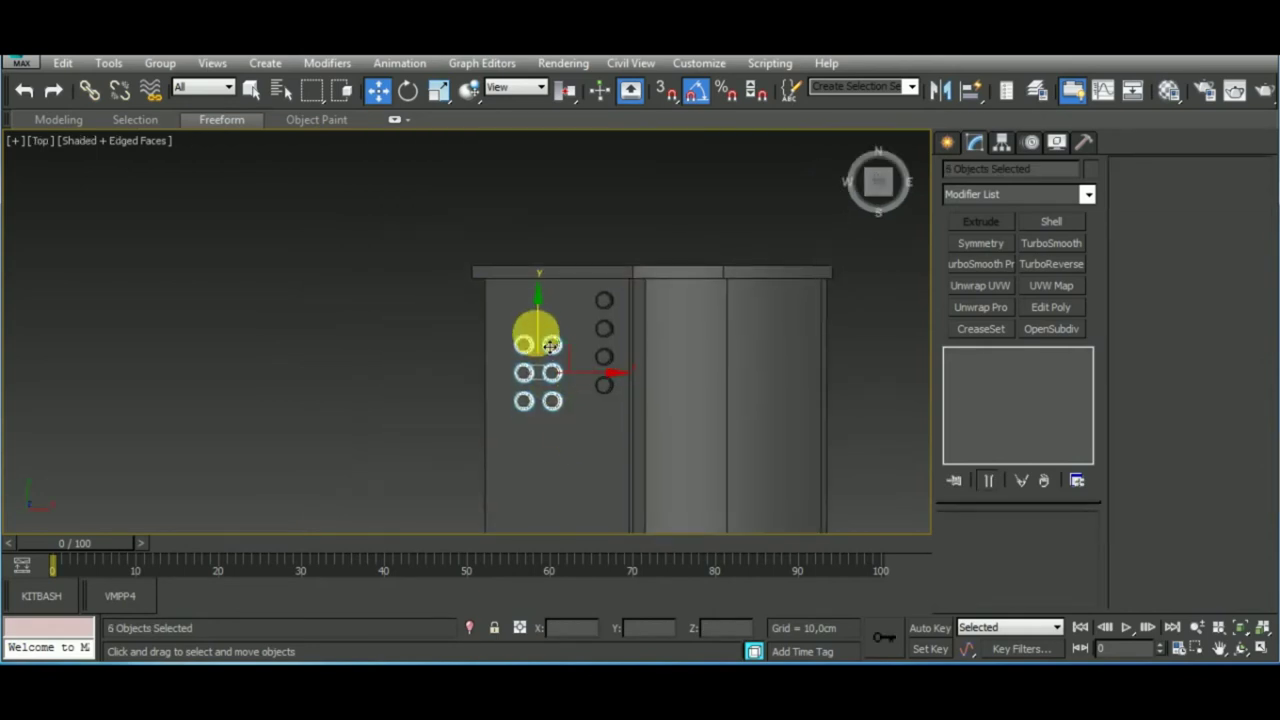
pyautogui.moveTo(551, 357)
pyautogui.keyDown('alt'); pyautogui.mouseDown(button='middle')
pyautogui.moveTo(686, 357)
pyautogui.moveTo(771, 329)
pyautogui.mouseUp(button='middle'); pyautogui.keyUp('alt')
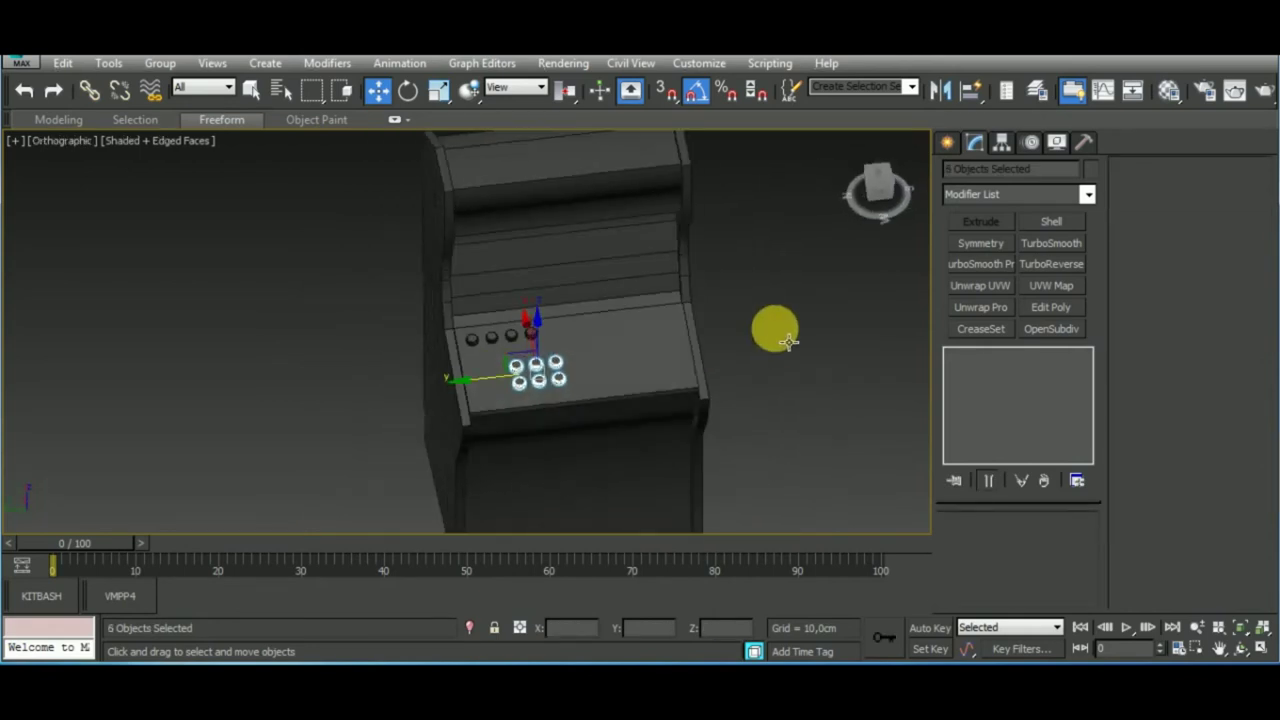
pyautogui.moveTo(786, 418)
pyautogui.keyDown('alt'); pyautogui.mouseDown(button='middle')
pyautogui.moveTo(752, 386)
pyautogui.moveTo(791, 343)
pyautogui.moveTo(794, 366)
pyautogui.moveTo(583, 330)
pyautogui.mouseUp(button='middle'); pyautogui.keyUp('alt')
pyautogui.scroll(3, 583, 330)
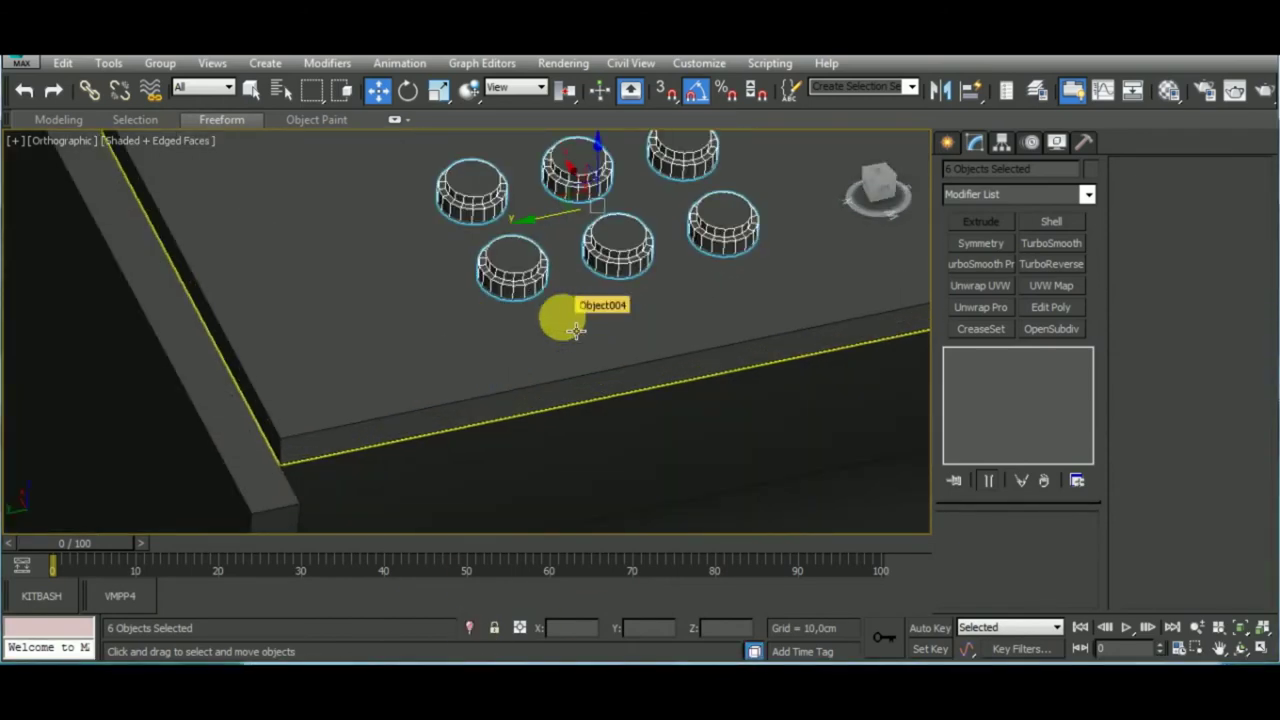
pyautogui.scroll(-2, 557, 314)
pyautogui.scroll(-3, 500, 309)
pyautogui.scroll(1, 744, 316)
# Pan the Top view to recentre the cabinet
pyautogui.press('t')
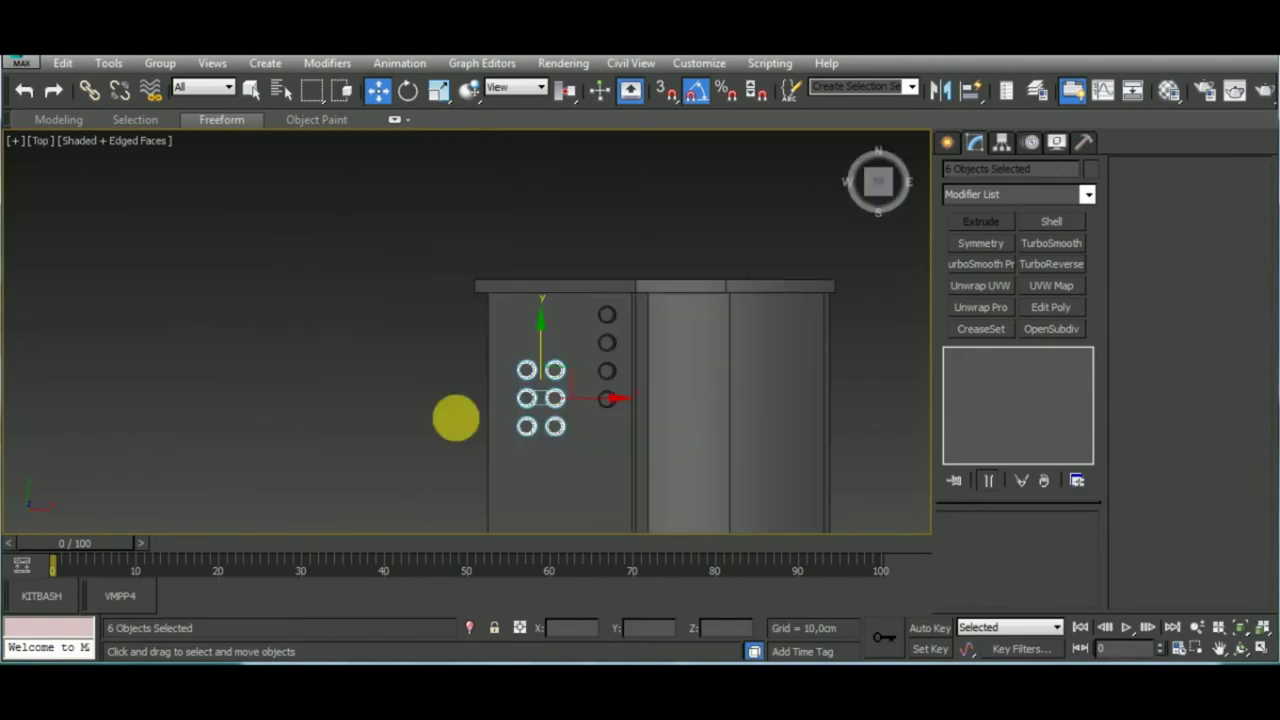
pyautogui.scroll(-2, 477, 309)
pyautogui.scroll(-2, 446, 273)
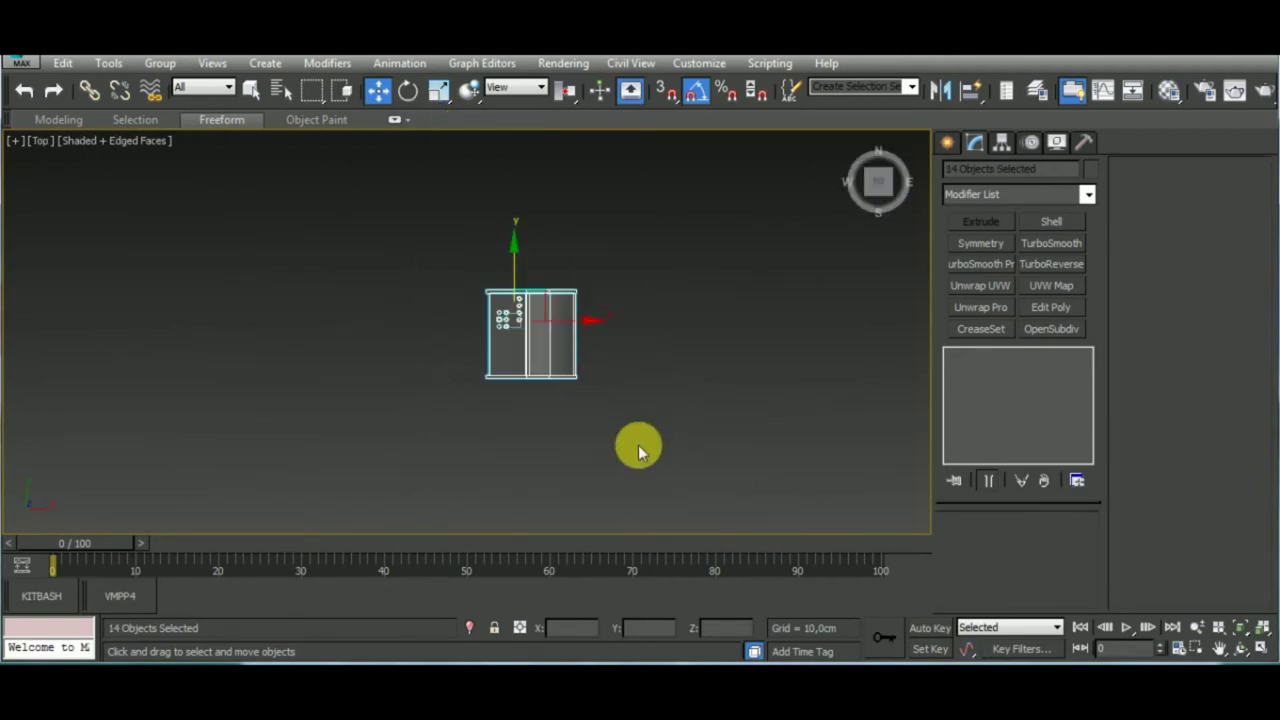
pyautogui.moveTo(638, 445); pyautogui.dragTo(676, 457, button='middle')
pyautogui.moveTo(599, 474); pyautogui.dragTo(615, 483, button='middle')
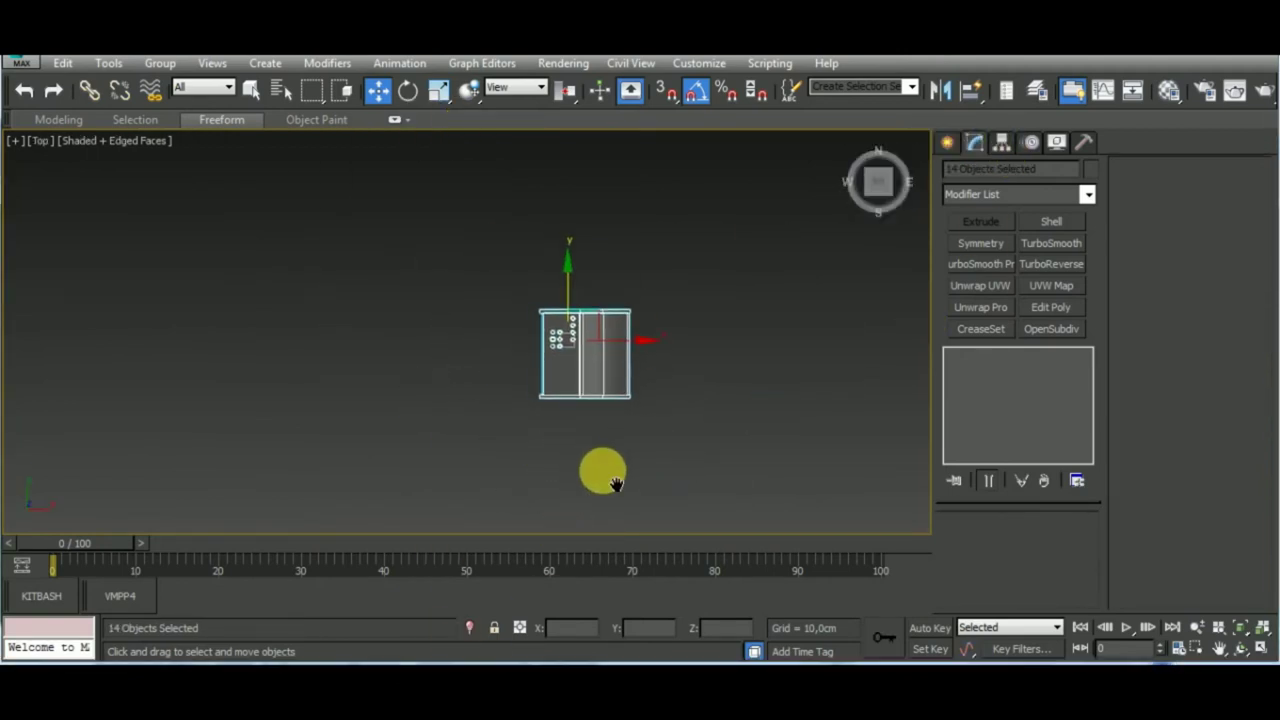
# Create a new small cylinder to the left of the cabinet
pyautogui.click(948, 145)
pyautogui.click(980, 301)
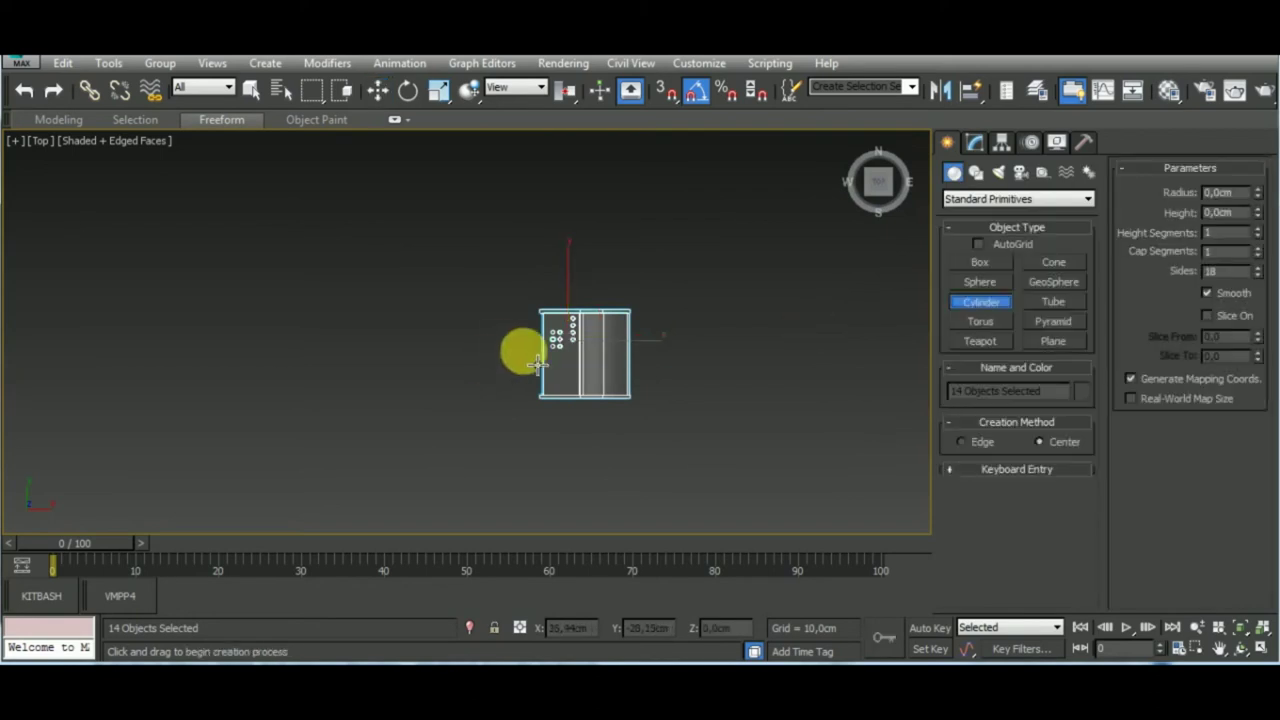
pyautogui.moveTo(505, 346); pyautogui.dragTo(520, 350)
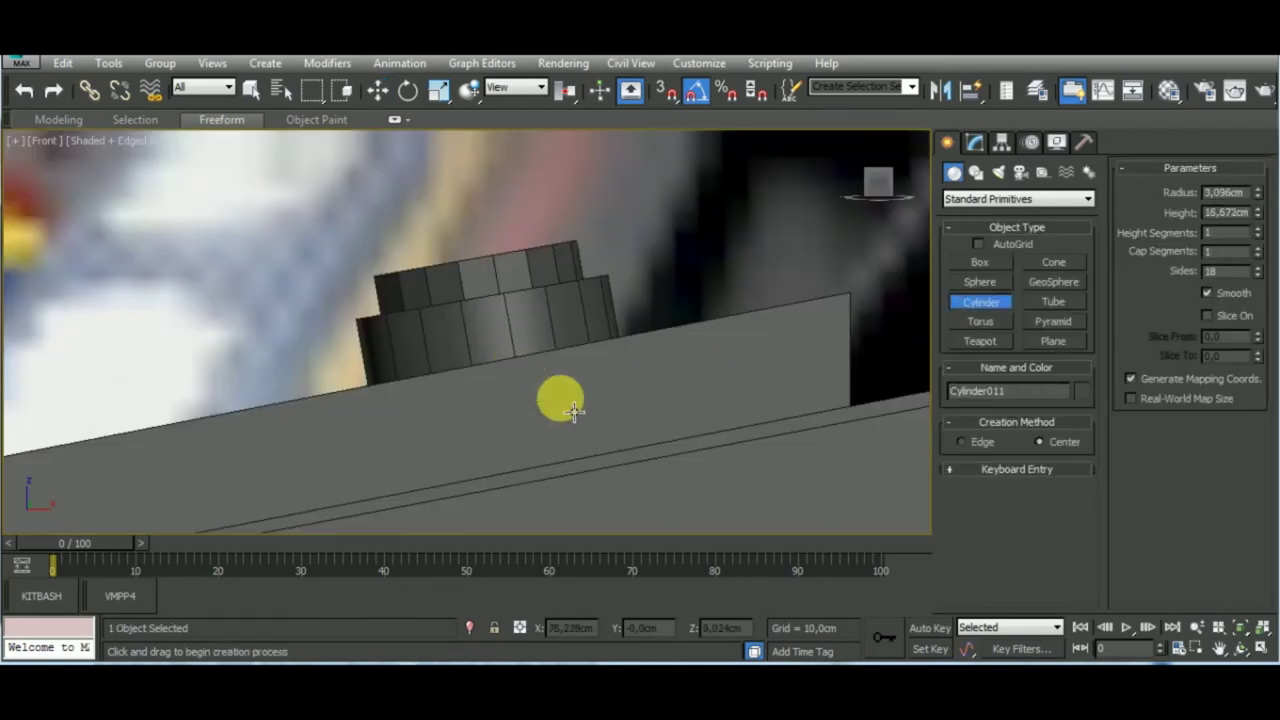
pyautogui.press('f')
# Convert Cylinder011 to Editable Poly and scale its end vertices into a taper
pyautogui.click(438, 90)
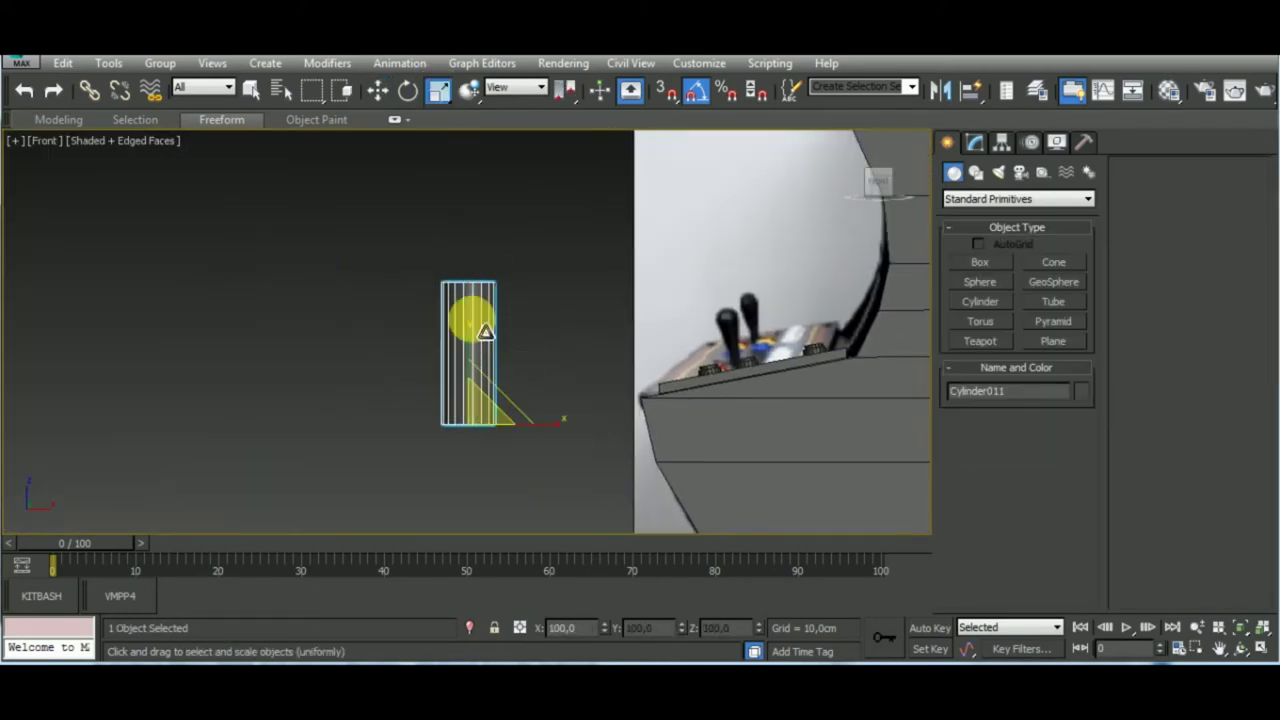
pyautogui.click(975, 142)
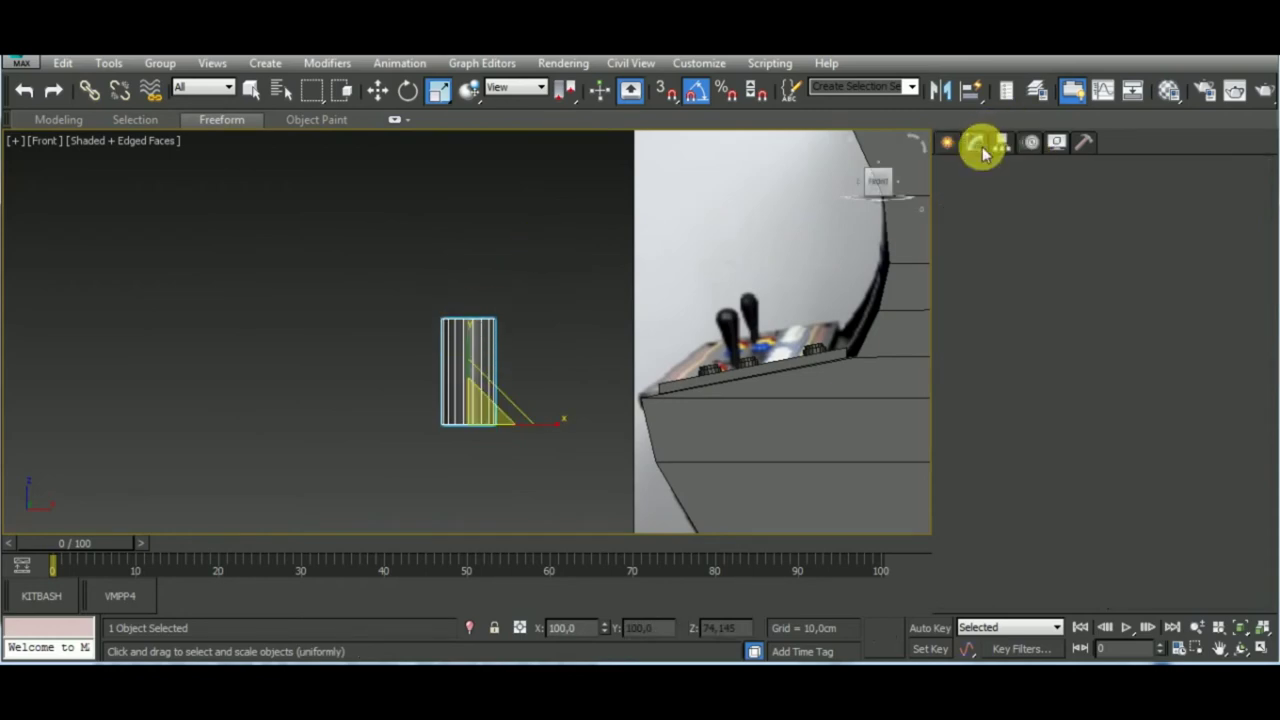
pyautogui.rightClick(1020, 376)
pyautogui.click(1074, 500)
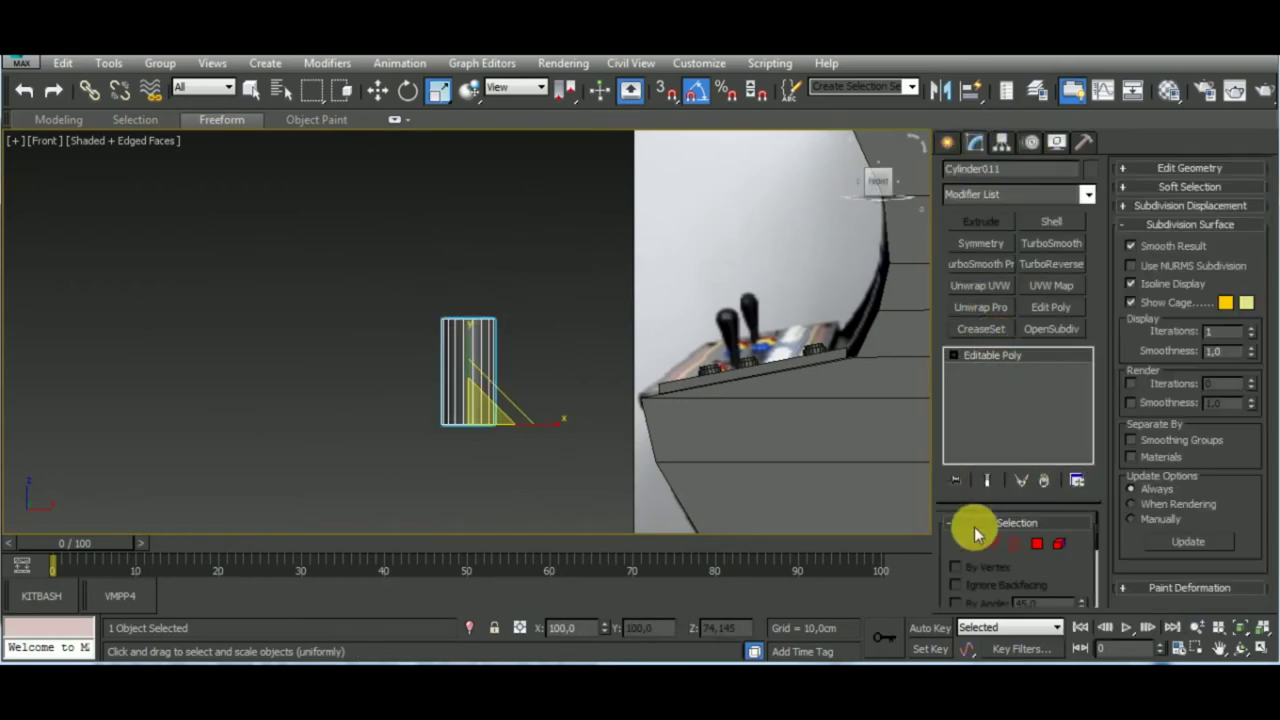
pyautogui.moveTo(500, 428); pyautogui.dragTo(546, 489)
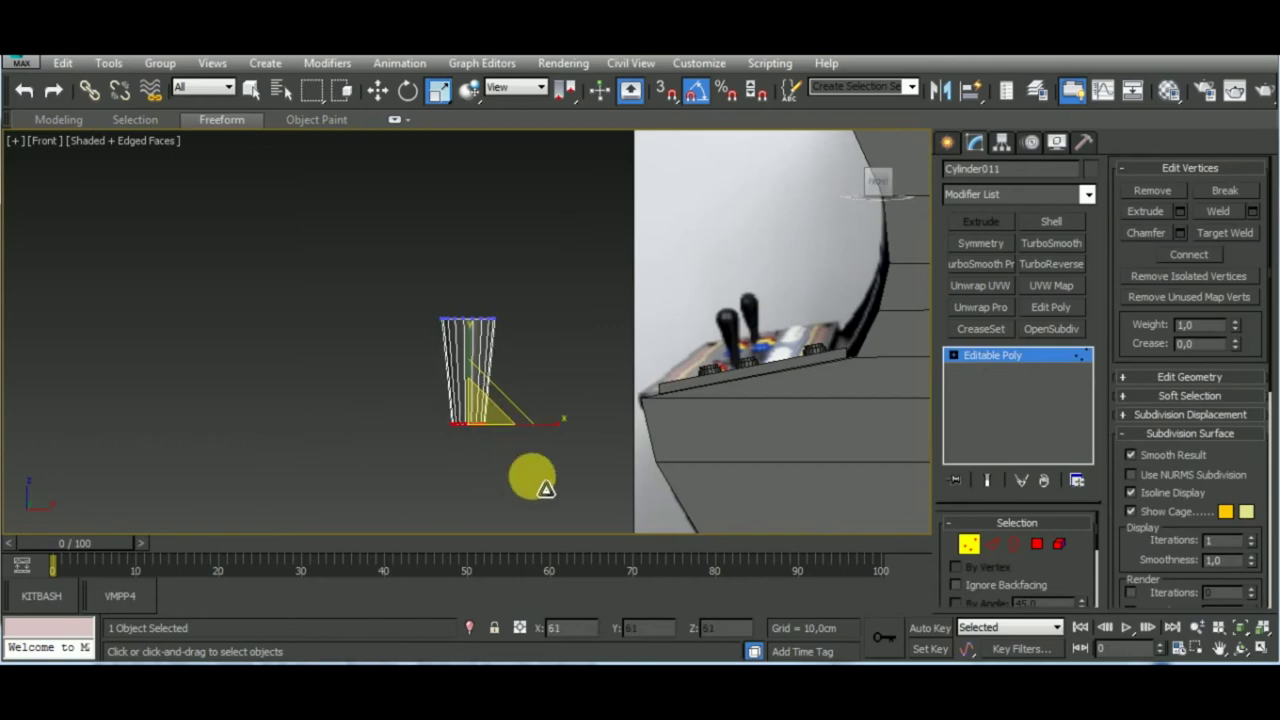
pyautogui.moveTo(541, 341)
pyautogui.keyDown('alt'); pyautogui.mouseDown(button='middle')
pyautogui.moveTo(573, 383)
pyautogui.moveTo(477, 409)
pyautogui.mouseUp(button='middle'); pyautogui.keyUp('alt')
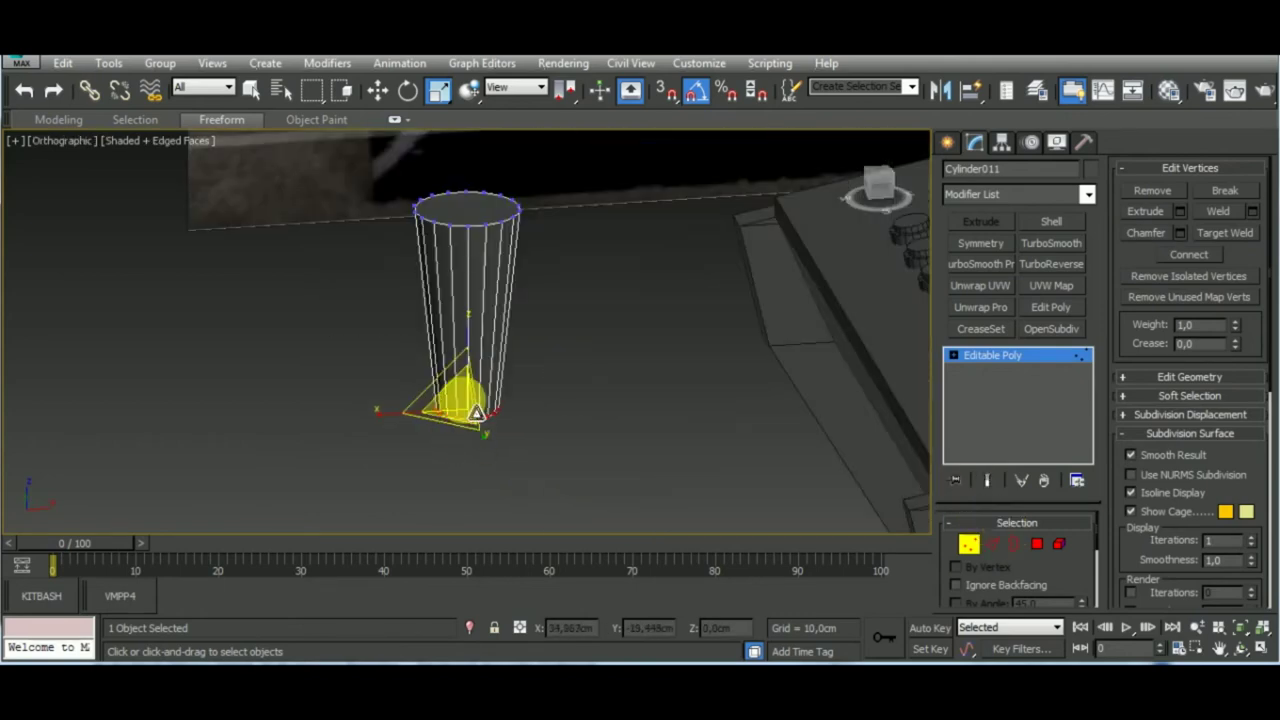
# Try a 3.691cm chamfer on the top edges, then discard it
pyautogui.click(1037, 545)
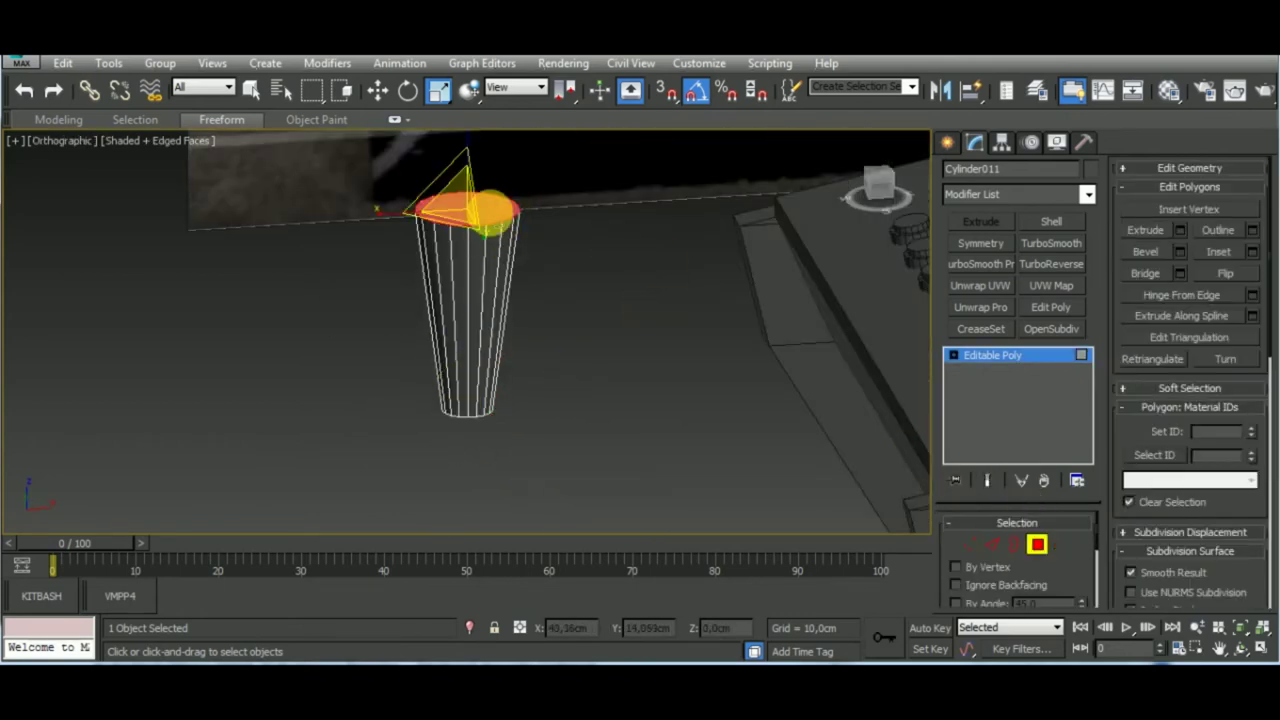
pyautogui.click(993, 547)
pyautogui.click(1181, 273)
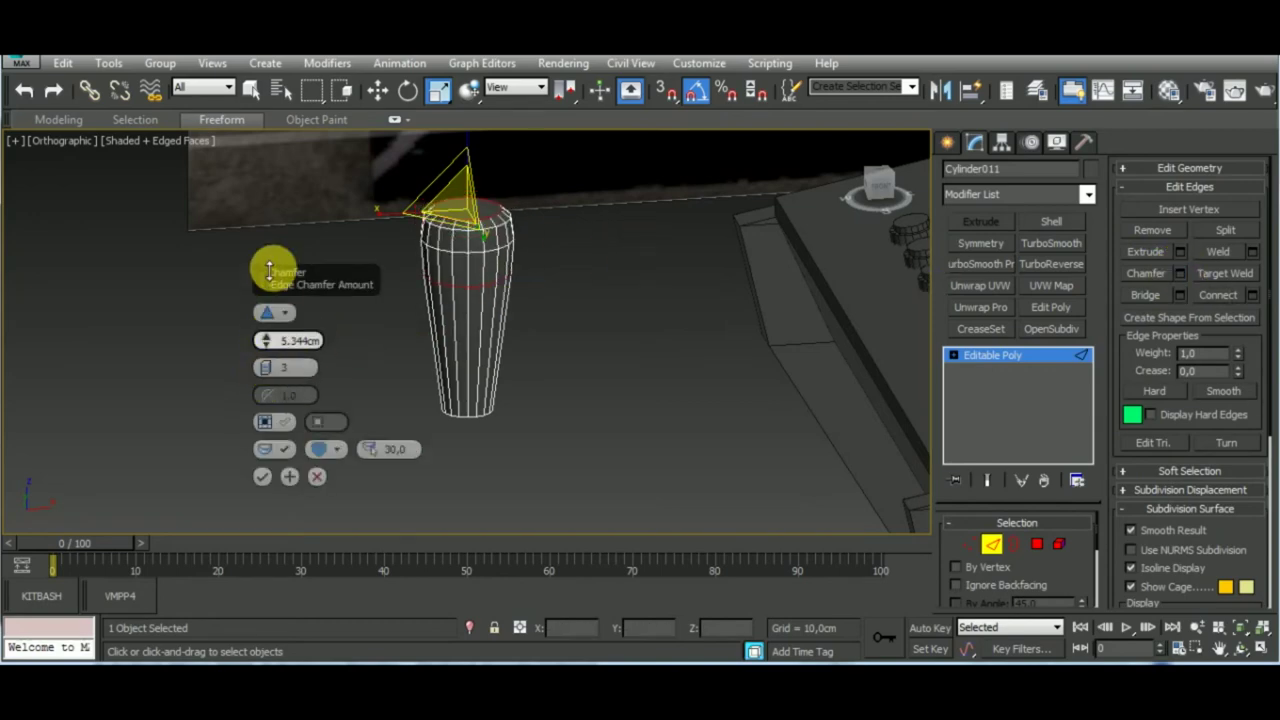
pyautogui.keyDown('alt'); pyautogui.moveTo(529, 451); pyautogui.dragTo(543, 409, button='middle'); pyautogui.keyUp('alt')
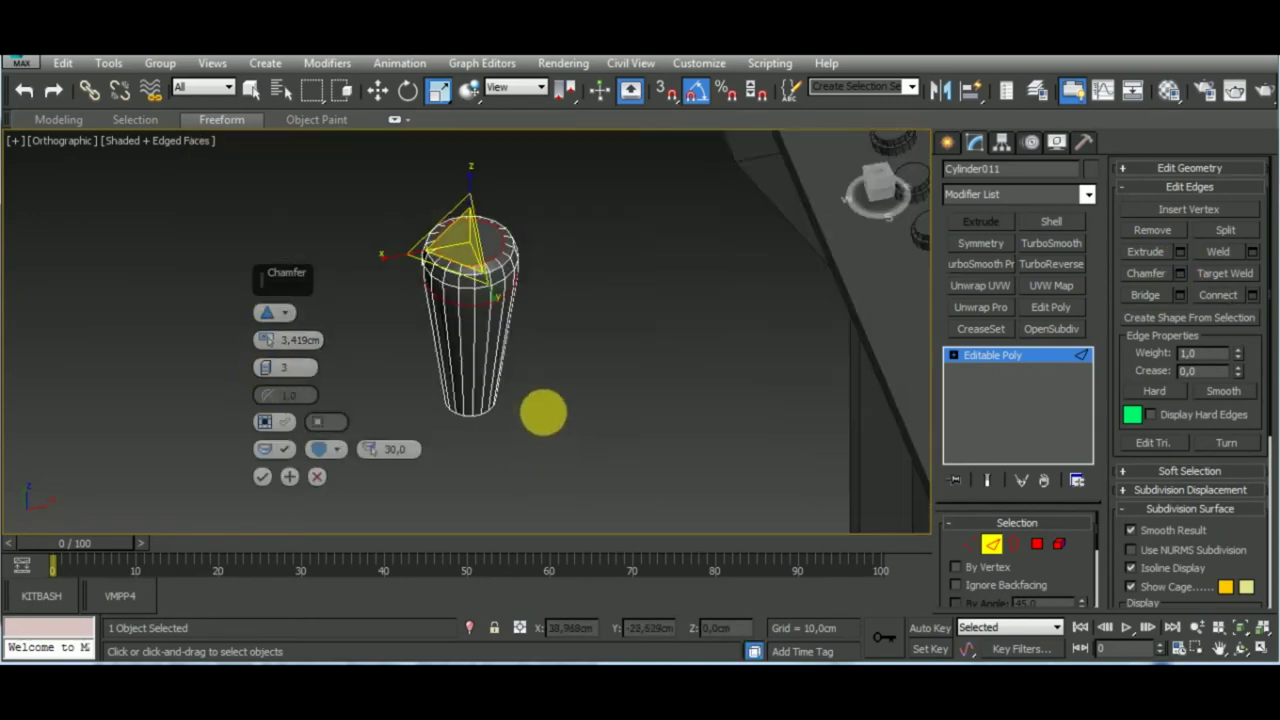
pyautogui.scroll(5, 509, 317)
pyautogui.moveTo(273, 354); pyautogui.dragTo(271, 330)
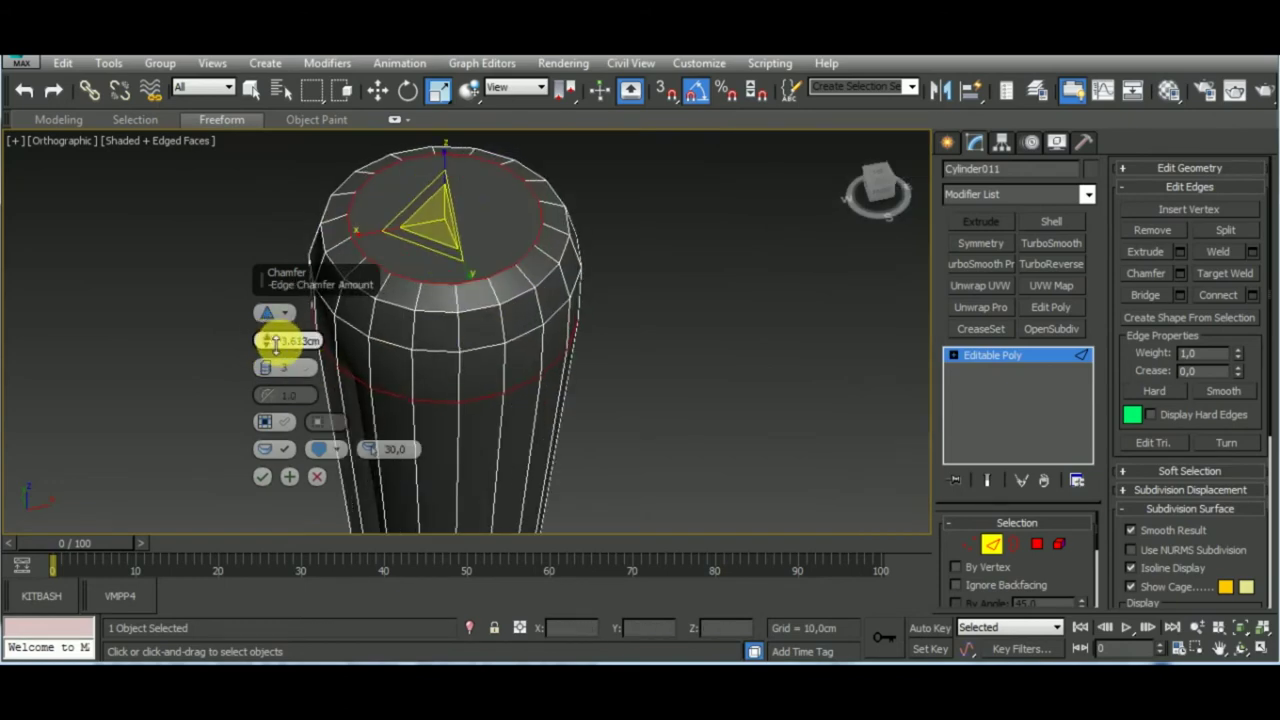
pyautogui.click(317, 476)
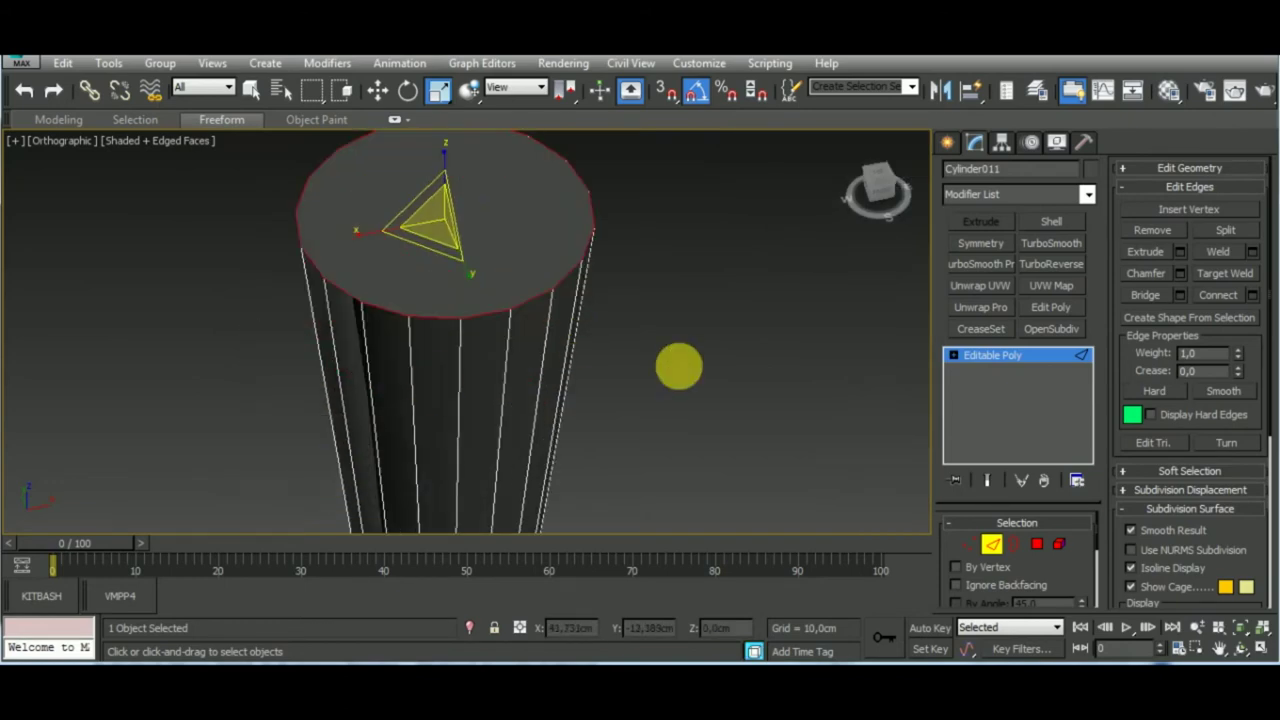
# Inset the top face by 1.0cm and collapse it to a centre vertex
pyautogui.click(1039, 548)
pyautogui.click(1252, 253)
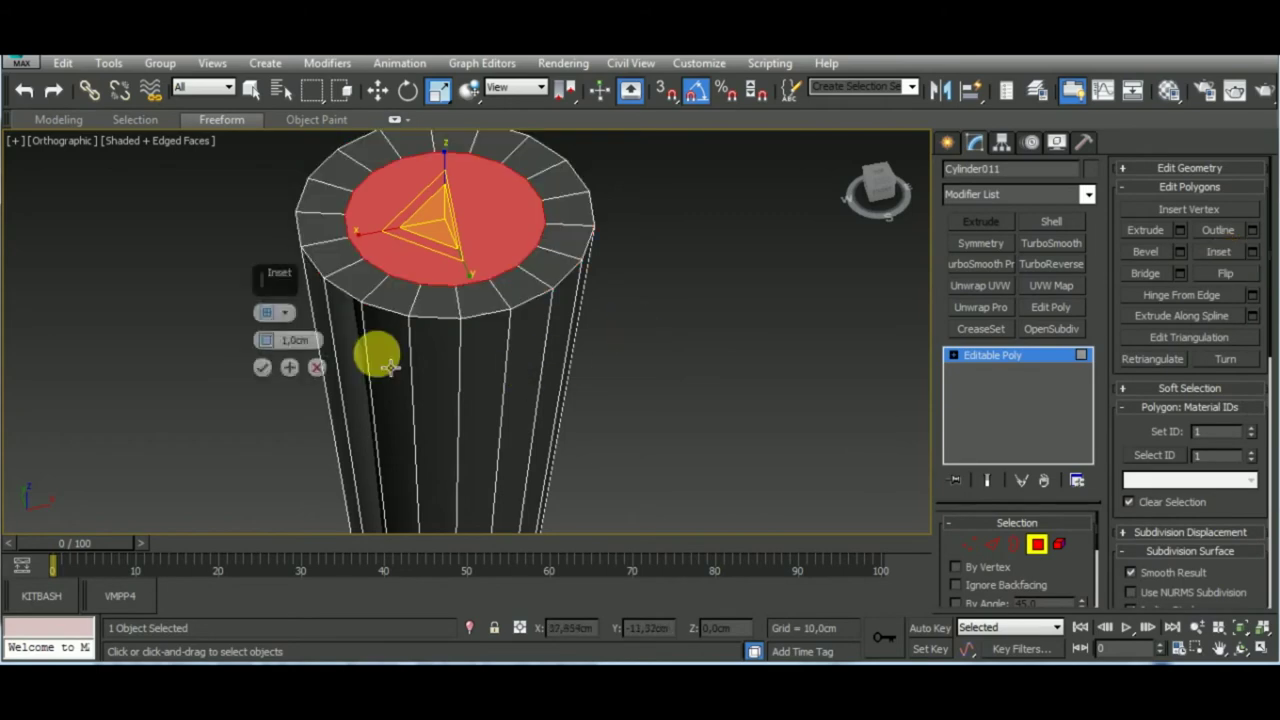
pyautogui.click(263, 368)
pyautogui.rightClick(428, 371)
pyautogui.click(390, 170)
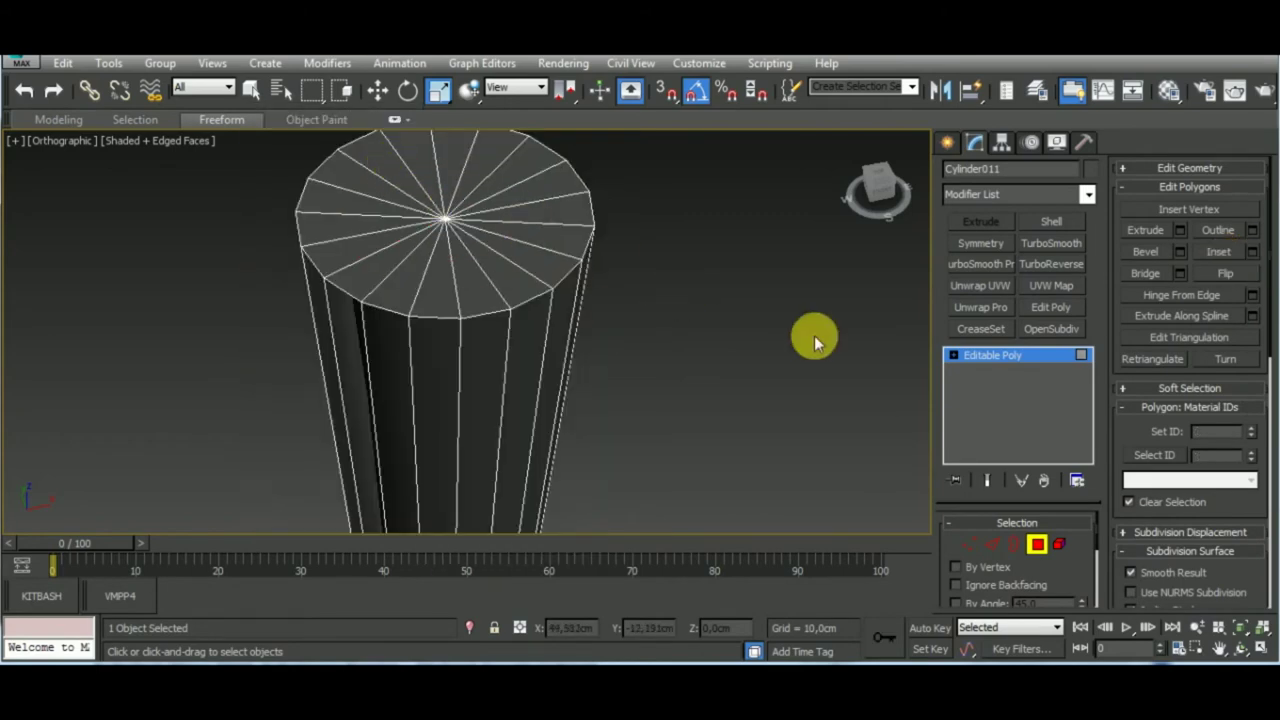
# Round the top rim with a 4-segment chamfer
pyautogui.click(993, 543)
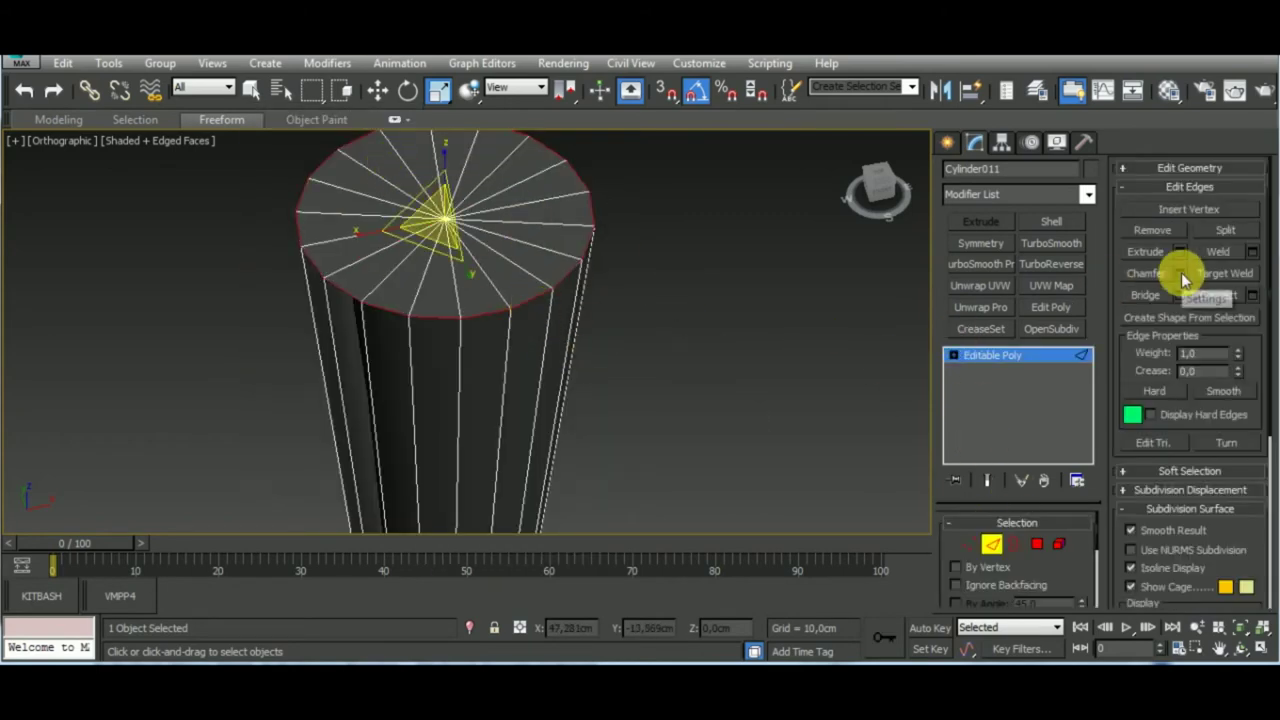
pyautogui.click(1181, 272)
pyautogui.moveTo(279, 388); pyautogui.dragTo(270, 322)
pyautogui.moveTo(628, 383)
pyautogui.keyDown('alt'); pyautogui.mouseDown(button='middle')
pyautogui.moveTo(669, 331)
pyautogui.moveTo(729, 323)
pyautogui.mouseUp(button='middle'); pyautogui.keyUp('alt')
pyautogui.scroll(2, 400, 306)
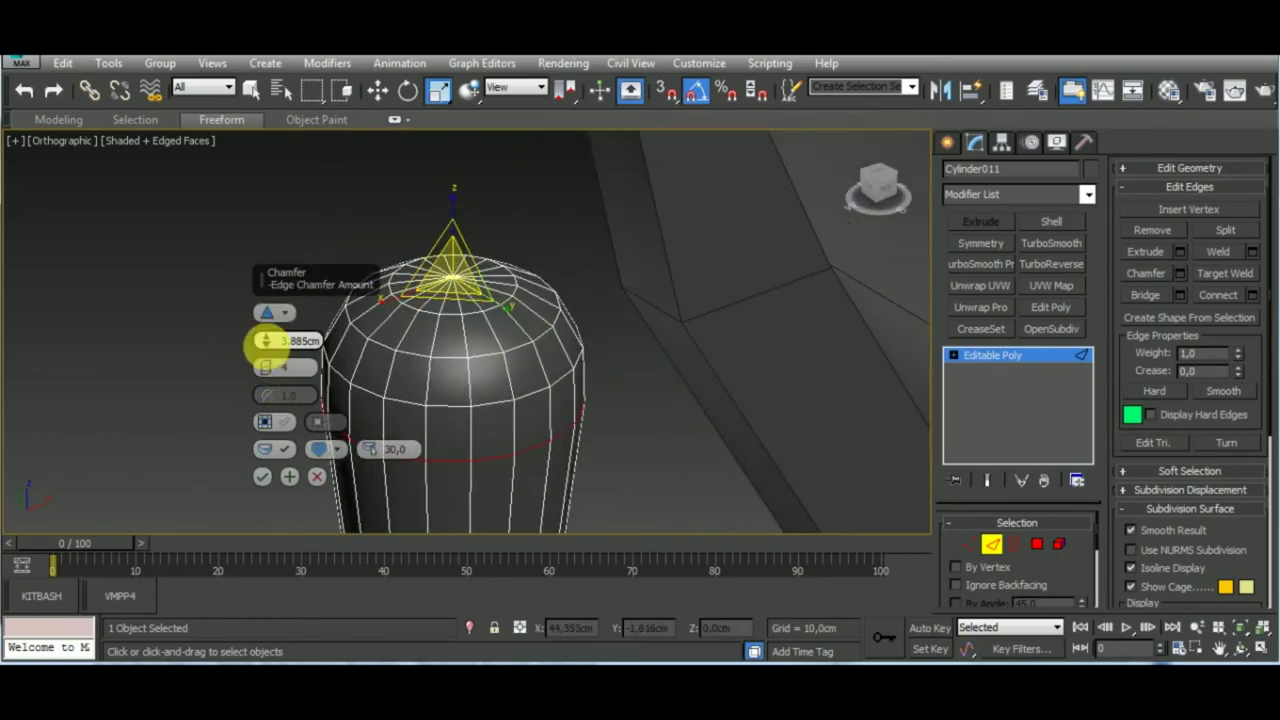
pyautogui.moveTo(265, 341)
pyautogui.mouseDown()
pyautogui.moveTo(268, 365)
pyautogui.moveTo(265, 340)
pyautogui.mouseUp()
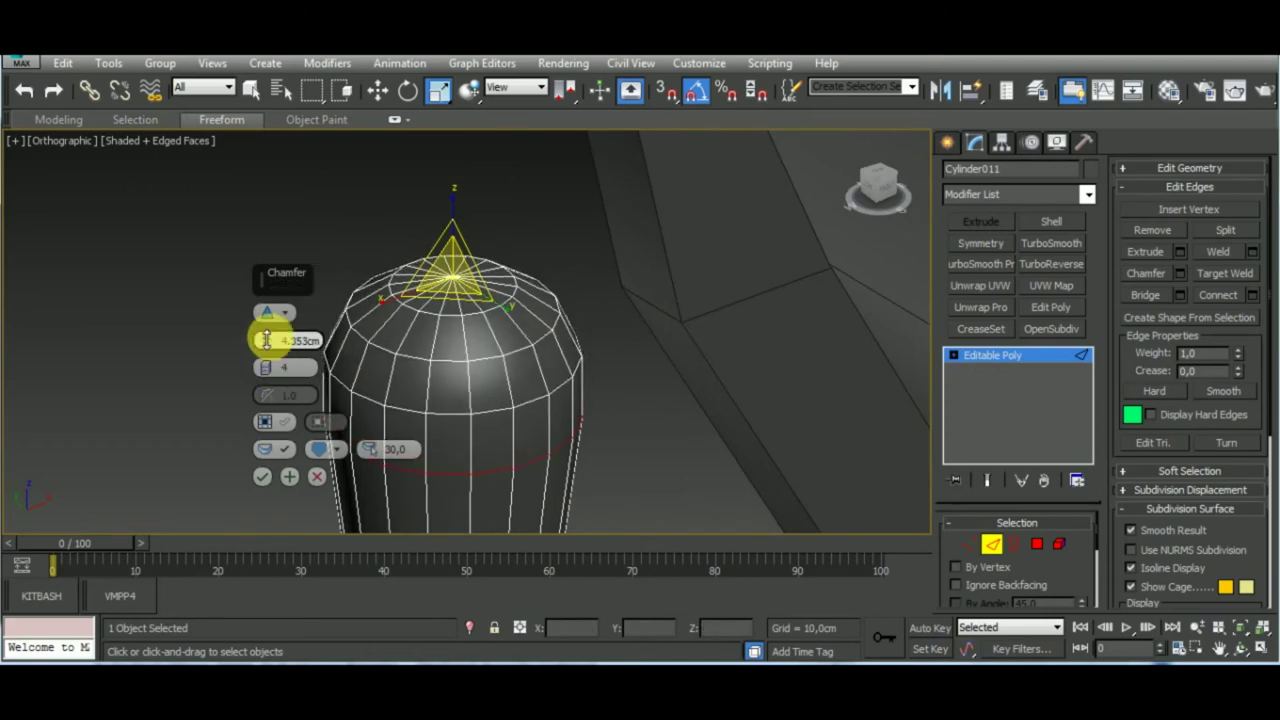
pyautogui.click(266, 476)
# Add a new edge loop near the handle's base with Connect
pyautogui.scroll(1, 297, 274)
pyautogui.scroll(-4, 443, 406)
pyautogui.scroll(5, 417, 388)
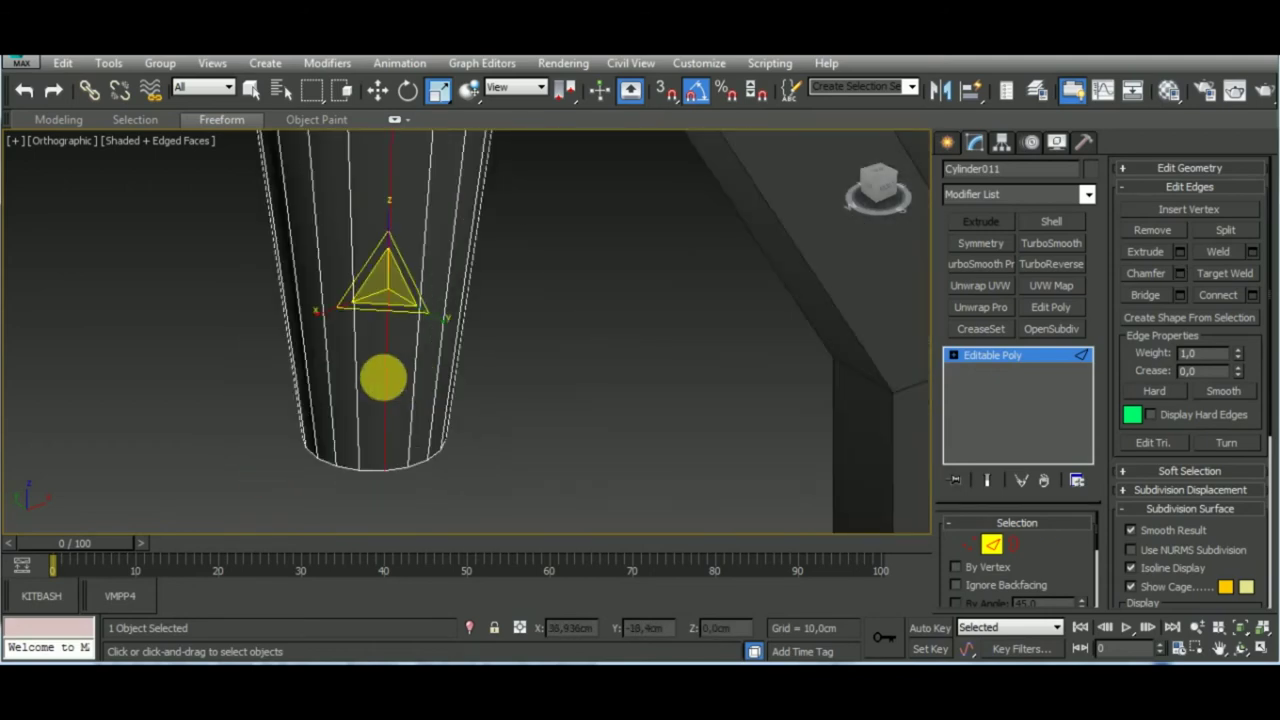
pyautogui.hotkey('ctrl', 'shift', 'e')
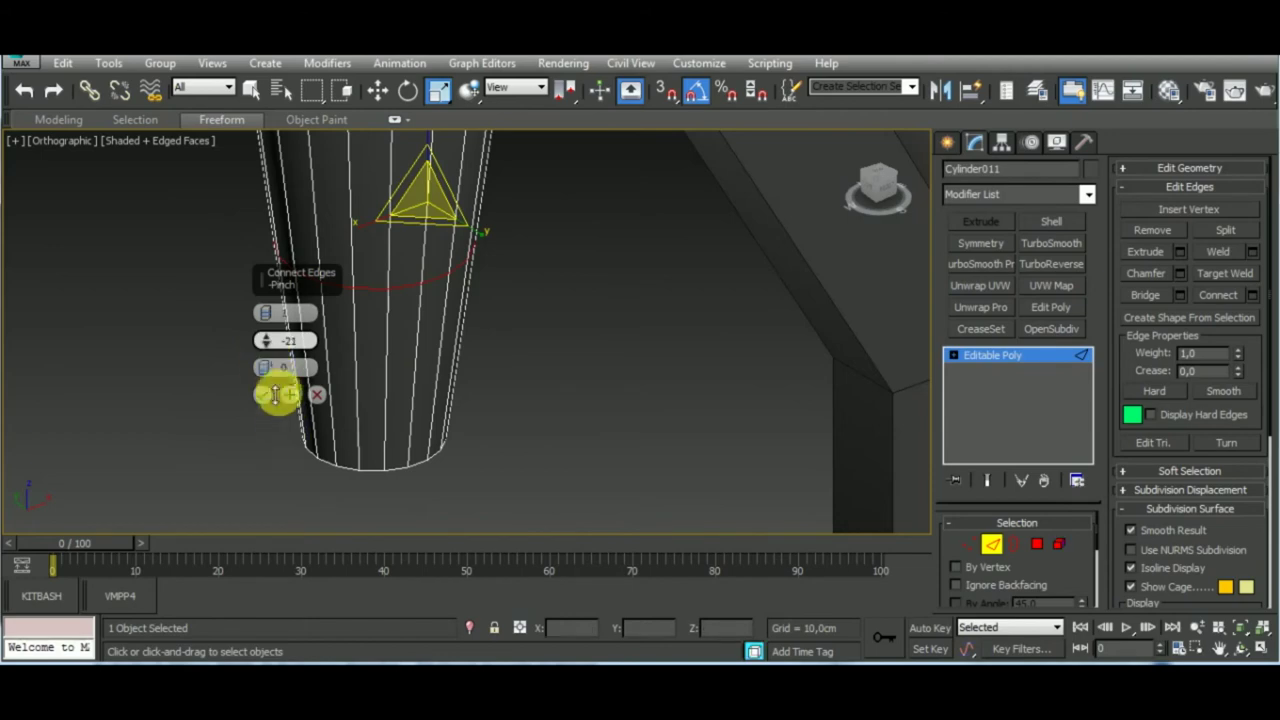
pyautogui.click(262, 397)
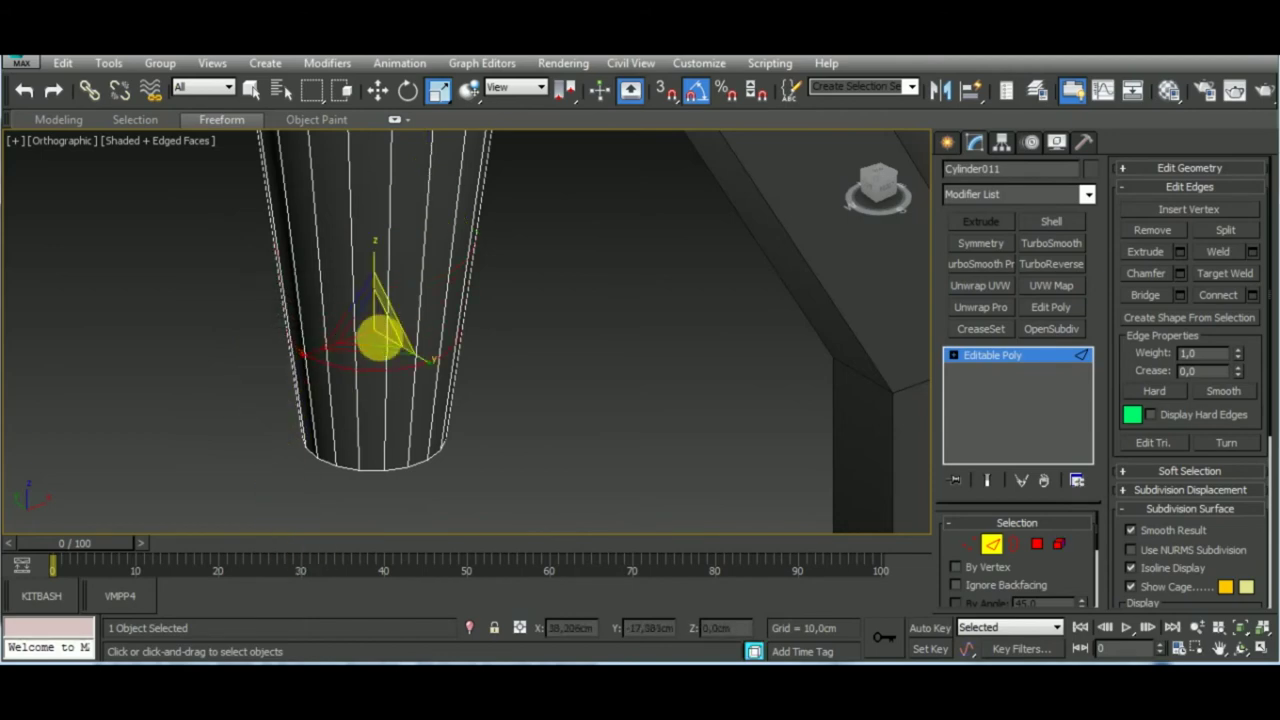
# Narrow the handle's lower part into a straight stem
pyautogui.scroll(-5, 427, 341)
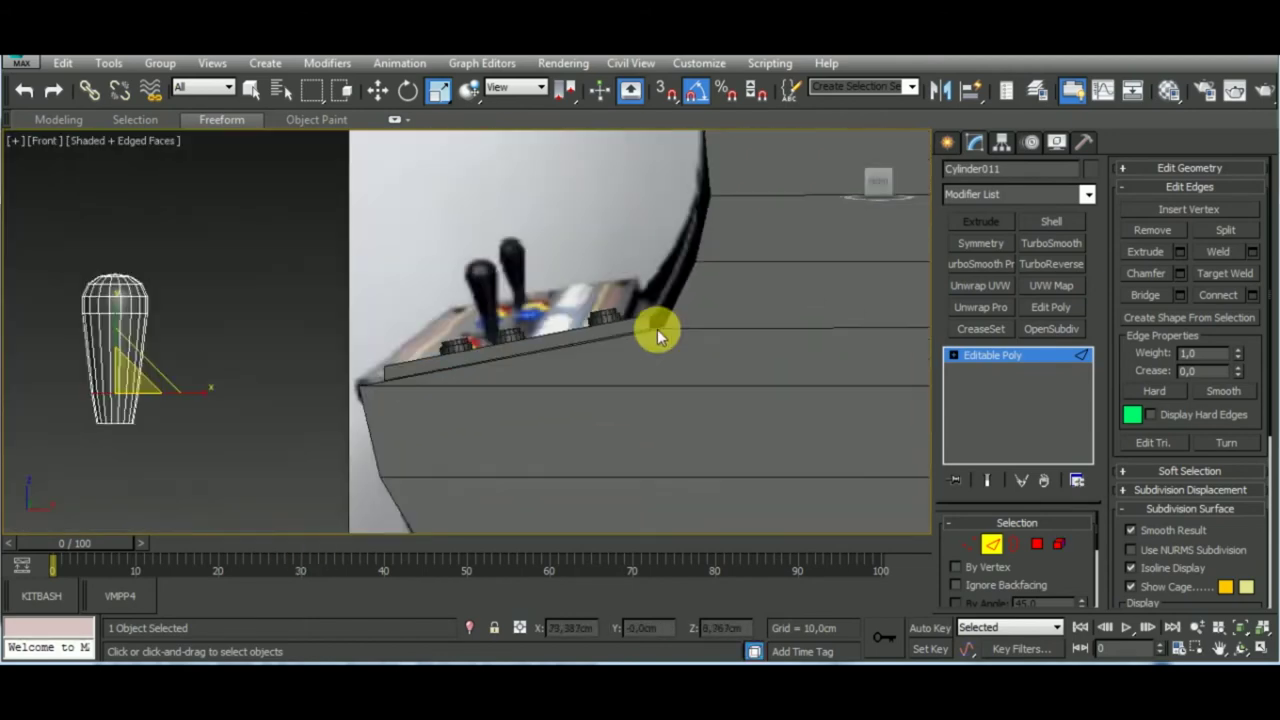
pyautogui.scroll(3, 428, 371)
pyautogui.moveTo(371, 396); pyautogui.dragTo(387, 408)
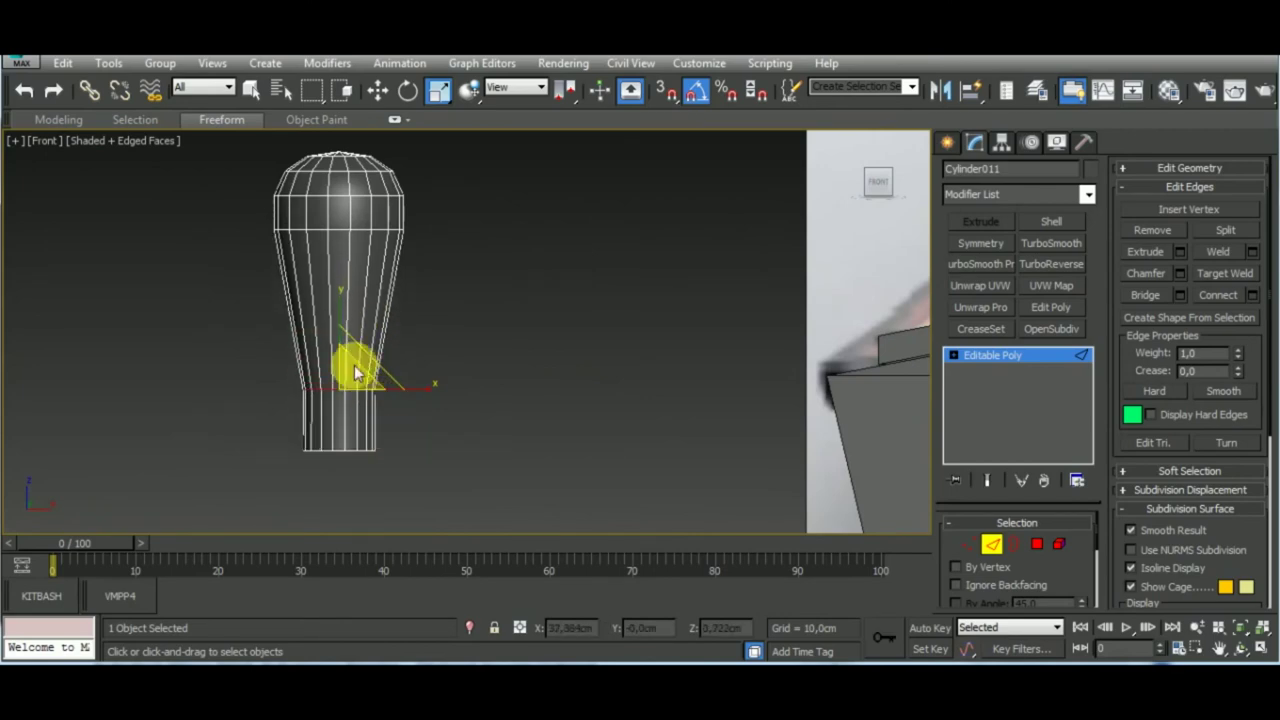
pyautogui.press('w')
pyautogui.scroll(-5, 557, 329)
pyautogui.keyDown('alt'); pyautogui.moveTo(557, 329); pyautogui.dragTo(628, 457, button='middle'); pyautogui.keyUp('alt')
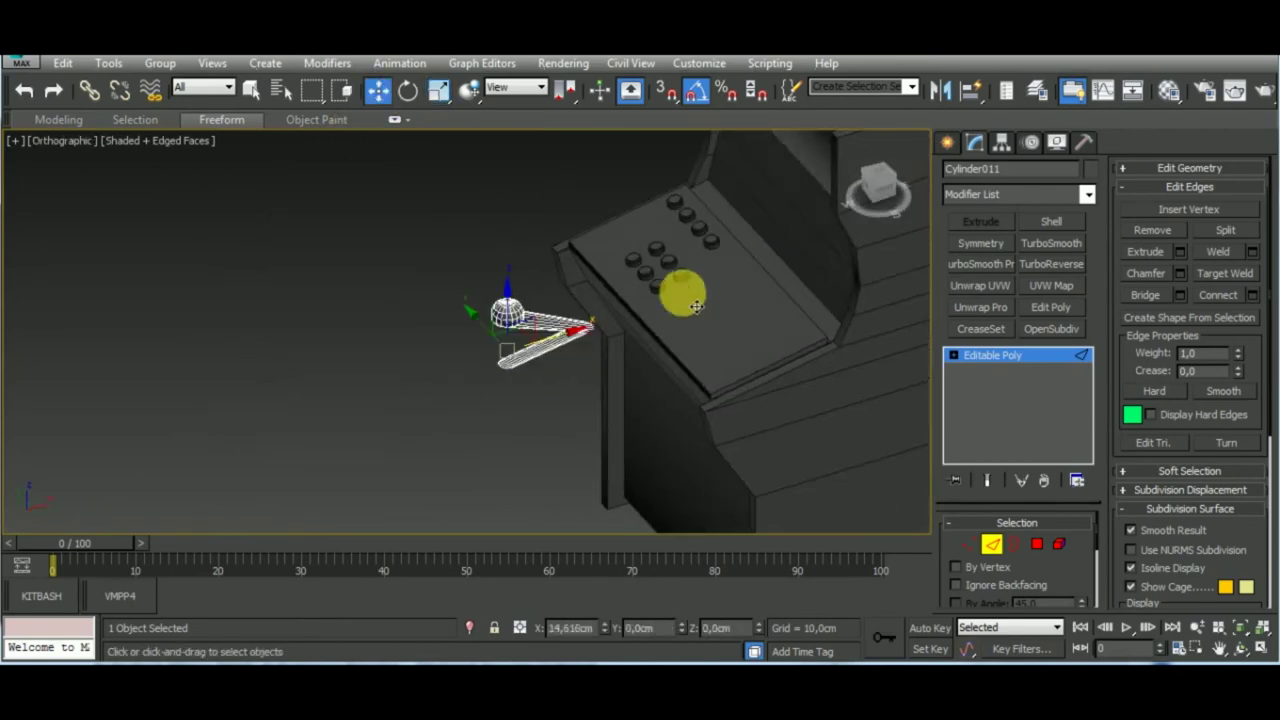
pyautogui.press('2')
# Move the joystick handle onto the control deck above the button grid
pyautogui.moveTo(651, 291); pyautogui.dragTo(688, 312)
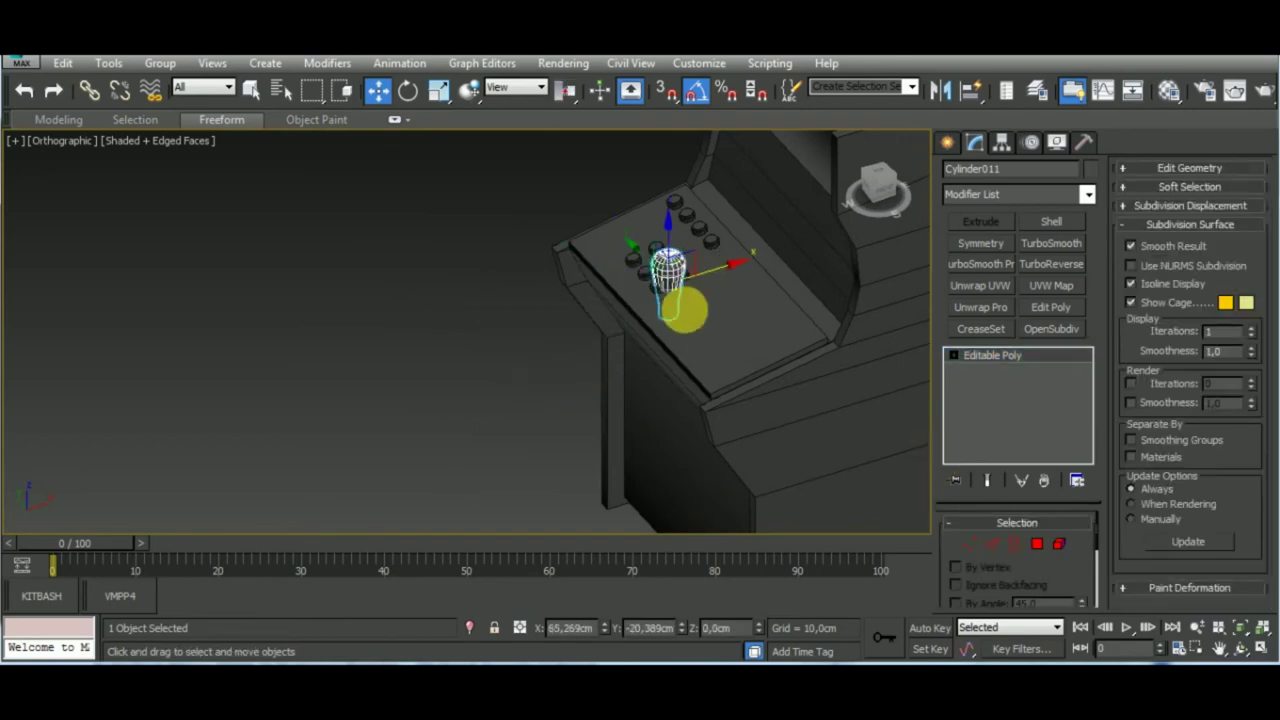
pyautogui.scroll(3, 690, 312)
pyautogui.scroll(3, 690, 312)
pyautogui.click(439, 90)
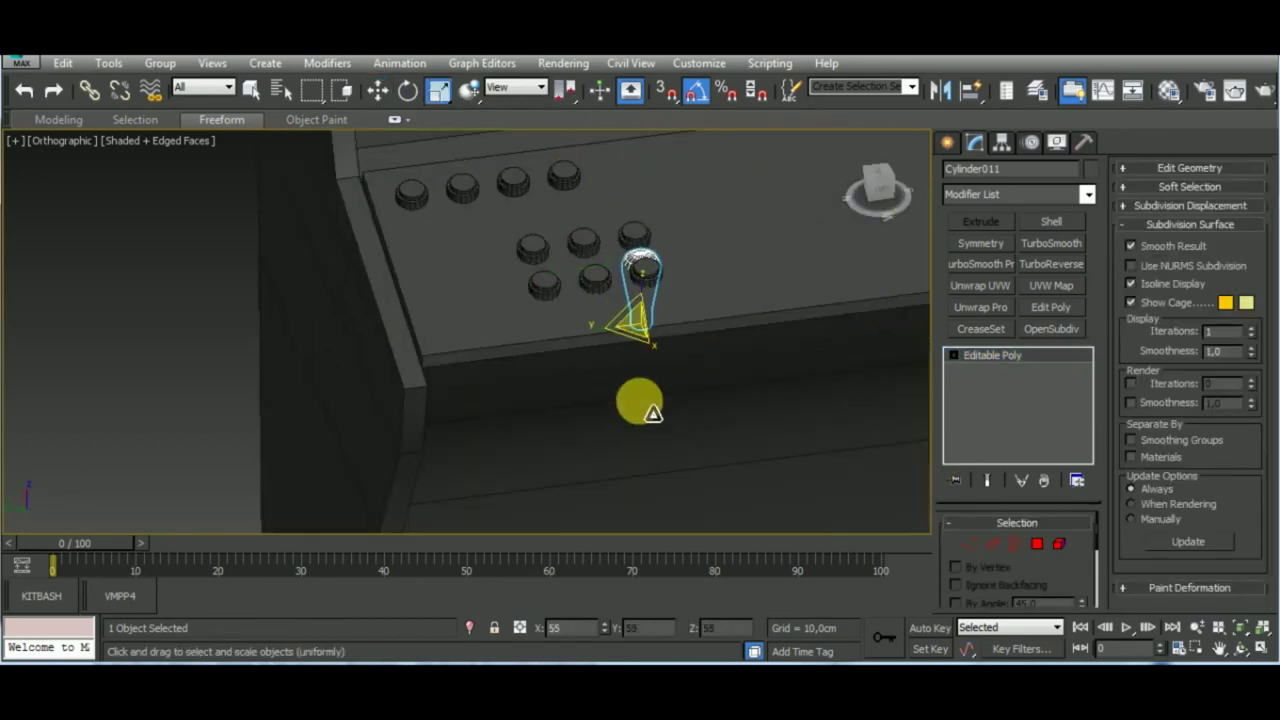
pyautogui.press('w')
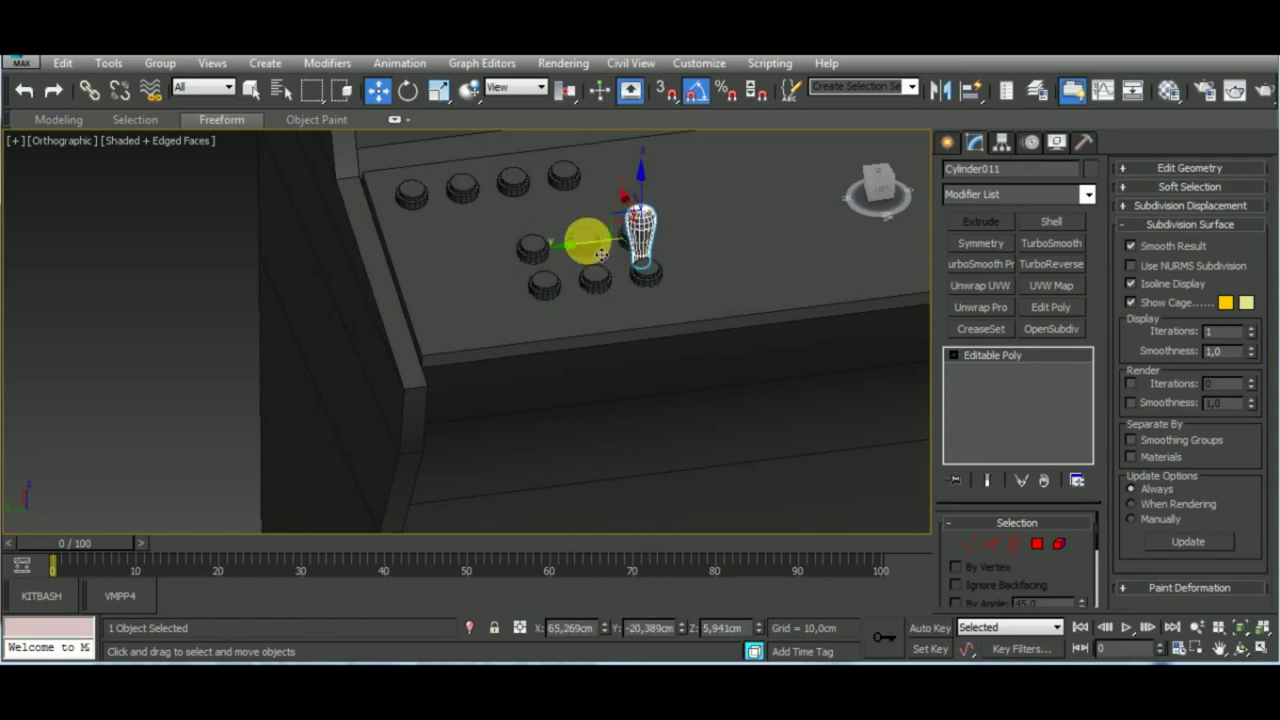
pyautogui.moveTo(600, 255); pyautogui.dragTo(425, 255)
pyautogui.keyDown('alt'); pyautogui.moveTo(425, 255); pyautogui.dragTo(528, 311, button='middle'); pyautogui.keyUp('alt')
pyautogui.scroll(3, 633, 292)
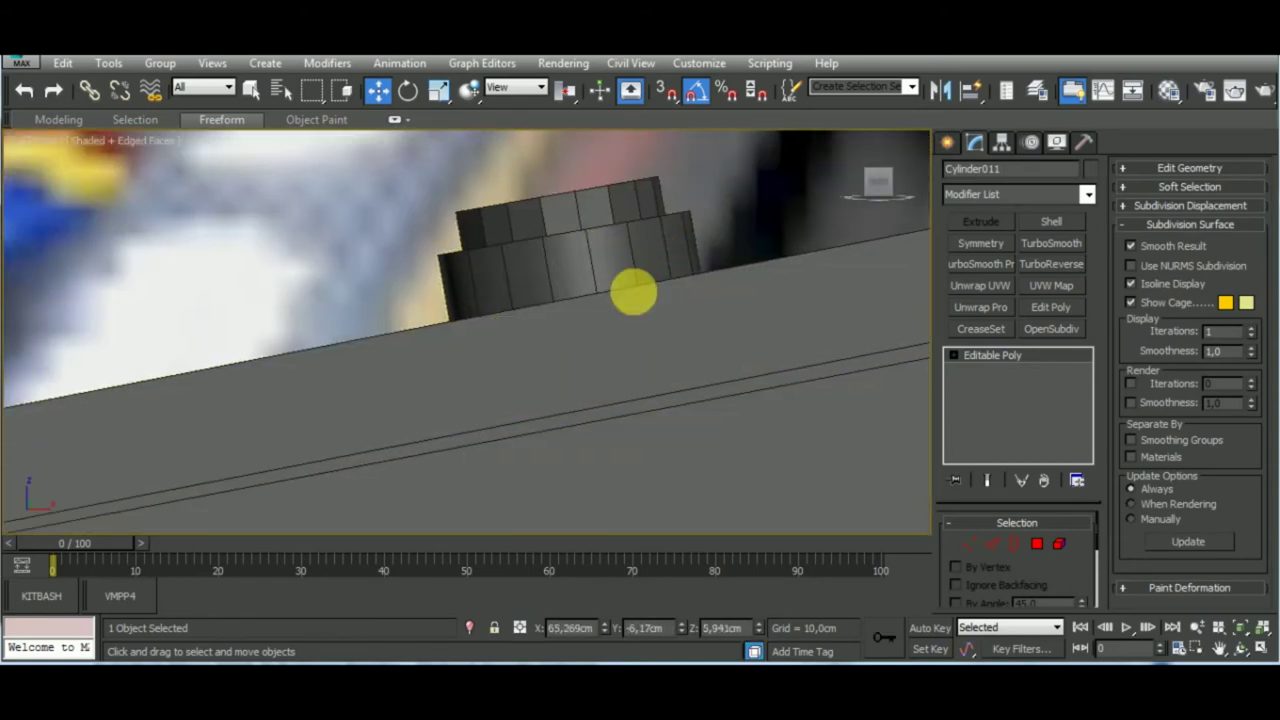
# Check the handle's vertices in Front view, then review the deck from Top view
pyautogui.press('f')
pyautogui.scroll(-2, 600, 310)
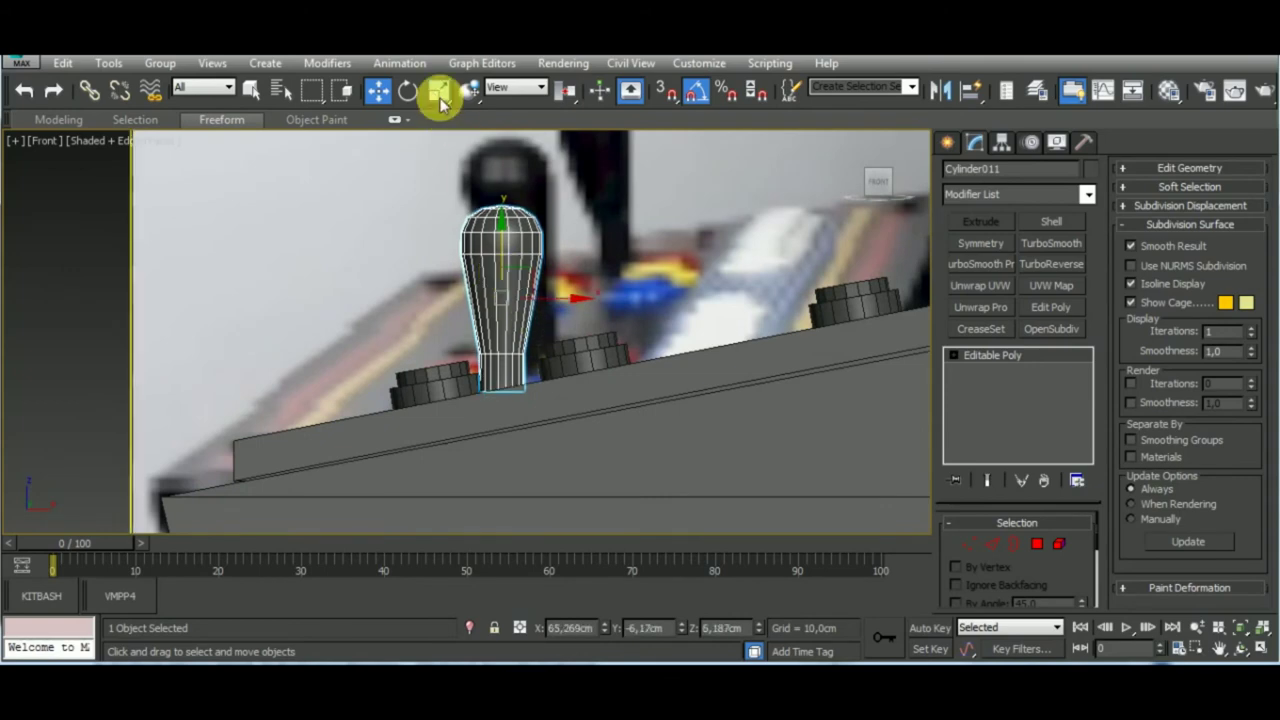
pyautogui.press('1')
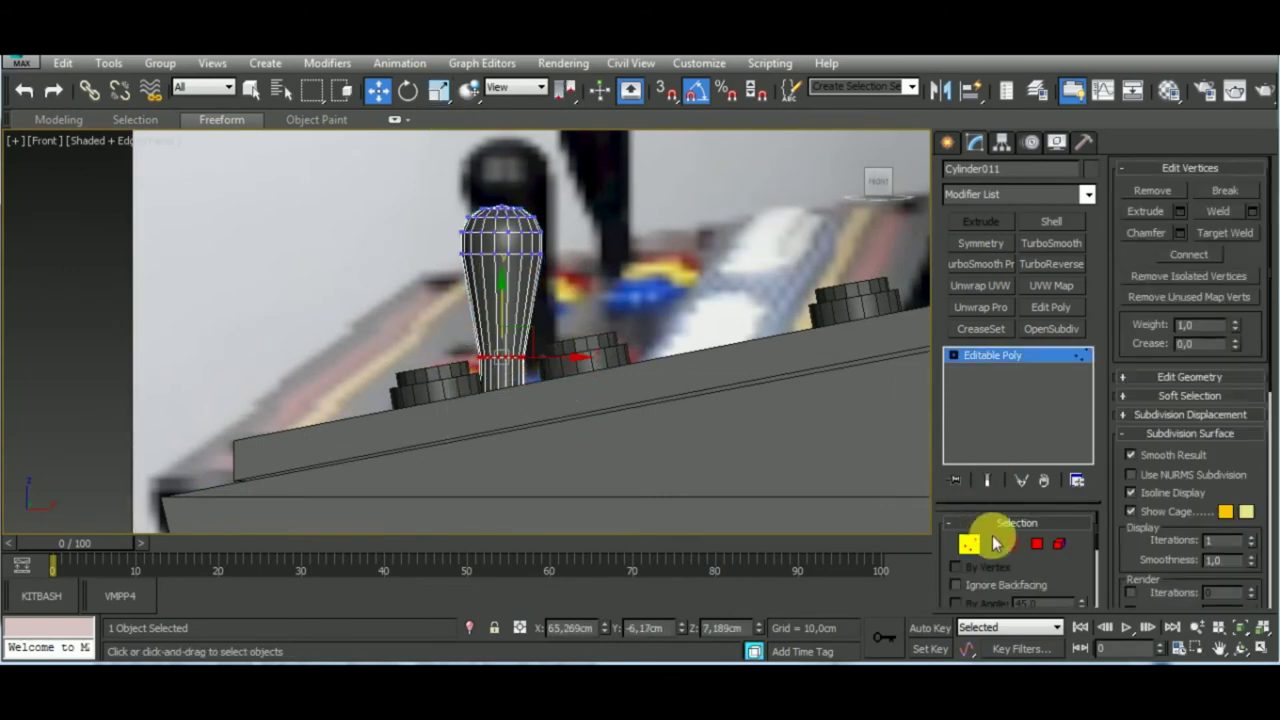
pyautogui.click(995, 543)
pyautogui.scroll(3, 623, 349)
pyautogui.press('t')
pyautogui.scroll(3, 551, 331)
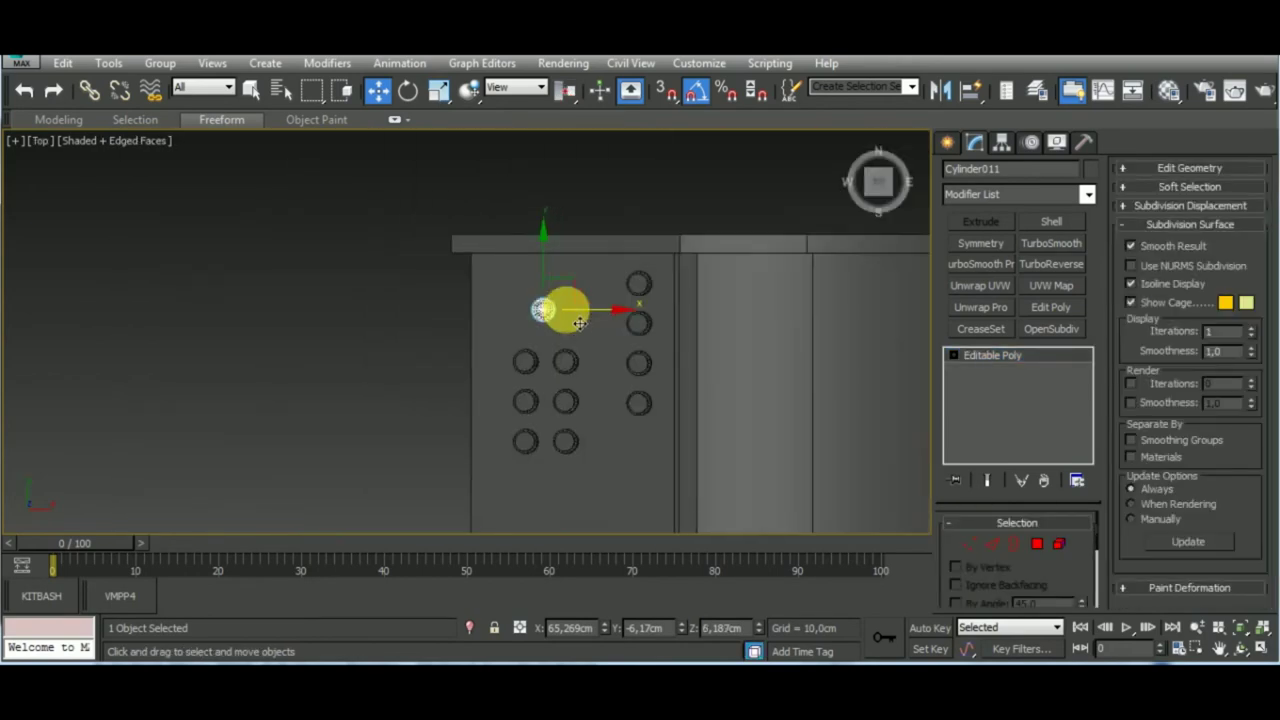
pyautogui.scroll(3, 579, 322)
# Clone a round button and drag the copy onto the joystick's foot
pyautogui.click(567, 414)
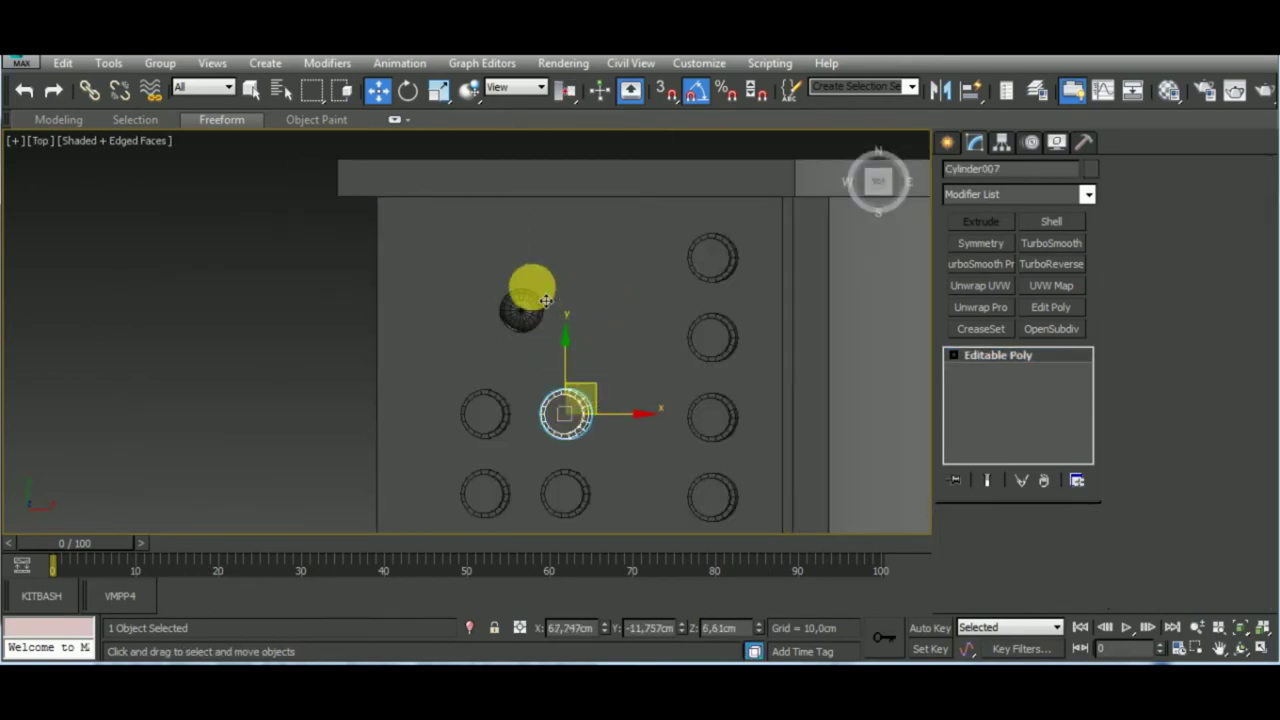
pyautogui.click(546, 300)
pyautogui.moveTo(557, 301)
pyautogui.keyDown('shift'); pyautogui.mouseDown()
pyautogui.moveTo(522, 204)
pyautogui.moveTo(545, 239)
pyautogui.mouseUp(); pyautogui.keyUp('shift')
pyautogui.click(632, 430)
# Switch to Local coordinates to scale the button copy into a base ring
pyautogui.click(439, 90)
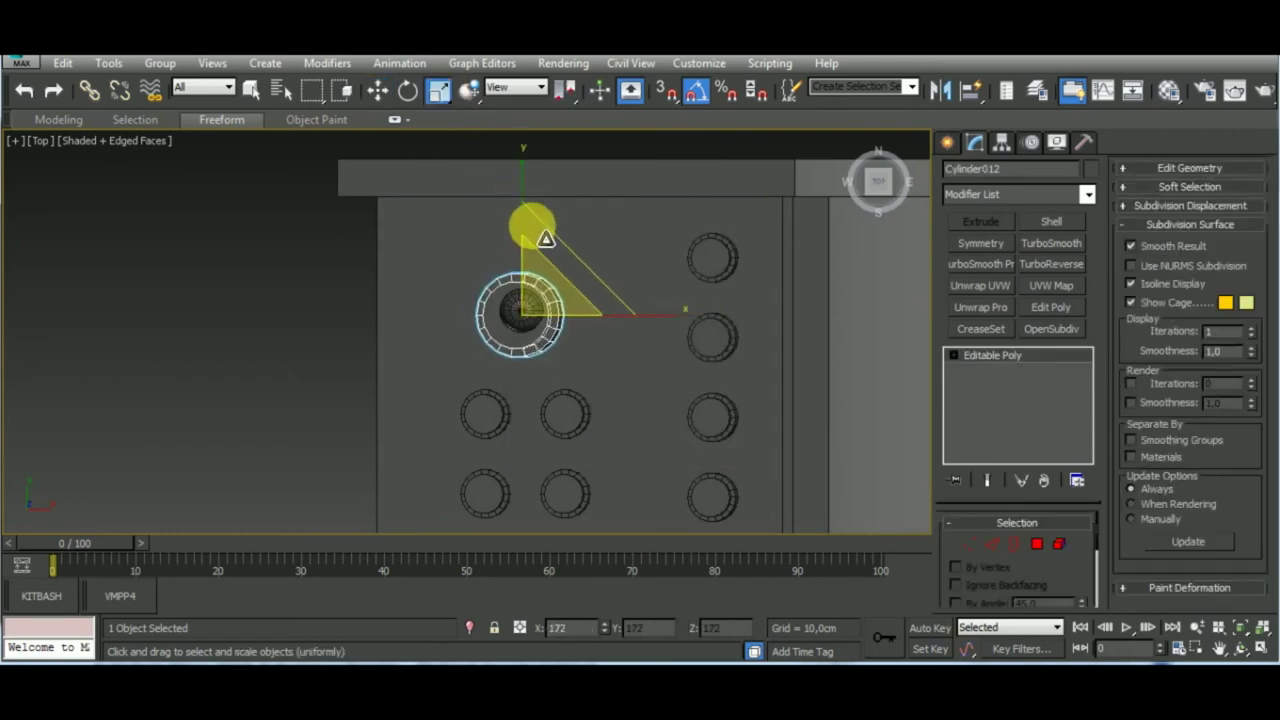
pyautogui.moveTo(657, 366)
pyautogui.keyDown('alt'); pyautogui.mouseDown(button='middle')
pyautogui.moveTo(851, 286)
pyautogui.moveTo(577, 363)
pyautogui.moveTo(531, 320)
pyautogui.mouseUp(button='middle'); pyautogui.keyUp('alt')
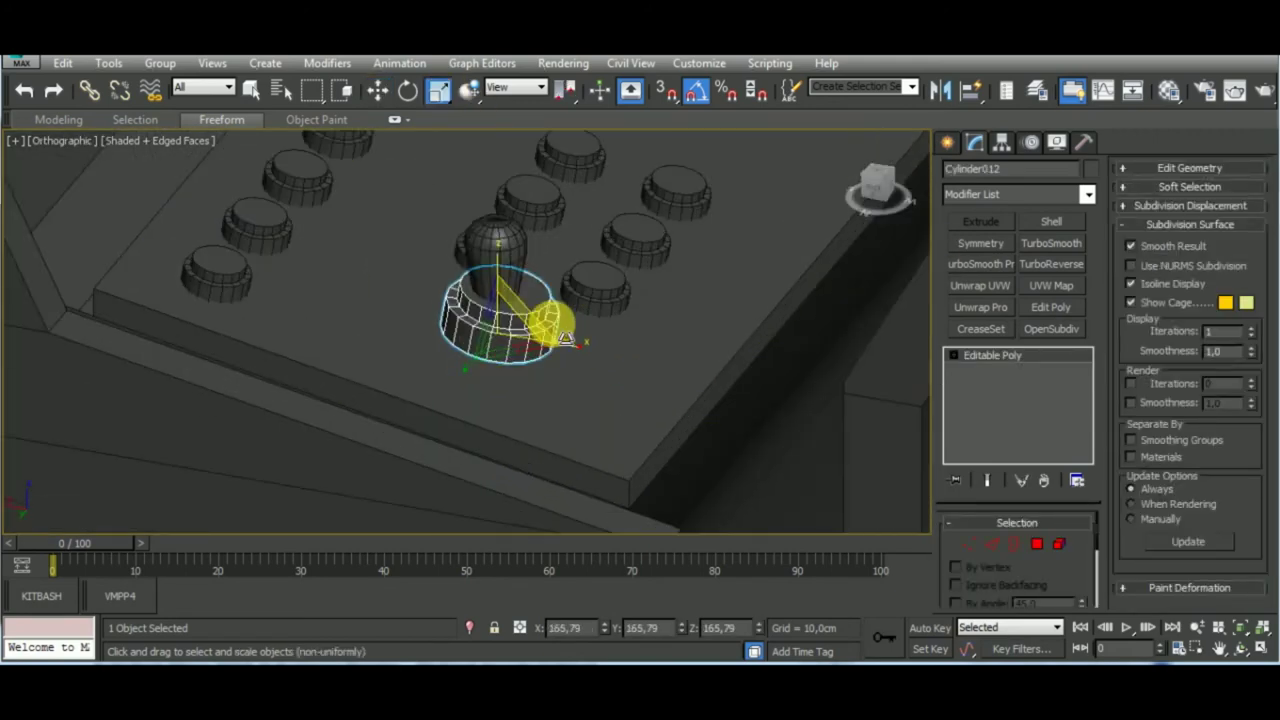
pyautogui.click(530, 88)
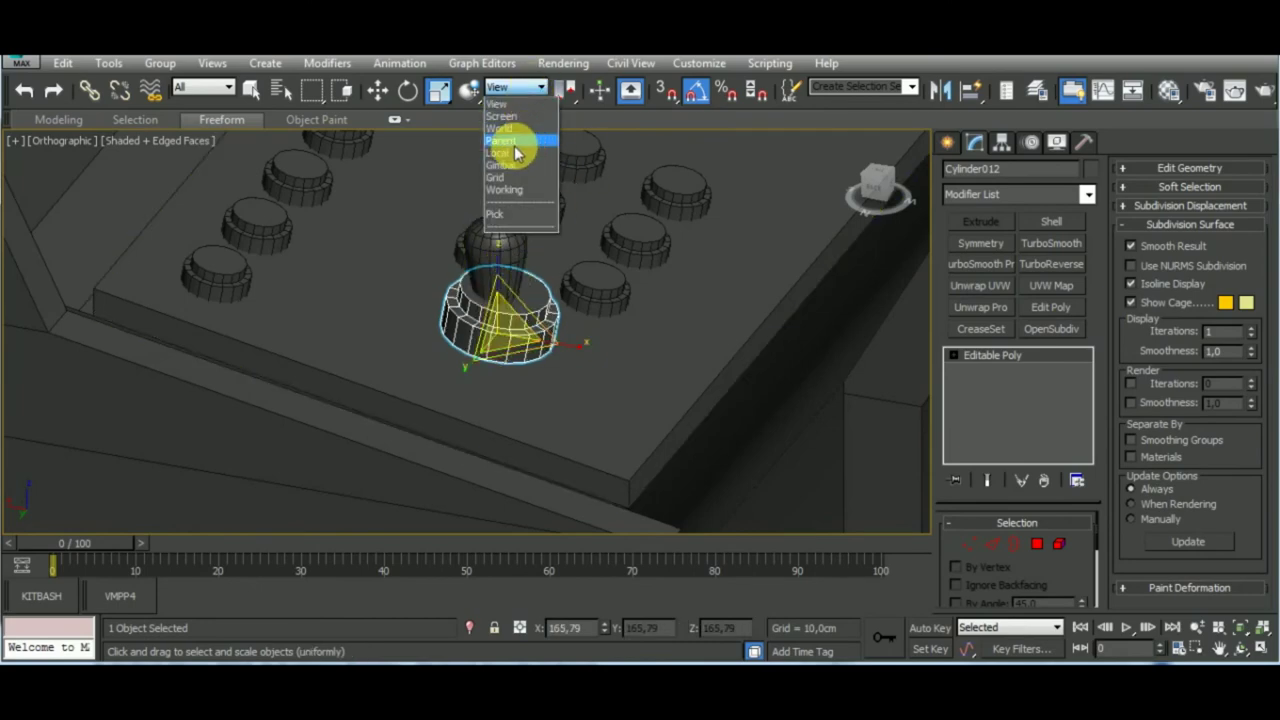
pyautogui.click(497, 152)
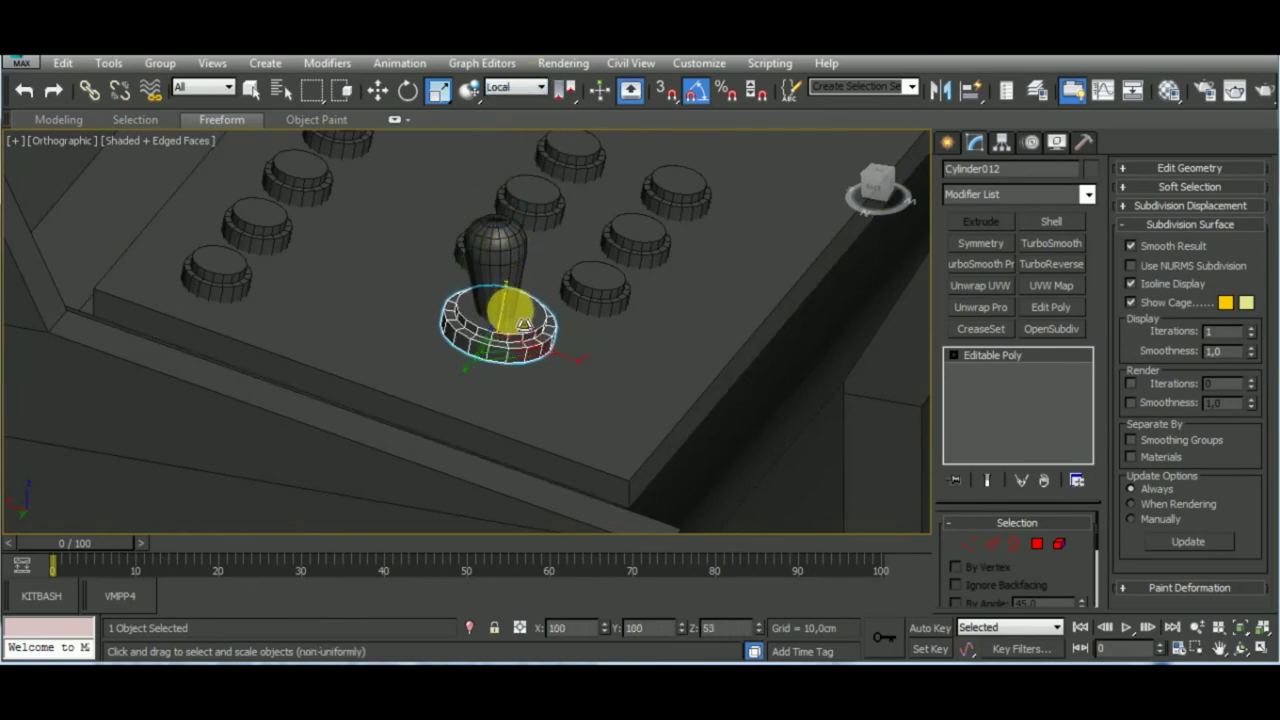
pyautogui.click(378, 90)
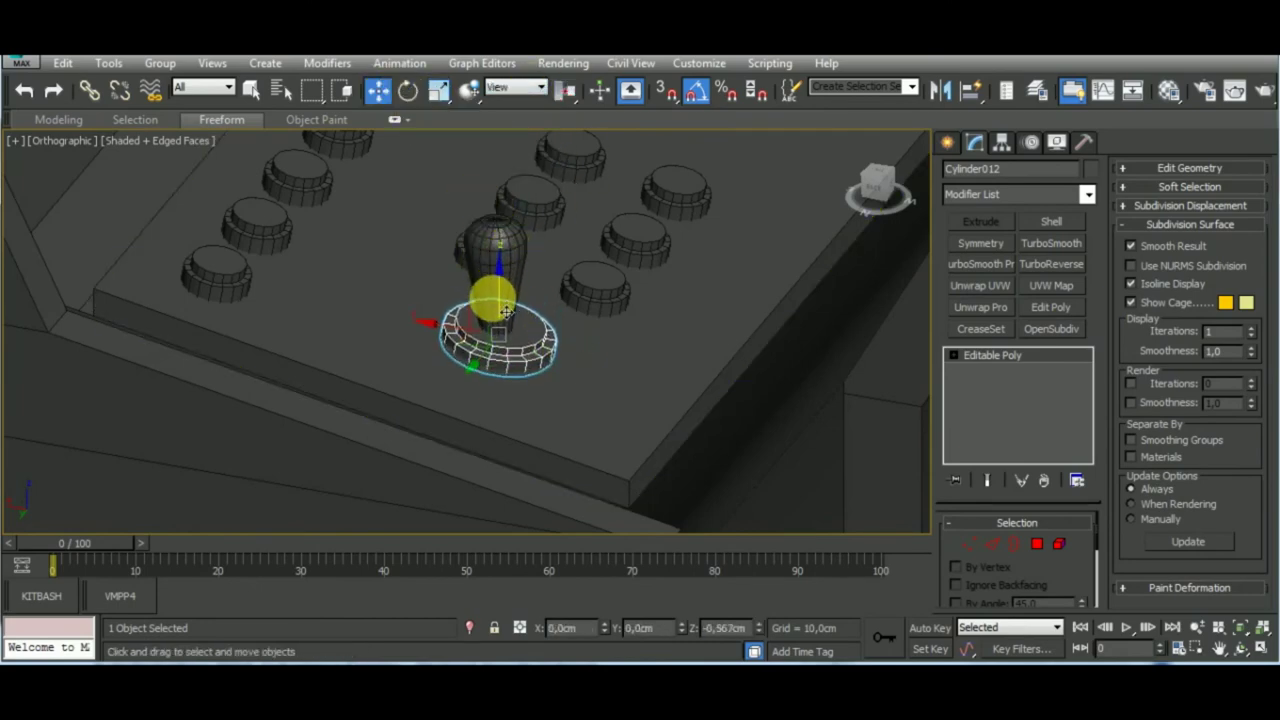
pyautogui.click(508, 262)
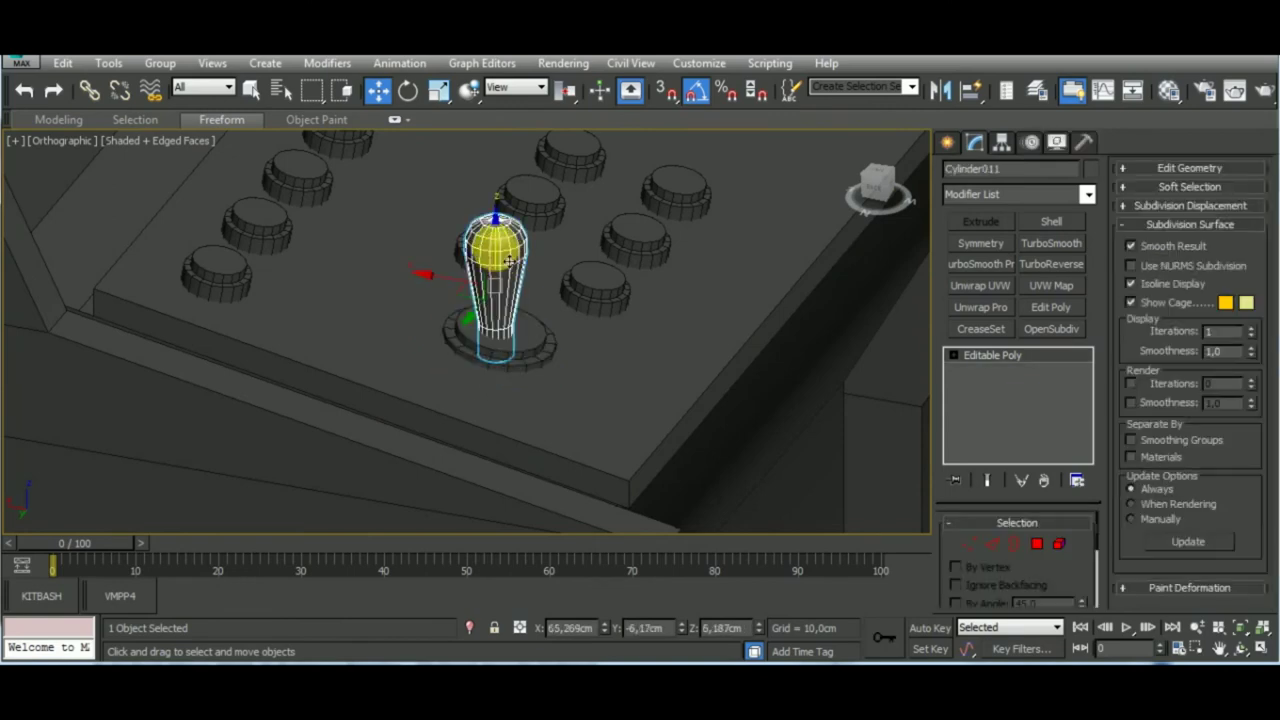
# Scale the base ring, Cylinder012, into a wide, thin flat disc under the joystick
pyautogui.keyDown('alt'); pyautogui.moveTo(592, 390); pyautogui.dragTo(591, 357, button='middle'); pyautogui.keyUp('alt')
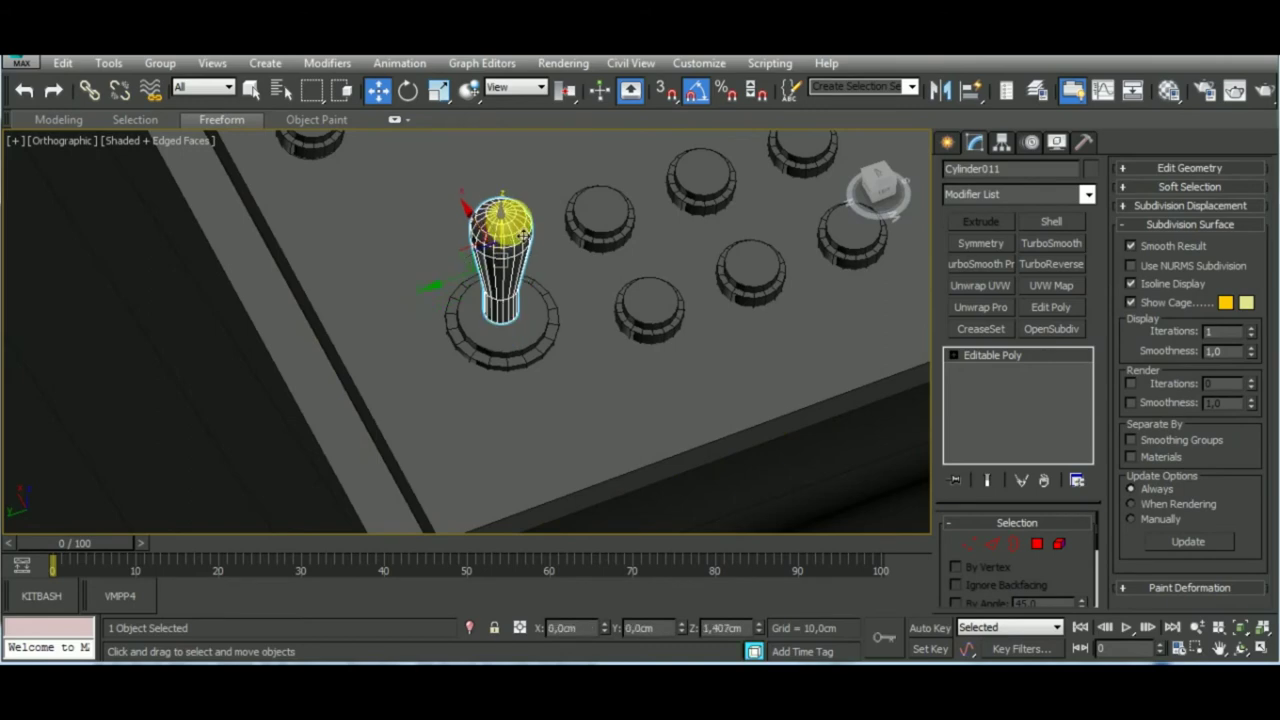
pyautogui.moveTo(525, 240)
pyautogui.keyDown('alt'); pyautogui.mouseDown(button='middle')
pyautogui.moveTo(623, 386)
pyautogui.moveTo(663, 509)
pyautogui.moveTo(546, 317)
pyautogui.moveTo(486, 155)
pyautogui.mouseUp(button='middle'); pyautogui.keyUp('alt')
pyautogui.click(493, 290)
pyautogui.press('r')
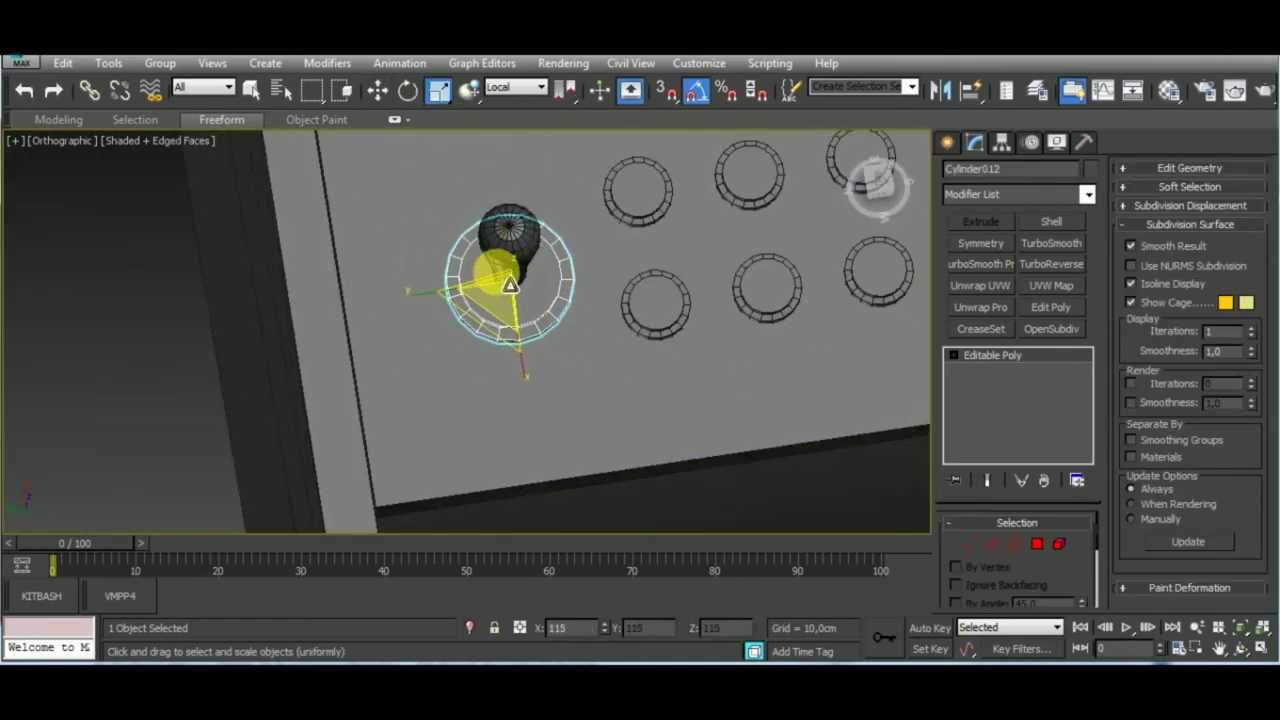
pyautogui.moveTo(584, 344)
pyautogui.keyDown('alt'); pyautogui.mouseDown(button='middle')
pyautogui.moveTo(704, 232)
pyautogui.moveTo(557, 293)
pyautogui.mouseUp(button='middle'); pyautogui.keyUp('alt')
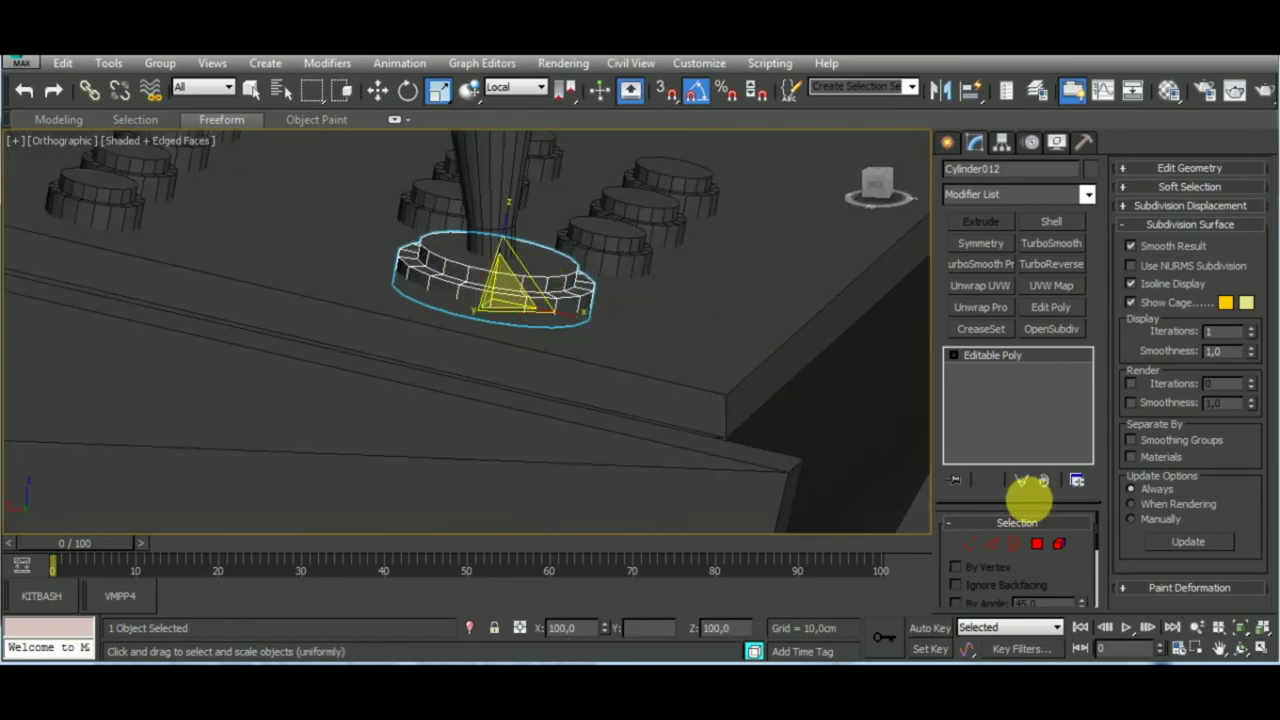
pyautogui.click(1035, 546)
pyautogui.click(991, 543)
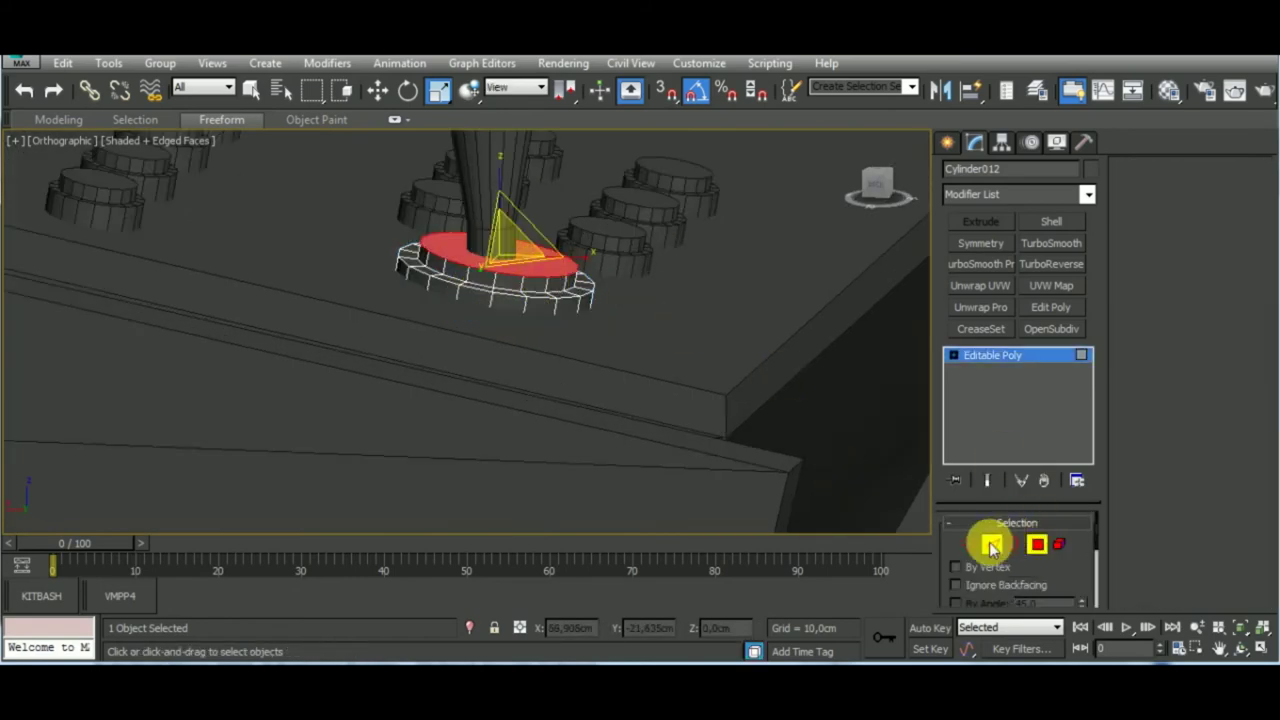
pyautogui.click(991, 543)
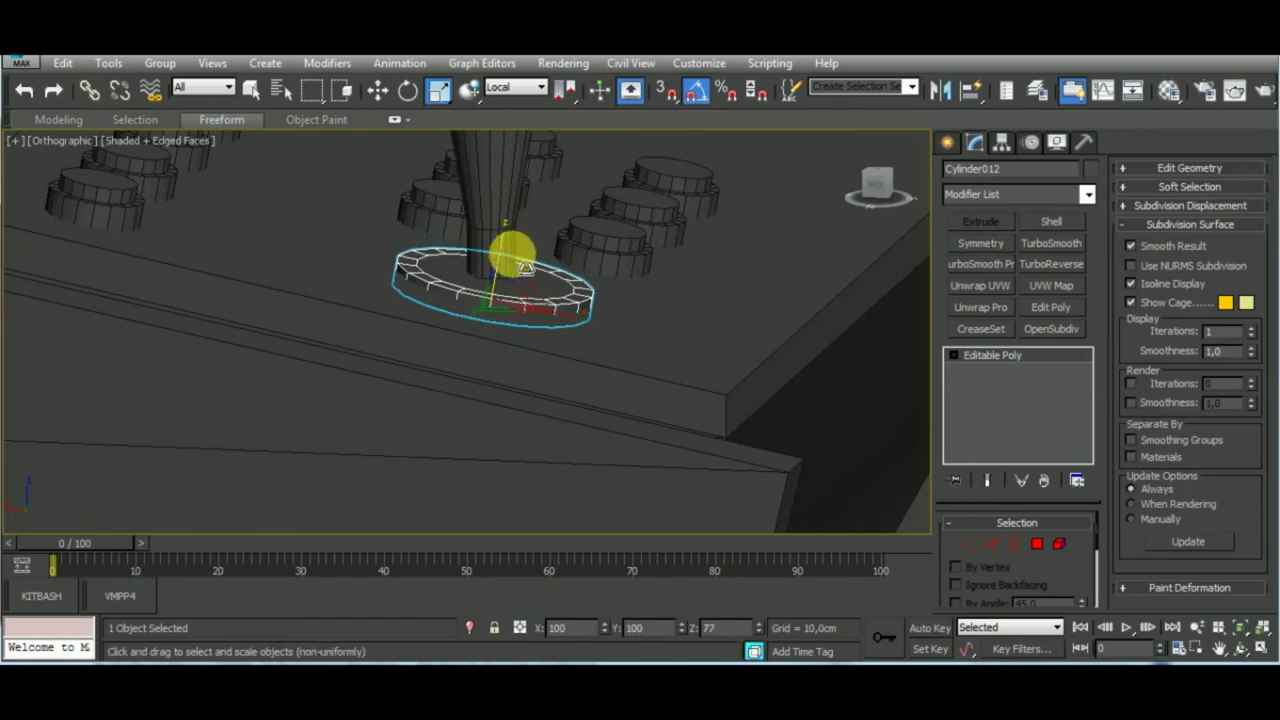
pyautogui.moveTo(525, 268); pyautogui.dragTo(500, 306, button='middle')
# Rotate the joystick lever in Front view so its top tilts slightly left
pyautogui.click(495, 300)
pyautogui.keyDown('alt'); pyautogui.moveTo(557, 400); pyautogui.dragTo(530, 498, button='middle'); pyautogui.keyUp('alt')
pyautogui.press('w')
pyautogui.click(500, 343)
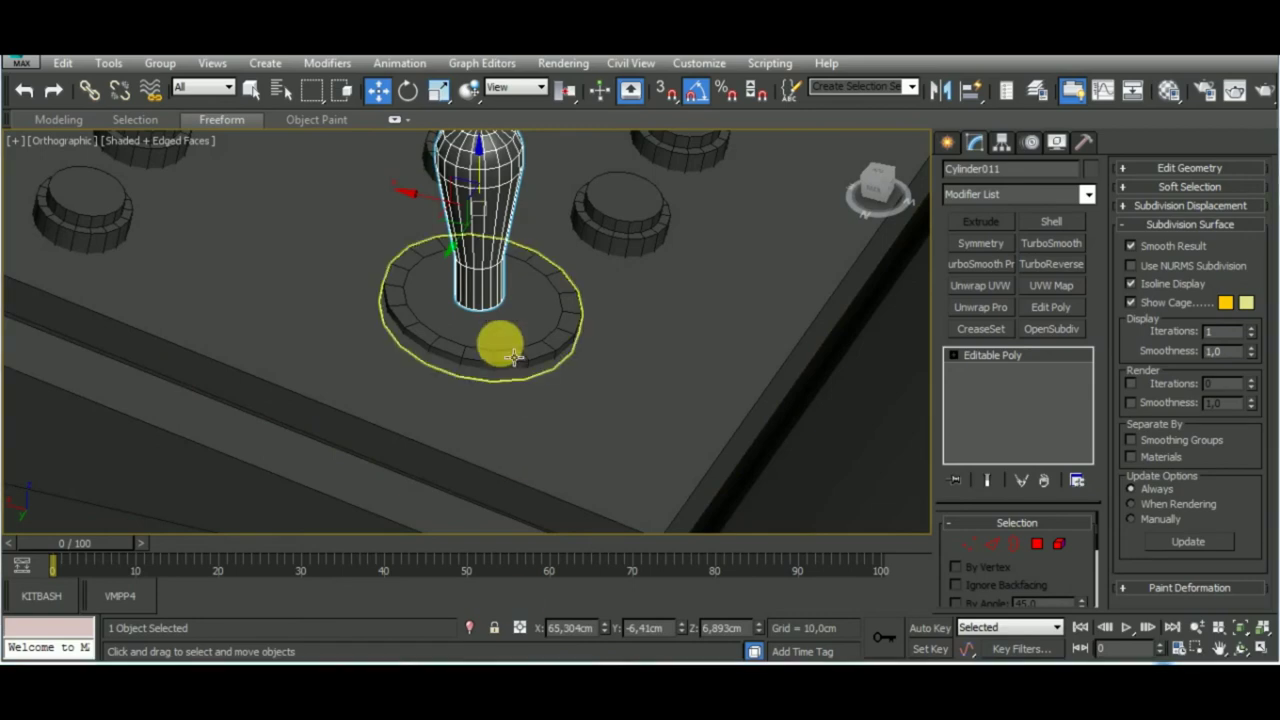
pyautogui.press('f')
pyautogui.scroll(5, 577, 362)
pyautogui.click(577, 362)
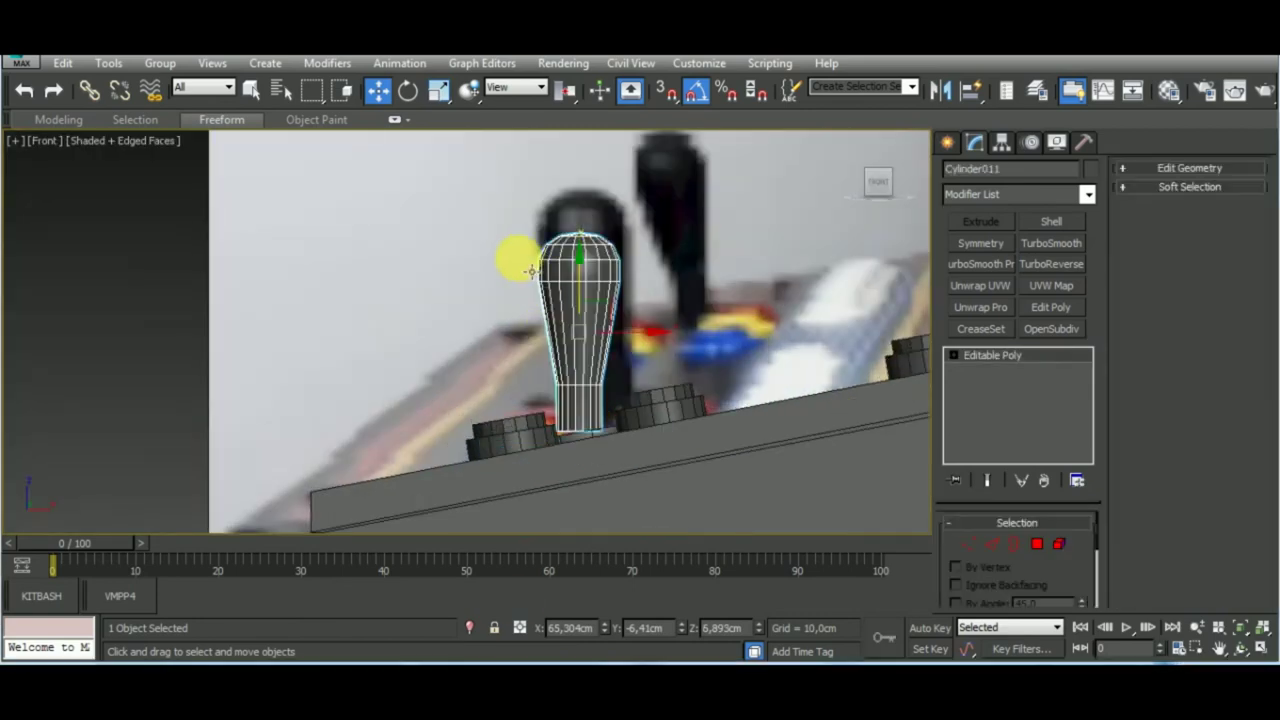
pyautogui.click(408, 90)
pyautogui.moveTo(633, 383); pyautogui.dragTo(545, 290)
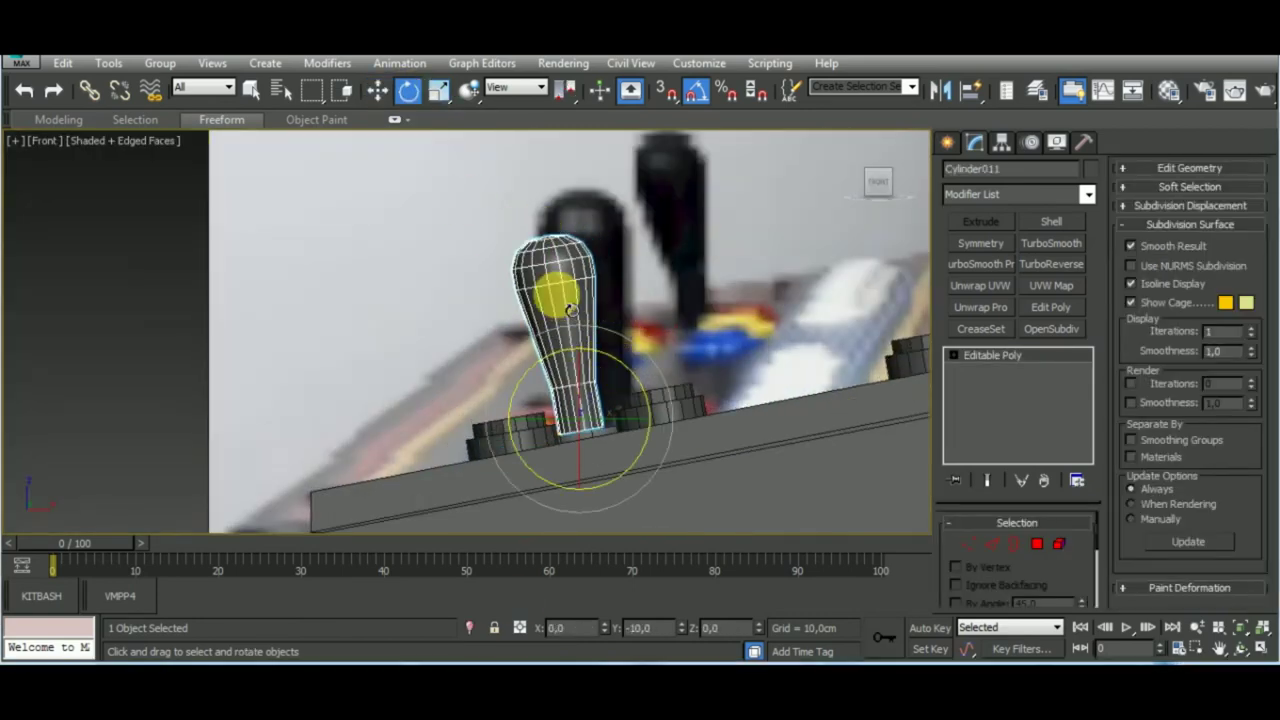
pyautogui.press('w')
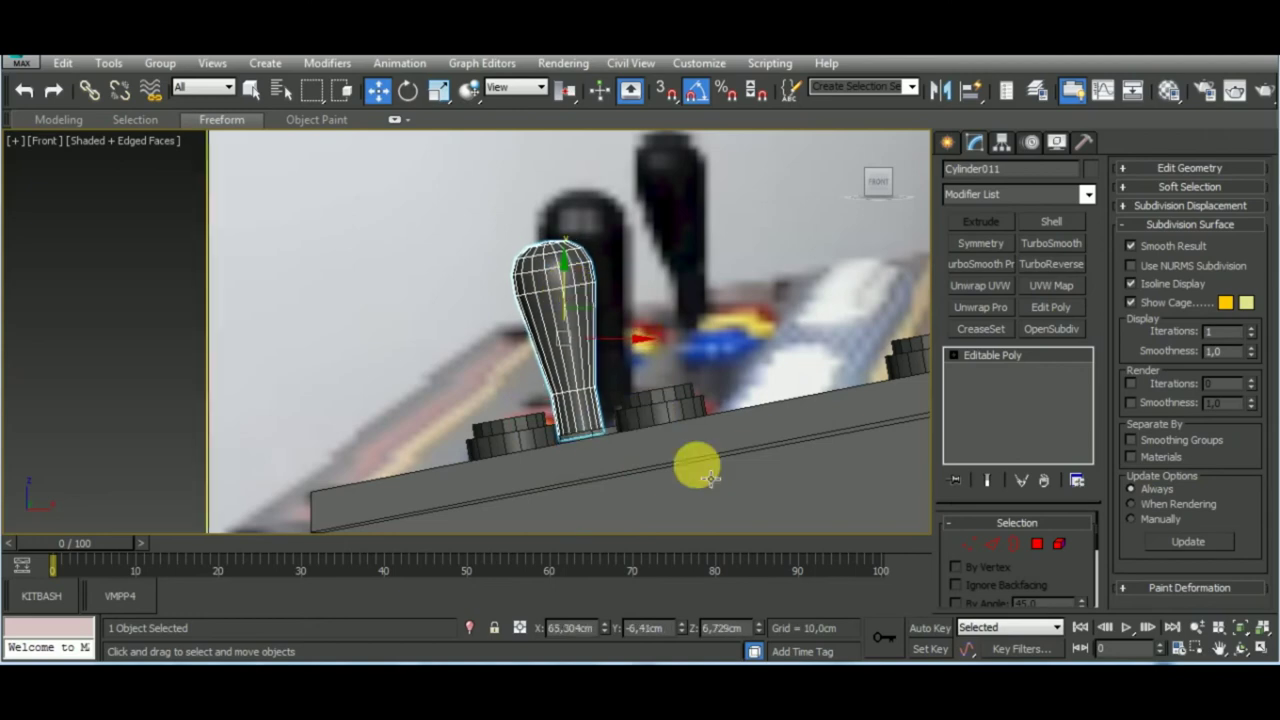
pyautogui.hotkey('shift', 'z')
pyautogui.scroll(-3, 560, 375)
pyautogui.click(443, 391)
# Select the base ring and set the Scale tool to Local coordinates
pyautogui.scroll(-3, 394, 343)
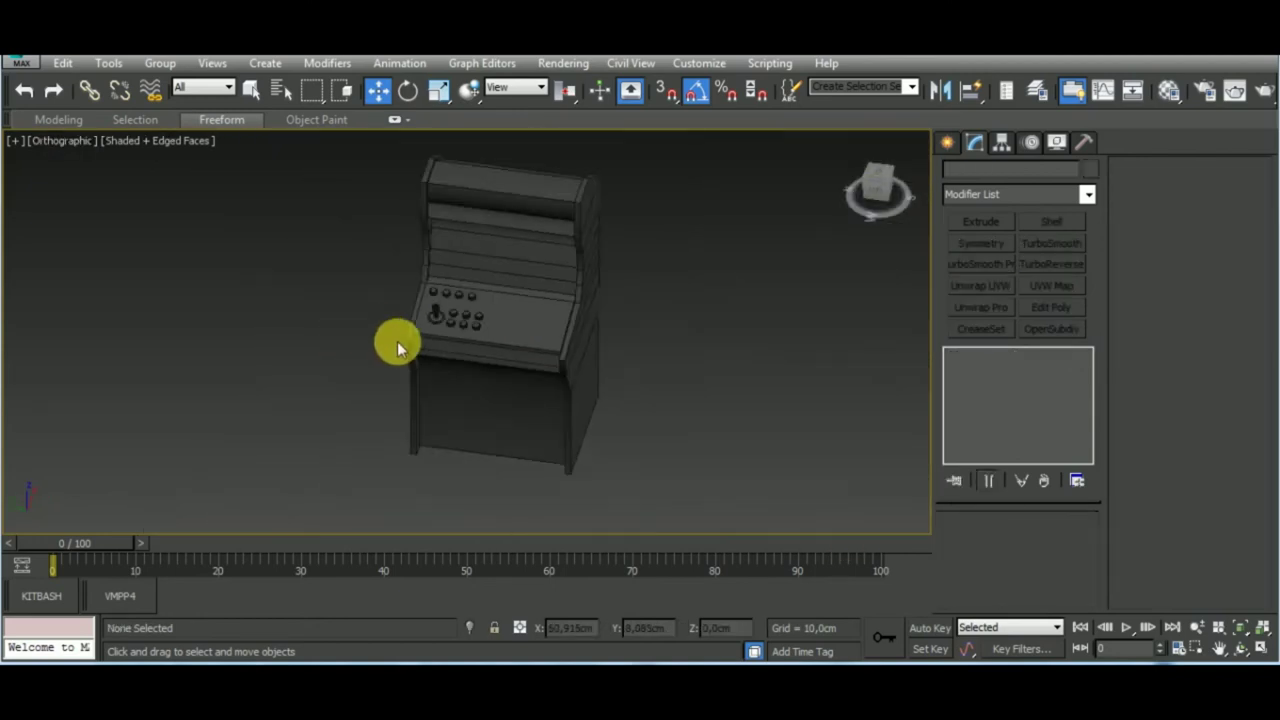
pyautogui.keyDown('alt'); pyautogui.moveTo(394, 343); pyautogui.dragTo(614, 463, button='middle'); pyautogui.keyUp('alt')
pyautogui.scroll(8, 447, 363)
pyautogui.click(420, 345)
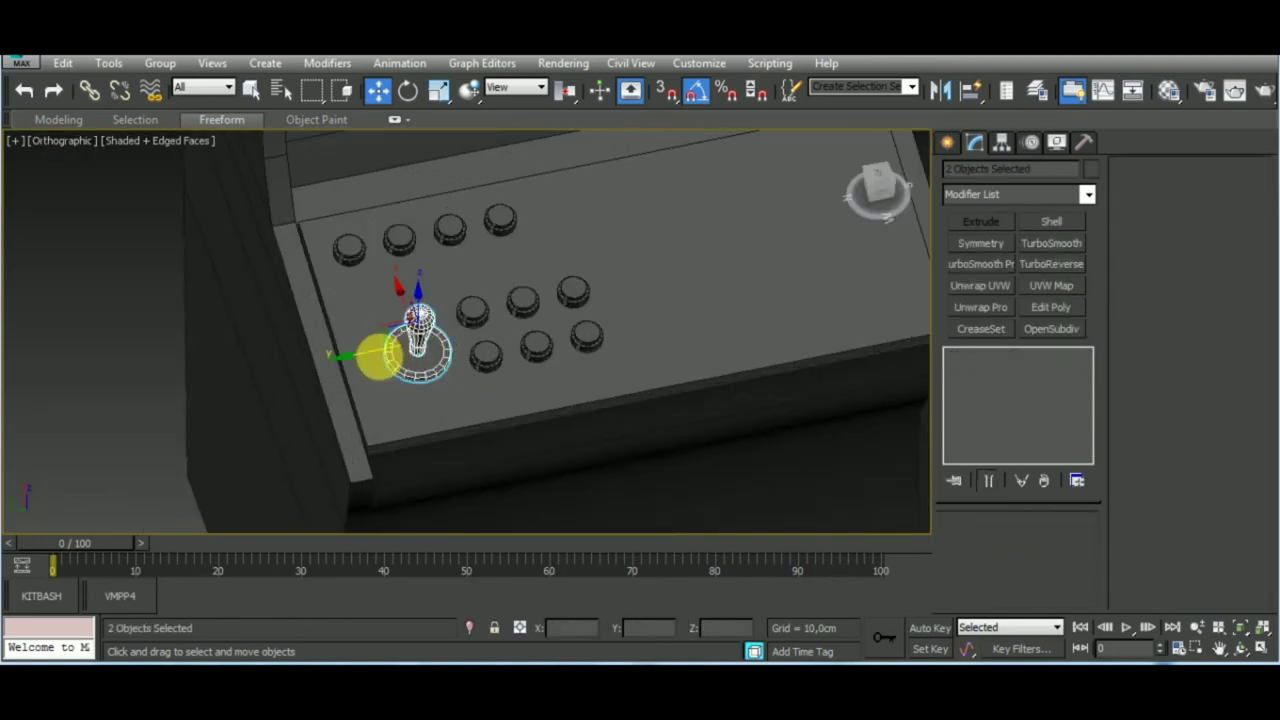
pyautogui.keyDown('alt'); pyautogui.moveTo(540, 457); pyautogui.dragTo(428, 366, button='middle'); pyautogui.keyUp('alt')
pyautogui.click(428, 366)
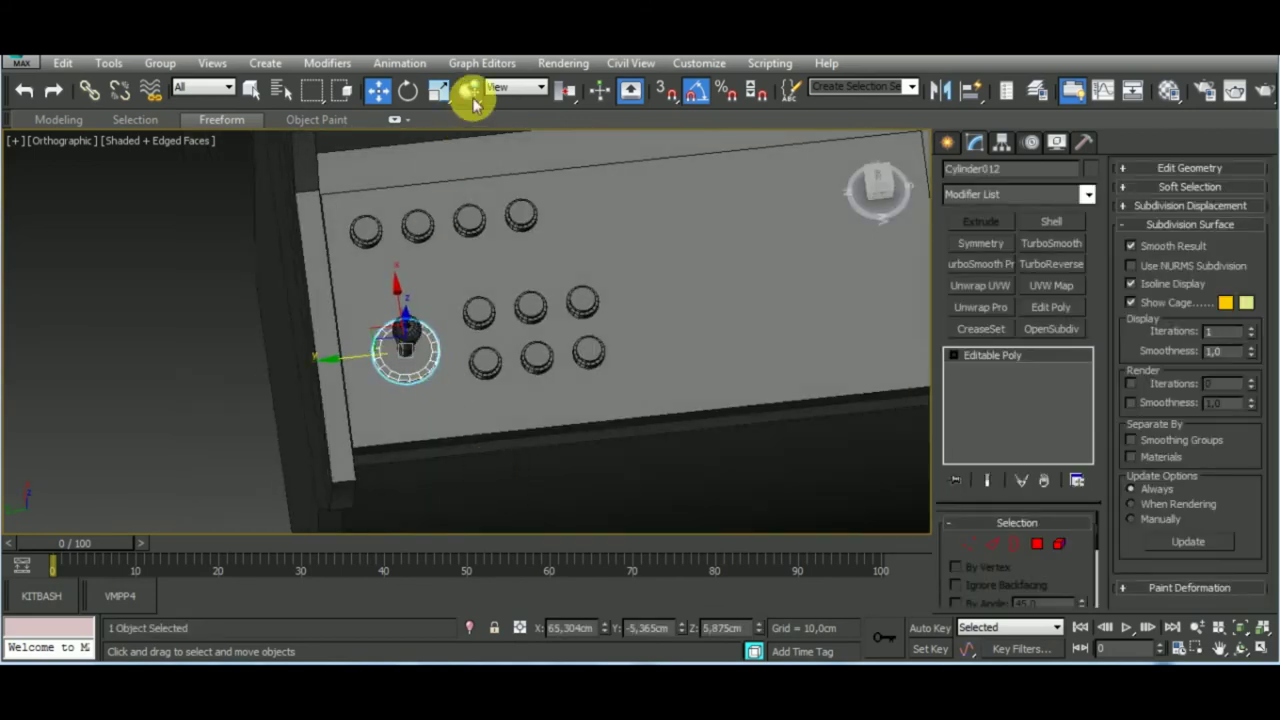
pyautogui.click(515, 88)
pyautogui.click(513, 153)
pyautogui.click(438, 90)
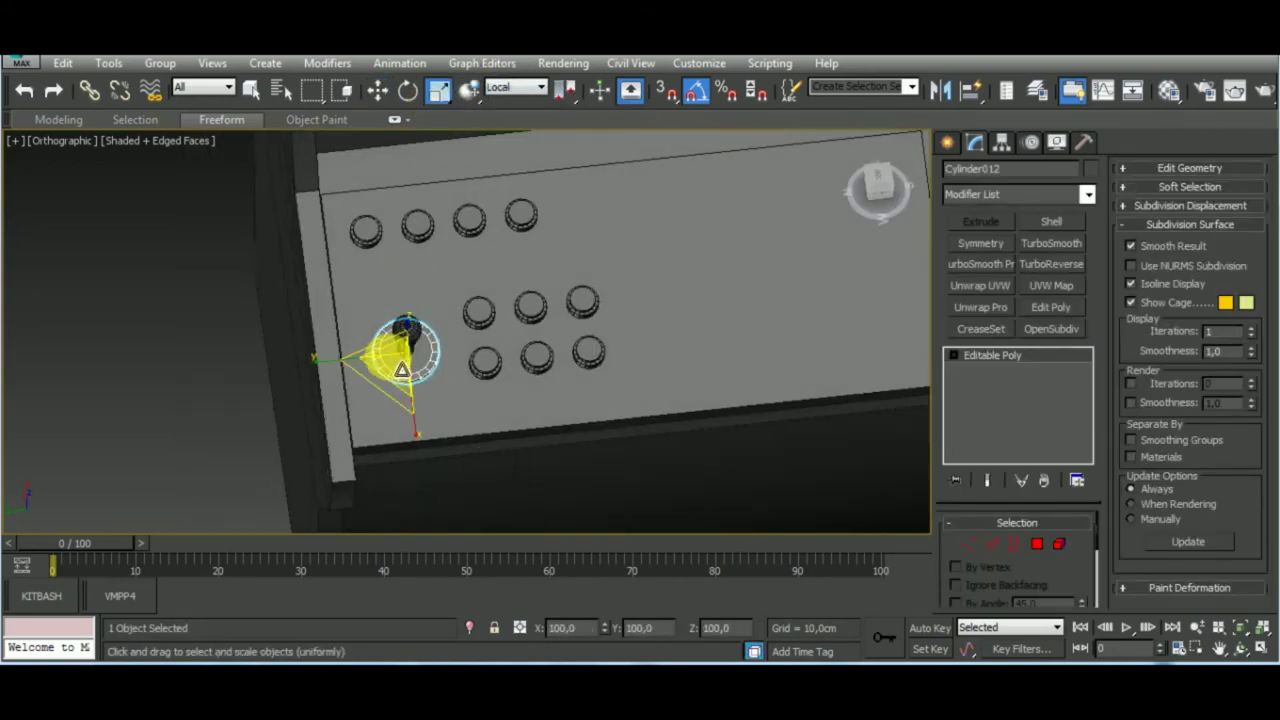
pyautogui.moveTo(408, 352)
pyautogui.keyDown('alt'); pyautogui.mouseDown(button='middle')
pyautogui.moveTo(614, 323)
pyautogui.moveTo(400, 300)
pyautogui.mouseUp(button='middle'); pyautogui.keyUp('alt')
# In Top view, align the joystick knob, Cylinder011, centred on the base ring
pyautogui.click(414, 306)
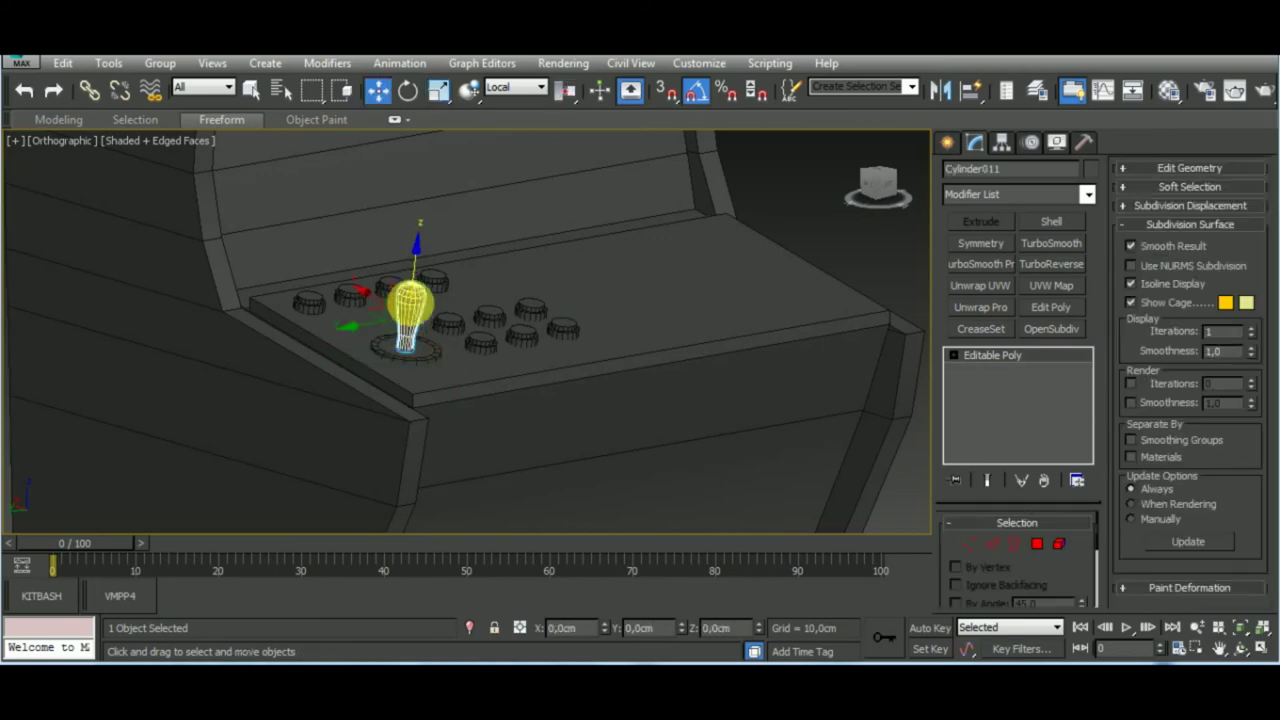
pyautogui.press('w')
pyautogui.scroll(3, 414, 290)
pyautogui.scroll(1, 414, 290)
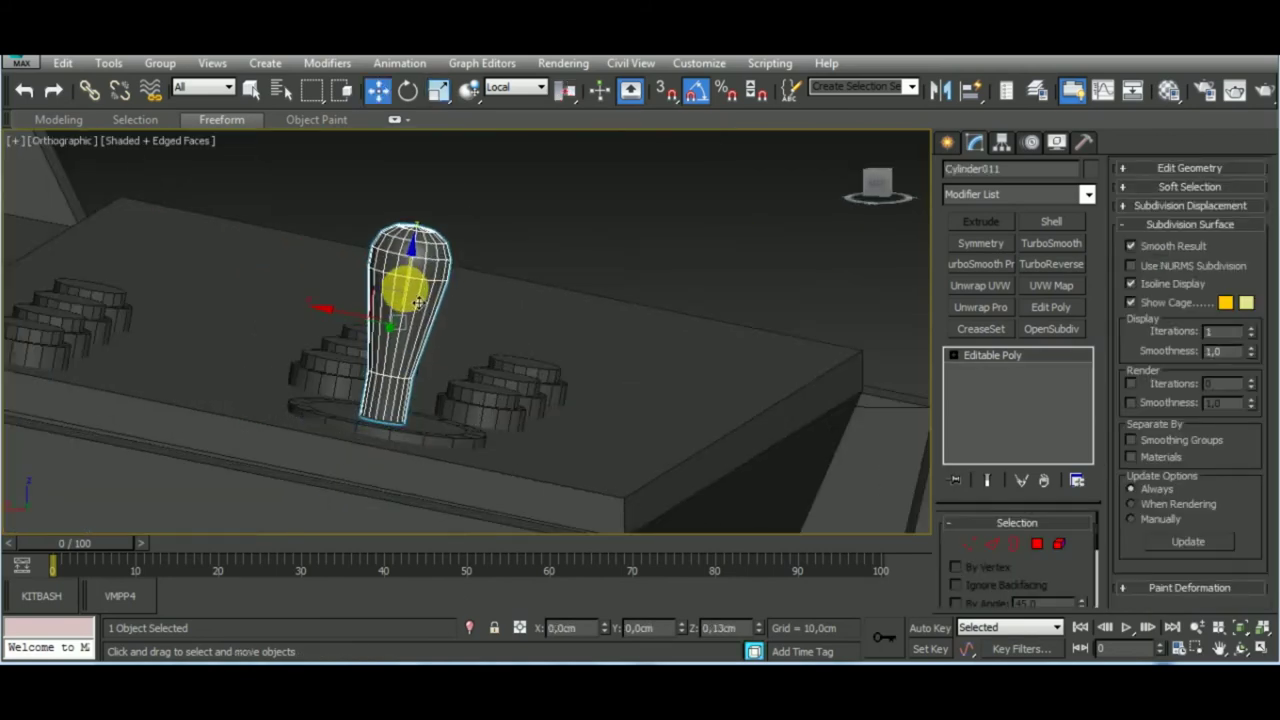
pyautogui.scroll(-5, 440, 315)
pyautogui.keyDown('alt'); pyautogui.moveTo(448, 321); pyautogui.dragTo(510, 466, button='middle'); pyautogui.keyUp('alt')
pyautogui.click(497, 437)
pyautogui.press('t')
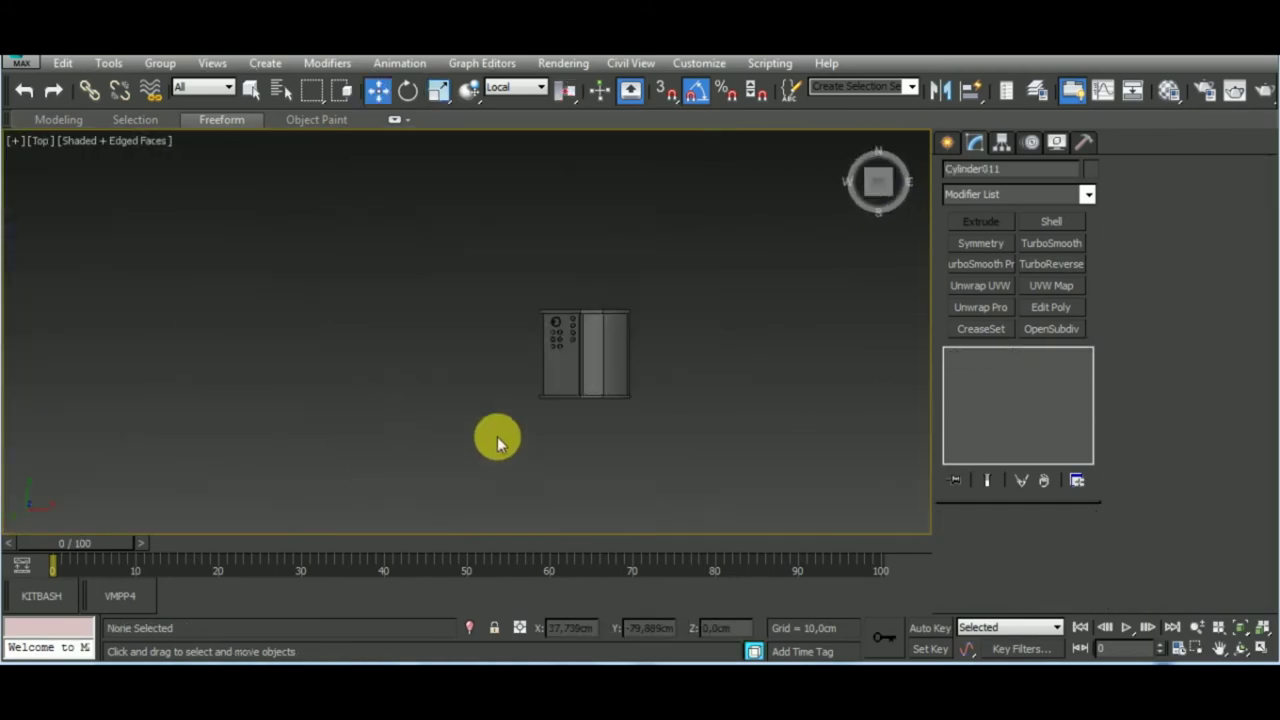
pyautogui.scroll(4, 578, 335)
pyautogui.scroll(5, 578, 335)
pyautogui.click(457, 306)
pyautogui.click(968, 91)
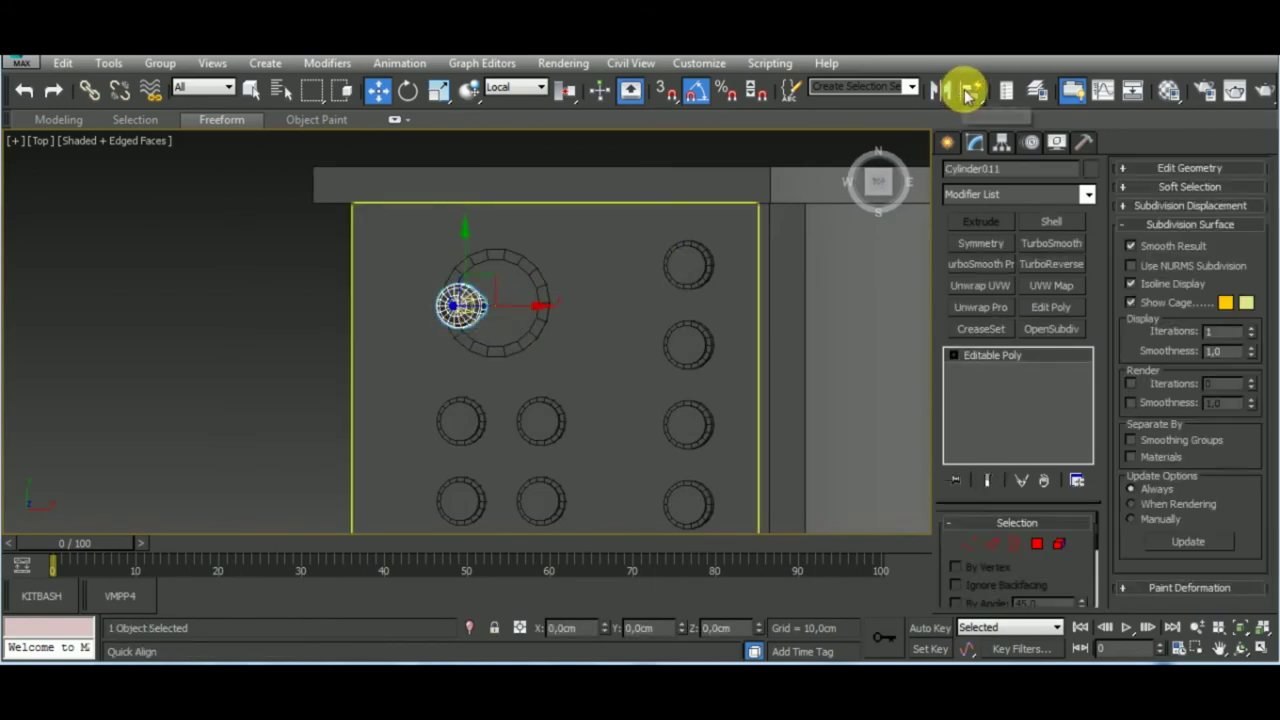
pyautogui.click(527, 316)
pyautogui.click(378, 91)
# Adjust the knob's height in Front view so its foot sits into the base ring
pyautogui.press('f')
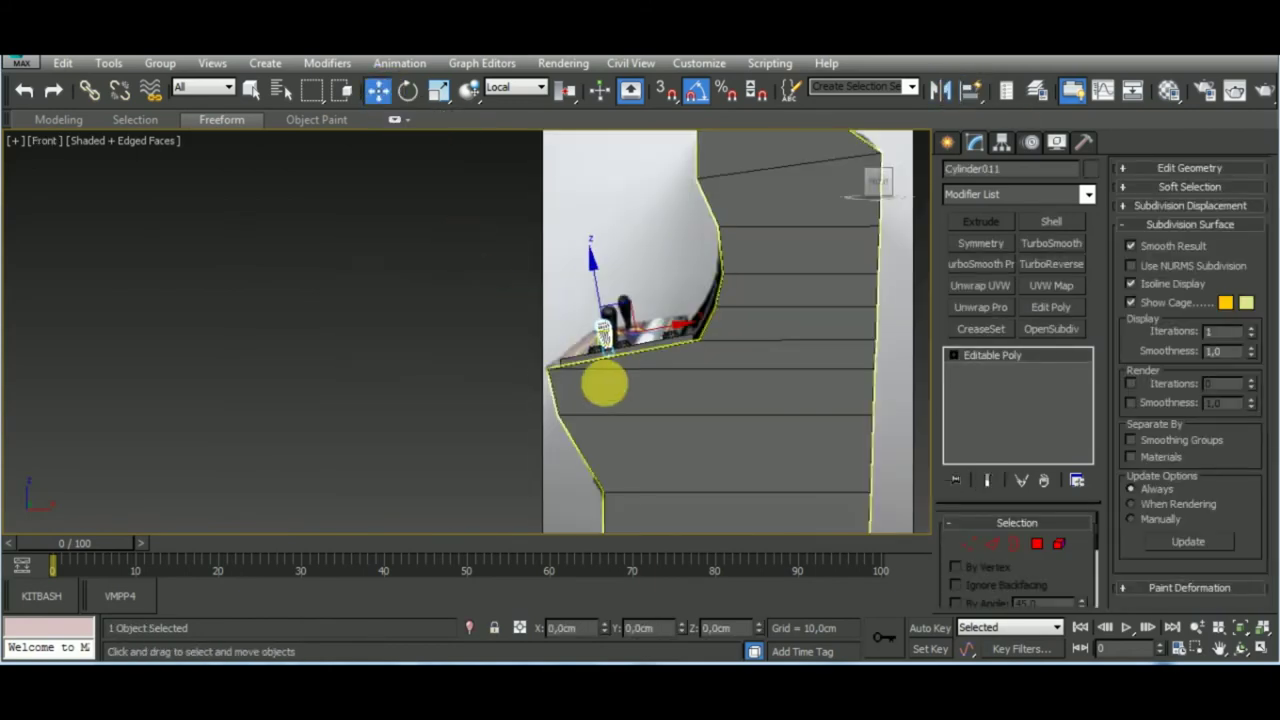
pyautogui.scroll(-3, 606, 377)
pyautogui.scroll(-2, 594, 343)
pyautogui.moveTo(557, 185); pyautogui.dragTo(571, 194)
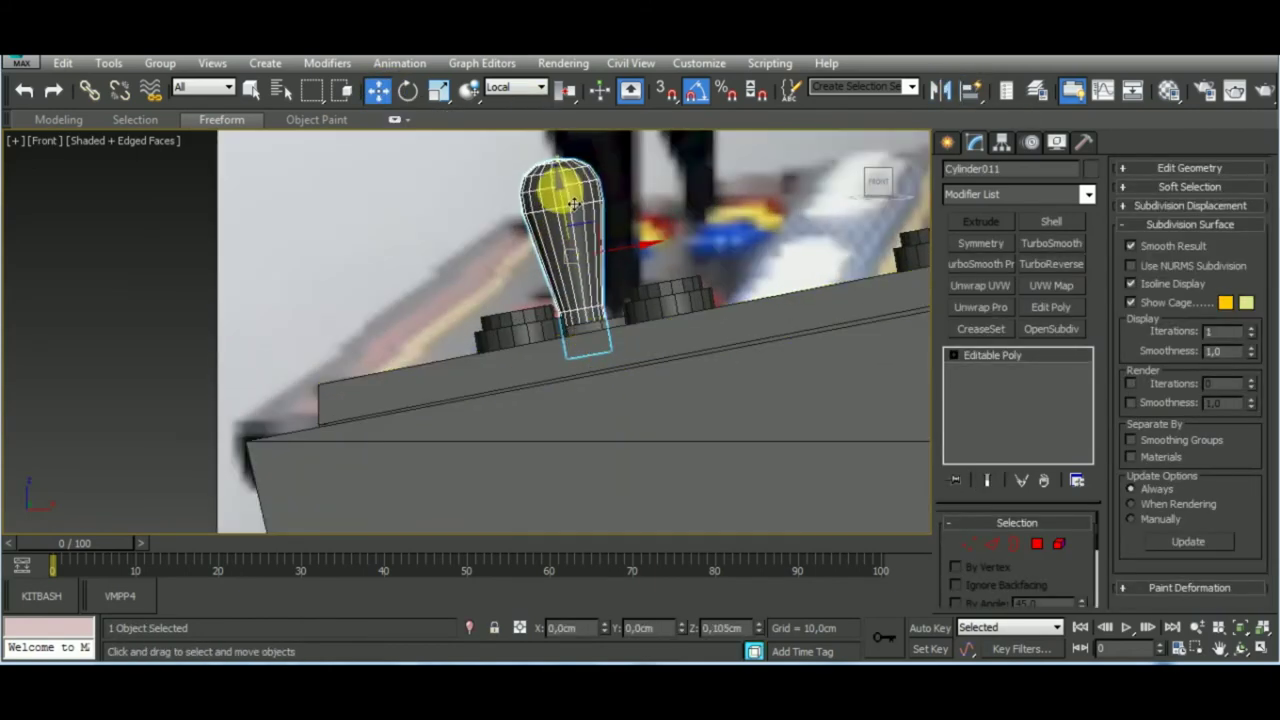
pyautogui.scroll(-2, 607, 285)
pyautogui.scroll(3, 607, 285)
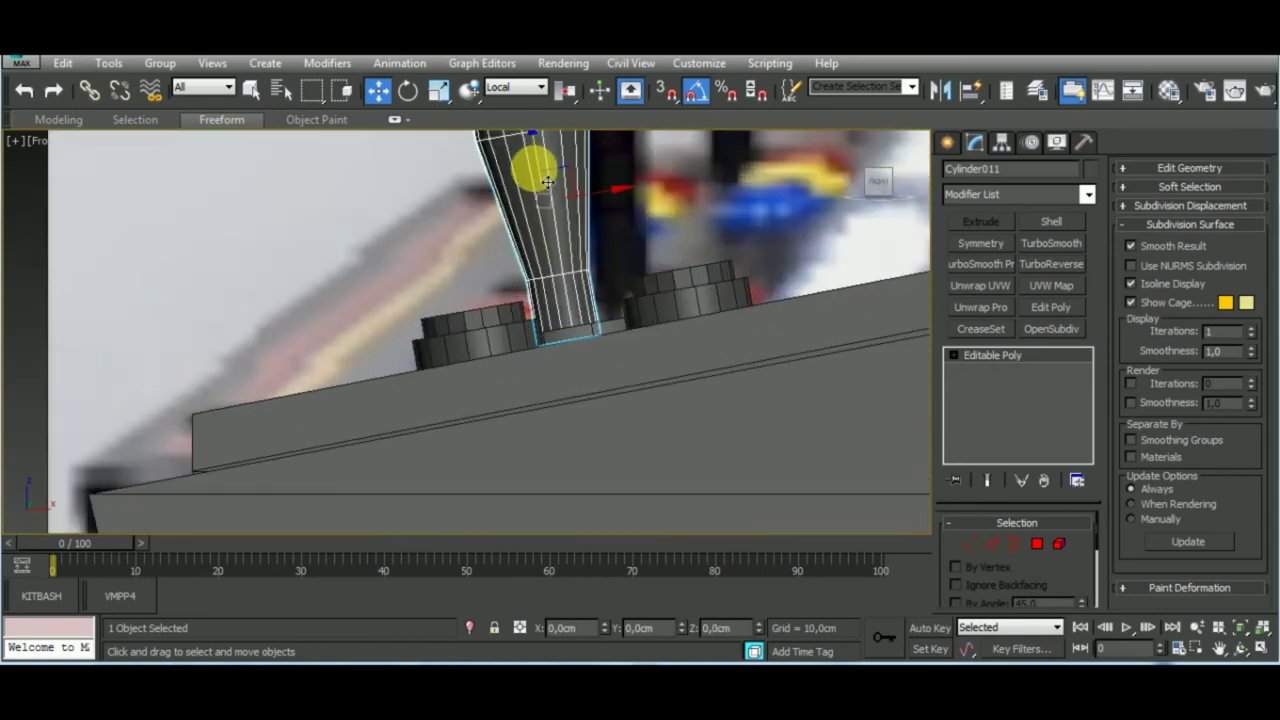
pyautogui.scroll(-4, 557, 358)
# In Top view, select the joystick, its base ring and all ten buttons
pyautogui.press('p')
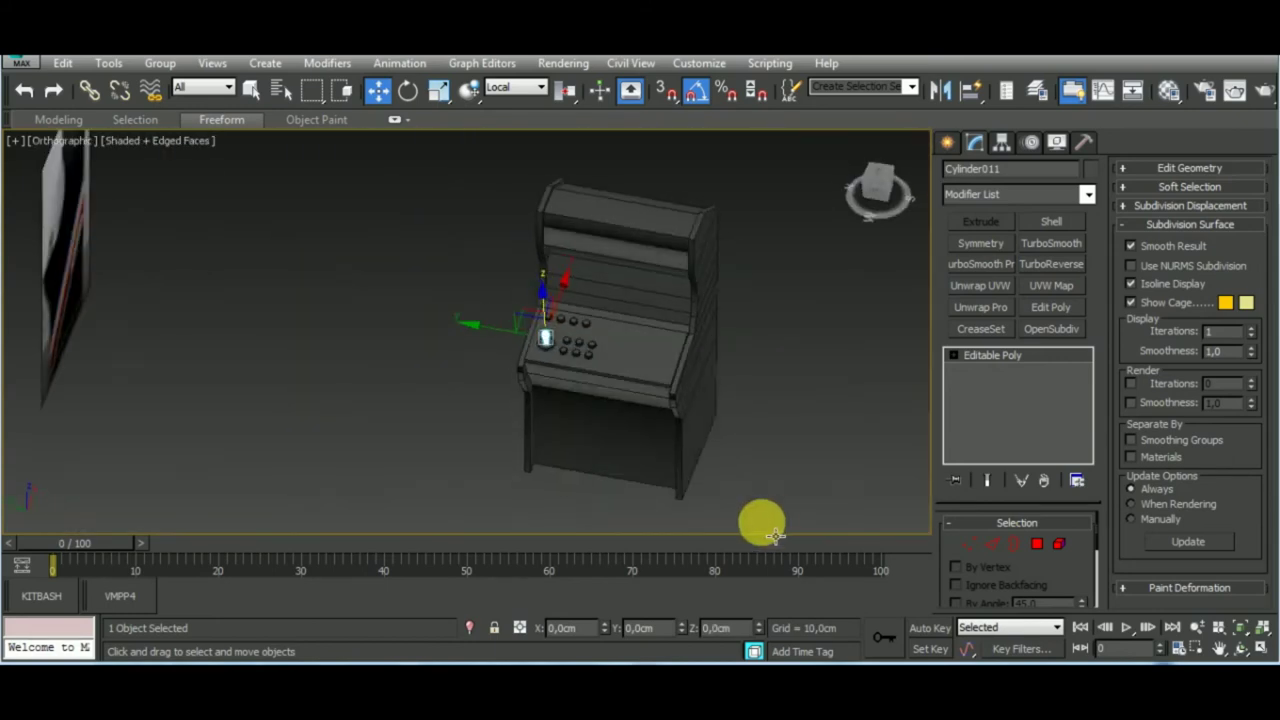
pyautogui.press('t')
pyautogui.press('z')
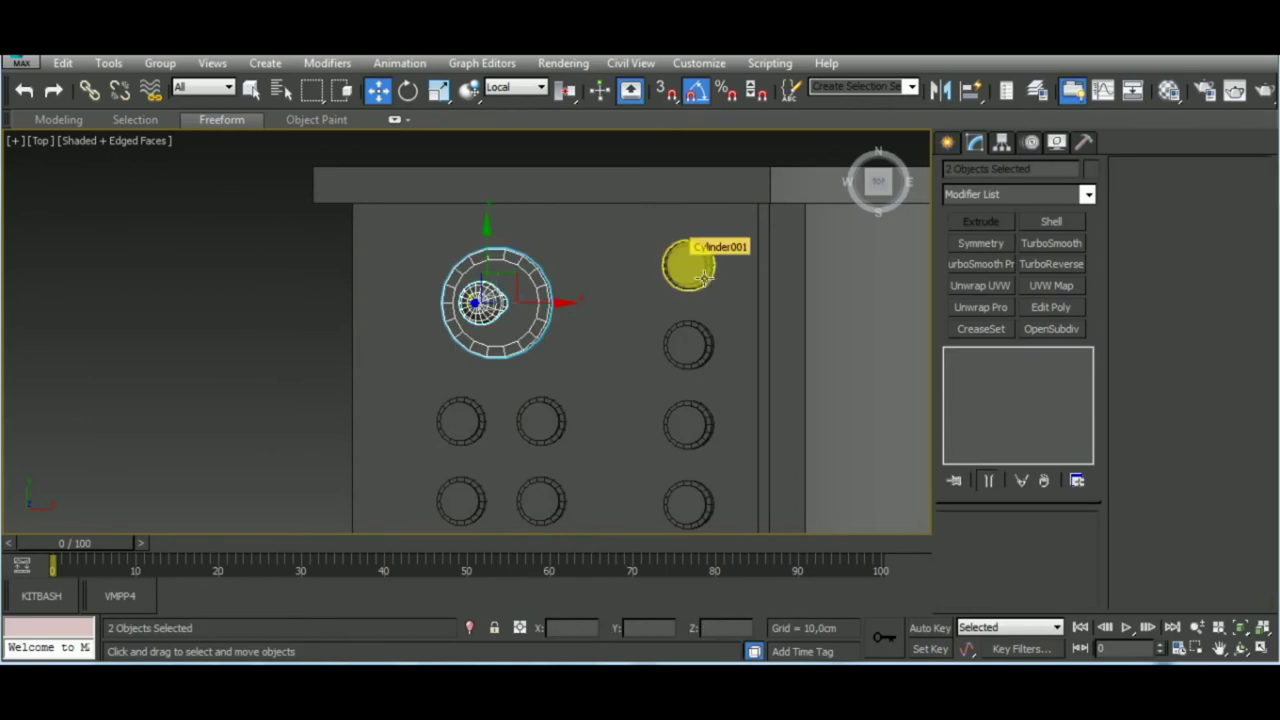
pyautogui.keyDown('ctrl'); pyautogui.click(688, 265); pyautogui.keyUp('ctrl')
pyautogui.keyDown('ctrl'); pyautogui.click(688, 345); pyautogui.keyUp('ctrl')
pyautogui.keyDown('ctrl'); pyautogui.click(688, 425); pyautogui.keyUp('ctrl')
pyautogui.keyDown('ctrl'); pyautogui.click(688, 505); pyautogui.keyUp('ctrl')
pyautogui.keyDown('ctrl'); pyautogui.click(541, 500); pyautogui.keyUp('ctrl')
pyautogui.keyDown('ctrl'); pyautogui.click(541, 420); pyautogui.keyUp('ctrl')
pyautogui.keyDown('ctrl'); pyautogui.click(452, 422); pyautogui.keyUp('ctrl')
pyautogui.keyDown('ctrl'); pyautogui.click(462, 505); pyautogui.keyUp('ctrl')
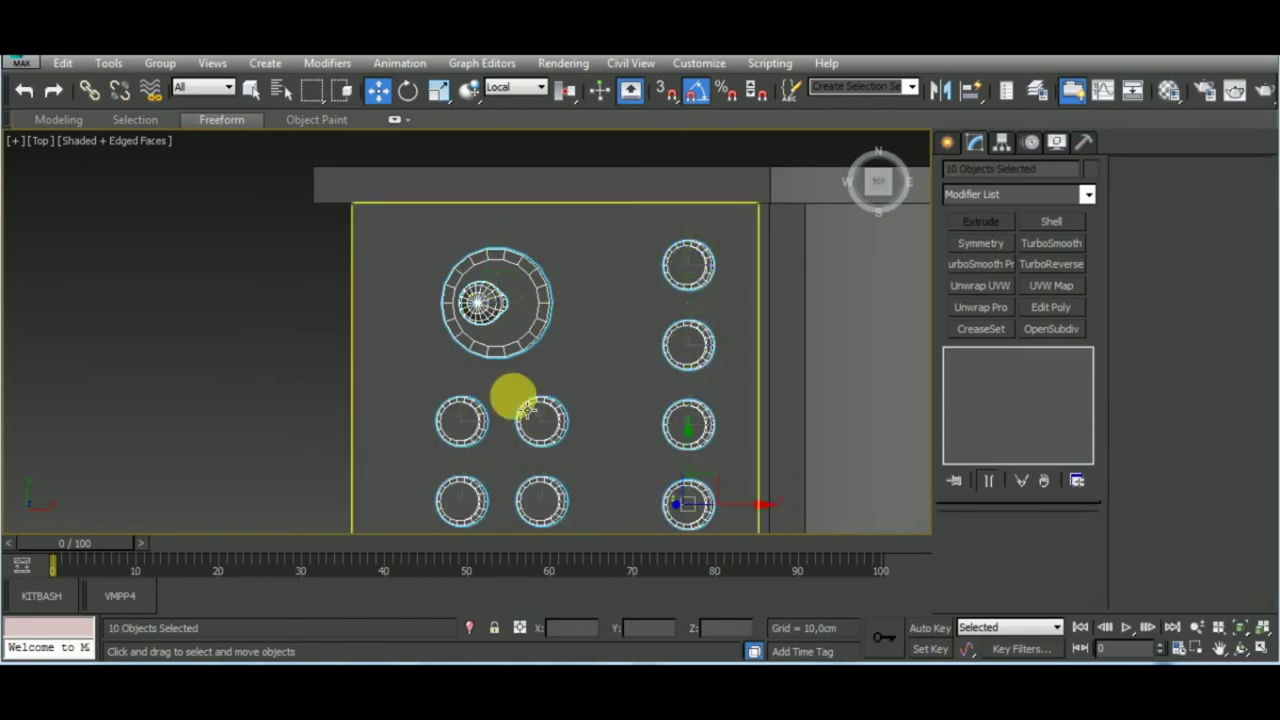
pyautogui.scroll(-3, 514, 394)
pyautogui.keyDown('ctrl'); pyautogui.click(508, 503); pyautogui.keyUp('ctrl')
# Clone the set as independent copies to the right and mirror them across Y
pyautogui.moveTo(628, 507)
pyautogui.keyDown('alt'); pyautogui.mouseDown(button='middle')
pyautogui.moveTo(609, 431)
pyautogui.moveTo(831, 403)
pyautogui.moveTo(554, 409)
pyautogui.moveTo(706, 413)
pyautogui.mouseUp(button='middle'); pyautogui.keyUp('alt')
pyautogui.keyDown('shift'); pyautogui.moveTo(706, 413); pyautogui.dragTo(840, 353); pyautogui.keyUp('shift')
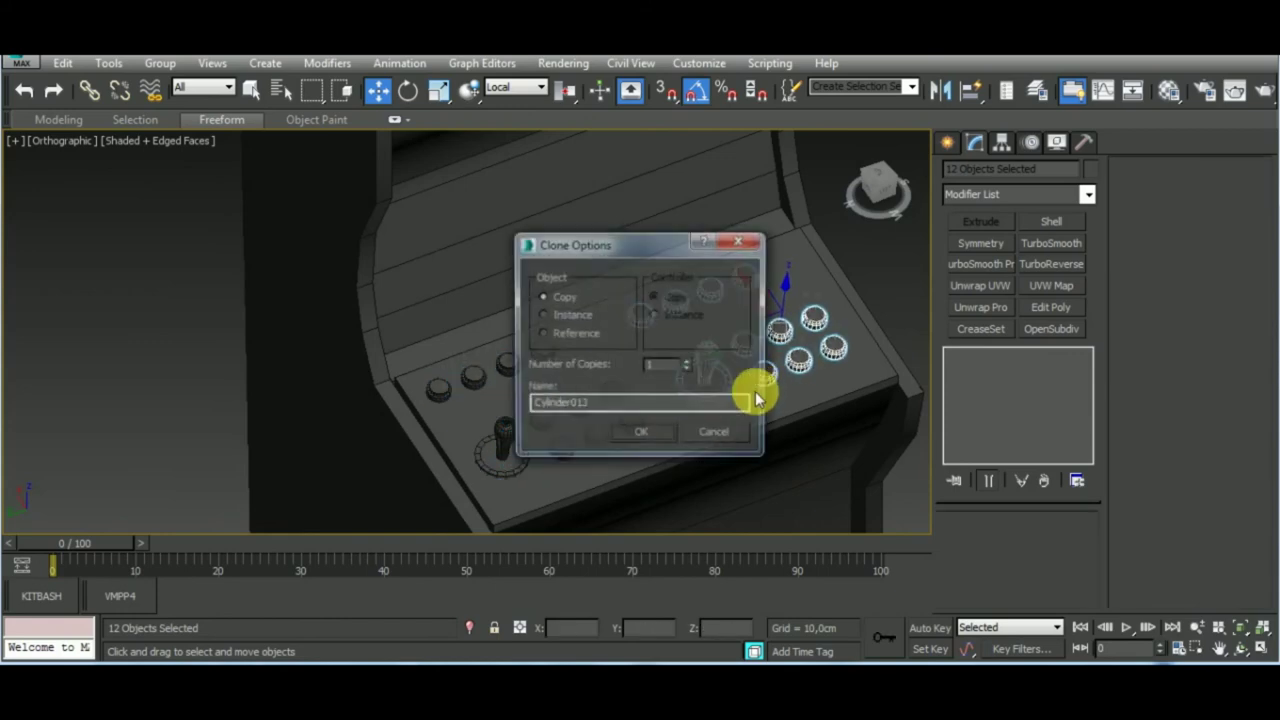
pyautogui.click(638, 430)
pyautogui.click(940, 90)
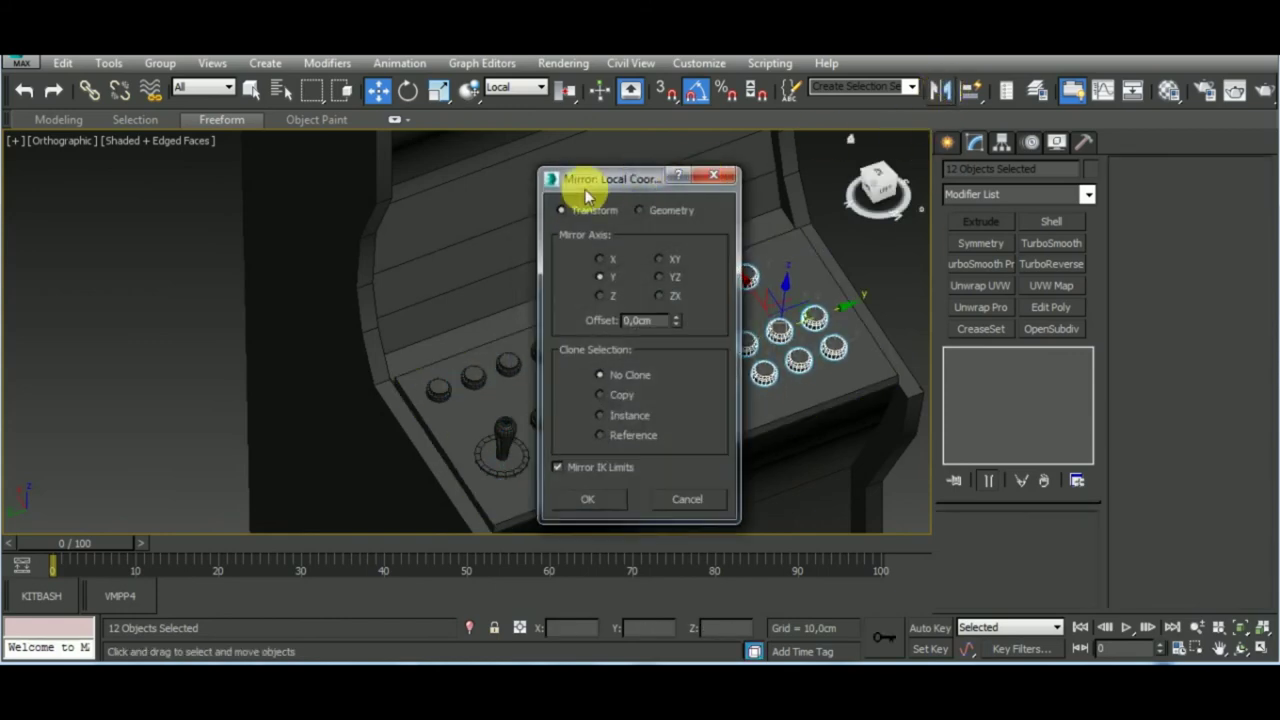
pyautogui.moveTo(586, 191); pyautogui.dragTo(408, 196)
pyautogui.click(445, 278)
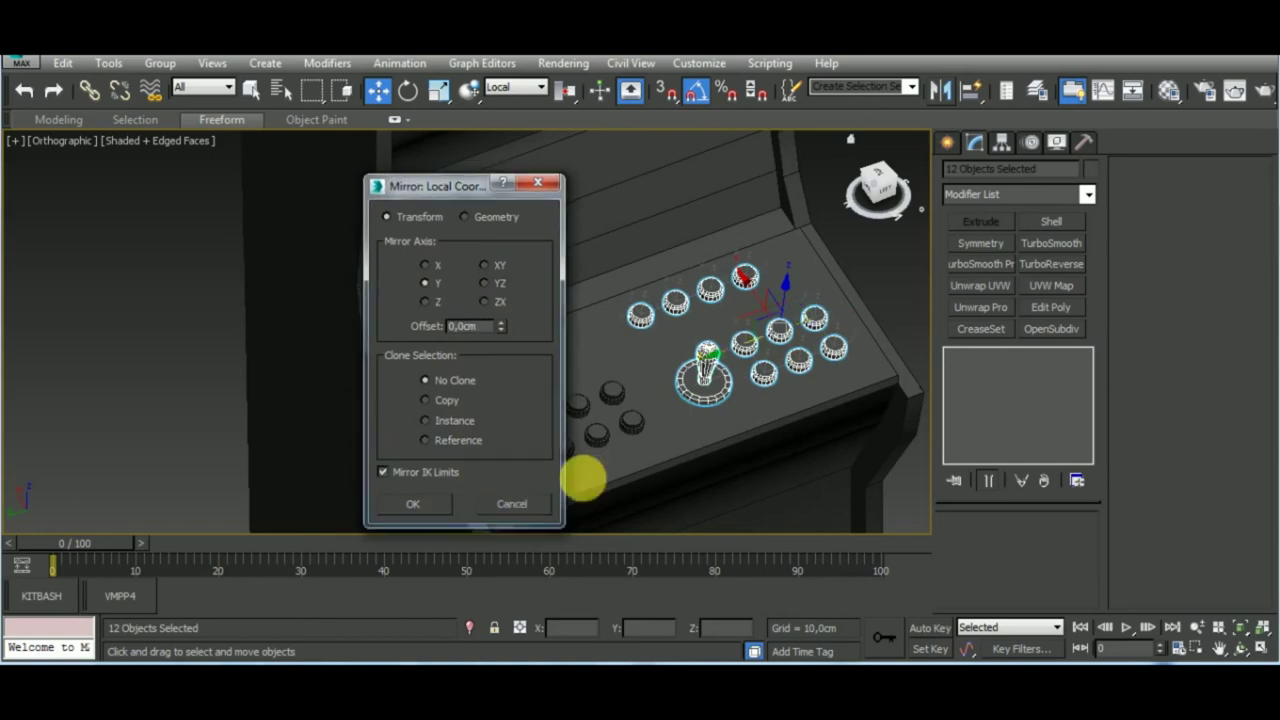
pyautogui.press('Return')
# Shift the copied top-row buttons to the right
pyautogui.moveTo(586, 480)
pyautogui.keyDown('alt'); pyautogui.mouseDown(button='middle')
pyautogui.moveTo(789, 480)
pyautogui.moveTo(705, 490)
pyautogui.mouseUp(button='middle'); pyautogui.keyUp('alt')
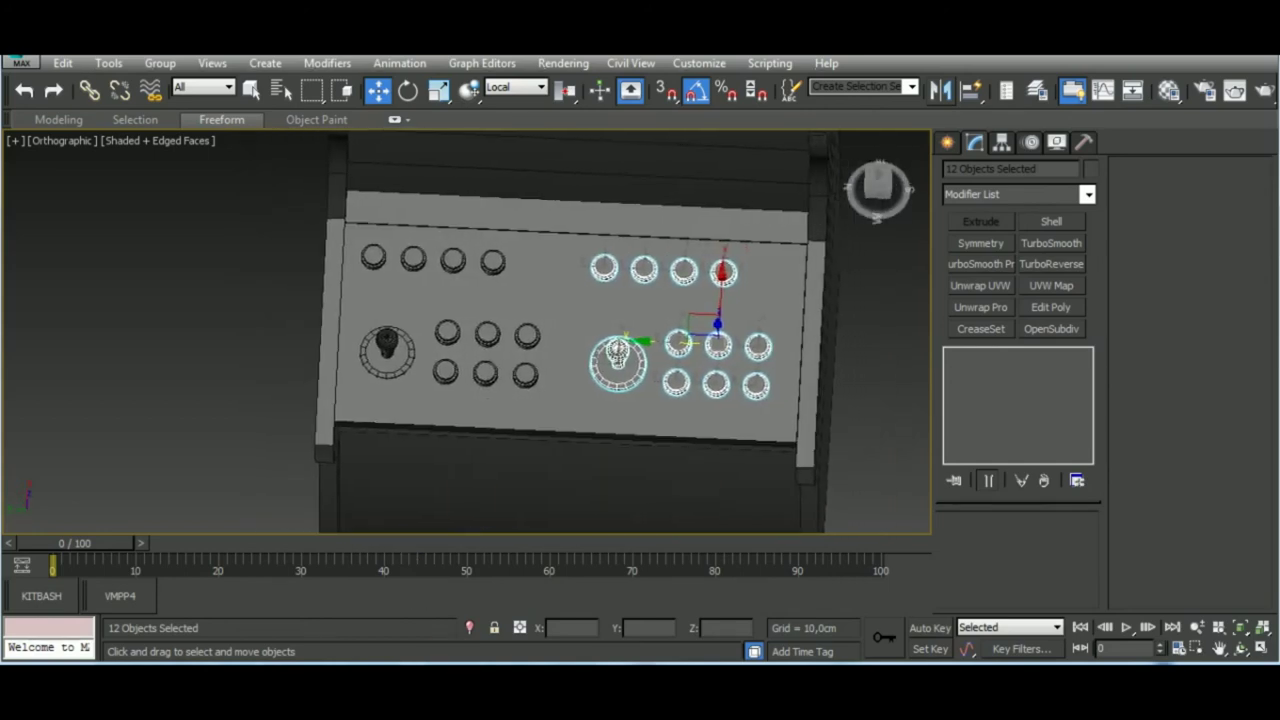
pyautogui.keyDown('alt'); pyautogui.moveTo(871, 473); pyautogui.dragTo(585, 305); pyautogui.keyUp('alt')
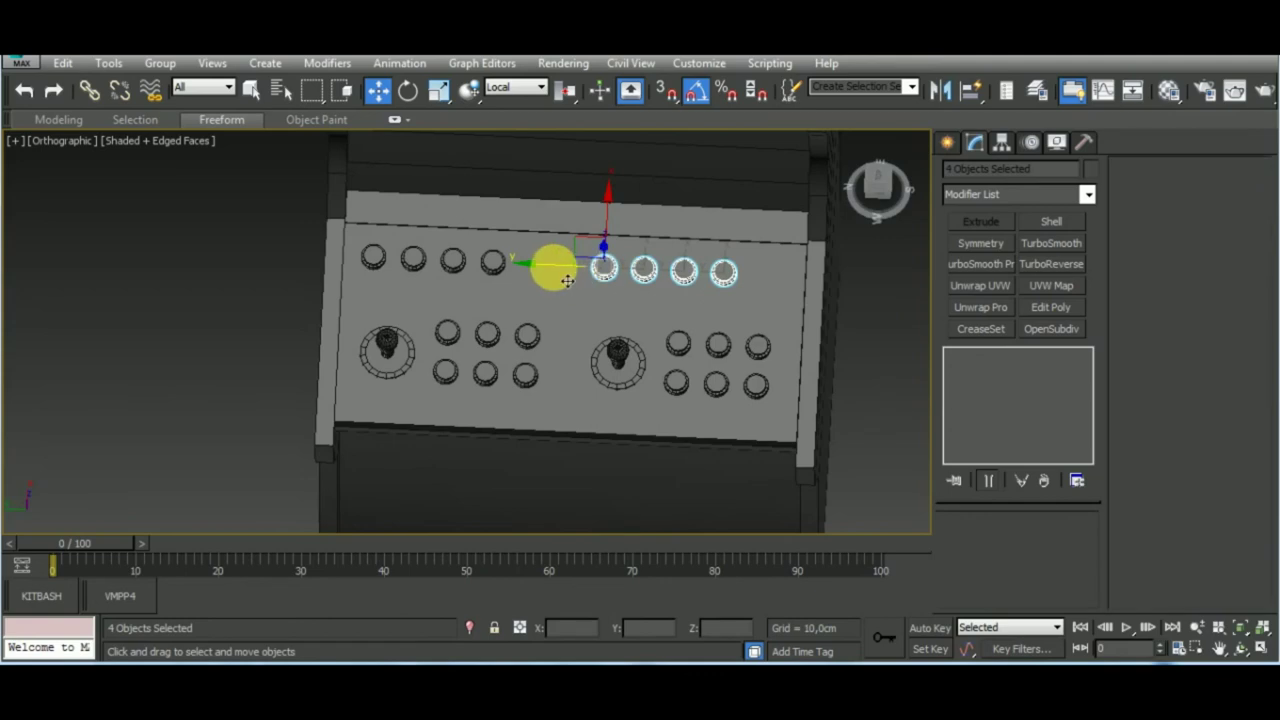
pyautogui.moveTo(551, 263); pyautogui.dragTo(615, 281)
pyautogui.moveTo(620, 282)
pyautogui.keyDown('alt'); pyautogui.mouseDown(button='middle')
pyautogui.moveTo(654, 386)
pyautogui.moveTo(871, 443)
pyautogui.moveTo(791, 420)
pyautogui.moveTo(801, 407)
pyautogui.mouseUp(button='middle'); pyautogui.keyUp('alt')
pyautogui.click(801, 407)
# Clone the ring part and move the copy onto the cabinet front
pyautogui.click(686, 360)
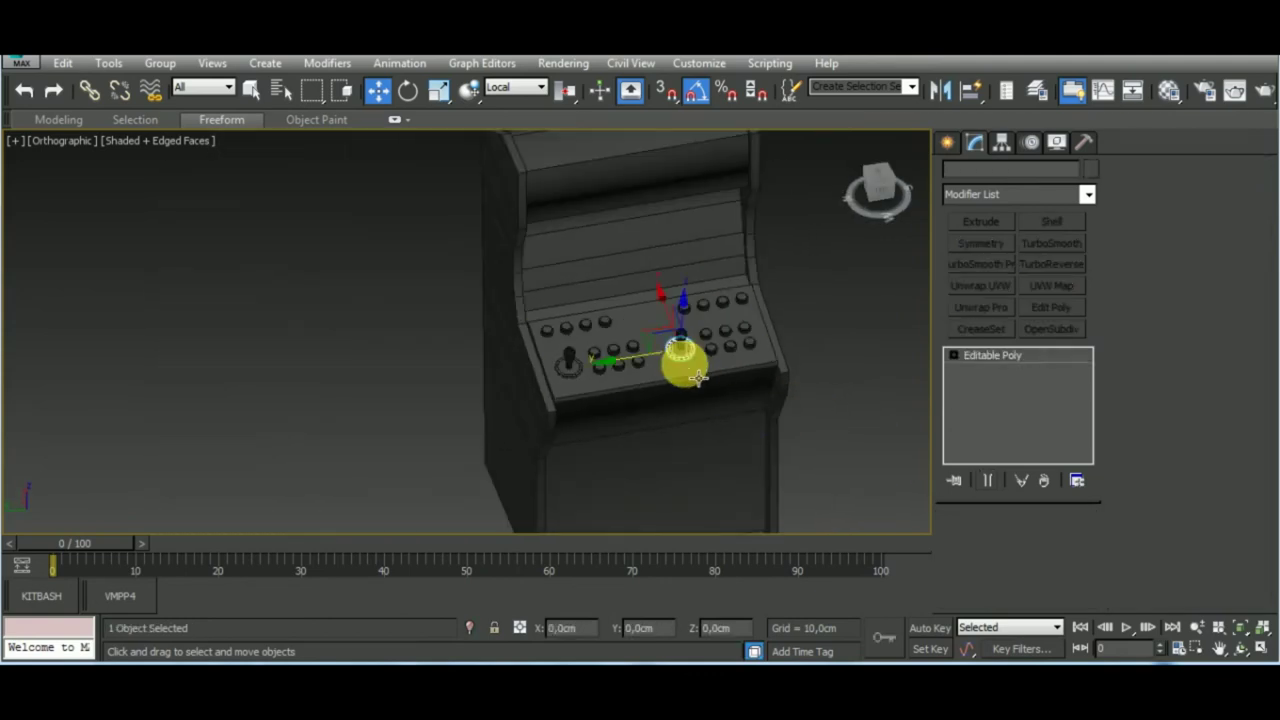
pyautogui.scroll(3, 697, 371)
pyautogui.keyDown('shift'); pyautogui.moveTo(697, 318); pyautogui.dragTo(688, 236); pyautogui.keyUp('shift')
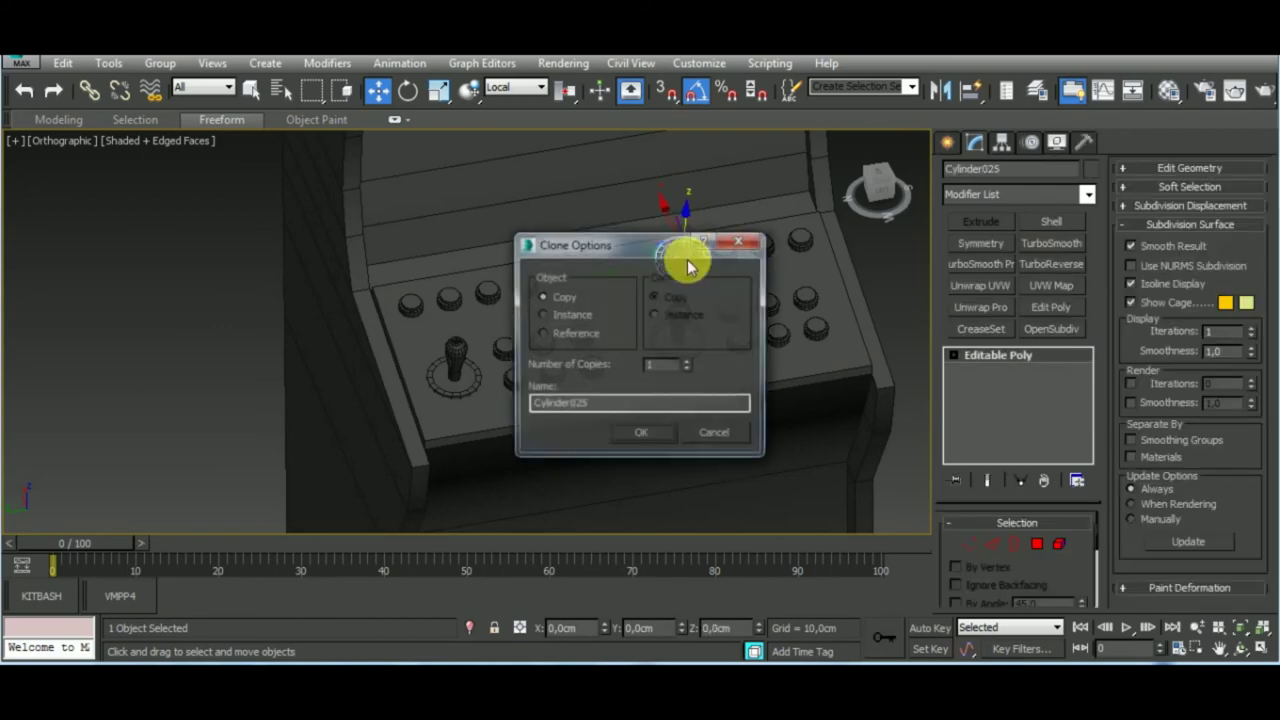
pyautogui.click(644, 433)
pyautogui.keyDown('alt'); pyautogui.moveTo(644, 420); pyautogui.dragTo(626, 334, button='middle'); pyautogui.keyUp('alt')
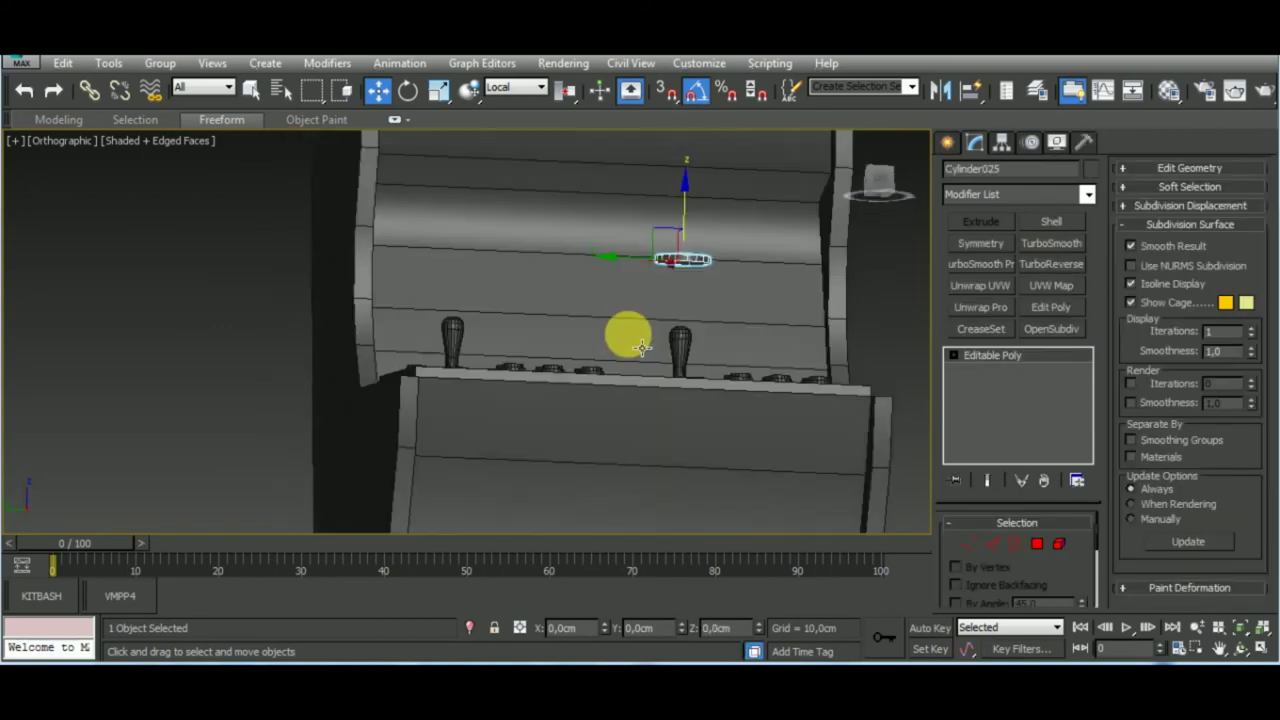
pyautogui.press('f')
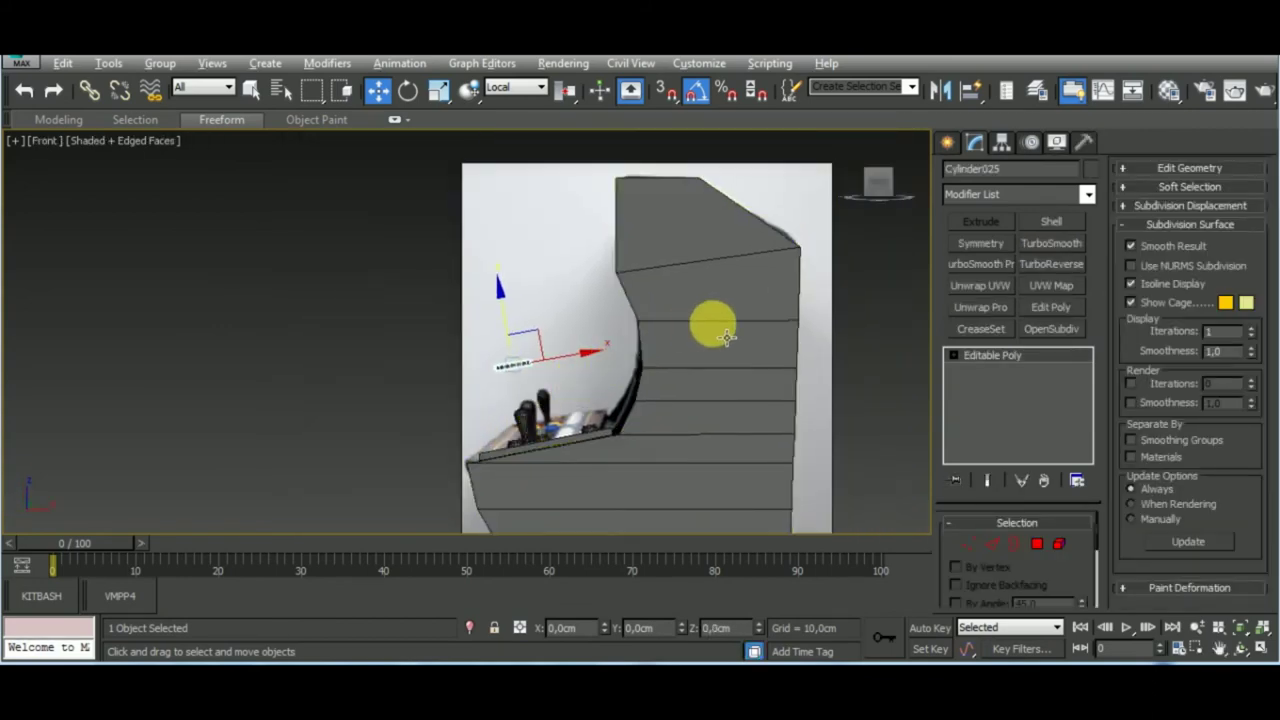
pyautogui.keyDown('alt'); pyautogui.moveTo(709, 323); pyautogui.dragTo(751, 309, button='middle'); pyautogui.keyUp('alt')
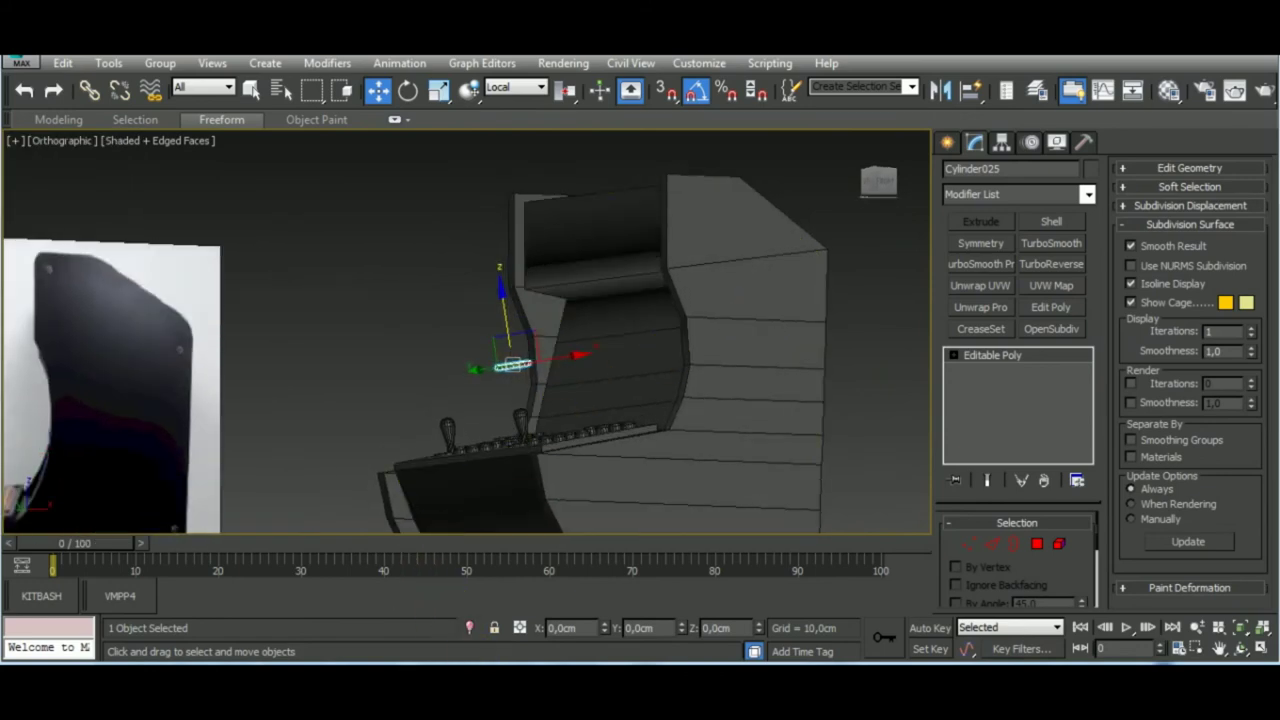
pyautogui.scroll(4, 598, 478)
pyautogui.scroll(3, 500, 400)
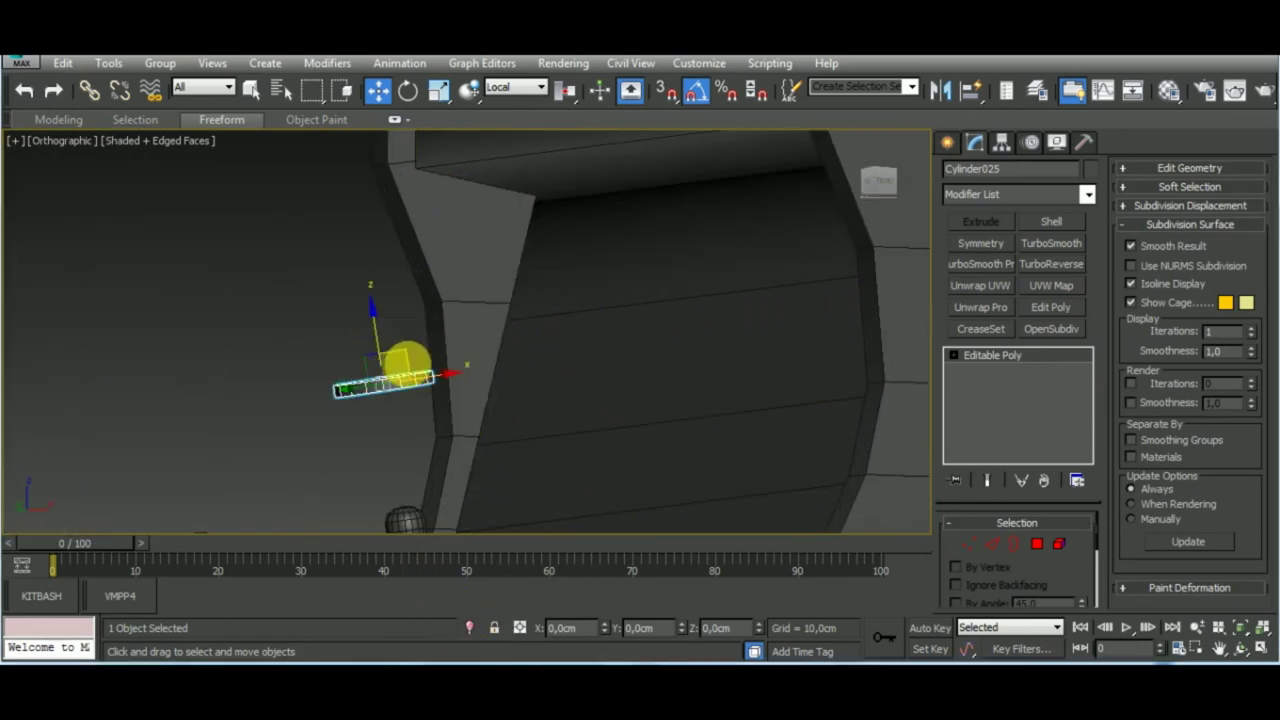
pyautogui.moveTo(443, 390); pyautogui.dragTo(666, 366)
pyautogui.moveTo(666, 366)
pyautogui.keyDown('alt'); pyautogui.mouseDown(button='middle')
pyautogui.moveTo(789, 443)
pyautogui.moveTo(923, 349)
pyautogui.moveTo(717, 433)
pyautogui.mouseUp(button='middle'); pyautogui.keyUp('alt')
# Mirror the ring copy, Cylinder025, on Z and position it against the front panel
pyautogui.click(938, 90)
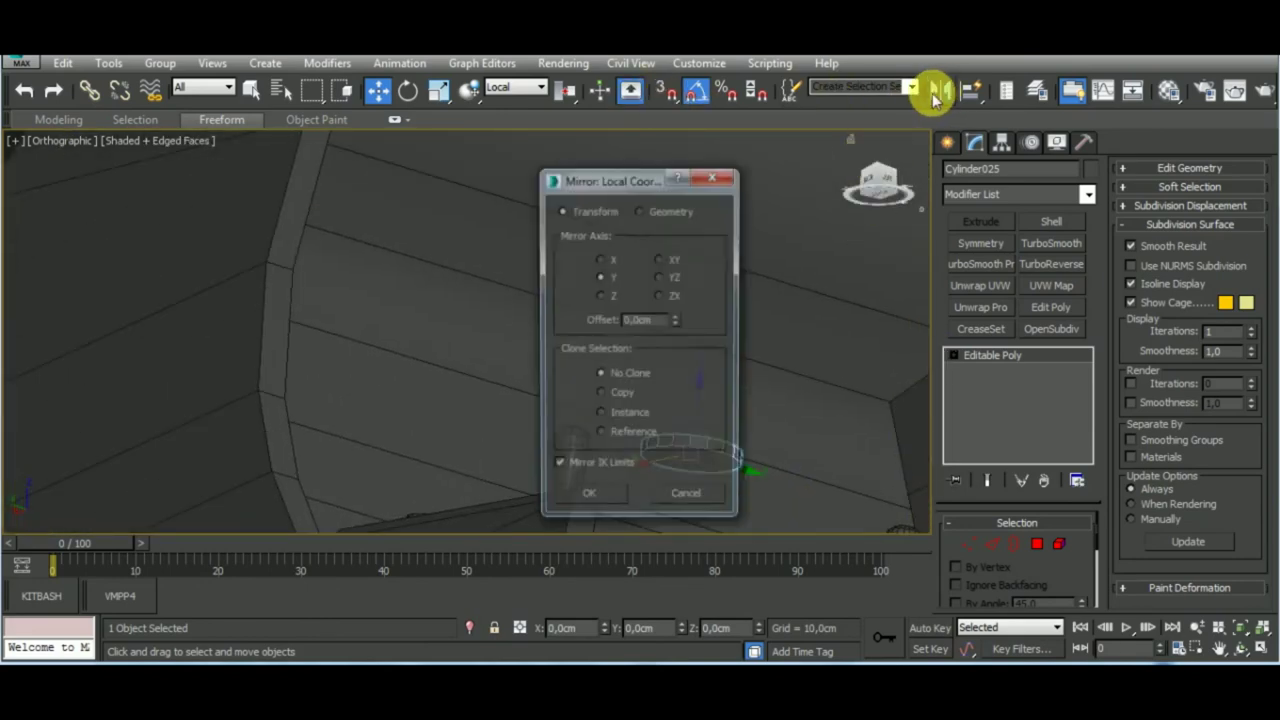
pyautogui.moveTo(537, 185); pyautogui.dragTo(348, 178)
pyautogui.click(391, 498)
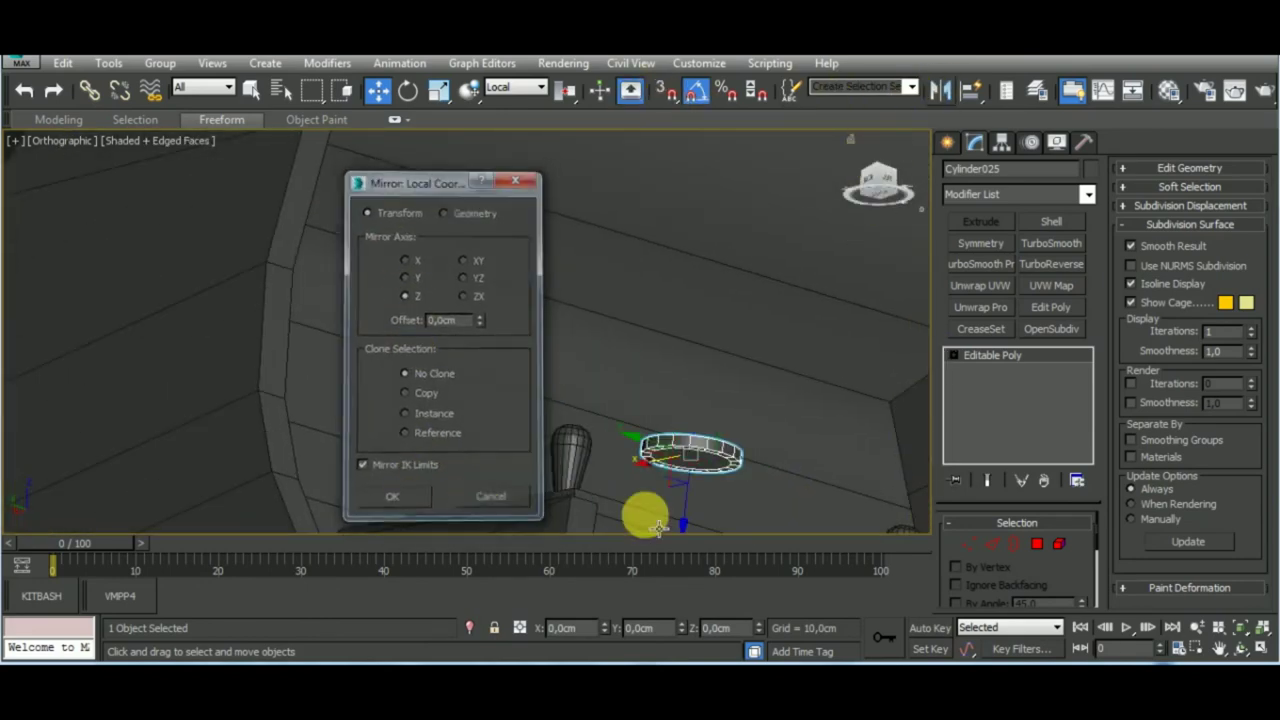
pyautogui.moveTo(683, 514); pyautogui.dragTo(749, 277)
pyautogui.moveTo(749, 277)
pyautogui.keyDown('alt'); pyautogui.mouseDown(button='middle')
pyautogui.moveTo(704, 402)
pyautogui.moveTo(723, 409)
pyautogui.moveTo(605, 380)
pyautogui.moveTo(665, 420)
pyautogui.mouseUp(button='middle'); pyautogui.keyUp('alt')
pyautogui.scroll(3, 660, 430)
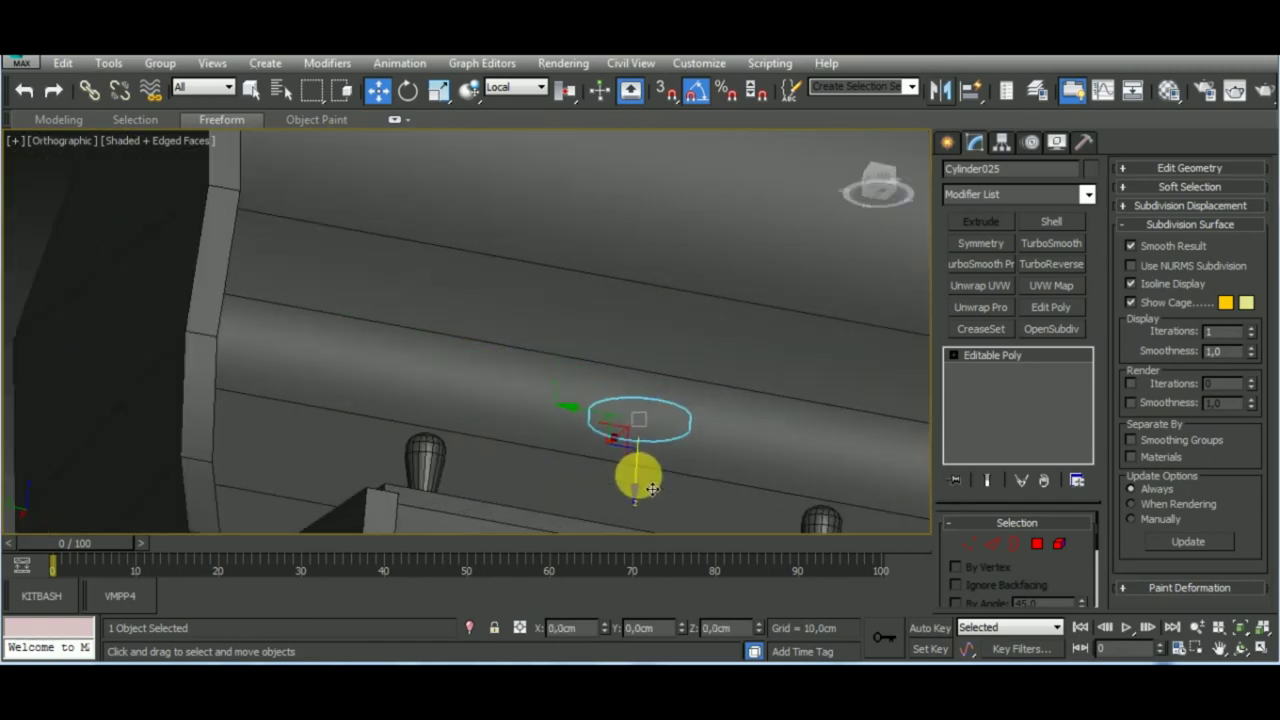
pyautogui.moveTo(634, 477)
pyautogui.keyDown('alt'); pyautogui.mouseDown(button='middle')
pyautogui.moveTo(534, 528)
pyautogui.moveTo(705, 408)
pyautogui.moveTo(663, 363)
pyautogui.moveTo(823, 371)
pyautogui.moveTo(846, 406)
pyautogui.moveTo(670, 402)
pyautogui.mouseUp(button='middle'); pyautogui.keyUp('alt')
pyautogui.click(670, 402)
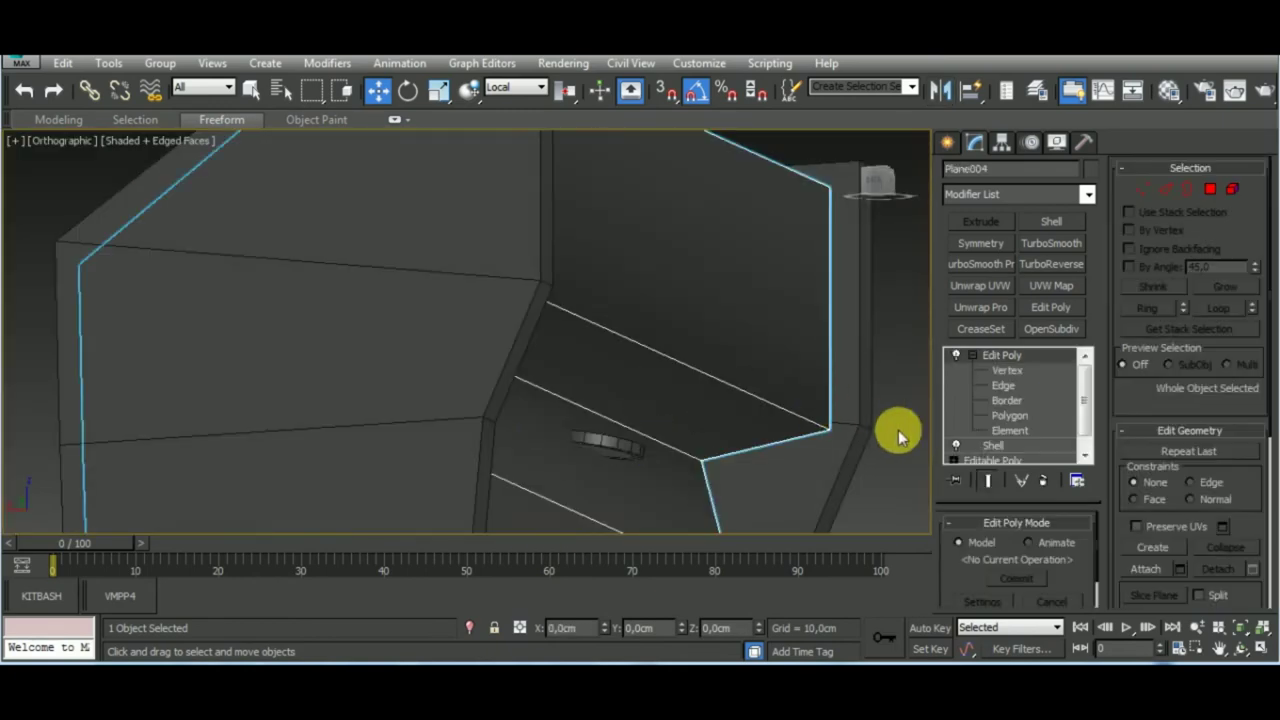
pyautogui.moveTo(556, 451); pyautogui.dragTo(681, 458)
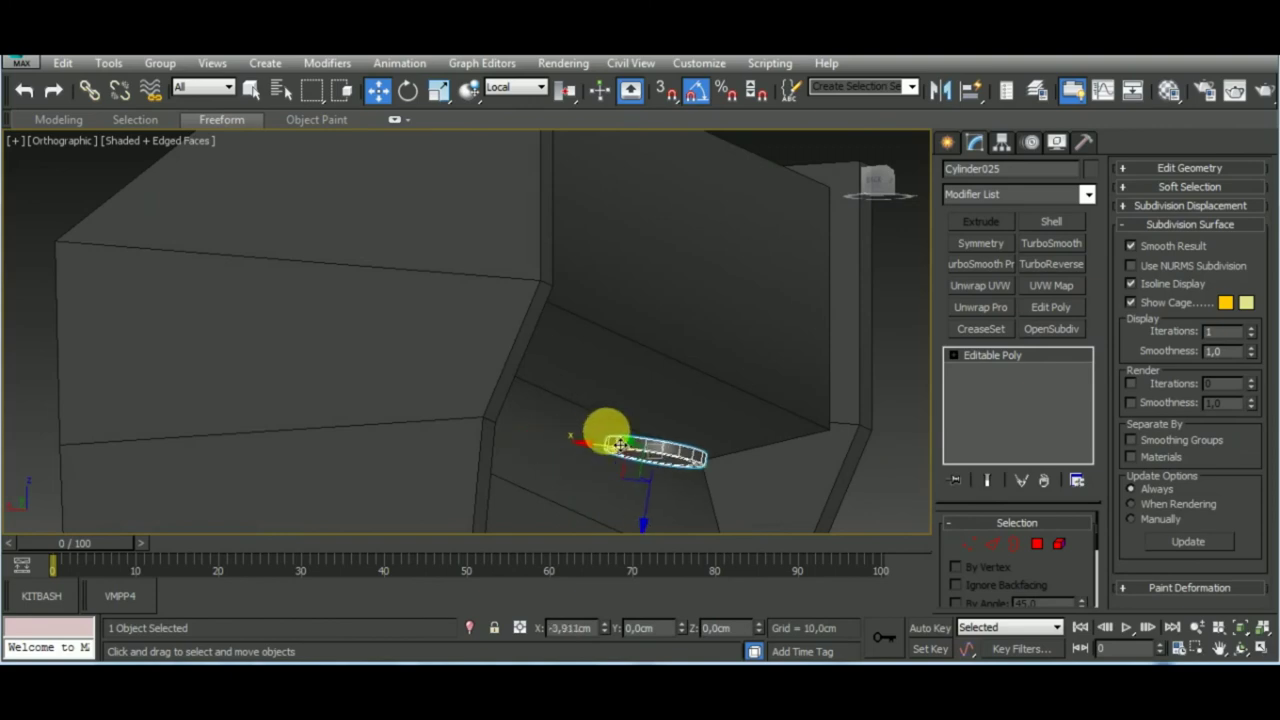
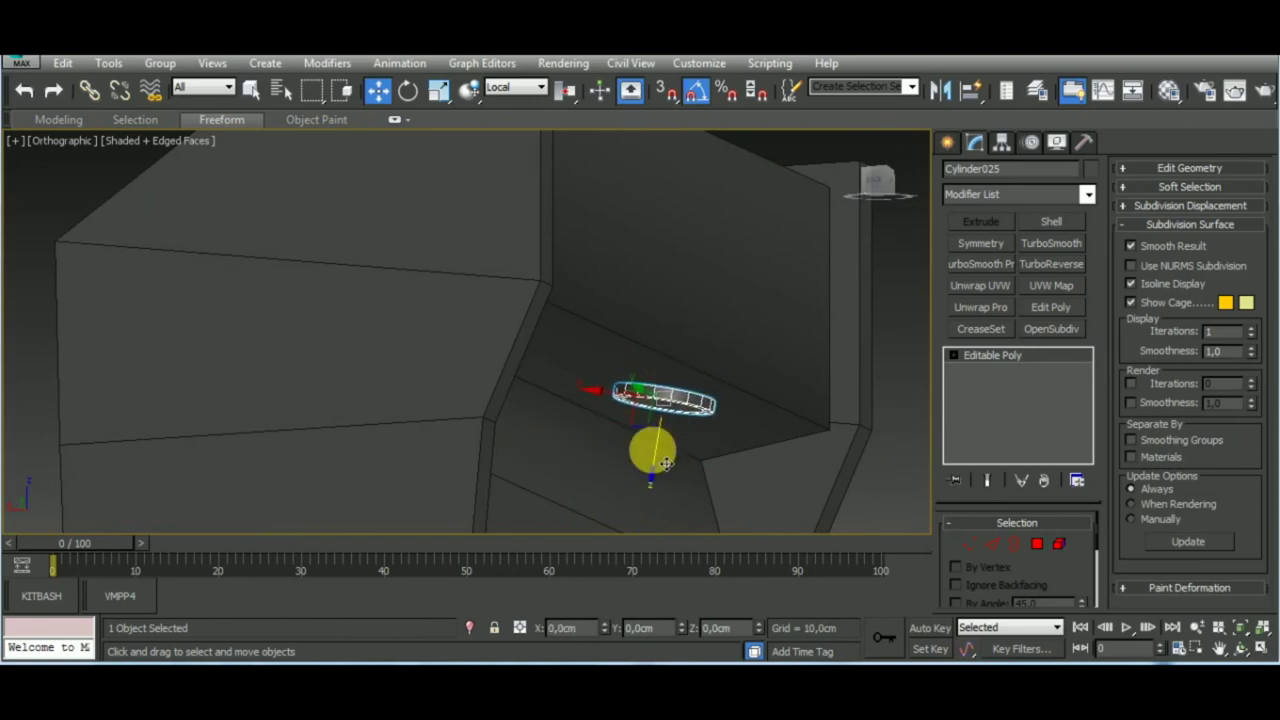
# Show the Front view in Wireframe shading and zoom in on the ring
pyautogui.press('f')
pyautogui.click(150, 141)
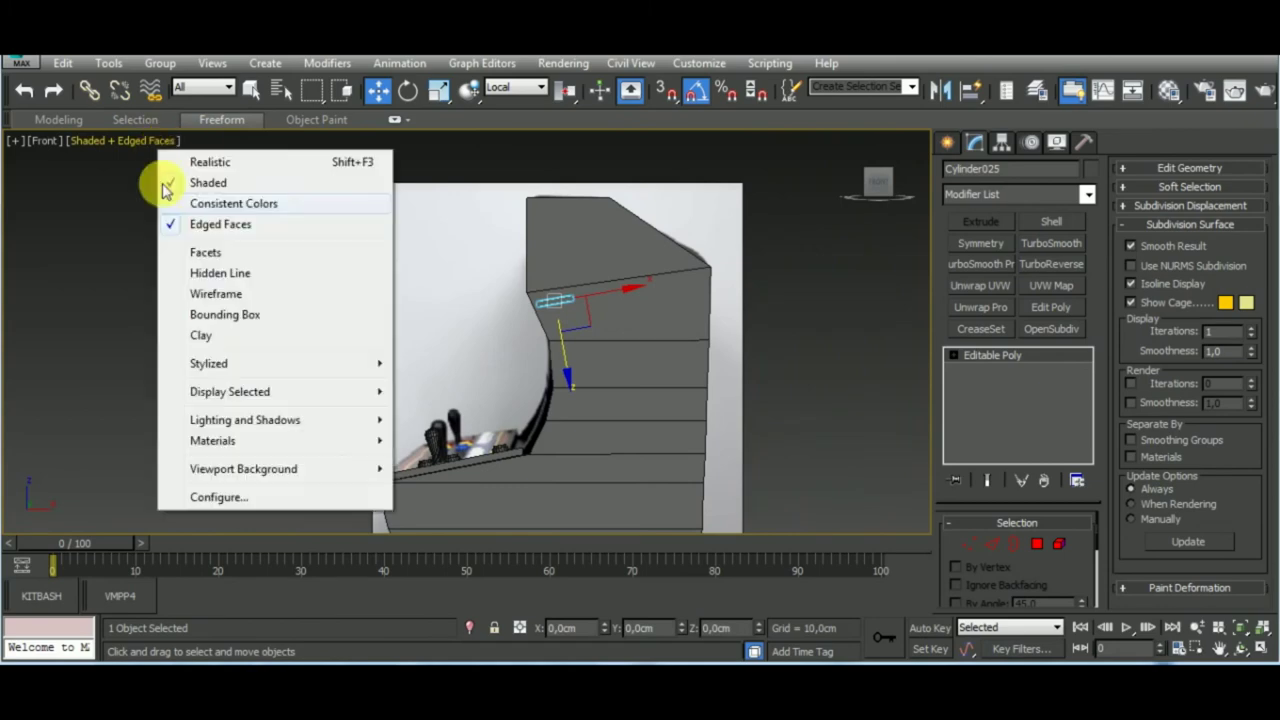
pyautogui.click(241, 298)
pyautogui.scroll(3, 617, 349)
pyautogui.scroll(3, 551, 303)
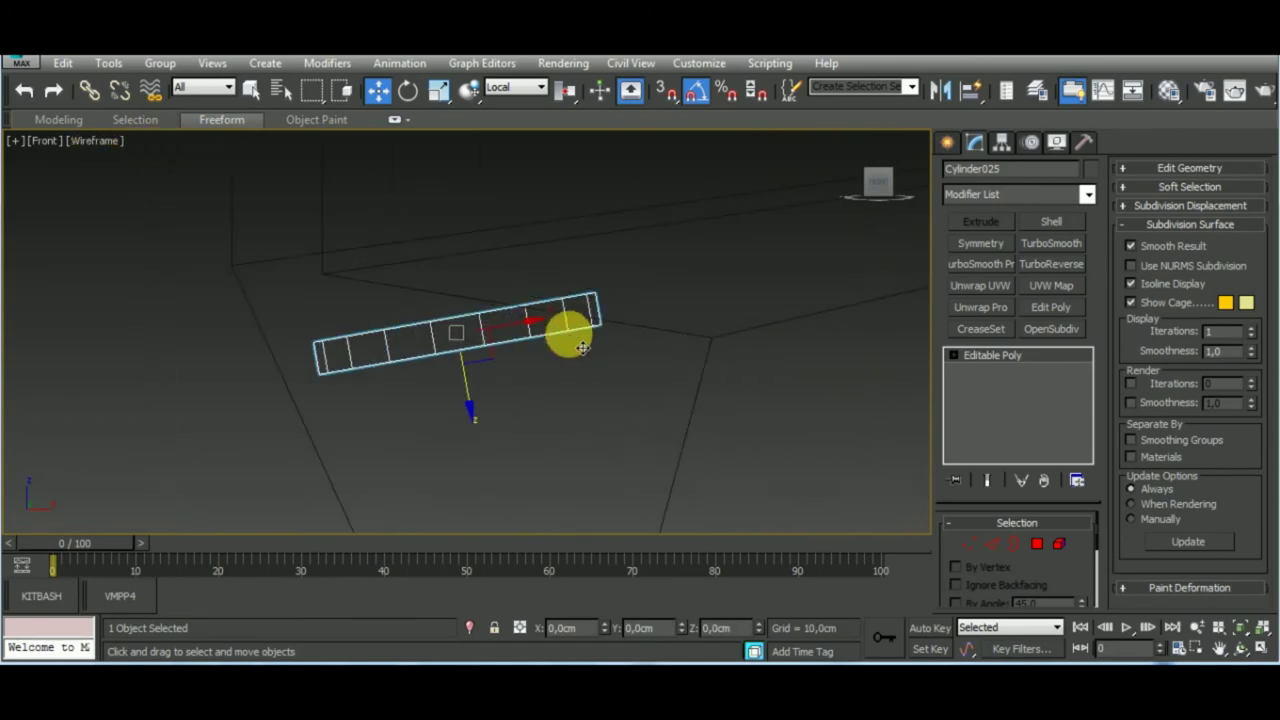
# Rotate Cylinder025 -20° about Z and nudge it slightly up and right
pyautogui.click(408, 90)
pyautogui.moveTo(514, 277); pyautogui.dragTo(528, 281)
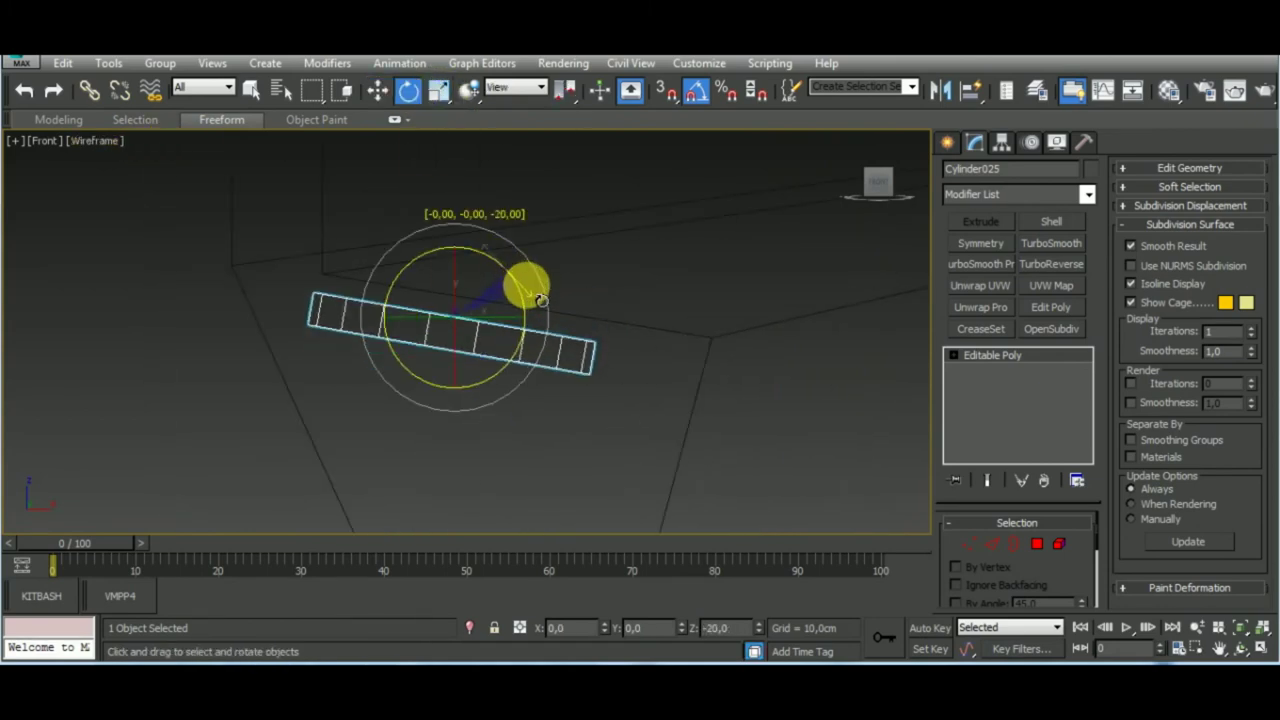
pyautogui.click(378, 90)
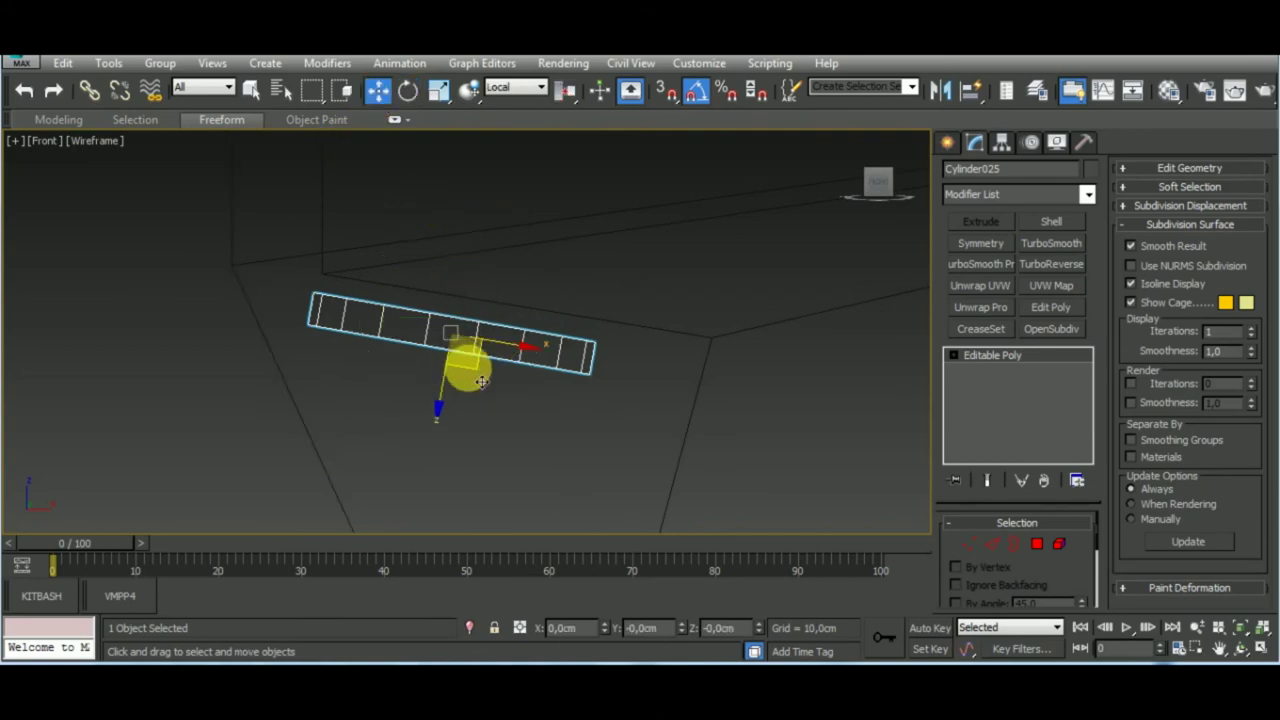
pyautogui.moveTo(482, 381); pyautogui.dragTo(538, 367)
pyautogui.moveTo(572, 355)
pyautogui.mouseDown(button='middle')
pyautogui.moveTo(586, 366)
pyautogui.moveTo(553, 324)
pyautogui.moveTo(557, 363)
pyautogui.moveTo(737, 334)
pyautogui.moveTo(486, 309)
pyautogui.moveTo(655, 342)
pyautogui.mouseUp(button='middle')
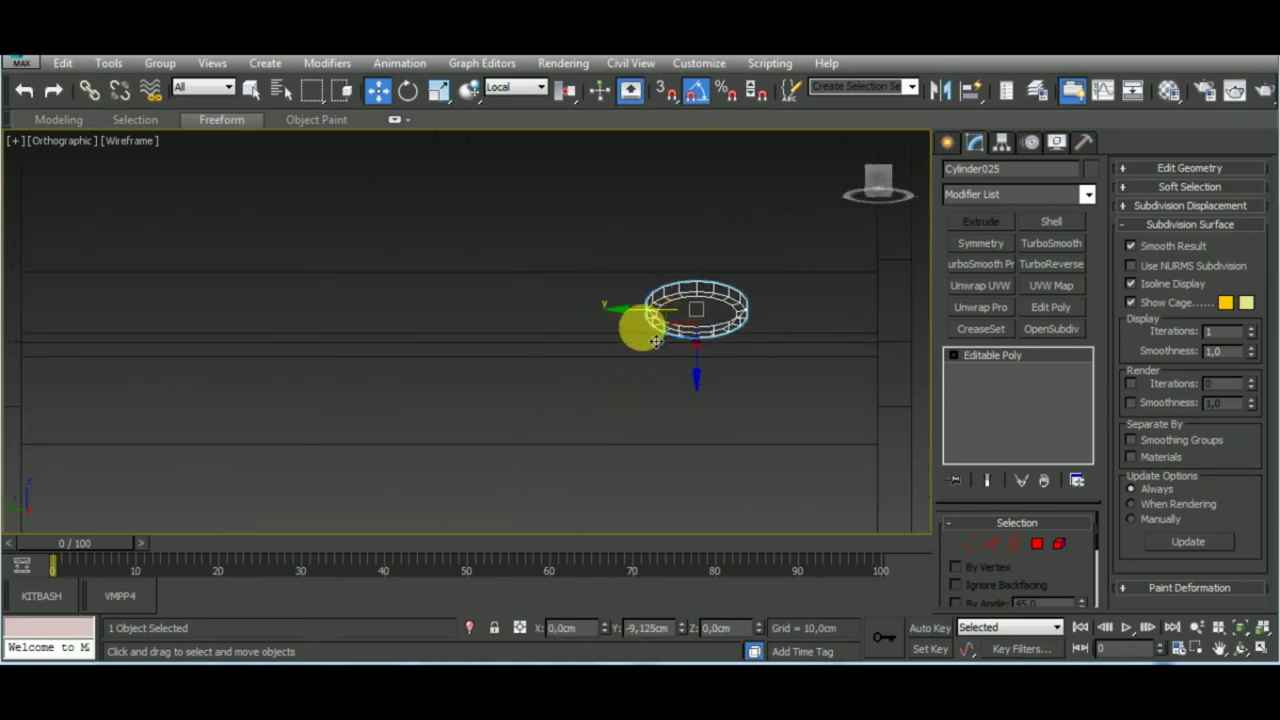
# Restore Shaded + Edged Faces and Shift-drag clone the ring Cylinder026 as a copy
pyautogui.click(126, 145)
pyautogui.click(160, 178)
pyautogui.click(388, 305)
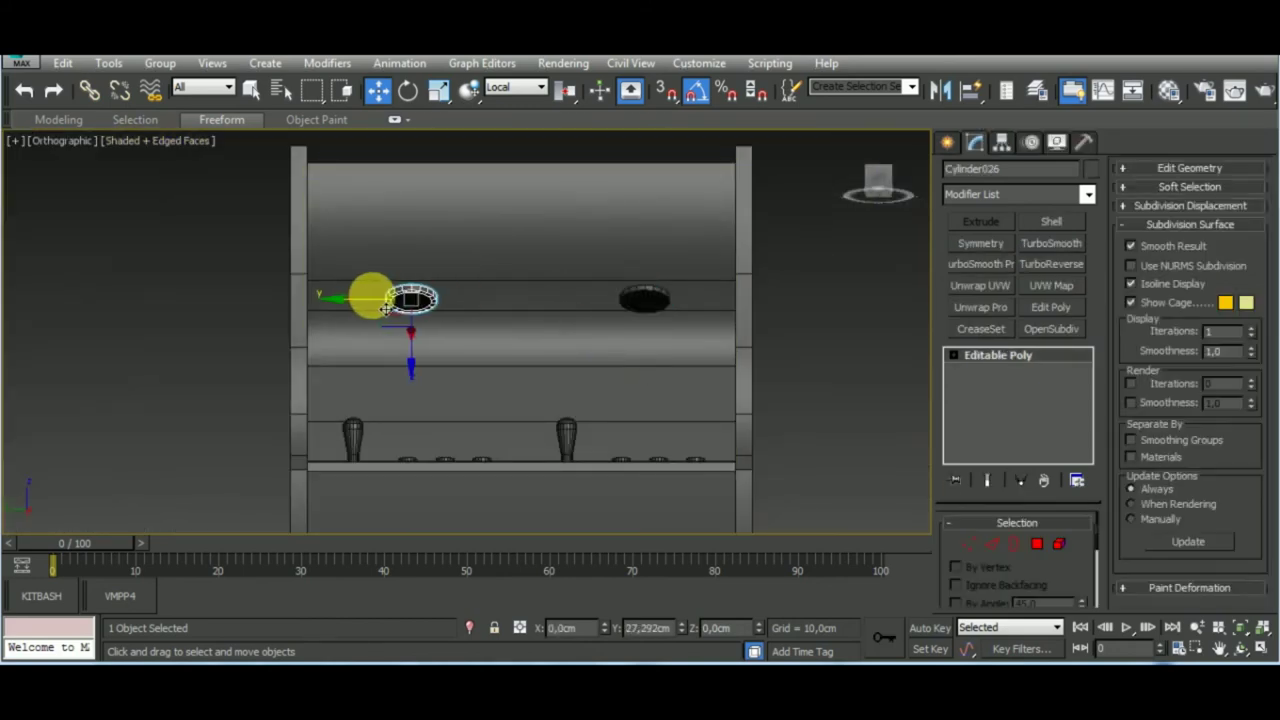
pyautogui.keyDown('shift'); pyautogui.moveTo(381, 308); pyautogui.dragTo(384, 308); pyautogui.keyUp('shift')
pyautogui.click(622, 434)
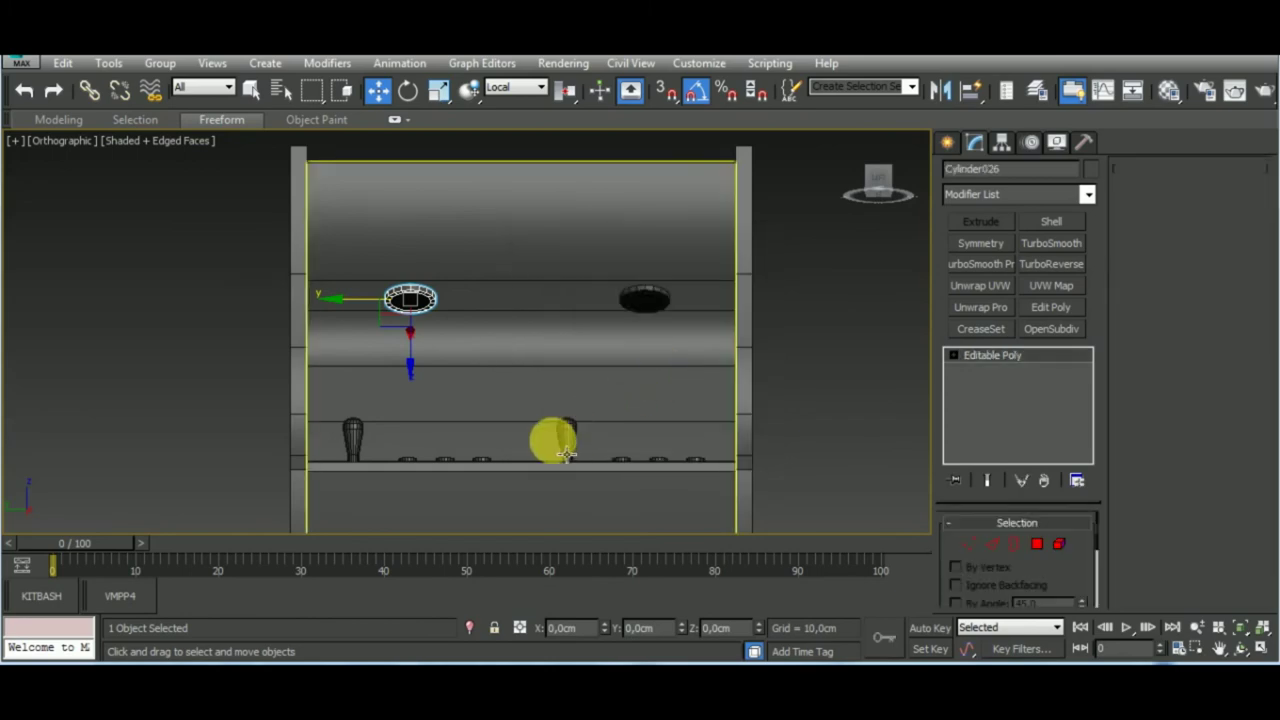
# Deselect all and orbit and zoom to a close, frontal perspective of the control panel
pyautogui.moveTo(551, 437)
pyautogui.keyDown('alt'); pyautogui.mouseDown(button='middle')
pyautogui.moveTo(578, 433)
pyautogui.moveTo(557, 414)
pyautogui.mouseUp(button='middle'); pyautogui.keyUp('alt')
pyautogui.scroll(-2, 529, 329)
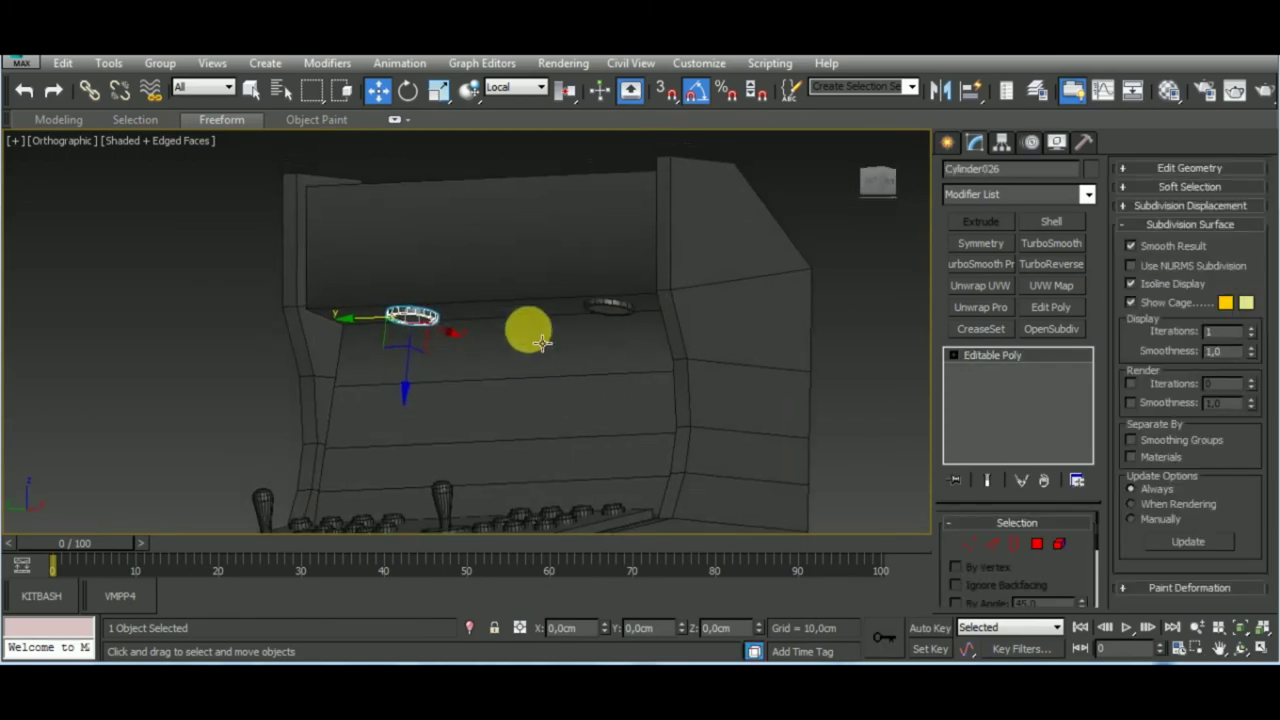
pyautogui.scroll(-2, 548, 333)
pyautogui.scroll(-5, 600, 450)
pyautogui.click(671, 486)
pyautogui.scroll(5, 617, 443)
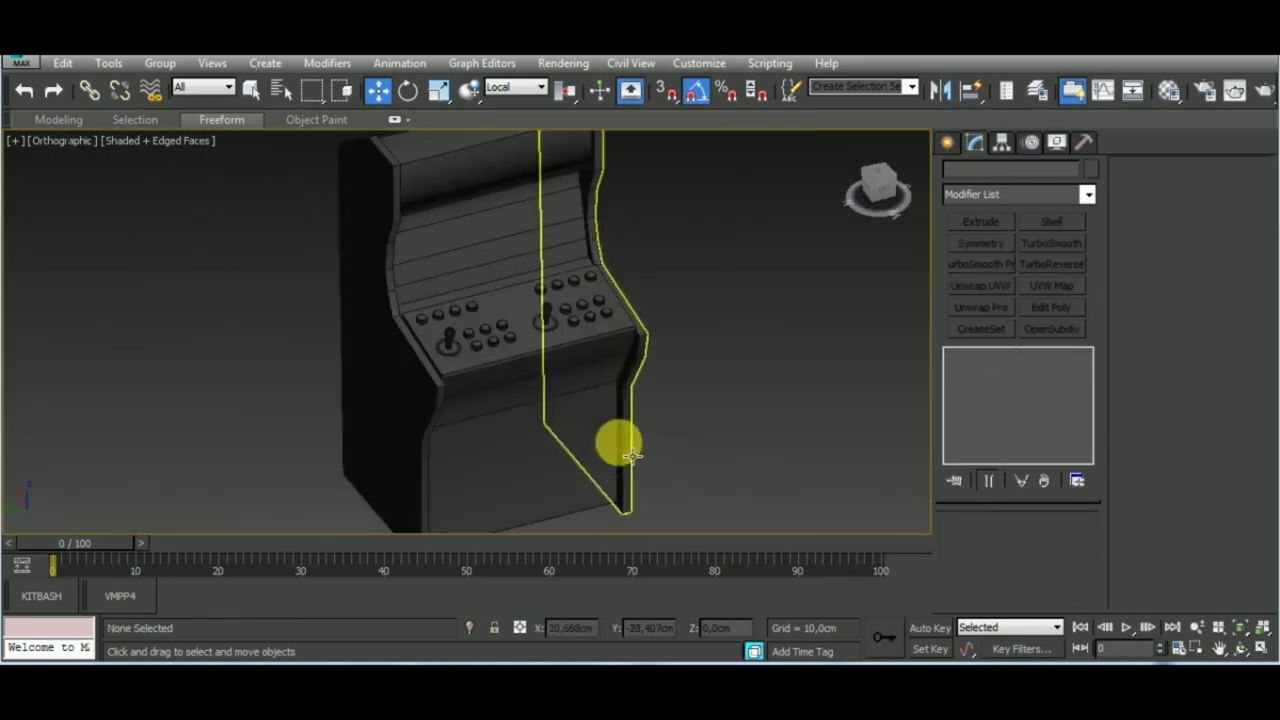
pyautogui.scroll(-5, 630, 480)
pyautogui.moveTo(617, 443)
pyautogui.keyDown('alt'); pyautogui.mouseDown(button='middle')
pyautogui.moveTo(633, 500)
pyautogui.moveTo(591, 491)
pyautogui.moveTo(660, 425)
pyautogui.mouseUp(button='middle'); pyautogui.keyUp('alt')
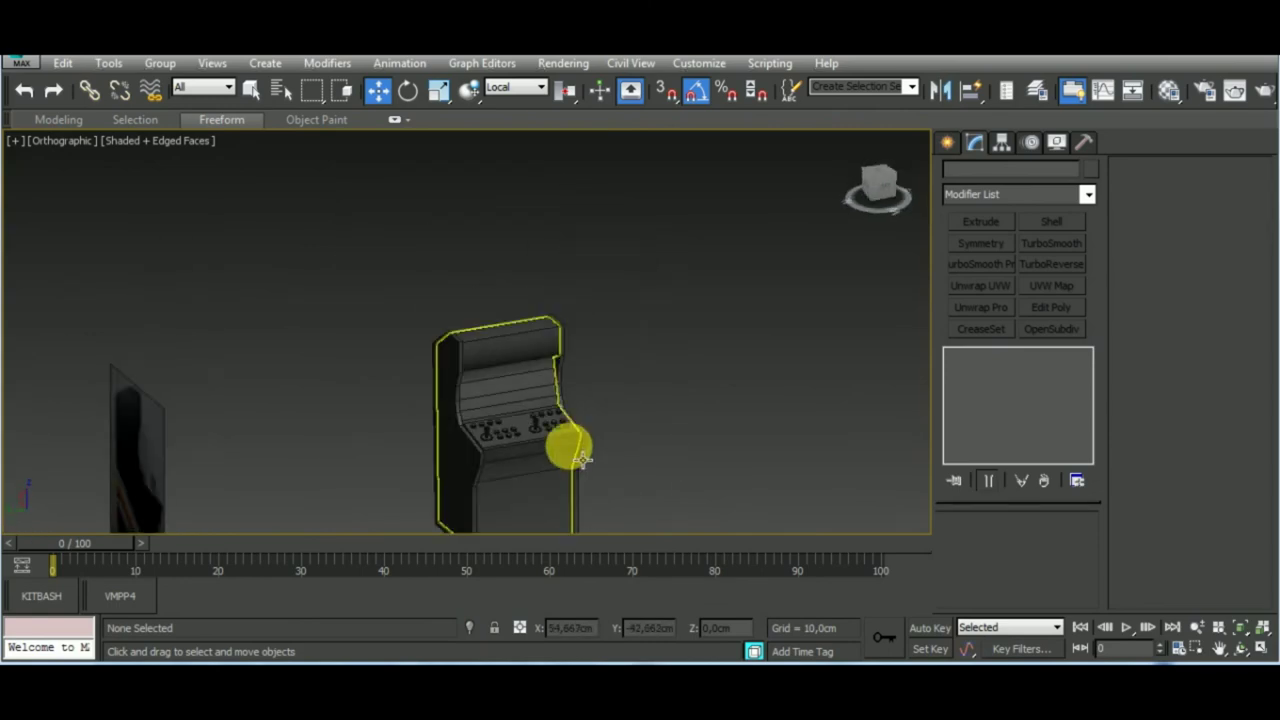
pyautogui.moveTo(581, 458)
pyautogui.keyDown('alt'); pyautogui.mouseDown(button='middle')
pyautogui.moveTo(634, 406)
pyautogui.moveTo(571, 306)
pyautogui.mouseUp(button='middle'); pyautogui.keyUp('alt')
pyautogui.scroll(5, 706, 442)
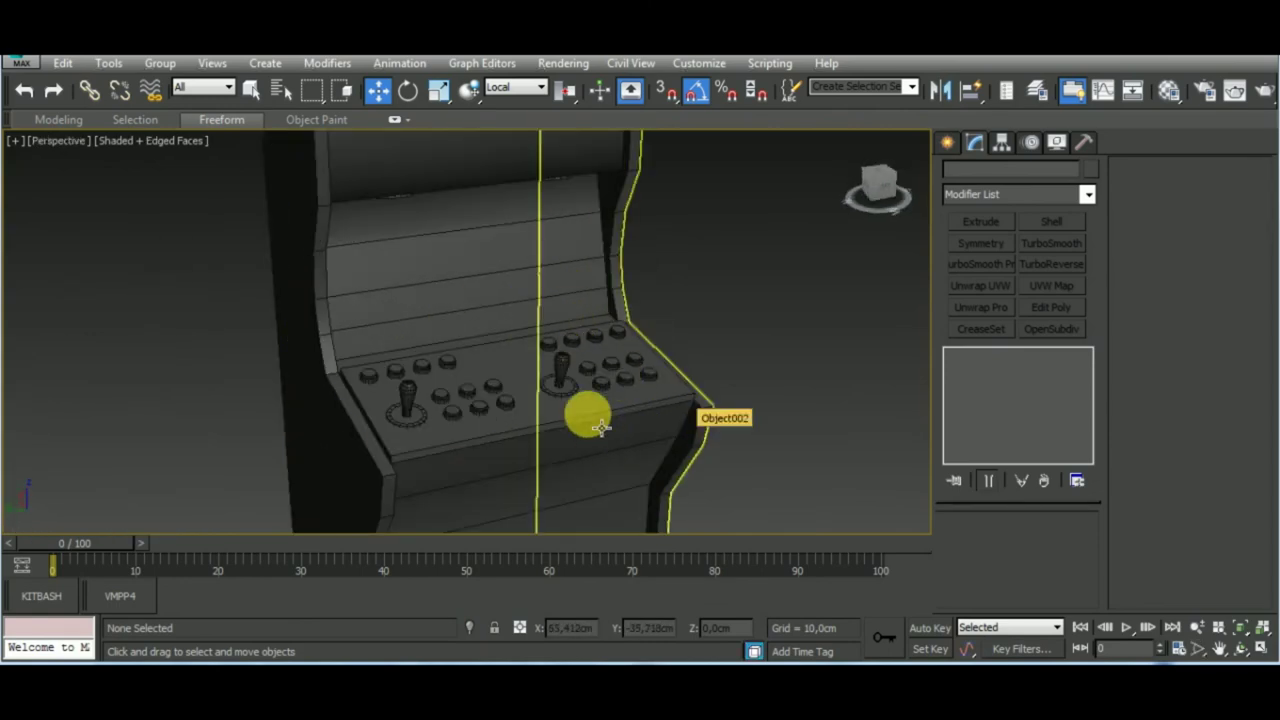
# Select Object004, choose Scale in View coordinates, and centre its pivot on the object
pyautogui.click(664, 414)
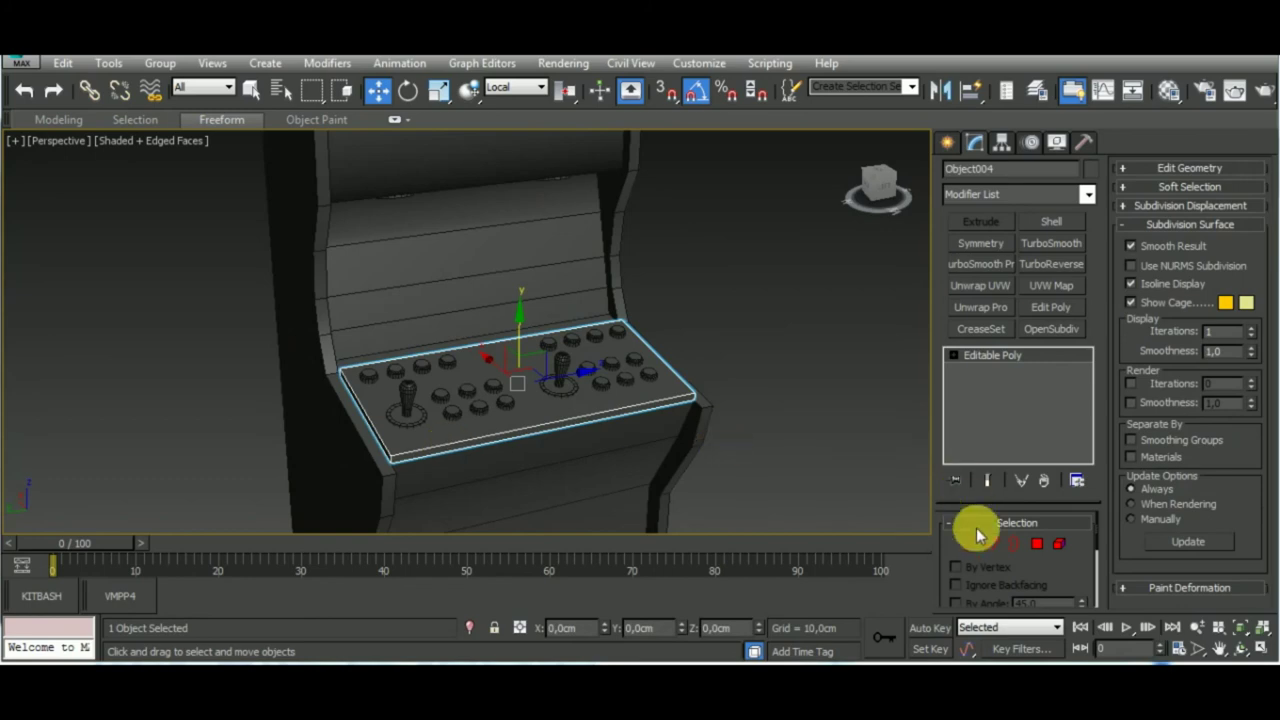
pyautogui.click(439, 90)
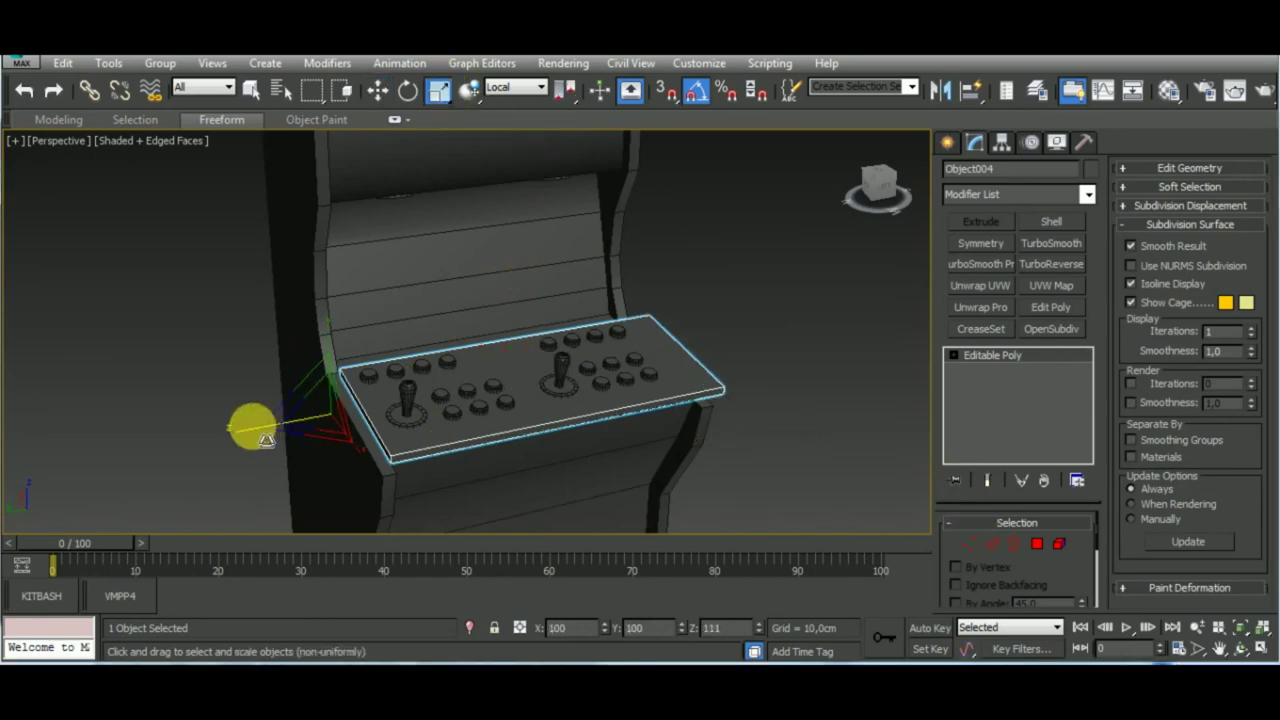
pyautogui.moveTo(263, 436)
pyautogui.keyDown('alt'); pyautogui.mouseDown(button='middle')
pyautogui.moveTo(751, 454)
pyautogui.moveTo(705, 465)
pyautogui.mouseUp(button='middle'); pyautogui.keyUp('alt')
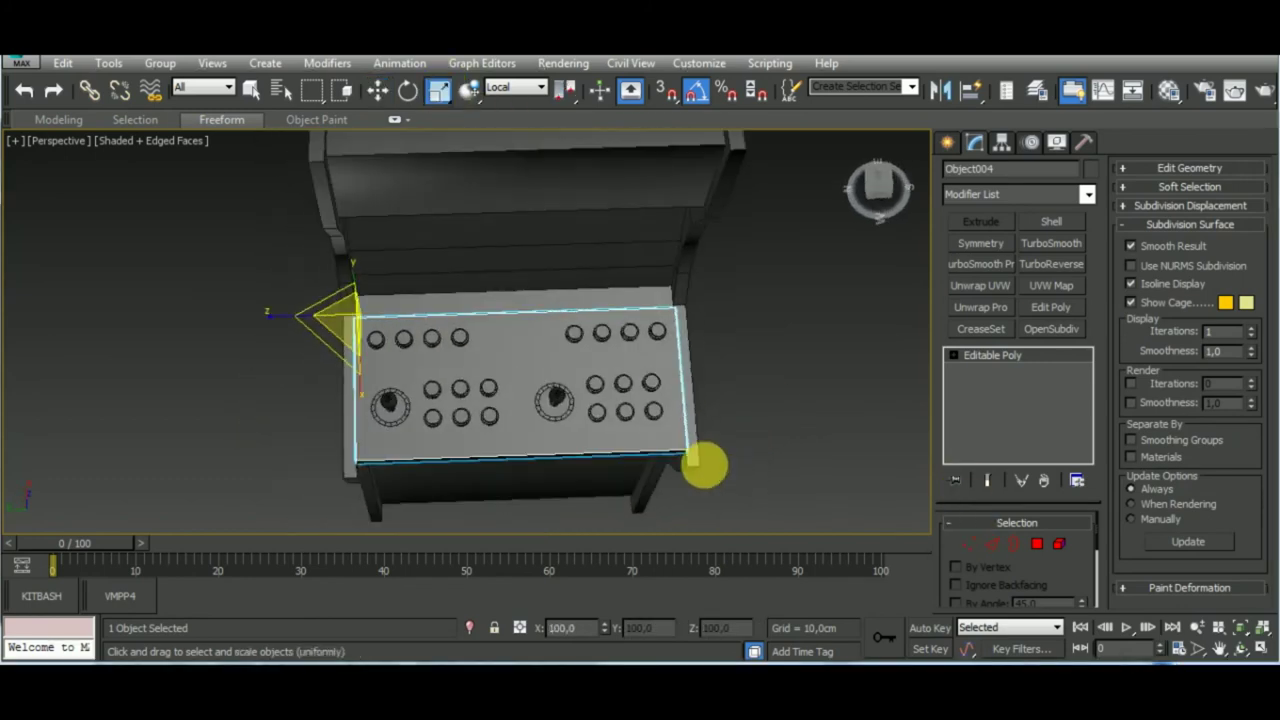
pyautogui.click(530, 88)
pyautogui.click(515, 106)
pyautogui.click(1001, 142)
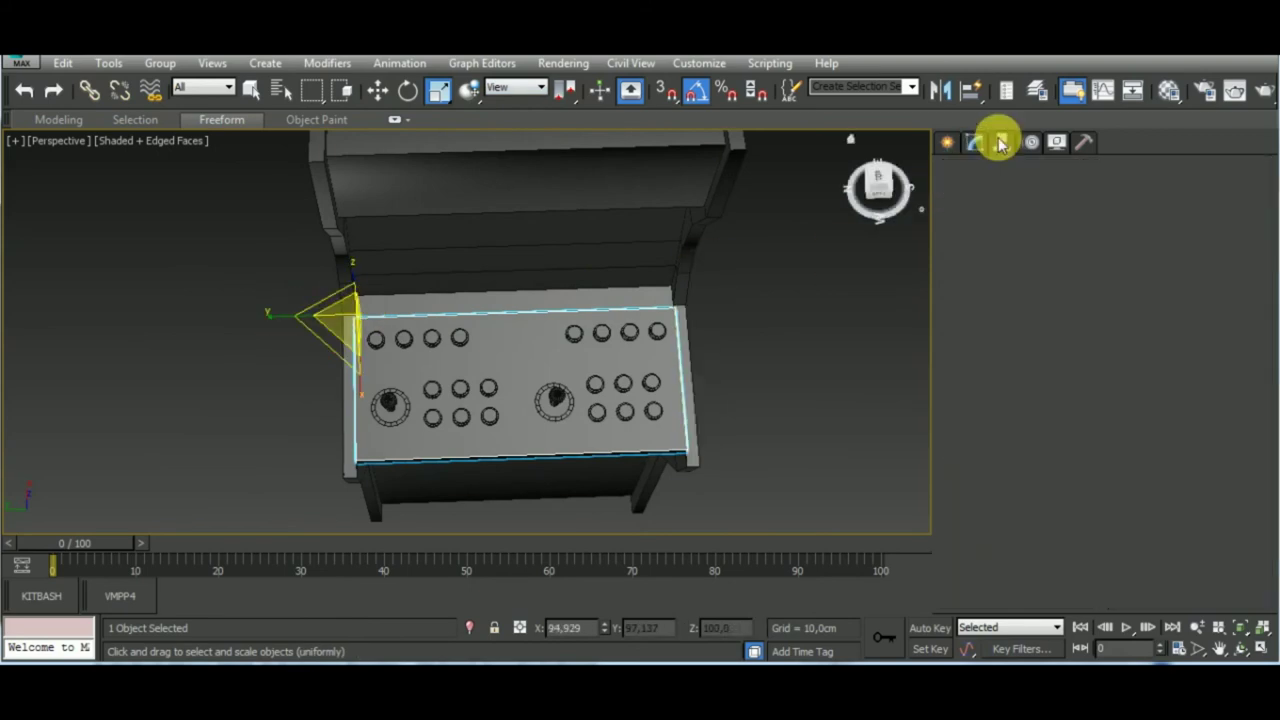
pyautogui.click(1017, 260)
pyautogui.click(1017, 358)
pyautogui.click(1017, 260)
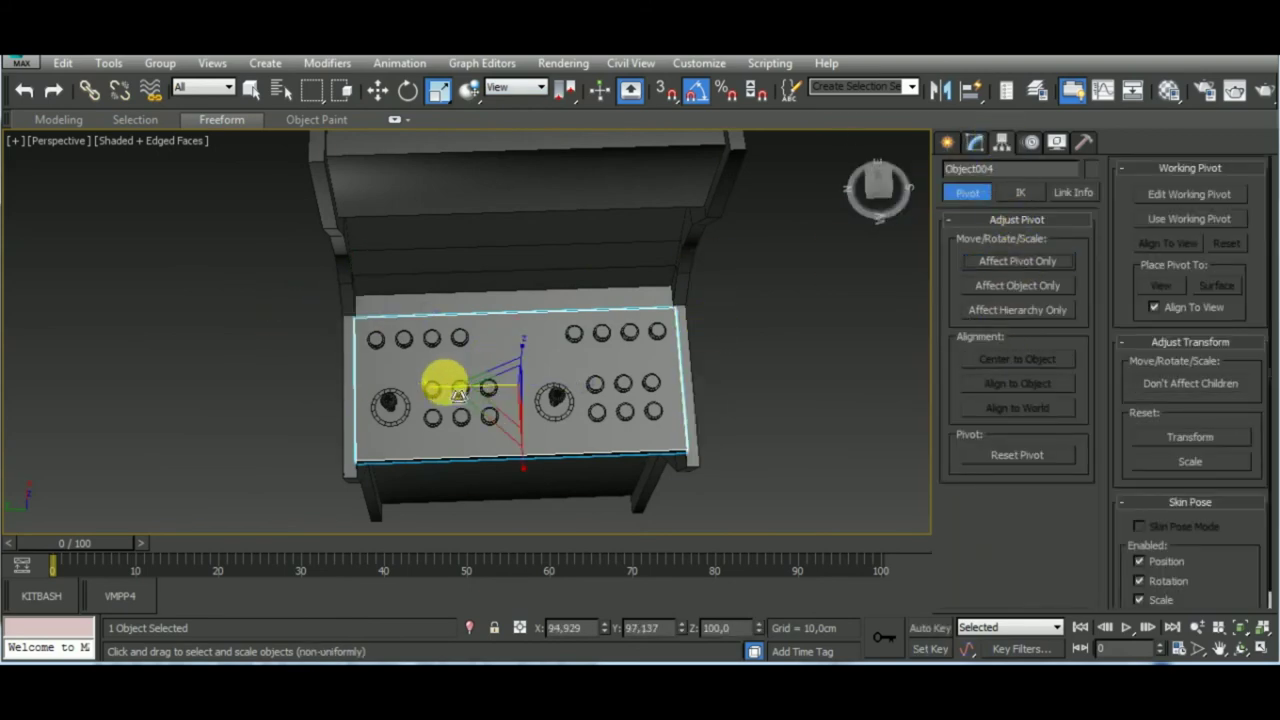
# Stretch the panel along its length, then set Front view with Local reference coordinates
pyautogui.moveTo(486, 413)
pyautogui.keyDown('alt'); pyautogui.mouseDown(button='middle')
pyautogui.moveTo(857, 357)
pyautogui.moveTo(768, 348)
pyautogui.moveTo(823, 377)
pyautogui.mouseUp(button='middle'); pyautogui.keyUp('alt')
pyautogui.moveTo(586, 300); pyautogui.dragTo(607, 314)
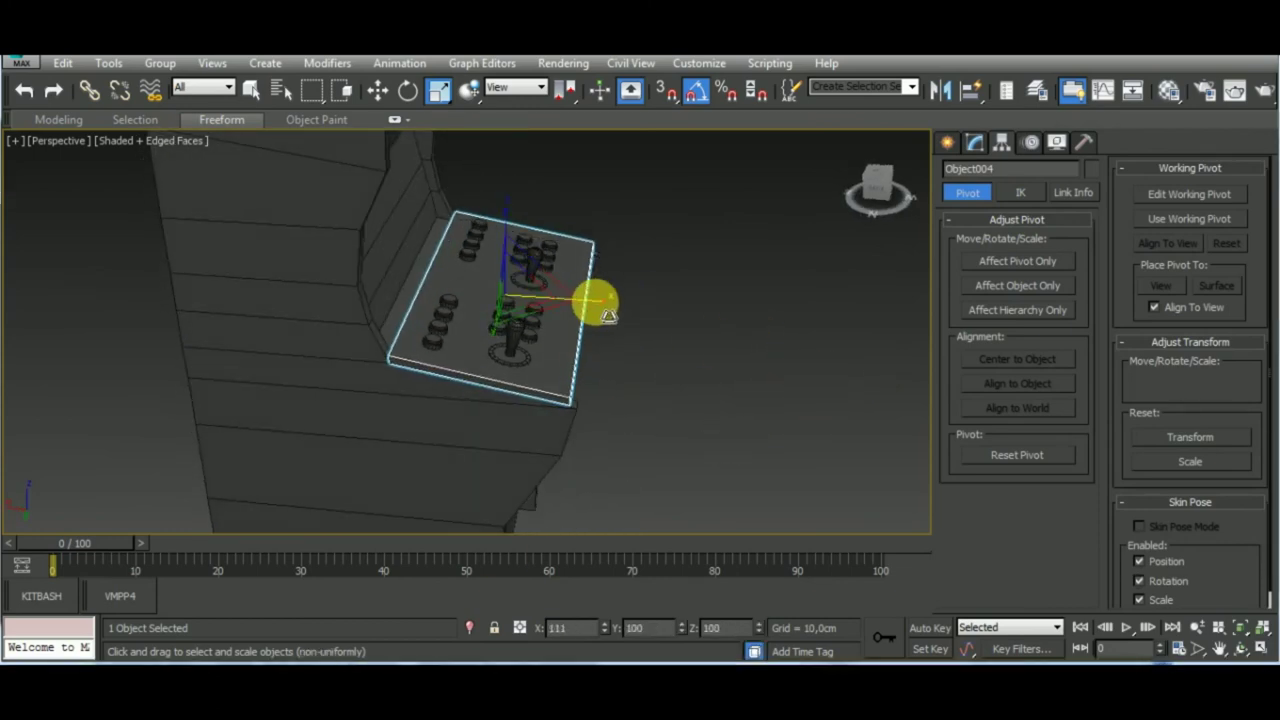
pyautogui.press('f')
pyautogui.click(516, 87)
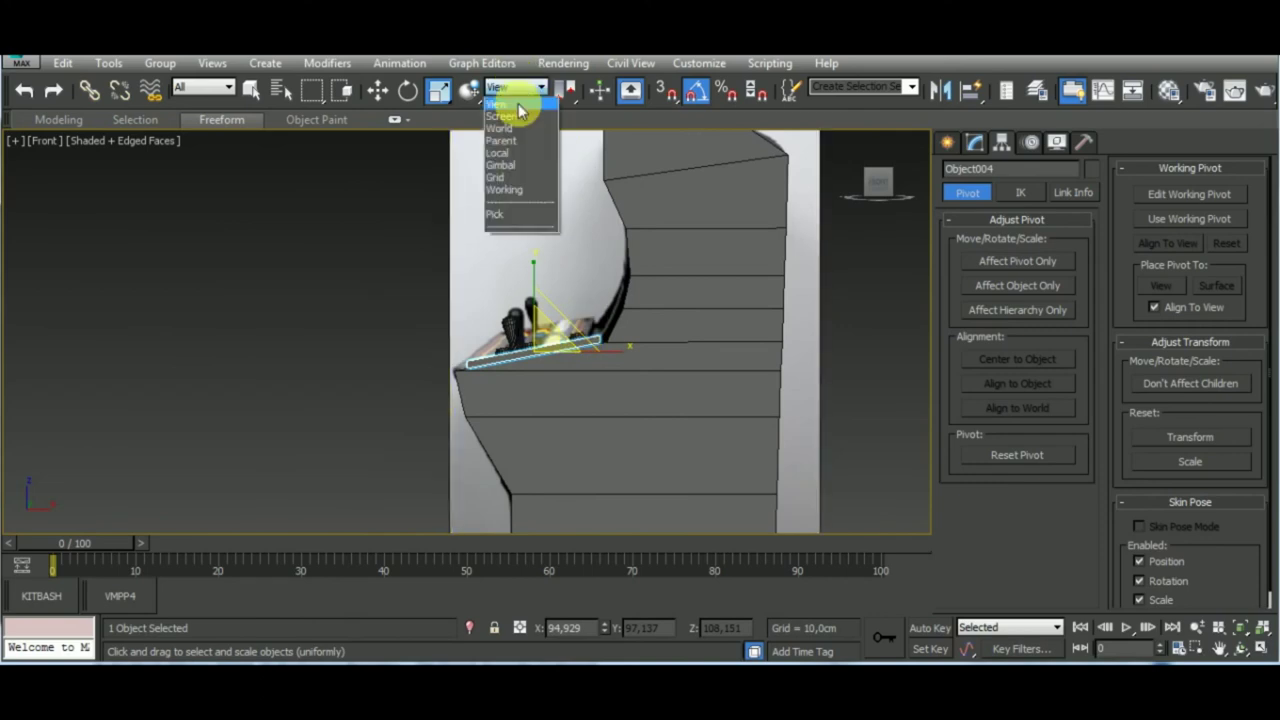
pyautogui.click(519, 160)
pyautogui.scroll(3, 517, 391)
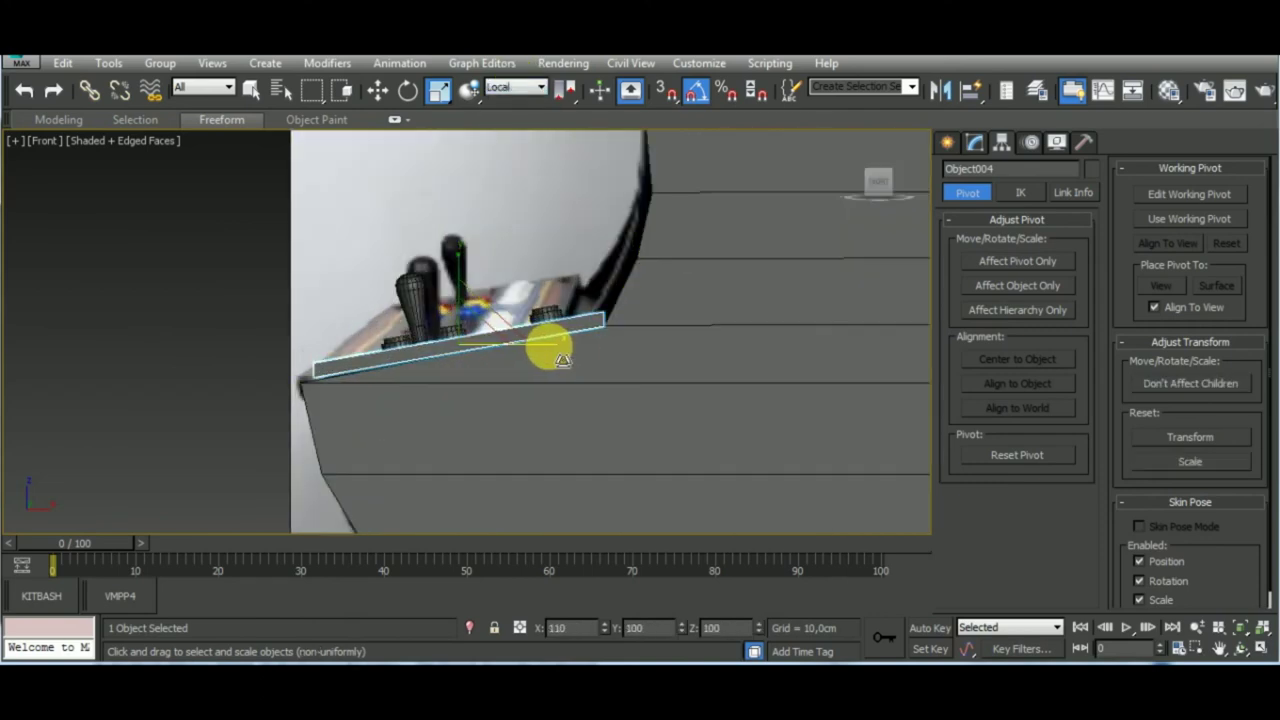
pyautogui.keyDown('alt'); pyautogui.moveTo(562, 359); pyautogui.dragTo(580, 410, button='middle'); pyautogui.keyUp('alt')
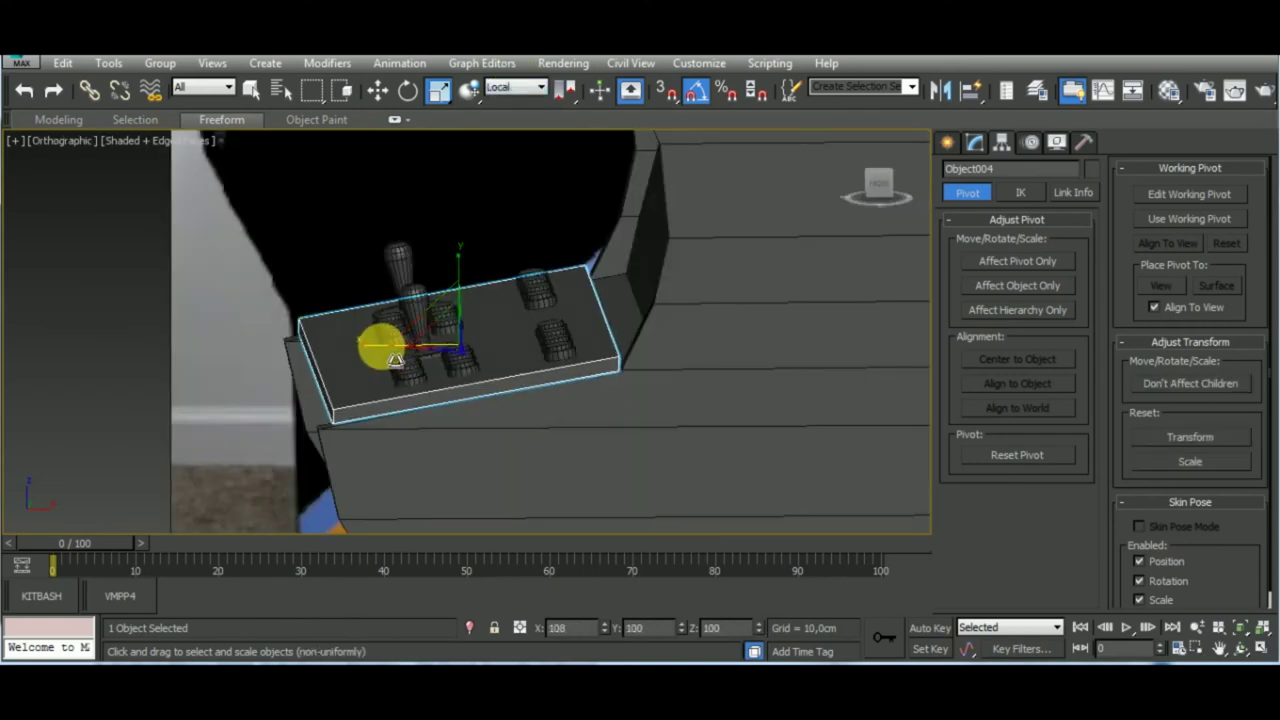
pyautogui.press('f')
pyautogui.scroll(5, 571, 357)
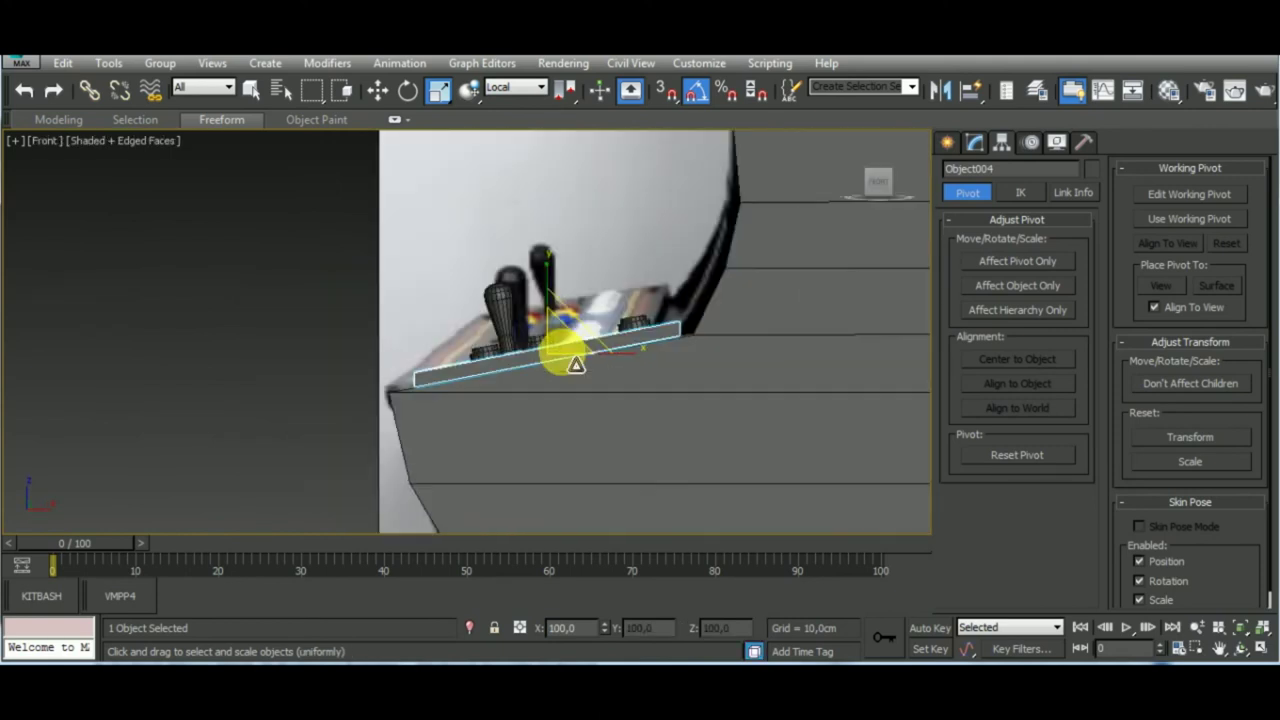
pyautogui.click(947, 141)
pyautogui.click(975, 141)
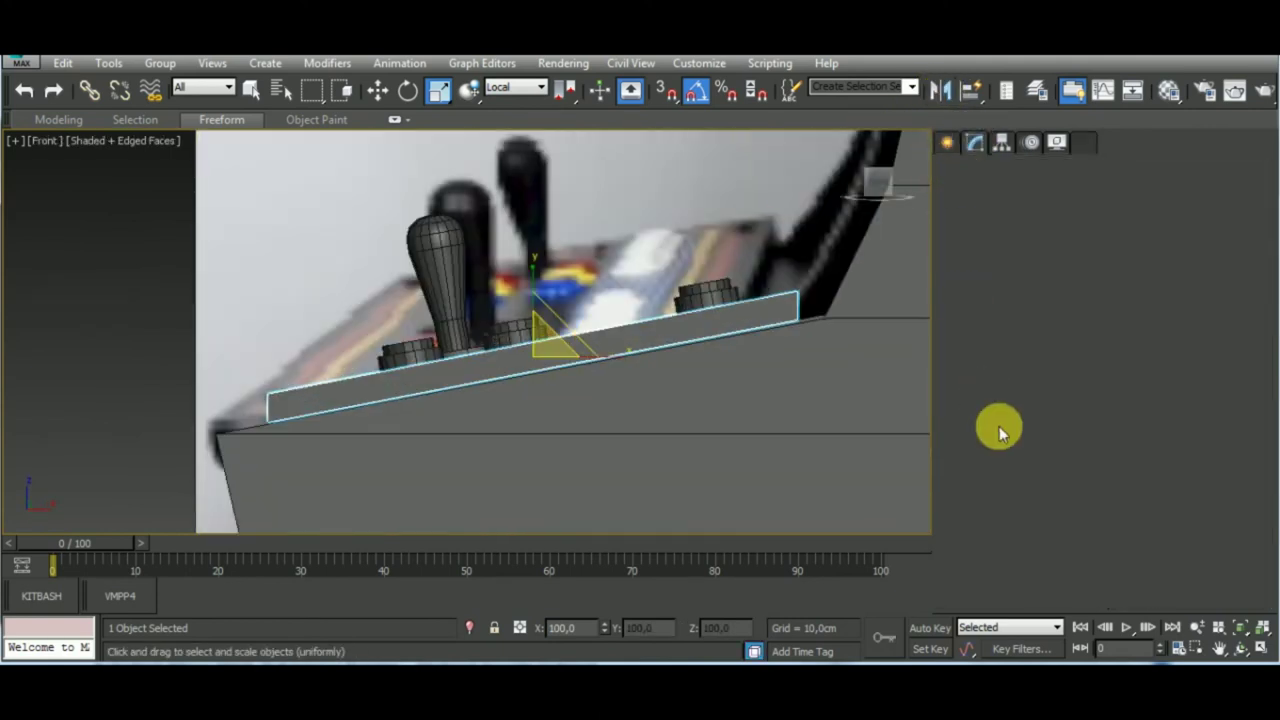
# Box-select the panel's left-end vertices and move them left and down to meet the cabinet side
pyautogui.click(969, 543)
pyautogui.click(795, 318)
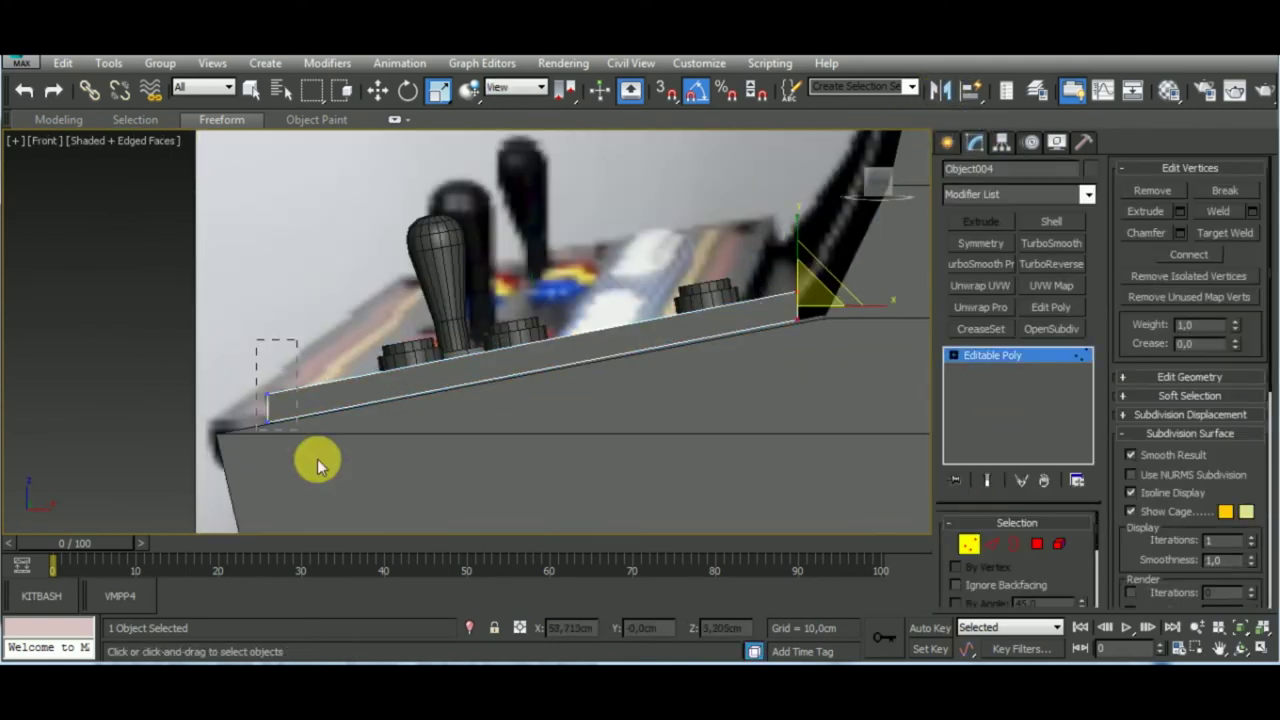
pyautogui.moveTo(256, 338); pyautogui.dragTo(316, 458)
pyautogui.moveTo(330, 410); pyautogui.dragTo(302, 422)
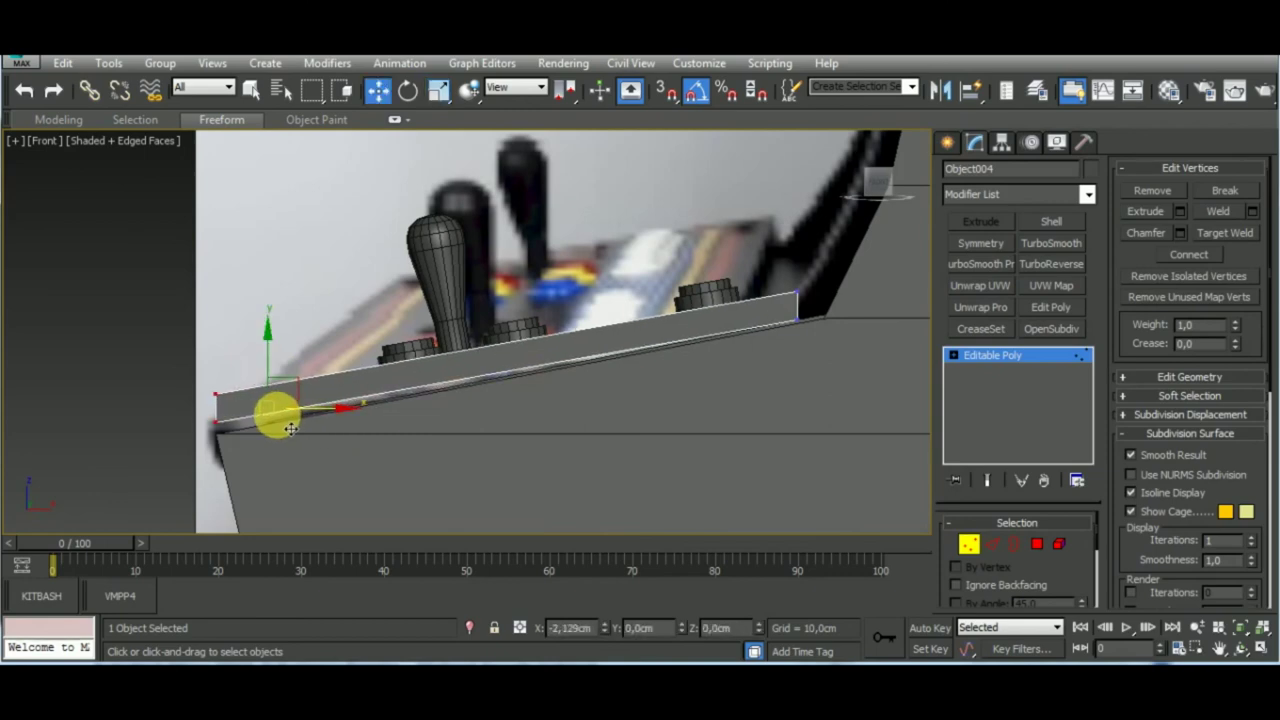
pyautogui.moveTo(218, 355); pyautogui.dragTo(223, 371)
pyautogui.scroll(2, 200, 434)
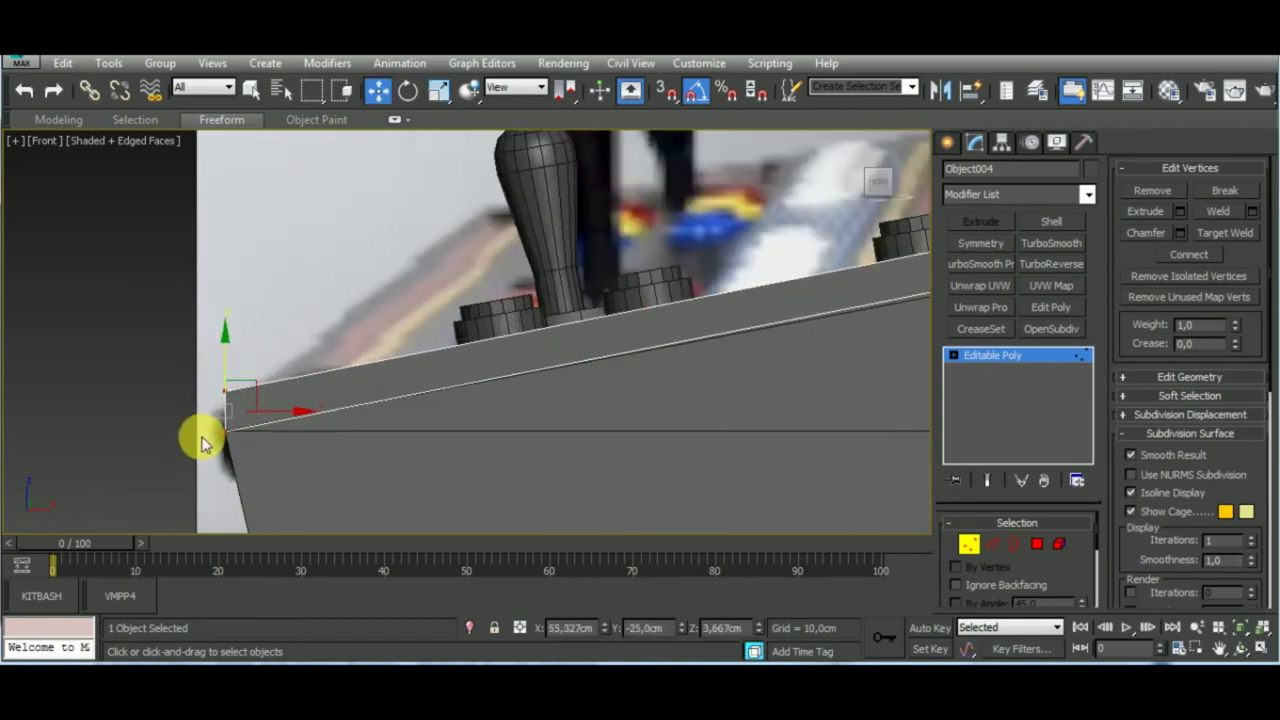
pyautogui.scroll(2, 200, 434)
pyautogui.moveTo(316, 402); pyautogui.dragTo(308, 401)
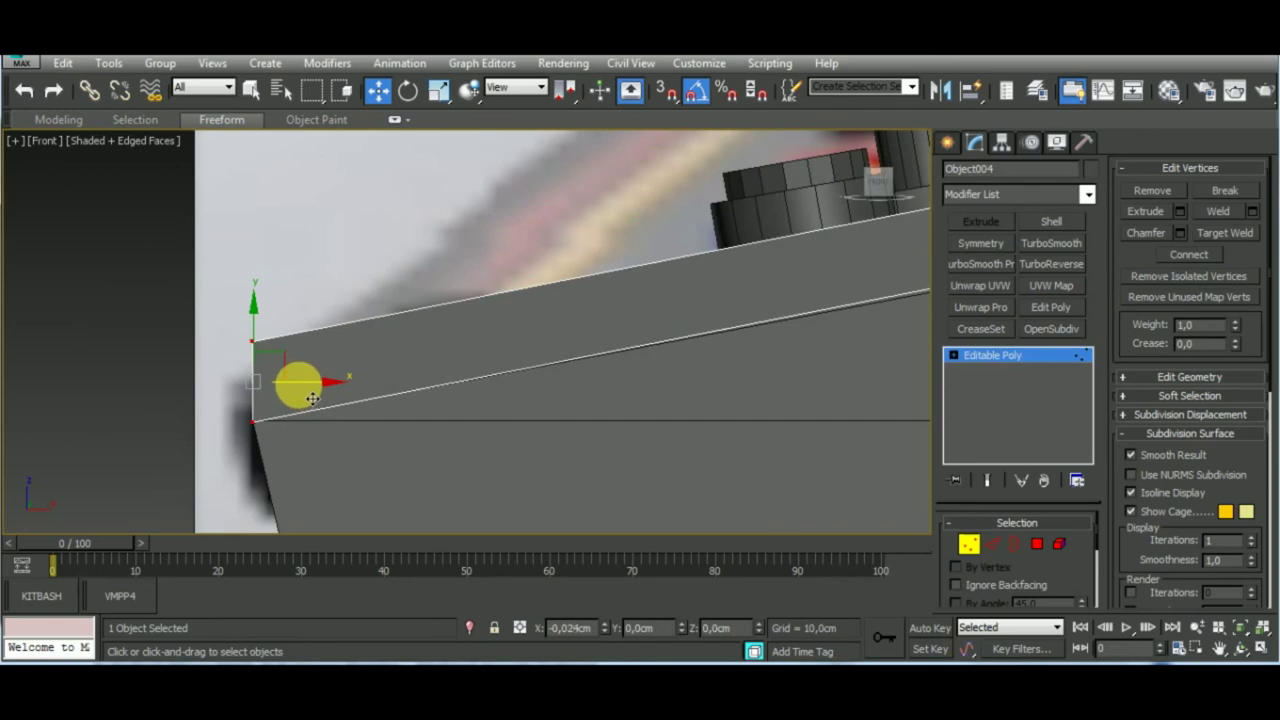
pyautogui.scroll(-3, 313, 398)
pyautogui.moveTo(488, 386)
pyautogui.keyDown('alt'); pyautogui.mouseDown(button='middle')
pyautogui.moveTo(586, 429)
pyautogui.moveTo(606, 357)
pyautogui.moveTo(834, 486)
pyautogui.mouseUp(button='middle'); pyautogui.keyUp('alt')
pyautogui.scroll(2, 838, 490)
# Chamfer the panel's selected top edges by 1.0 cm
pyautogui.click(992, 544)
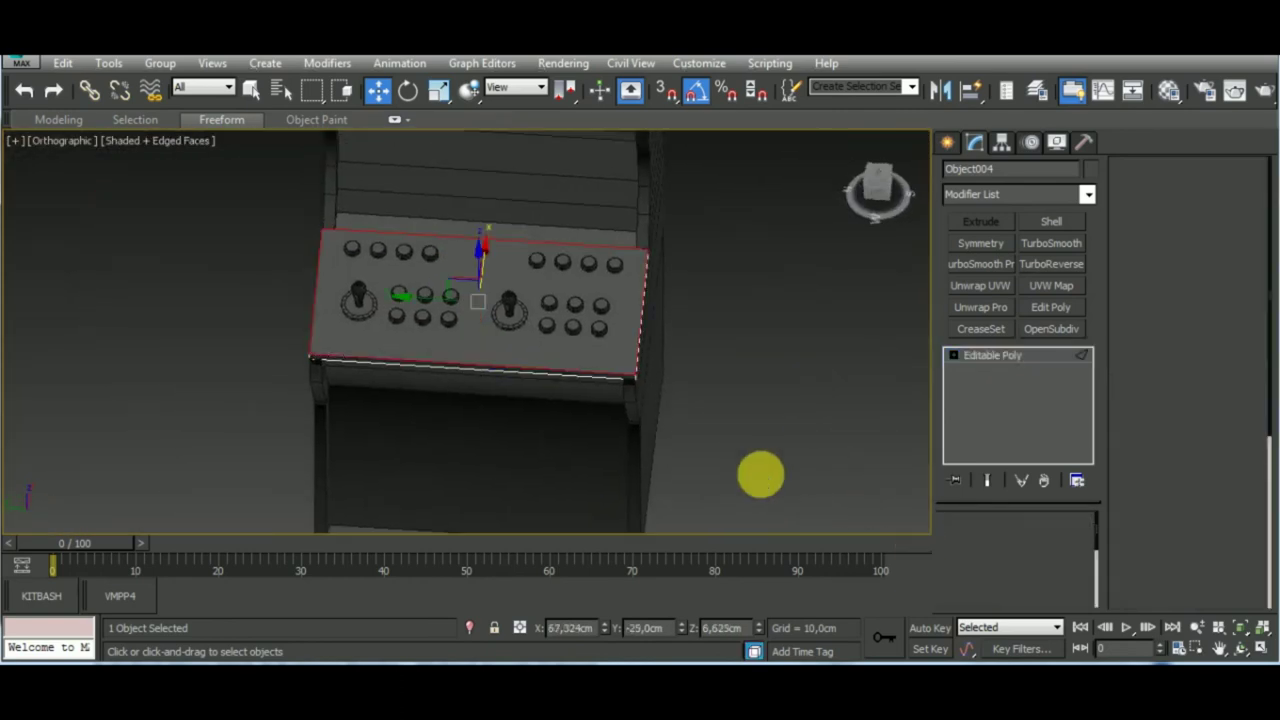
pyautogui.keyDown('alt'); pyautogui.moveTo(757, 471); pyautogui.dragTo(611, 423, button='middle'); pyautogui.keyUp('alt')
pyautogui.scroll(3, 617, 410)
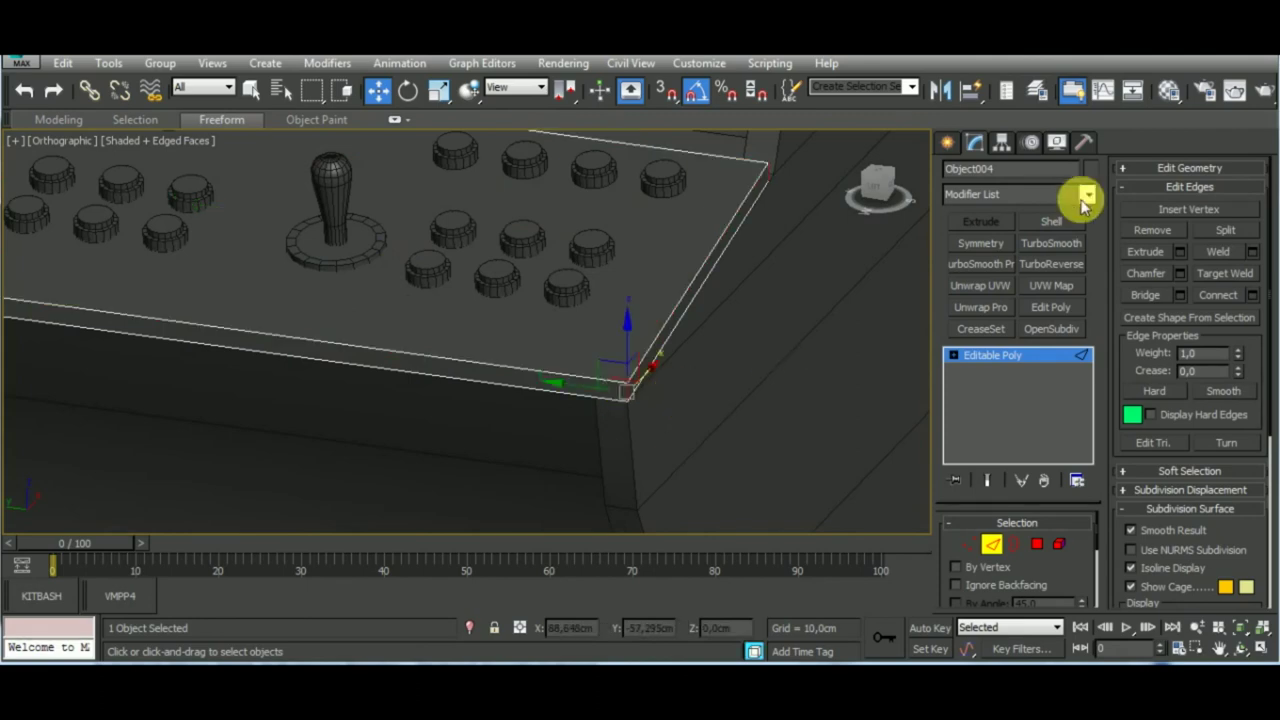
pyautogui.click(1181, 275)
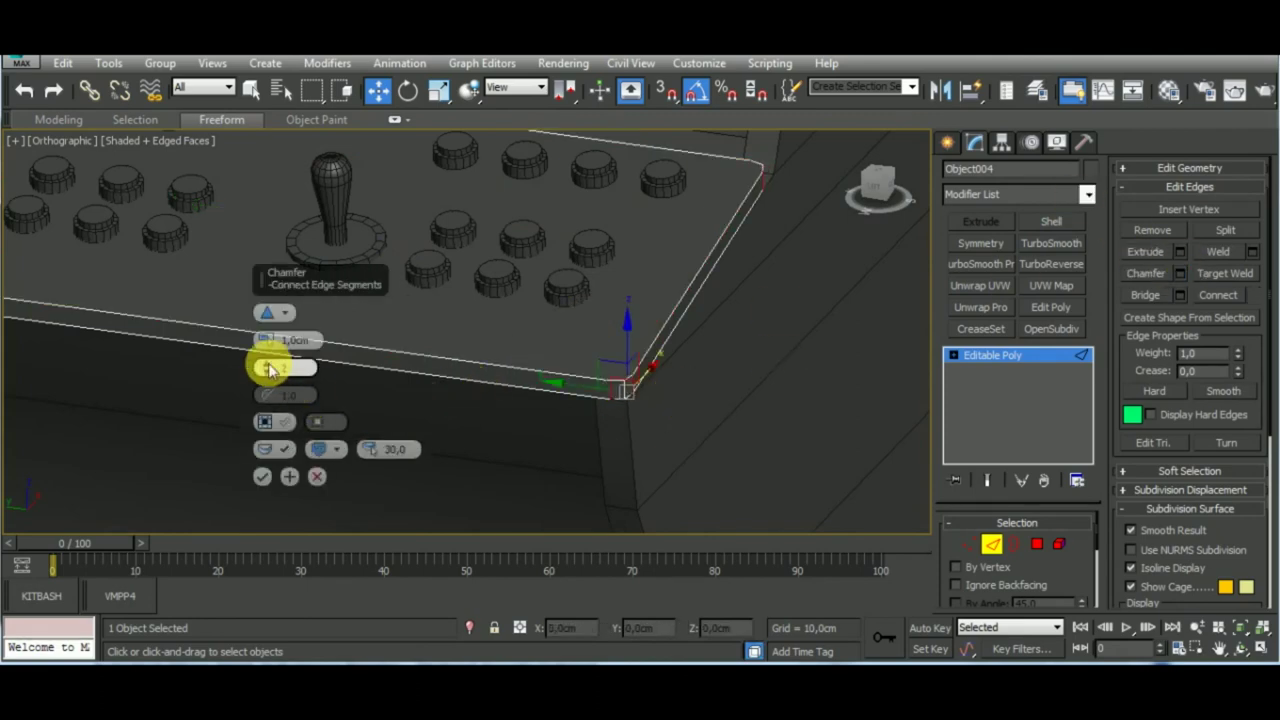
pyautogui.click(263, 480)
pyautogui.scroll(-3, 503, 380)
pyautogui.scroll(-3, 729, 420)
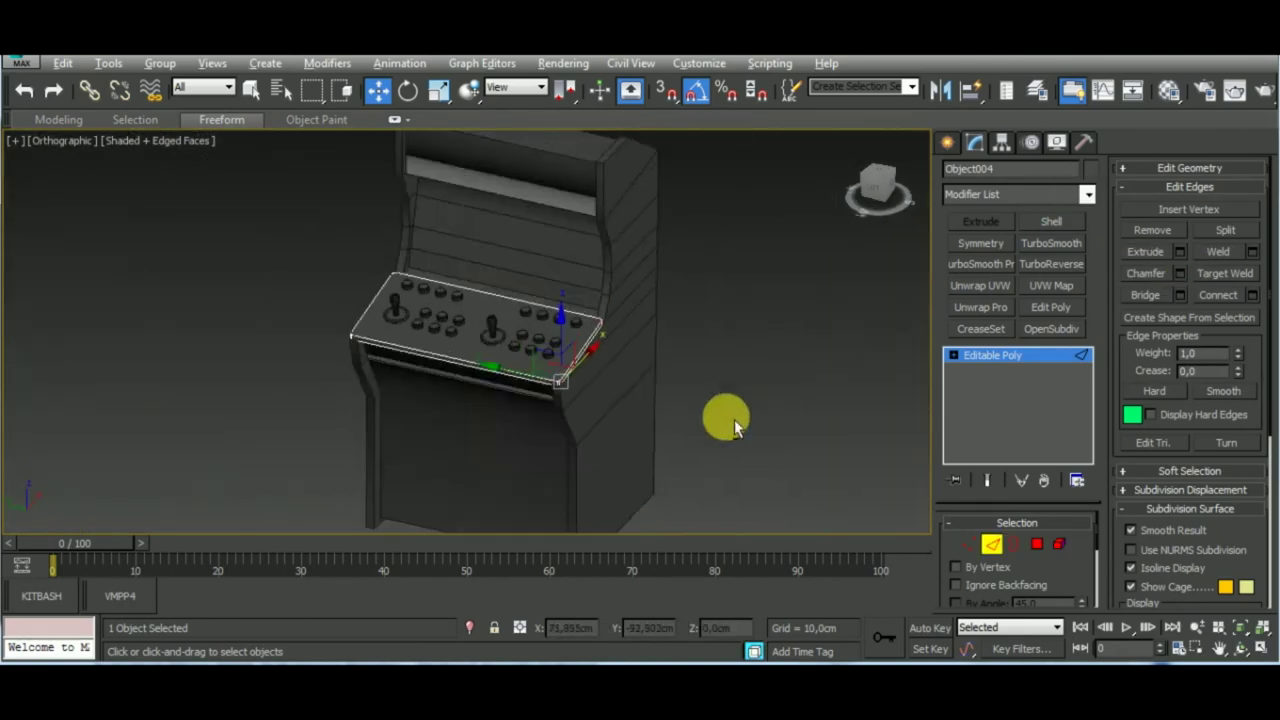
pyautogui.moveTo(729, 420)
pyautogui.keyDown('alt'); pyautogui.mouseDown(button='middle')
pyautogui.moveTo(571, 400)
pyautogui.moveTo(623, 345)
pyautogui.mouseUp(button='middle'); pyautogui.keyUp('alt')
pyautogui.scroll(2, 623, 345)
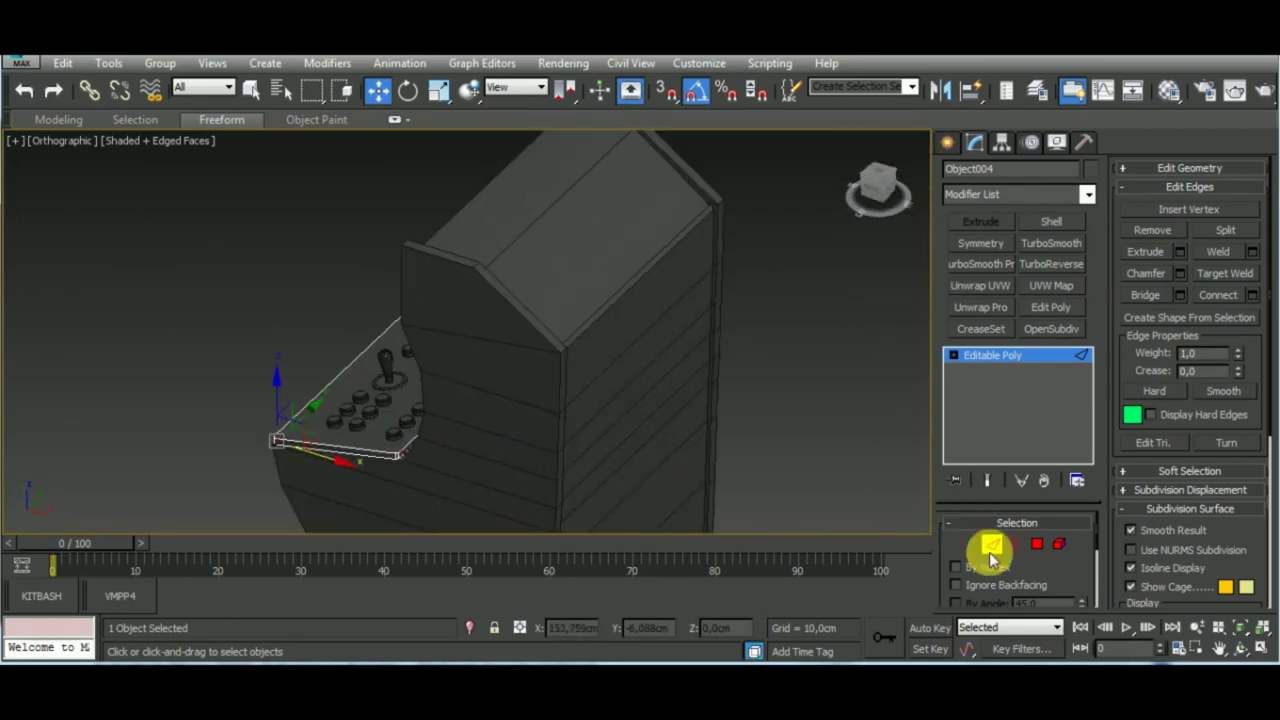
# Exit Edge mode and select the cabinet side Plane004 at Edge level
pyautogui.click(992, 544)
pyautogui.click(606, 303)
pyautogui.click(1003, 385)
# Put Plane004 at Vertex level with Local reference coordinates
pyautogui.click(616, 290)
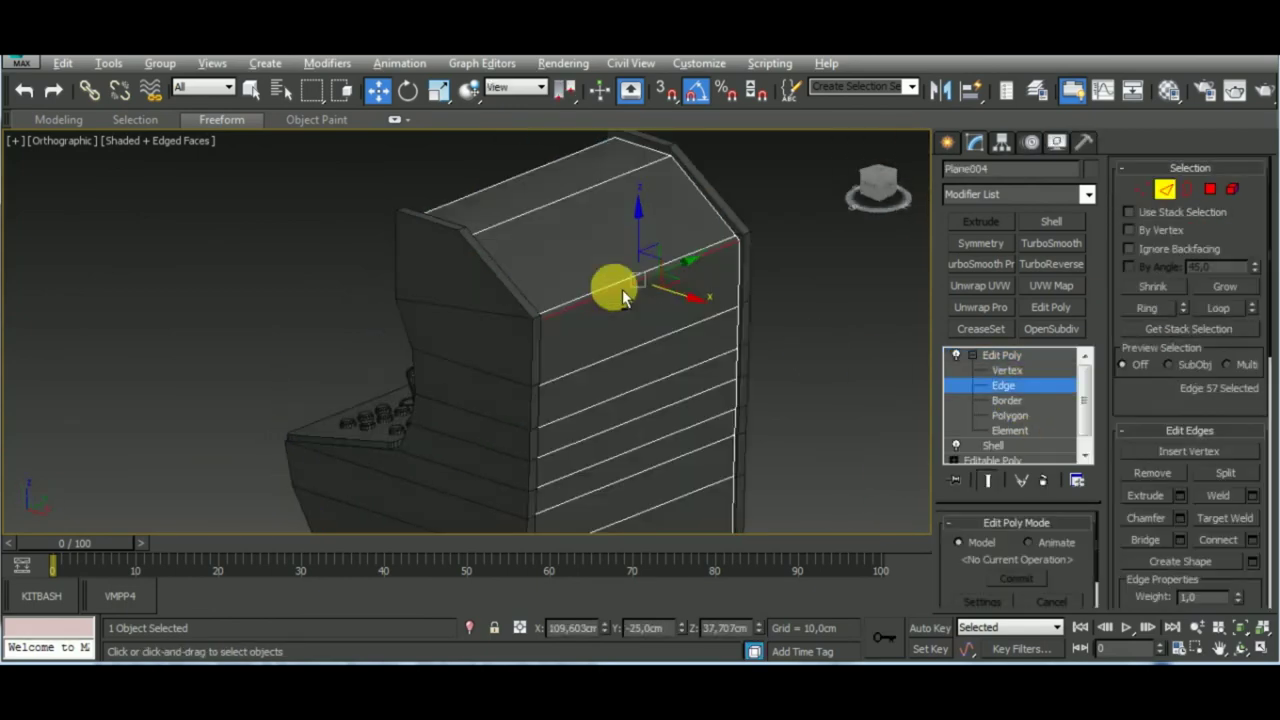
pyautogui.moveTo(616, 290)
pyautogui.keyDown('alt'); pyautogui.mouseDown(button='middle')
pyautogui.moveTo(514, 323)
pyautogui.moveTo(500, 605)
pyautogui.moveTo(700, 366)
pyautogui.moveTo(737, 334)
pyautogui.moveTo(772, 327)
pyautogui.moveTo(686, 314)
pyautogui.moveTo(729, 286)
pyautogui.moveTo(814, 343)
pyautogui.mouseUp(button='middle'); pyautogui.keyUp('alt')
pyautogui.scroll(3, 500, 605)
pyautogui.press('1')
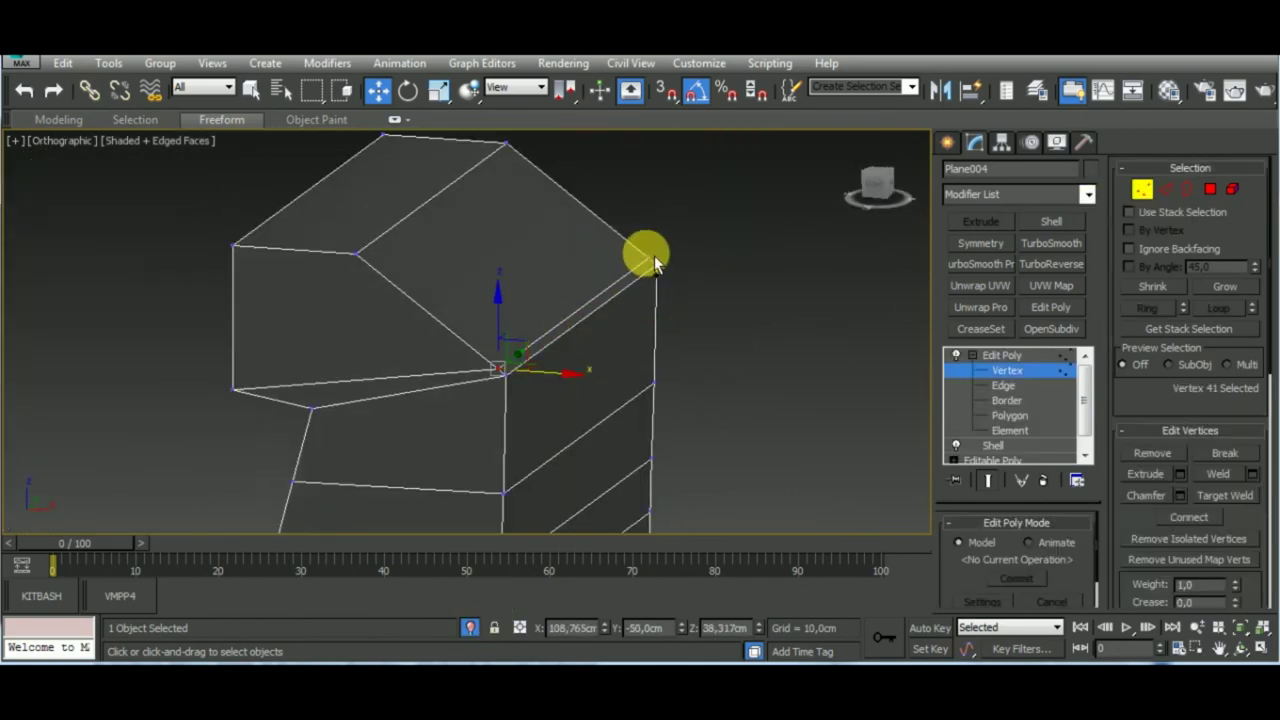
pyautogui.click(520, 88)
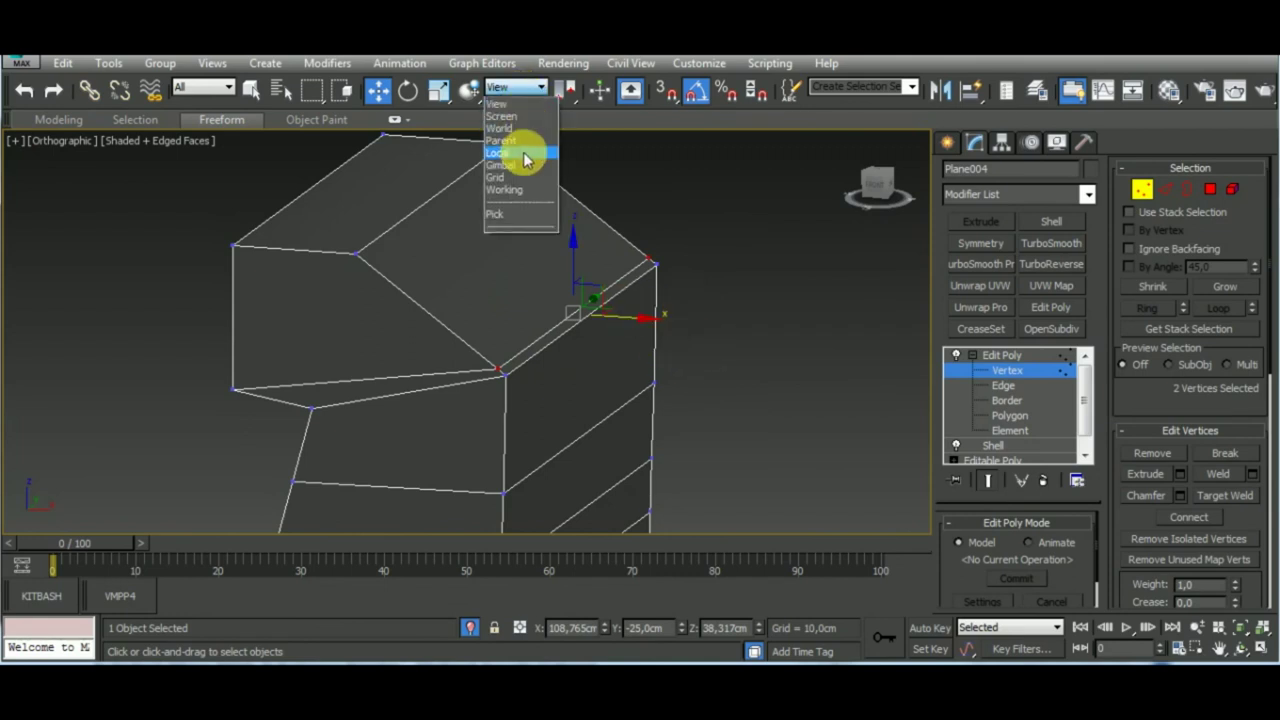
pyautogui.click(521, 153)
# Slide the cabinet top's corner vertices along their edges using the Edge constraint
pyautogui.keyDown('alt'); pyautogui.moveTo(671, 380); pyautogui.dragTo(614, 310, button='middle'); pyautogui.keyUp('alt')
pyautogui.moveTo(625, 317); pyautogui.dragTo(557, 266)
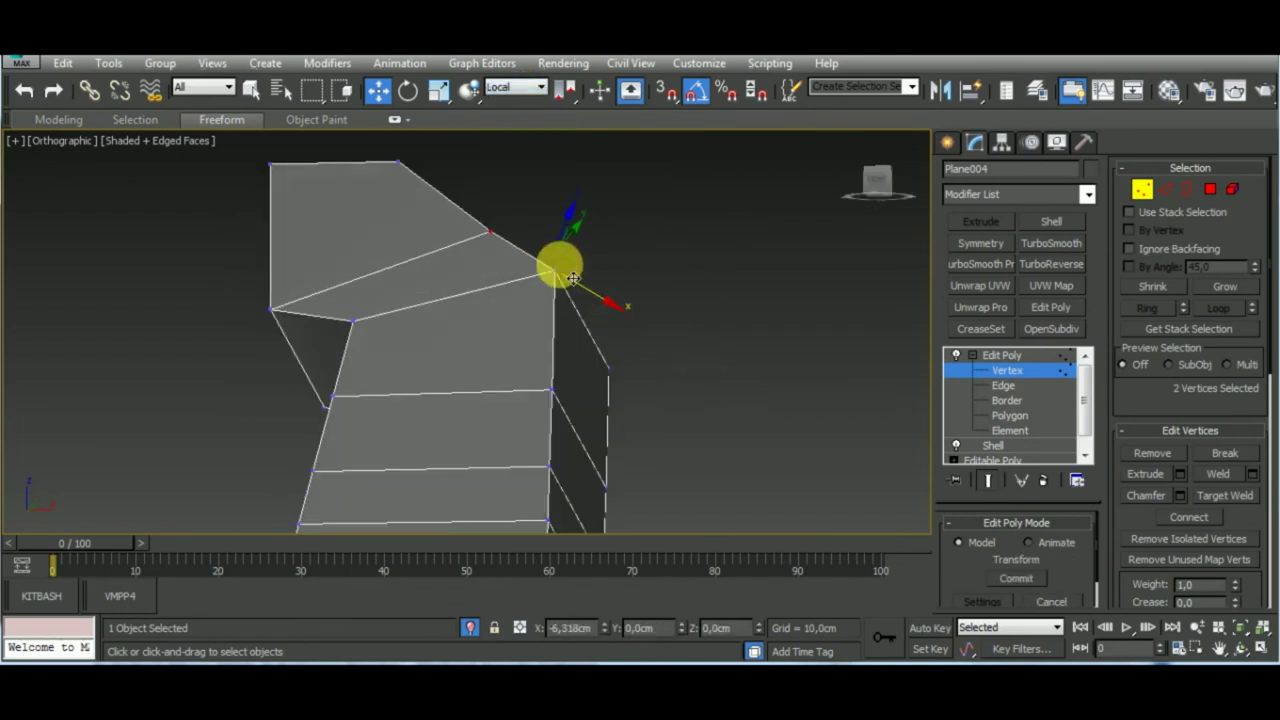
pyautogui.click(1219, 431)
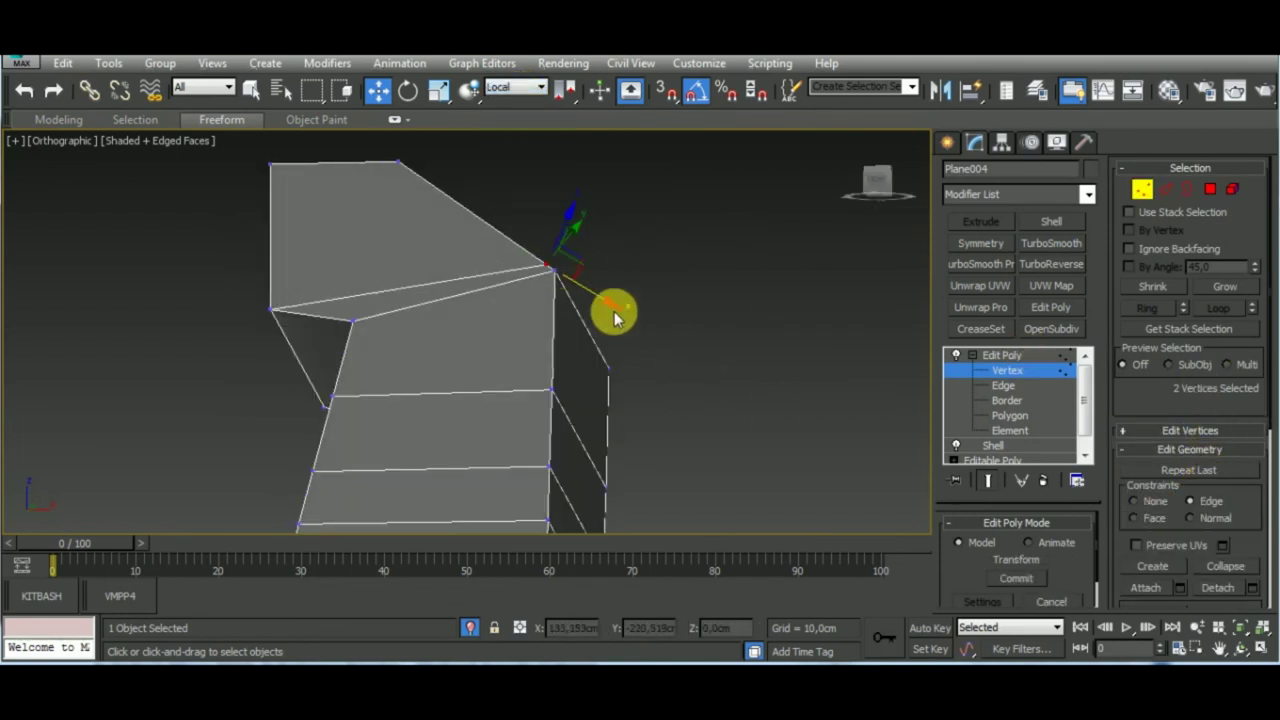
pyautogui.moveTo(618, 303); pyautogui.dragTo(598, 295)
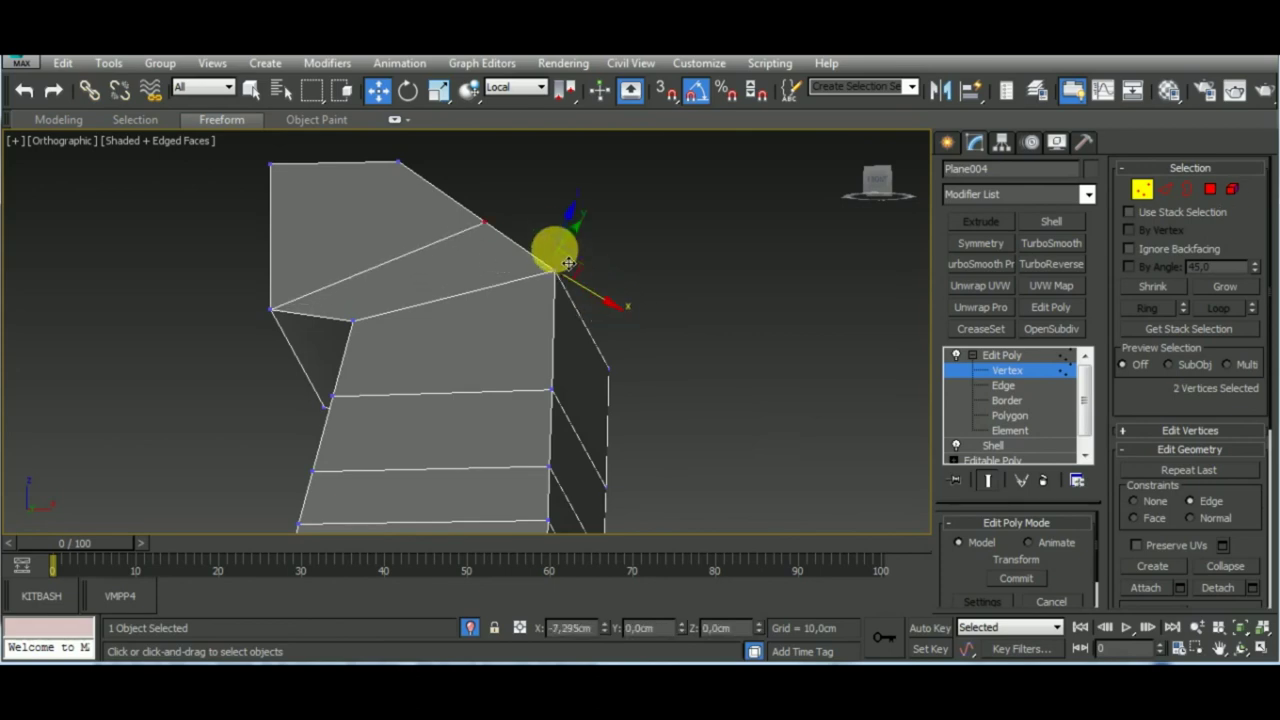
pyautogui.keyDown('alt'); pyautogui.moveTo(637, 277); pyautogui.dragTo(623, 380, button='middle'); pyautogui.keyUp('alt')
# Chamfer the cabinet's long top edge
pyautogui.click(1164, 188)
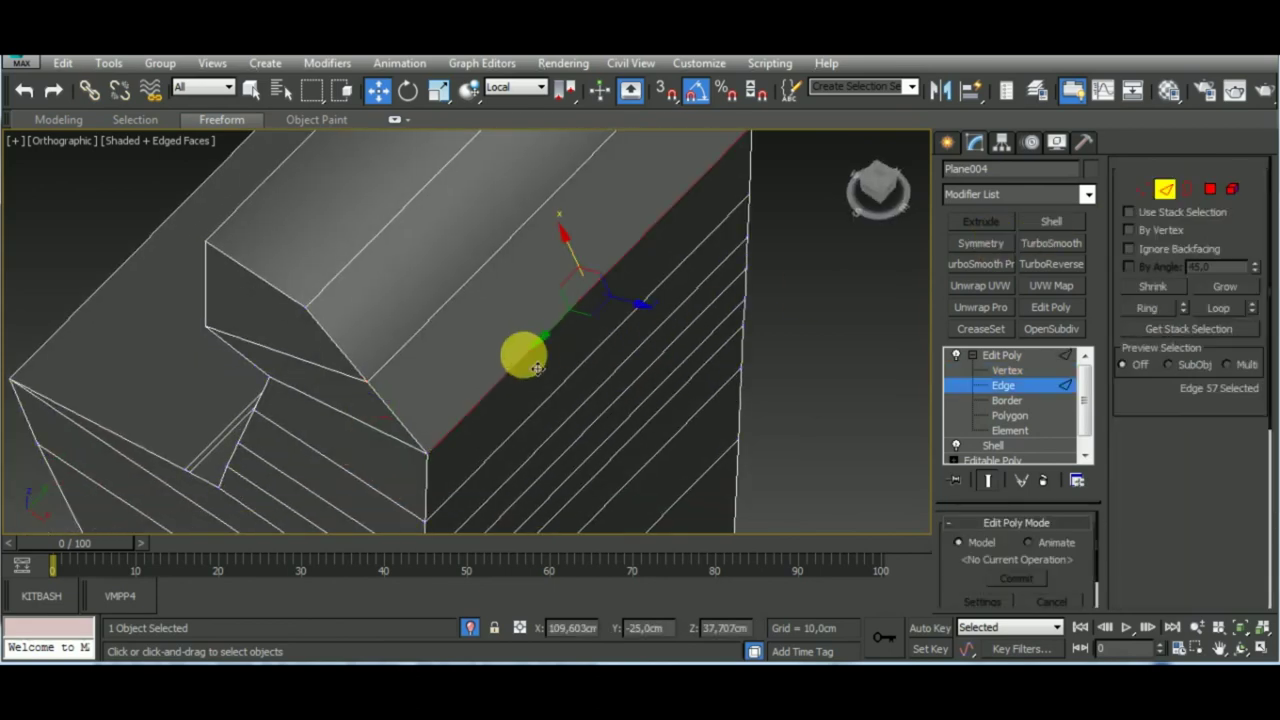
pyautogui.keyDown('alt'); pyautogui.moveTo(537, 369); pyautogui.dragTo(686, 314, button='middle'); pyautogui.keyUp('alt')
pyautogui.click(1190, 431)
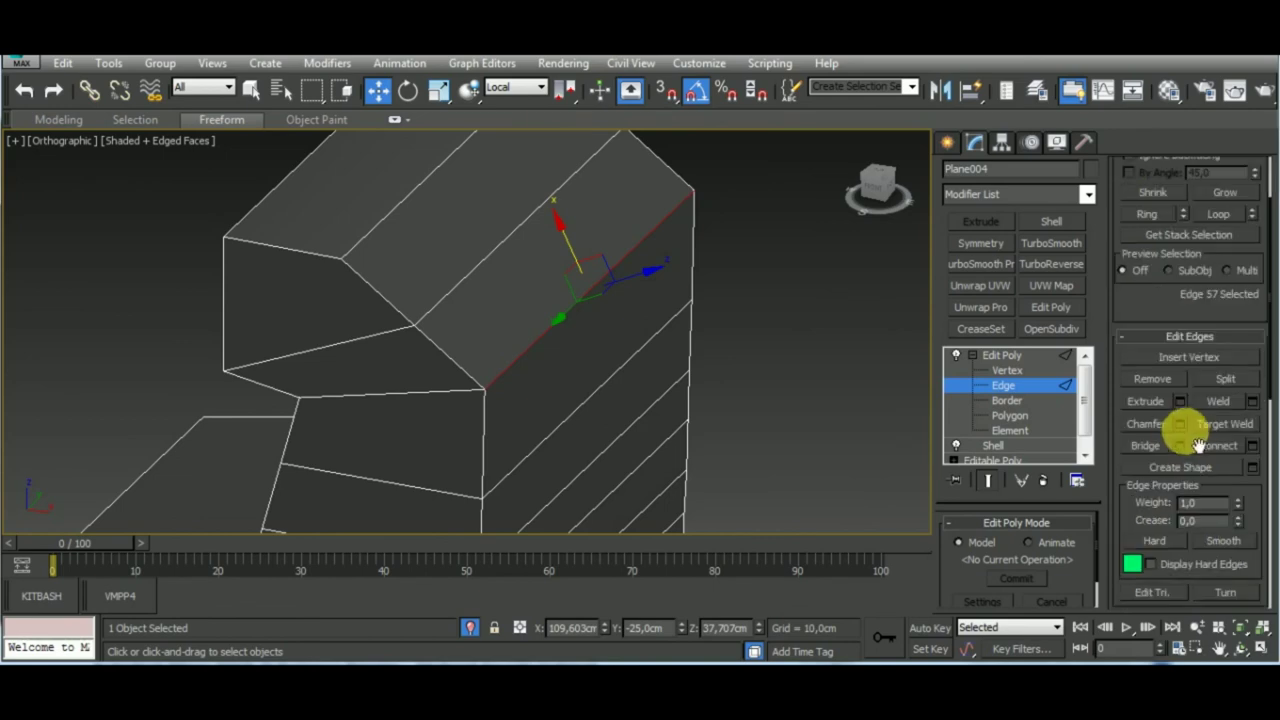
pyautogui.click(1181, 424)
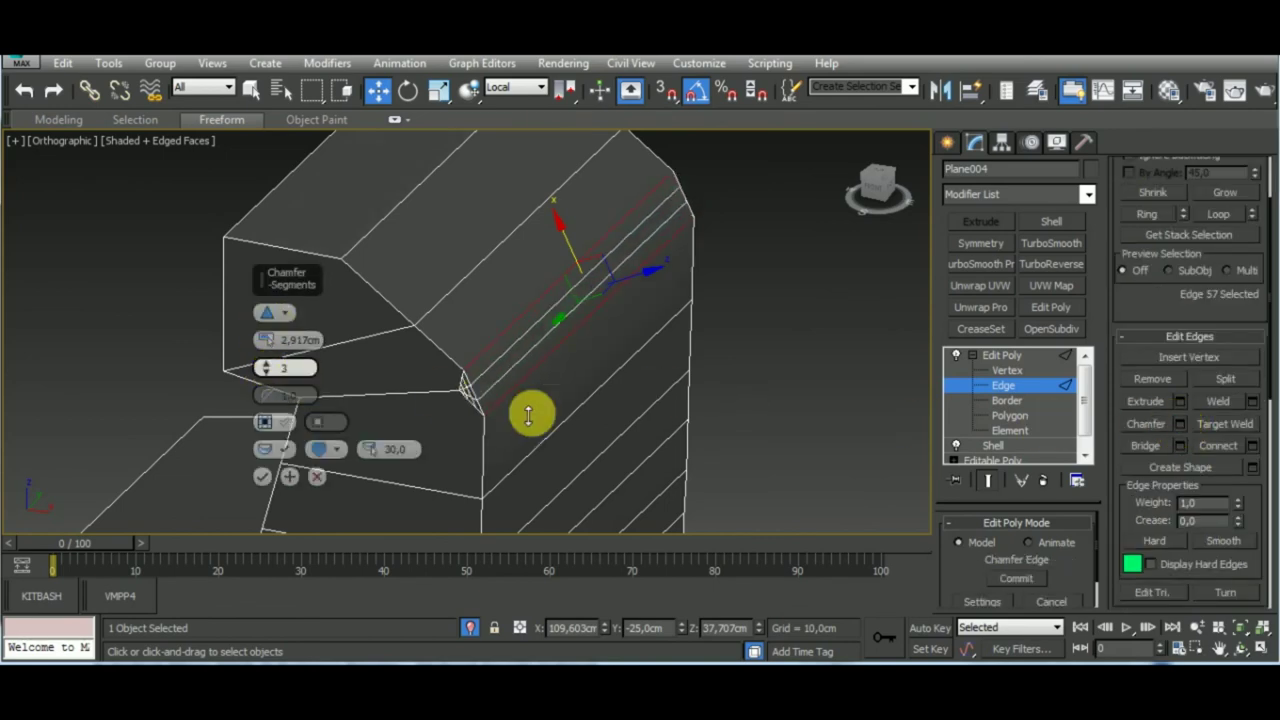
pyautogui.moveTo(529, 414)
pyautogui.keyDown('alt'); pyautogui.mouseDown(button='middle')
pyautogui.moveTo(623, 357)
pyautogui.moveTo(580, 380)
pyautogui.mouseUp(button='middle'); pyautogui.keyUp('alt')
pyautogui.click(317, 476)
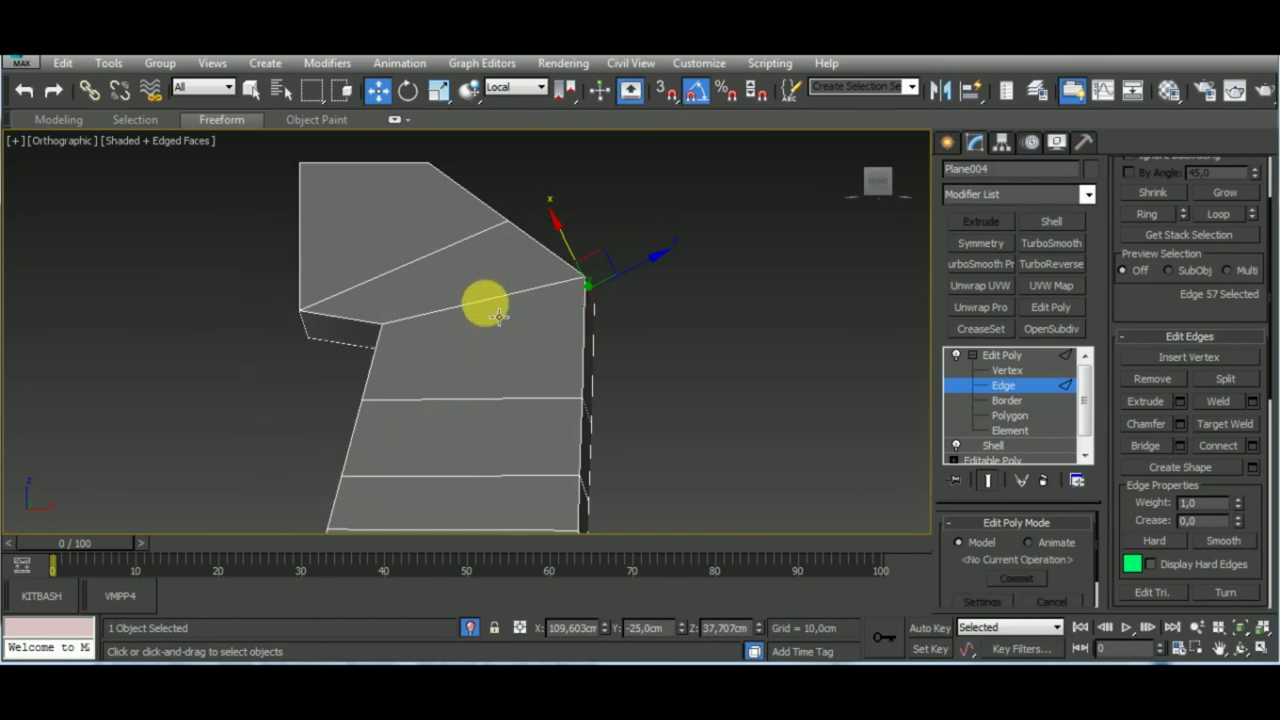
# Chamfer the four selected top corner edges into multi-segment bevels and exit Edge level
pyautogui.moveTo(488, 316)
pyautogui.keyDown('alt'); pyautogui.mouseDown(button='middle')
pyautogui.moveTo(474, 377)
pyautogui.moveTo(792, 360)
pyautogui.mouseUp(button='middle'); pyautogui.keyUp('alt')
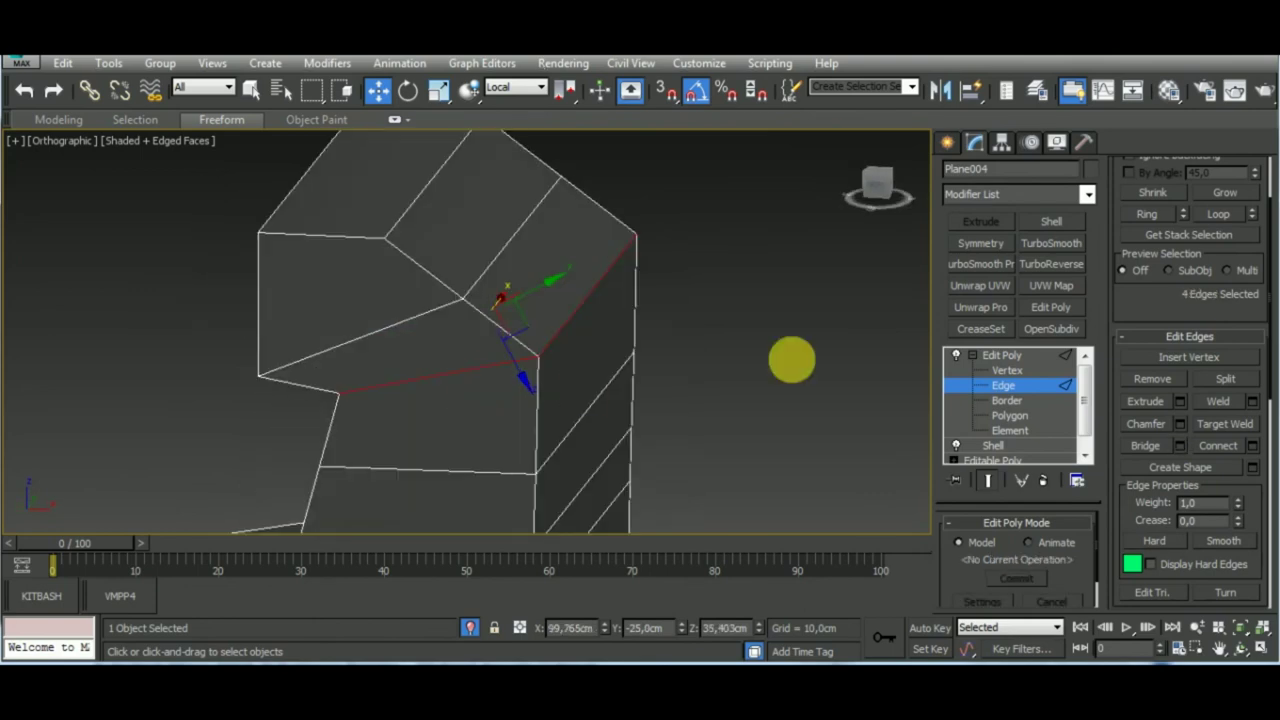
pyautogui.click(1181, 424)
pyautogui.moveTo(543, 420)
pyautogui.keyDown('alt'); pyautogui.mouseDown(button='middle')
pyautogui.moveTo(591, 354)
pyautogui.moveTo(612, 373)
pyautogui.mouseUp(button='middle'); pyautogui.keyUp('alt')
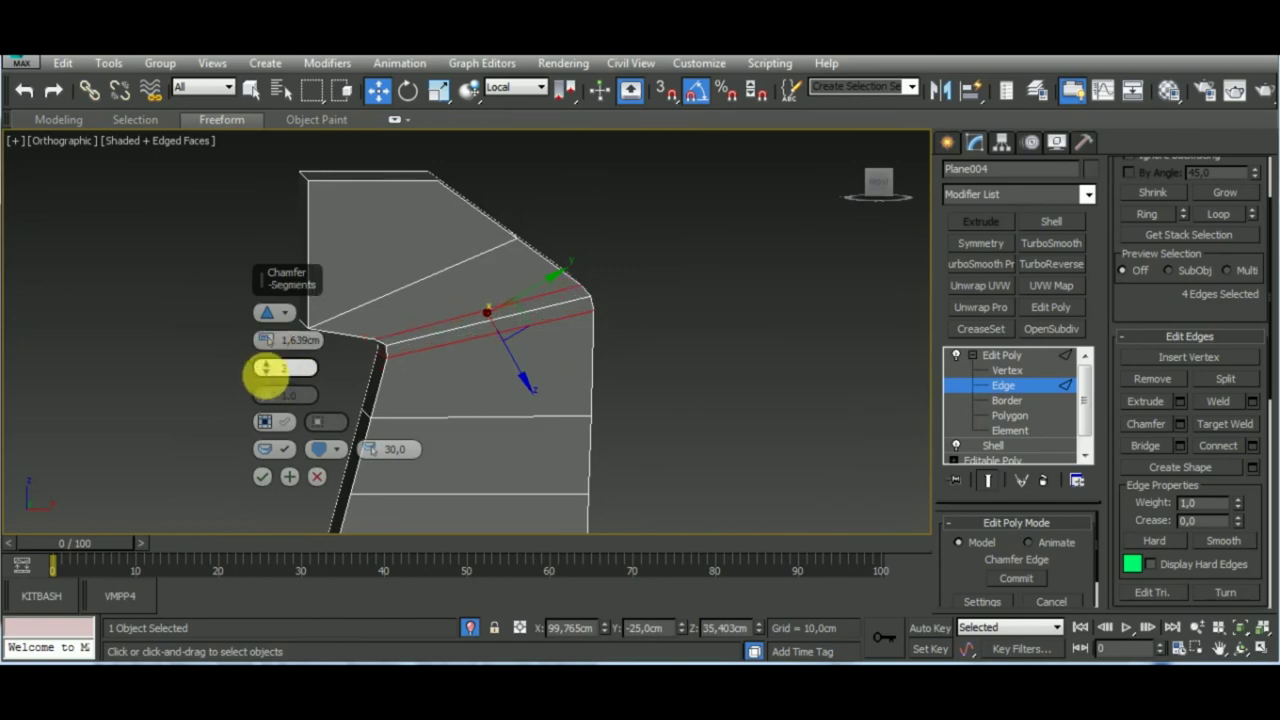
pyautogui.click(262, 476)
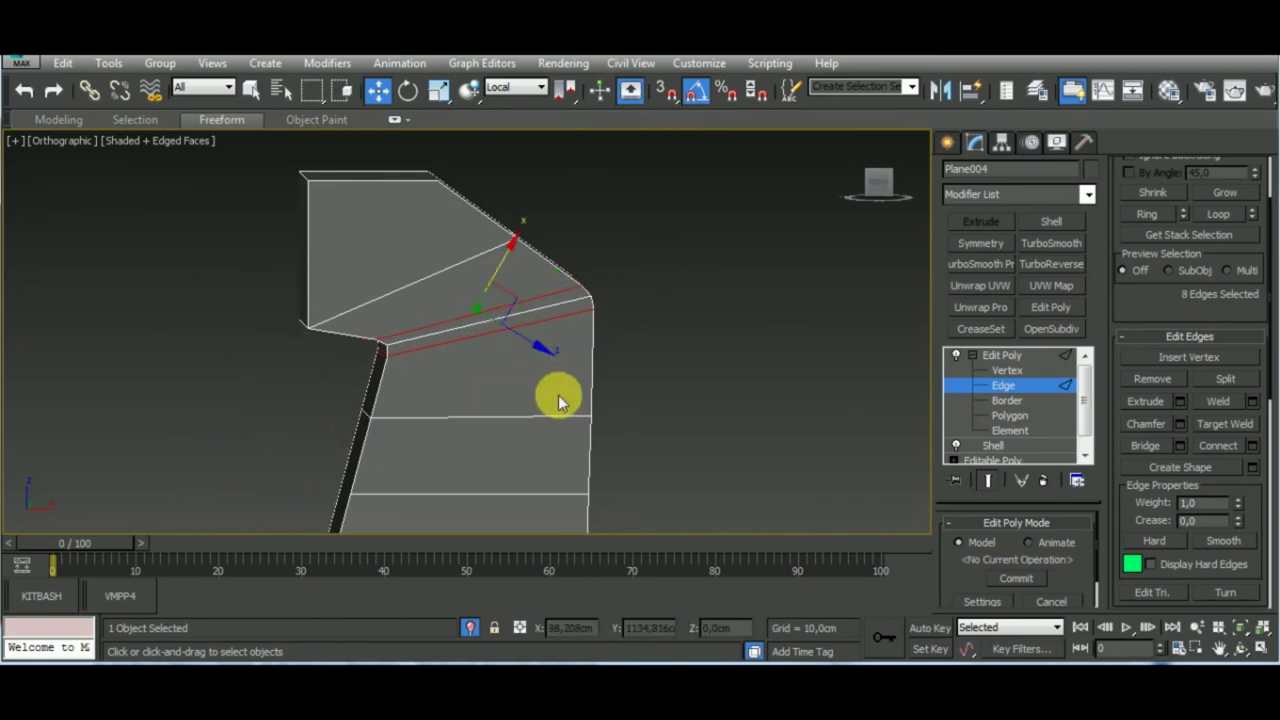
pyautogui.moveTo(557, 391)
pyautogui.keyDown('alt'); pyautogui.mouseDown(button='middle')
pyautogui.moveTo(586, 414)
pyautogui.moveTo(441, 504)
pyautogui.mouseUp(button='middle'); pyautogui.keyUp('alt')
pyautogui.moveTo(463, 617)
pyautogui.keyDown('alt'); pyautogui.mouseDown(button='middle')
pyautogui.moveTo(725, 484)
pyautogui.moveTo(709, 351)
pyautogui.moveTo(766, 423)
pyautogui.moveTo(629, 249)
pyautogui.moveTo(700, 237)
pyautogui.moveTo(720, 357)
pyautogui.moveTo(714, 334)
pyautogui.moveTo(570, 306)
pyautogui.mouseUp(button='middle'); pyautogui.keyUp('alt')
pyautogui.click(1003, 402)
# Orbit out to see the whole cabinet and deselect it
pyautogui.click(1010, 370)
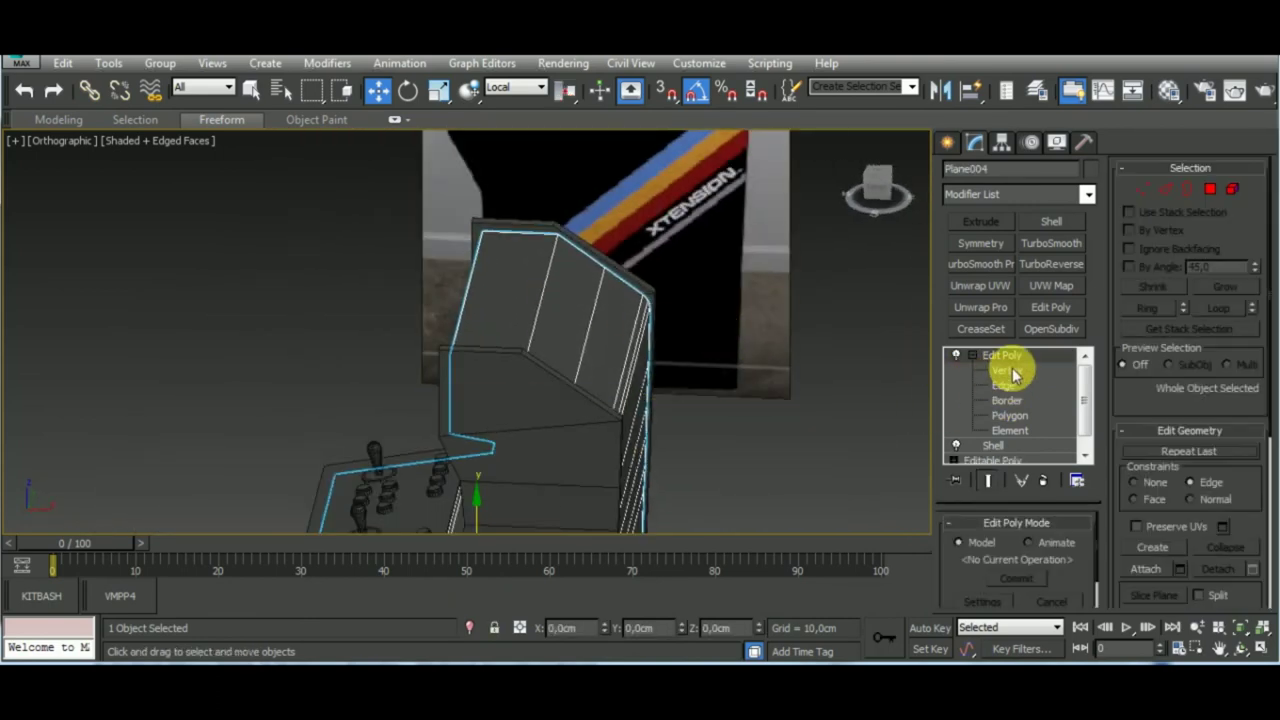
pyautogui.moveTo(760, 368)
pyautogui.keyDown('alt'); pyautogui.mouseDown(button='middle')
pyautogui.moveTo(689, 360)
pyautogui.moveTo(717, 357)
pyautogui.moveTo(689, 314)
pyautogui.moveTo(752, 450)
pyautogui.moveTo(500, 263)
pyautogui.moveTo(630, 318)
pyautogui.moveTo(794, 323)
pyautogui.moveTo(754, 294)
pyautogui.mouseUp(button='middle'); pyautogui.keyUp('alt')
pyautogui.scroll(5, 508, 274)
pyautogui.scroll(-2, 514, 274)
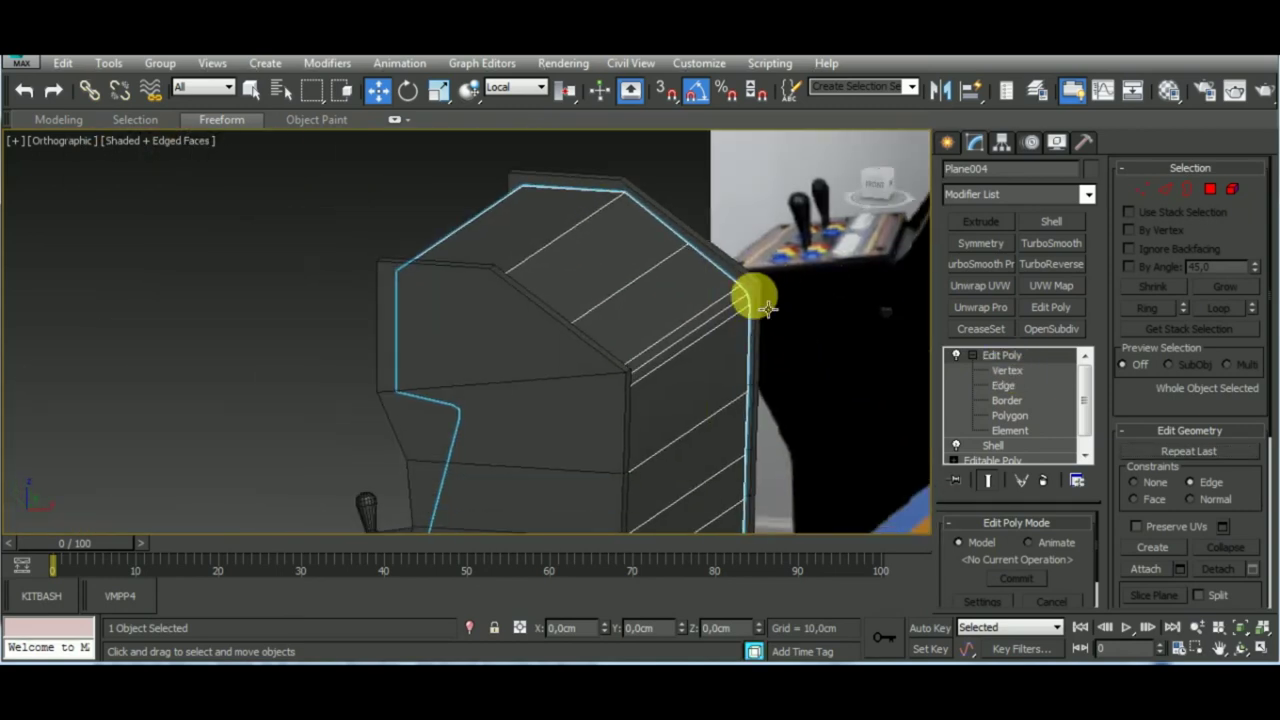
pyautogui.scroll(-5, 837, 377)
pyautogui.moveTo(837, 377)
pyautogui.keyDown('alt'); pyautogui.mouseDown(button='middle')
pyautogui.moveTo(844, 431)
pyautogui.moveTo(711, 443)
pyautogui.moveTo(754, 437)
pyautogui.moveTo(646, 409)
pyautogui.mouseUp(button='middle'); pyautogui.keyUp('alt')
pyautogui.click(844, 431)
# In Left view, delete the thin reference image plane
pyautogui.press('p')
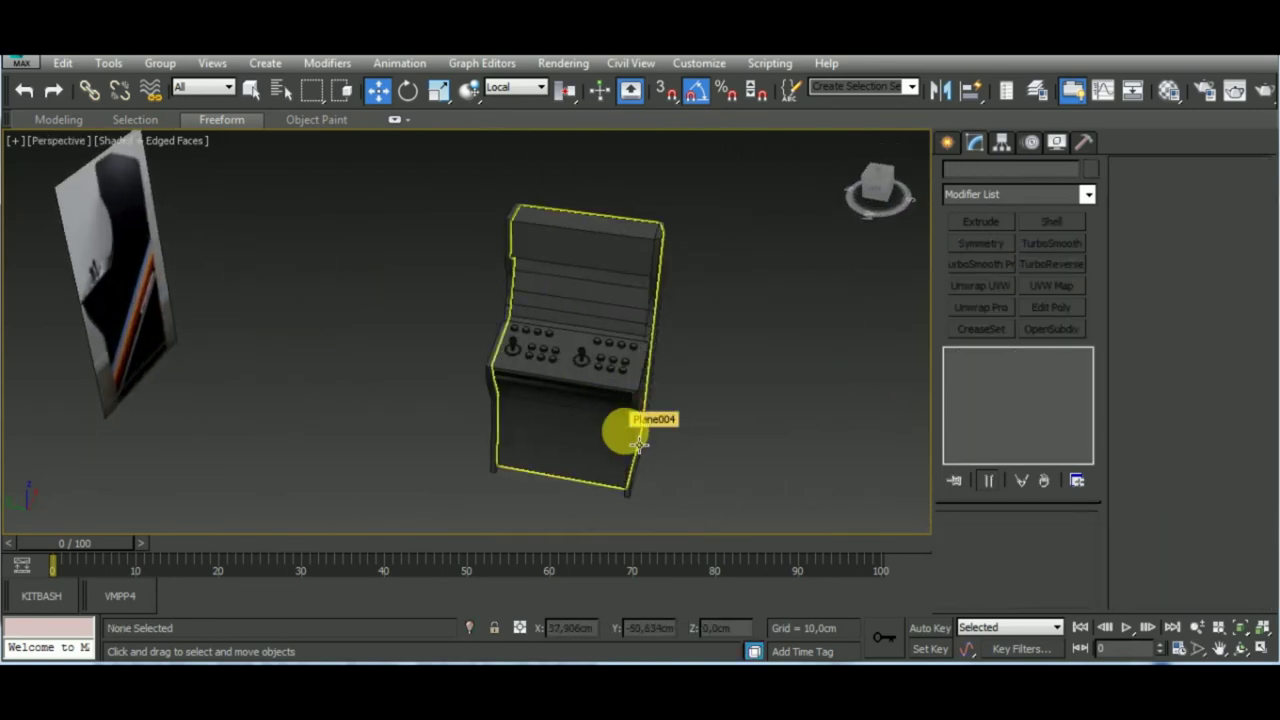
pyautogui.press('l')
pyautogui.click(86, 380)
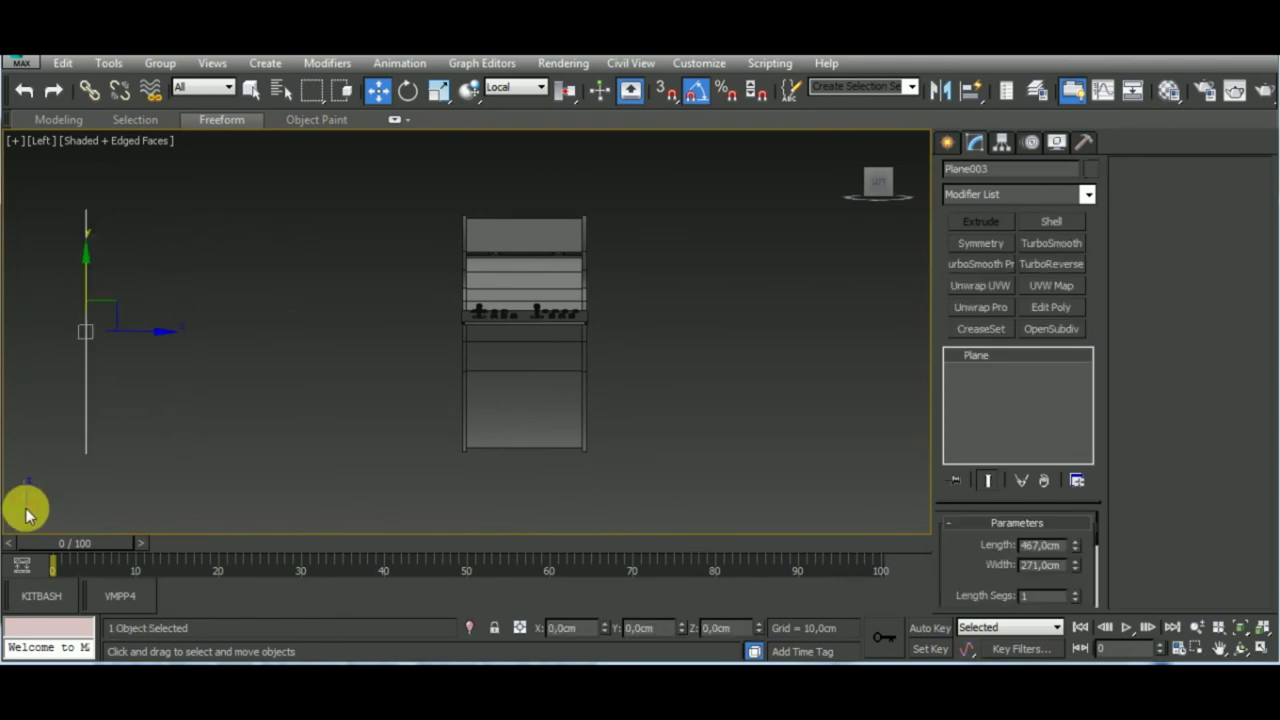
pyautogui.press('Delete')
pyautogui.moveTo(700, 446); pyautogui.dragTo(672, 466, button='middle')
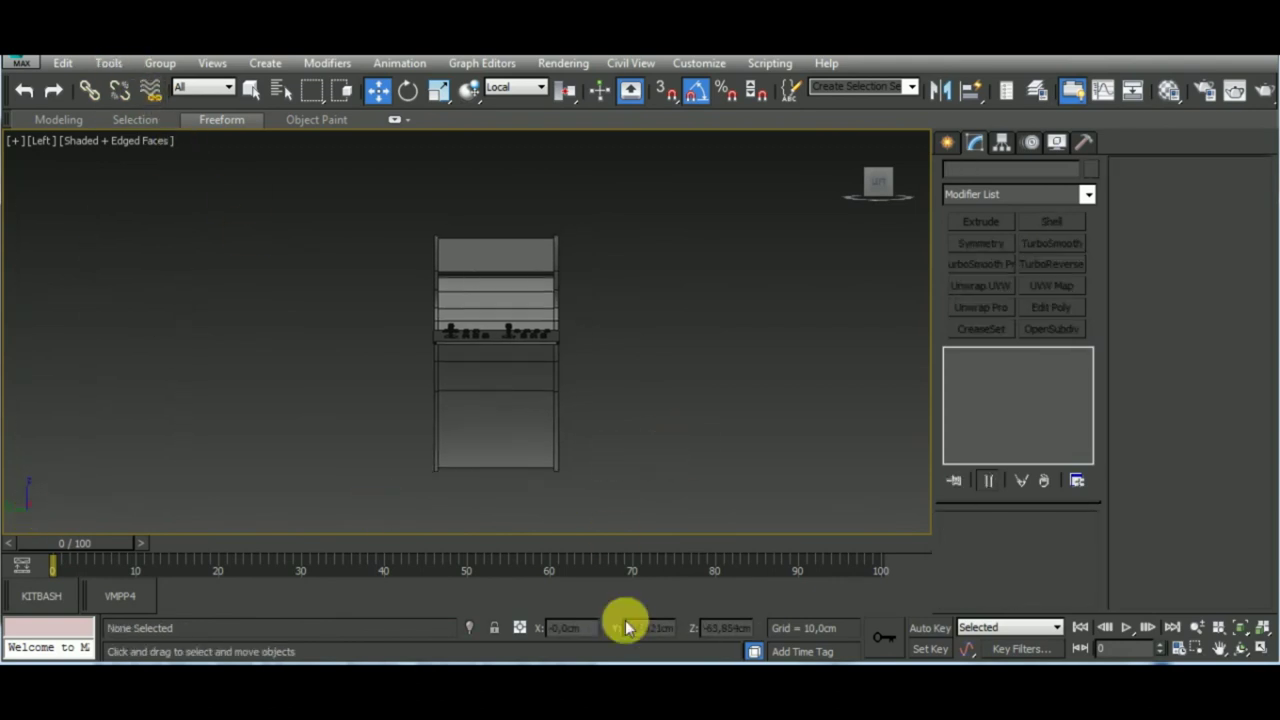
# Reselect the cabinet body Plane004 and enter Edge level
pyautogui.keyDown('alt'); pyautogui.moveTo(651, 380); pyautogui.dragTo(609, 491, button='middle'); pyautogui.keyUp('alt')
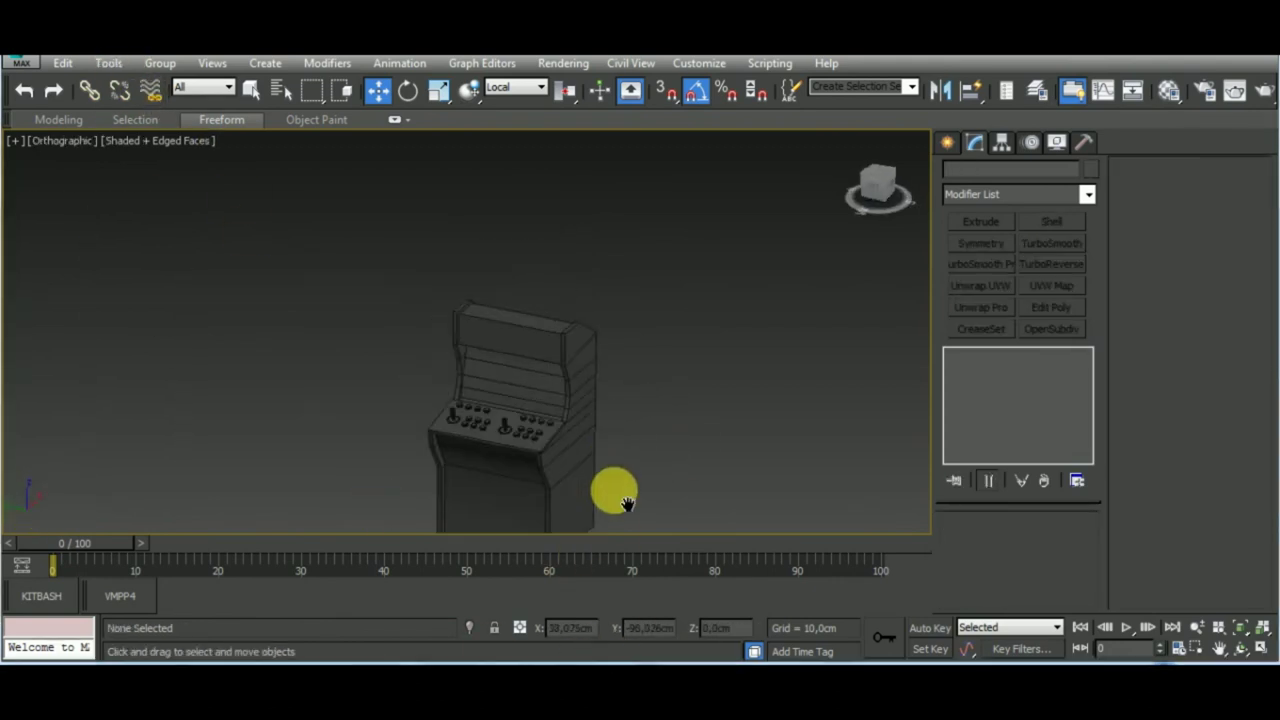
pyautogui.scroll(5, 531, 331)
pyautogui.click(578, 320)
pyautogui.moveTo(578, 320)
pyautogui.keyDown('alt'); pyautogui.mouseDown(button='middle')
pyautogui.moveTo(543, 363)
pyautogui.moveTo(526, 351)
pyautogui.mouseUp(button='middle'); pyautogui.keyUp('alt')
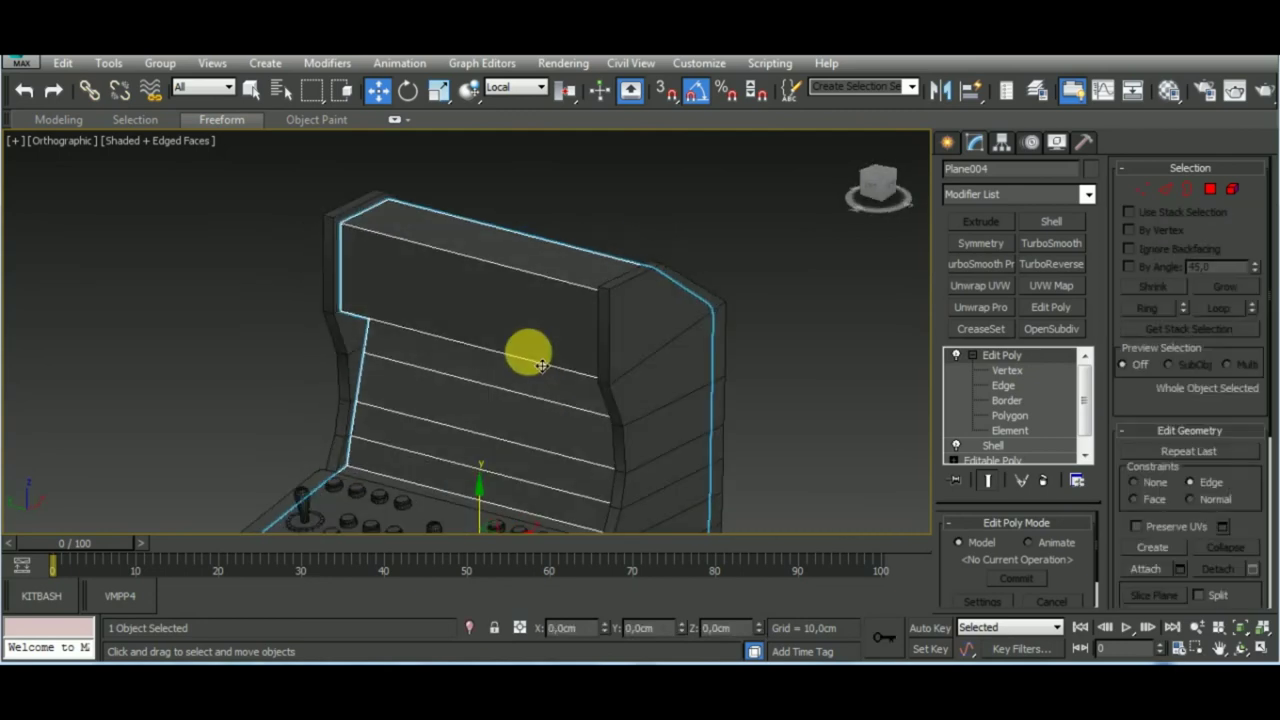
pyautogui.click(1003, 385)
# Isolate the cabinet and chamfer its top box edges at 1.456 cm with 2 segments
pyautogui.keyDown('alt'); pyautogui.moveTo(566, 289); pyautogui.dragTo(686, 329, button='middle'); pyautogui.keyUp('alt')
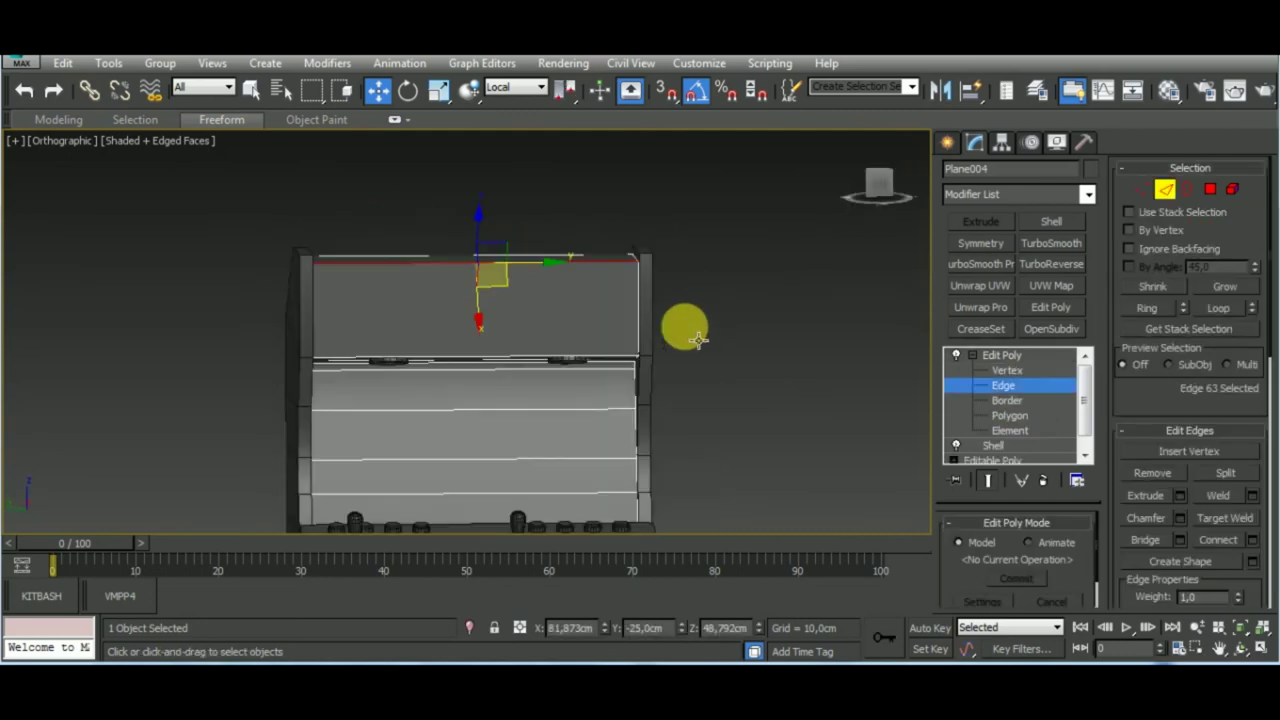
pyautogui.click(469, 626)
pyautogui.moveTo(739, 435)
pyautogui.keyDown('alt'); pyautogui.mouseDown(button='middle')
pyautogui.moveTo(691, 331)
pyautogui.moveTo(749, 394)
pyautogui.moveTo(873, 420)
pyautogui.mouseUp(button='middle'); pyautogui.keyUp('alt')
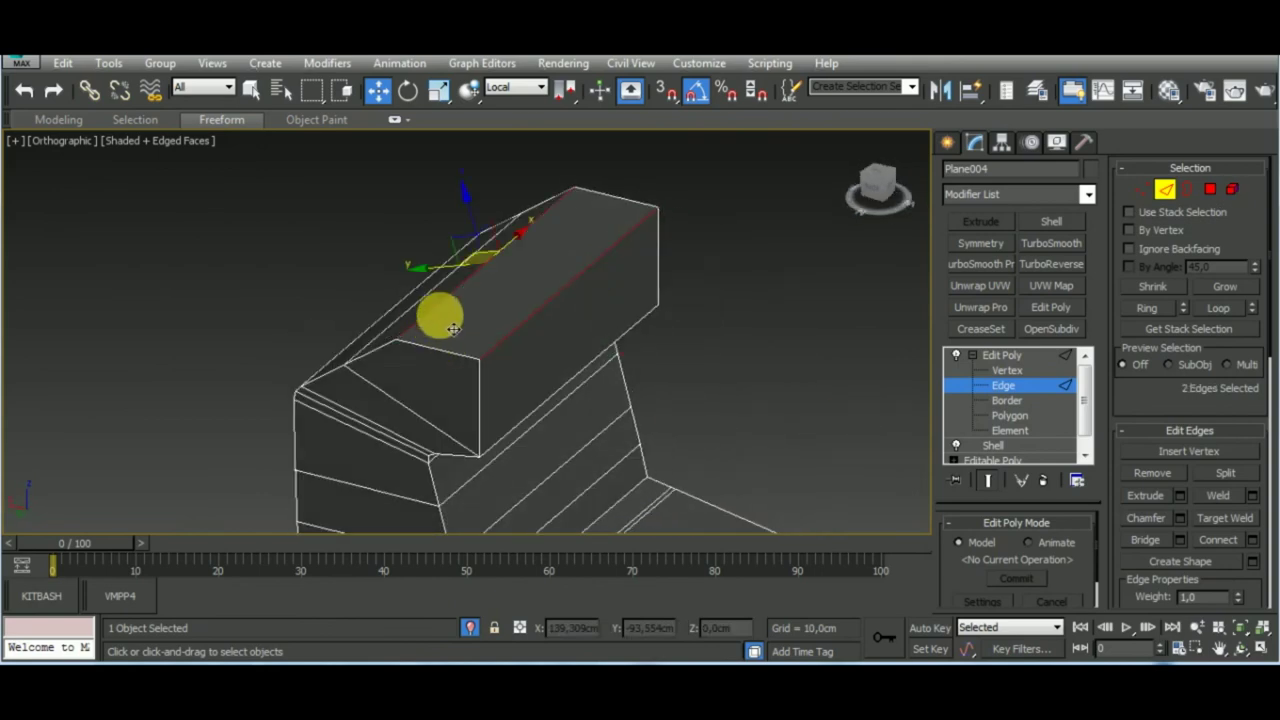
pyautogui.click(1180, 515)
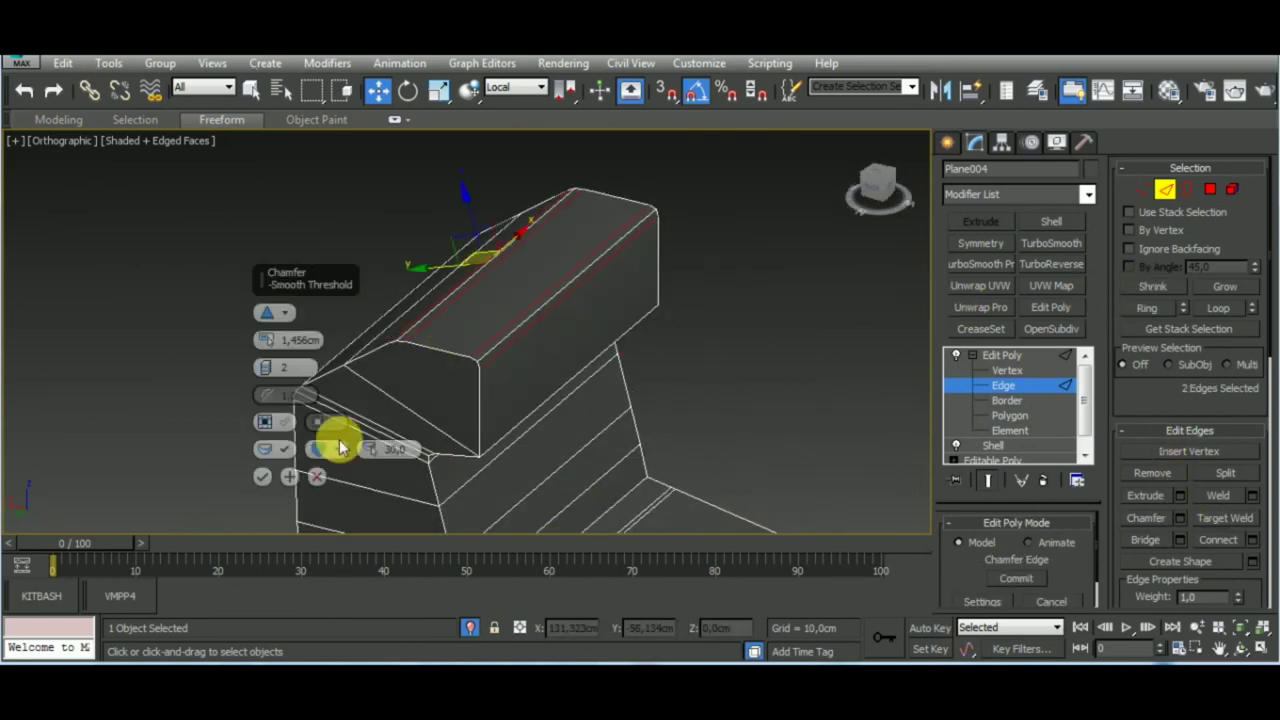
pyautogui.click(260, 481)
pyautogui.scroll(-3, 634, 323)
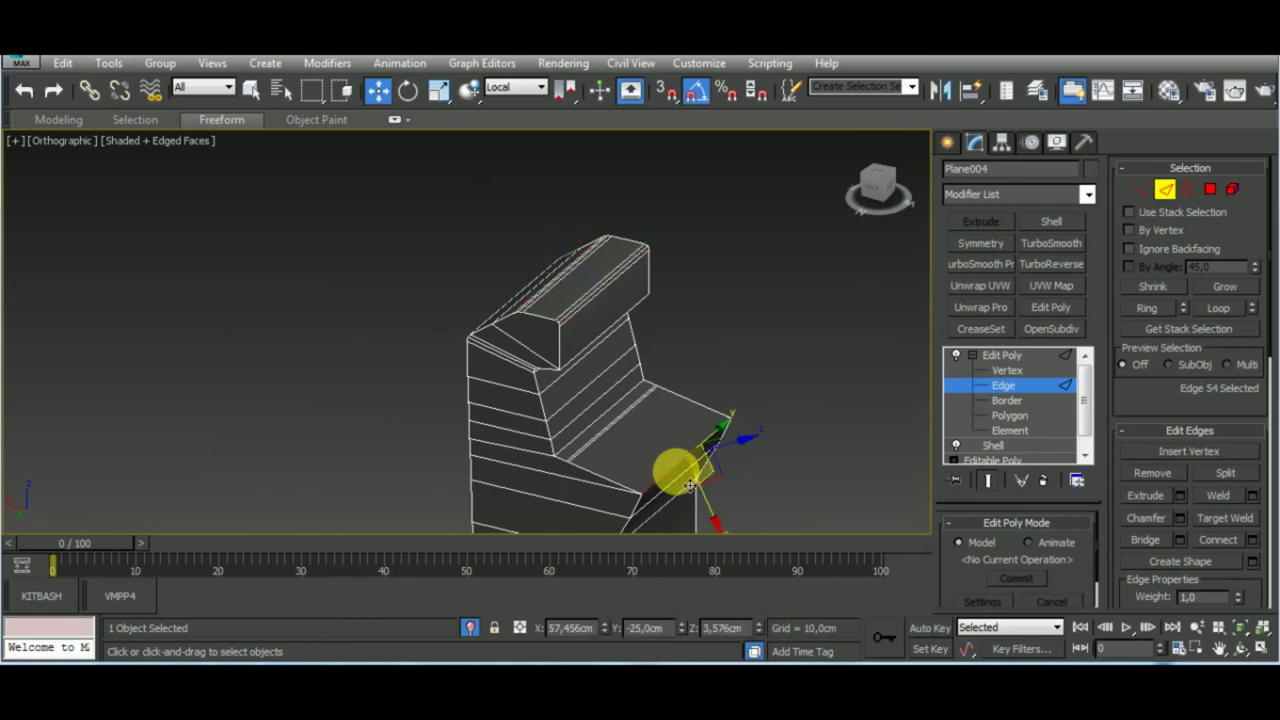
pyautogui.moveTo(690, 485); pyautogui.dragTo(698, 380, button='middle')
# Apply the same 1.456 cm, 2-segment chamfer to the front edge and the control panel's front lip
pyautogui.click(1178, 520)
pyautogui.scroll(3, 700, 450)
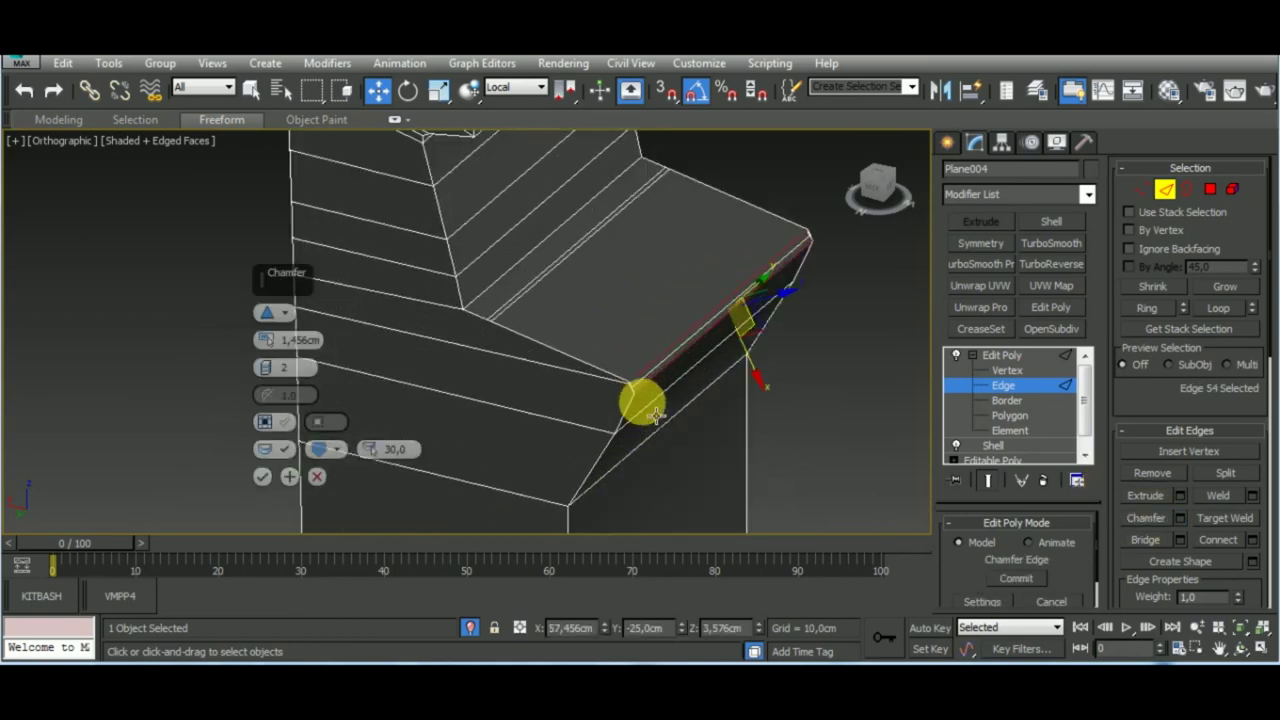
pyautogui.scroll(3, 634, 403)
pyautogui.click(337, 455)
pyautogui.scroll(-3, 577, 374)
pyautogui.scroll(-3, 722, 357)
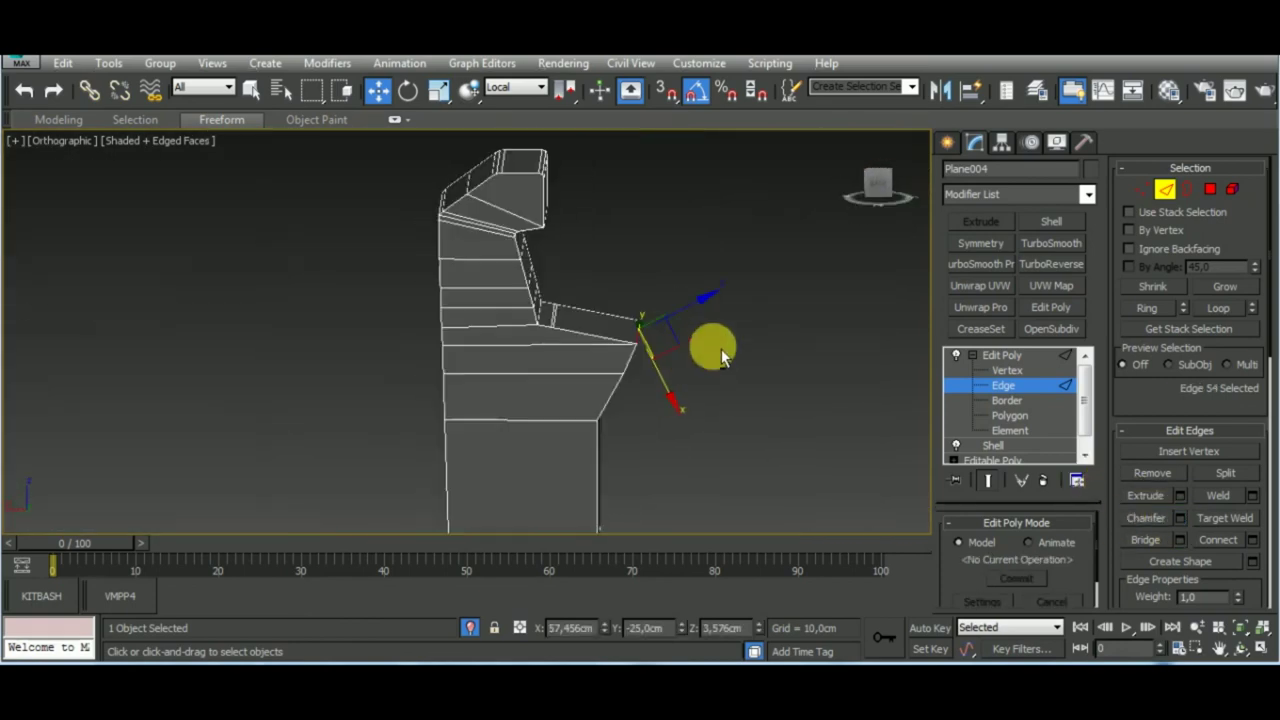
pyautogui.keyDown('alt'); pyautogui.moveTo(600, 360); pyautogui.dragTo(600, 373, button='middle'); pyautogui.keyUp('alt')
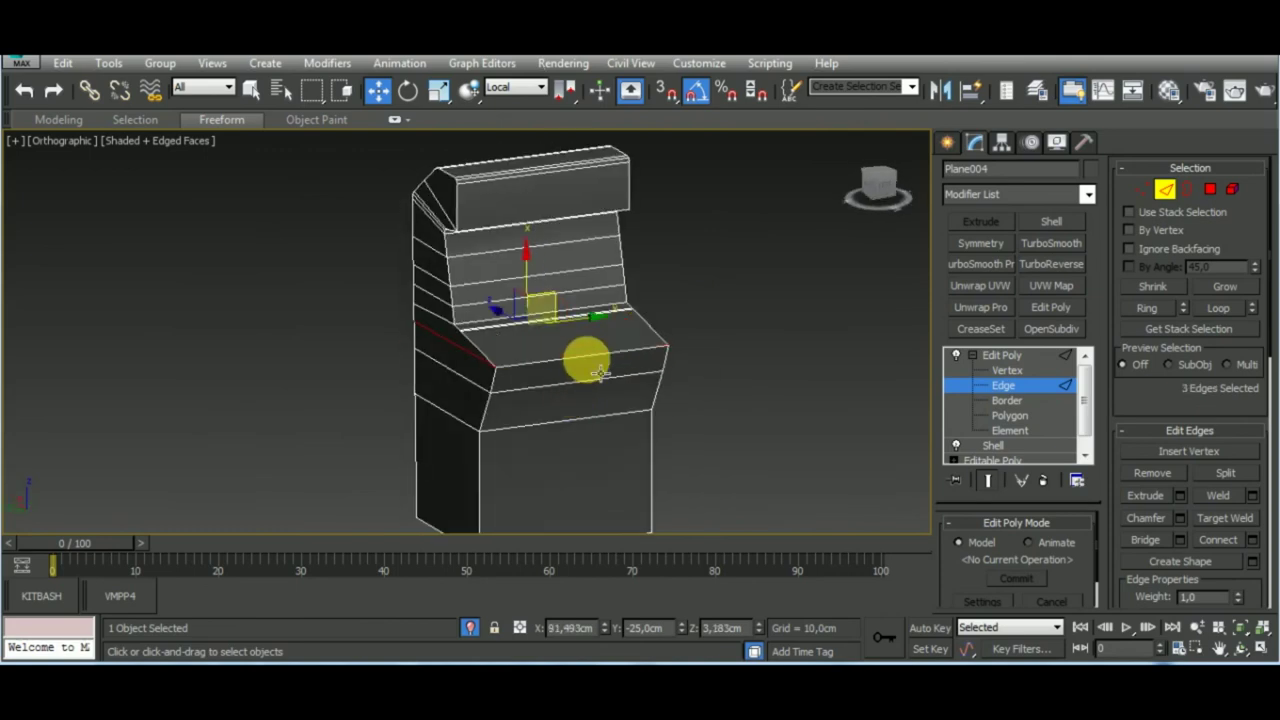
pyautogui.click(645, 367)
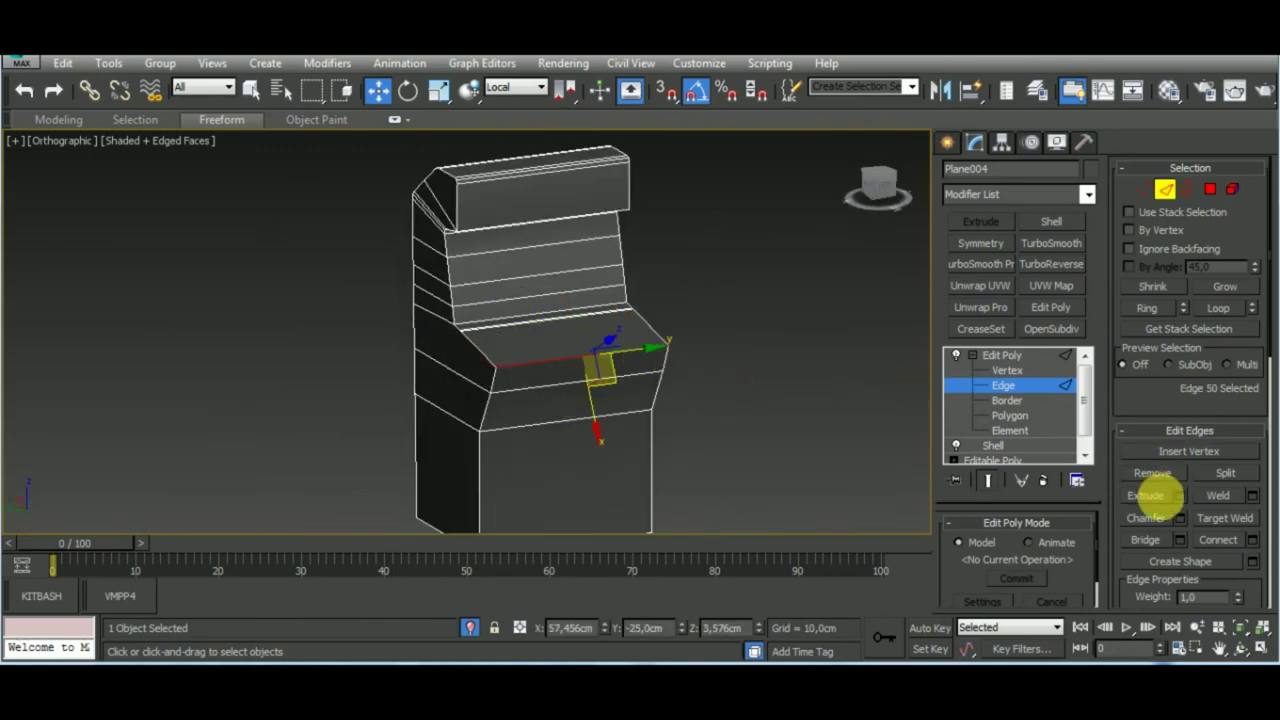
pyautogui.click(1181, 518)
pyautogui.scroll(2, 529, 443)
pyautogui.scroll(5, 543, 380)
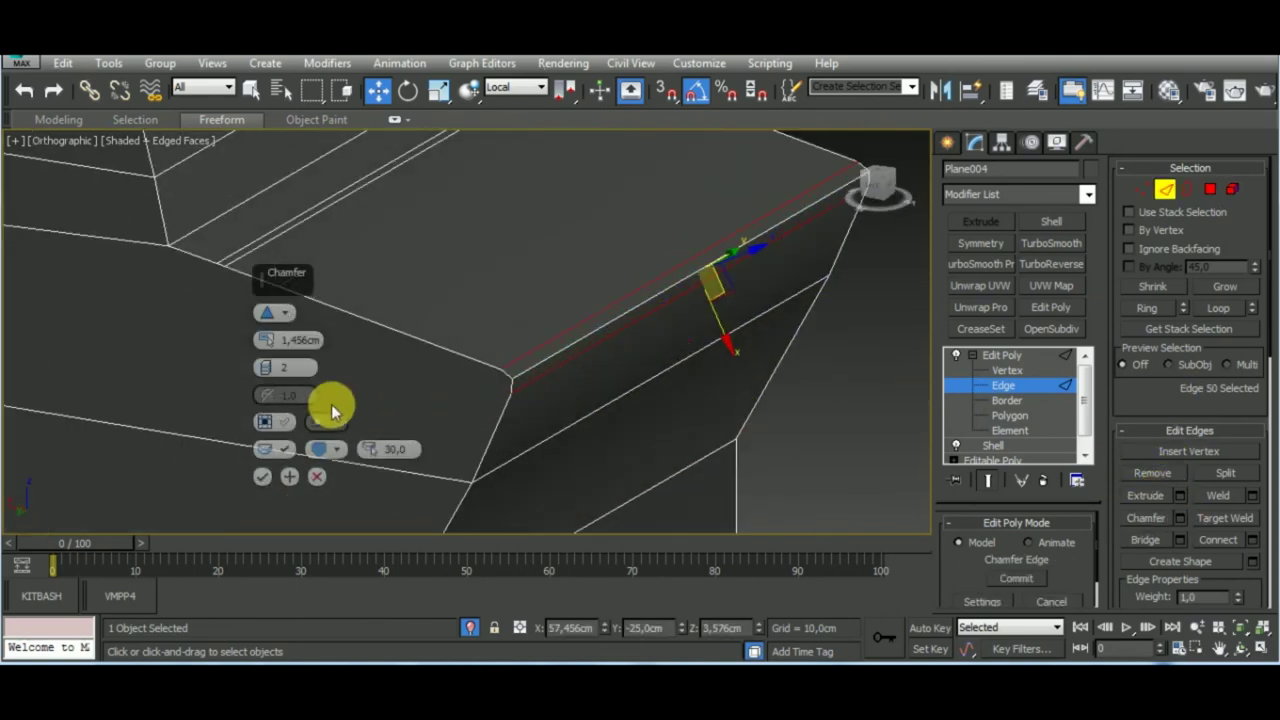
pyautogui.click(262, 476)
# Exit Edge level and frame the finished, deselected cabinet in Perspective view
pyautogui.press('z')
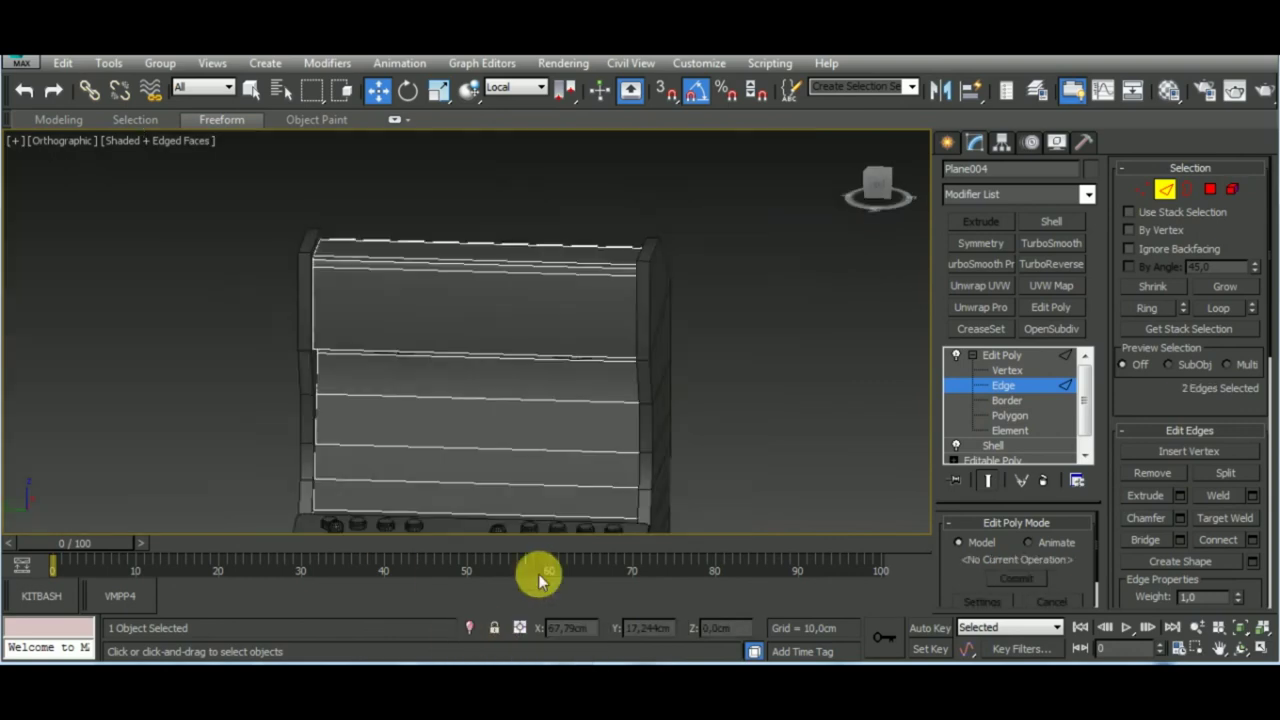
pyautogui.moveTo(760, 333)
pyautogui.keyDown('alt'); pyautogui.mouseDown(button='middle')
pyautogui.moveTo(757, 274)
pyautogui.moveTo(735, 378)
pyautogui.moveTo(703, 389)
pyautogui.moveTo(611, 331)
pyautogui.moveTo(589, 351)
pyautogui.moveTo(757, 429)
pyautogui.mouseUp(button='middle'); pyautogui.keyUp('alt')
pyautogui.click(1165, 189)
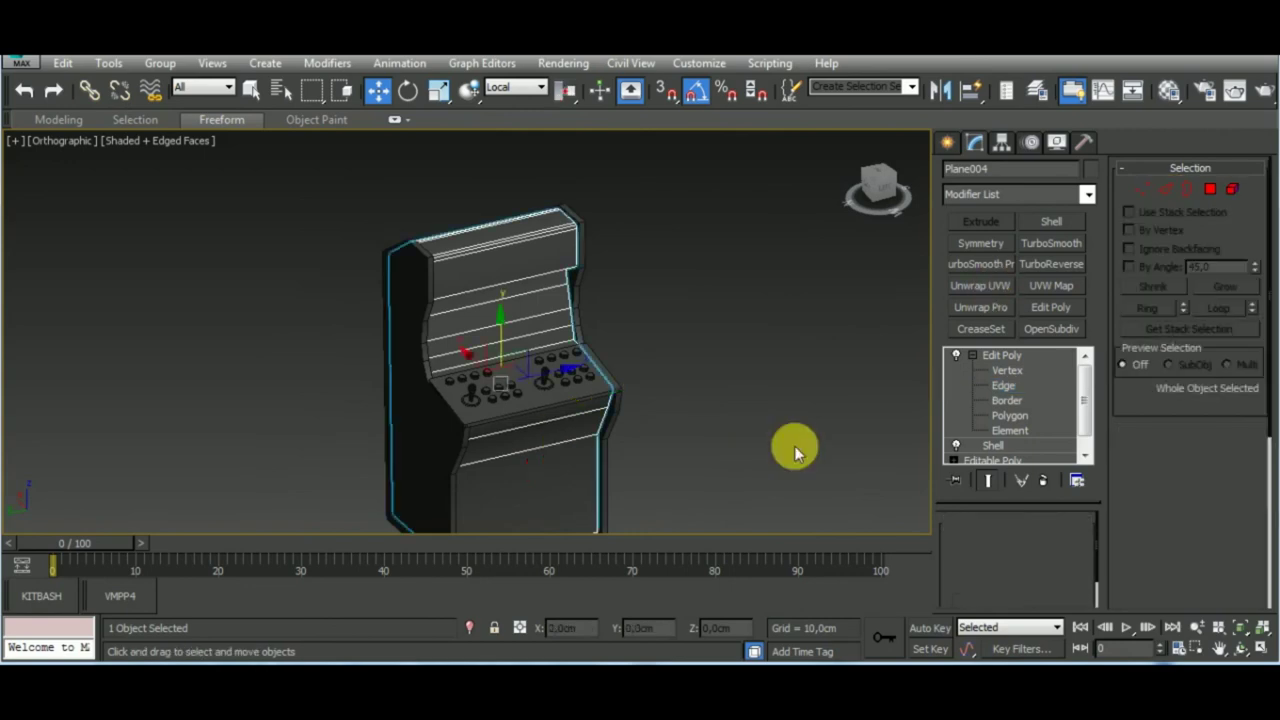
pyautogui.press('p')
pyautogui.moveTo(691, 403); pyautogui.dragTo(673, 478, button='middle')
pyautogui.scroll(3, 673, 478)
pyautogui.click(670, 414)
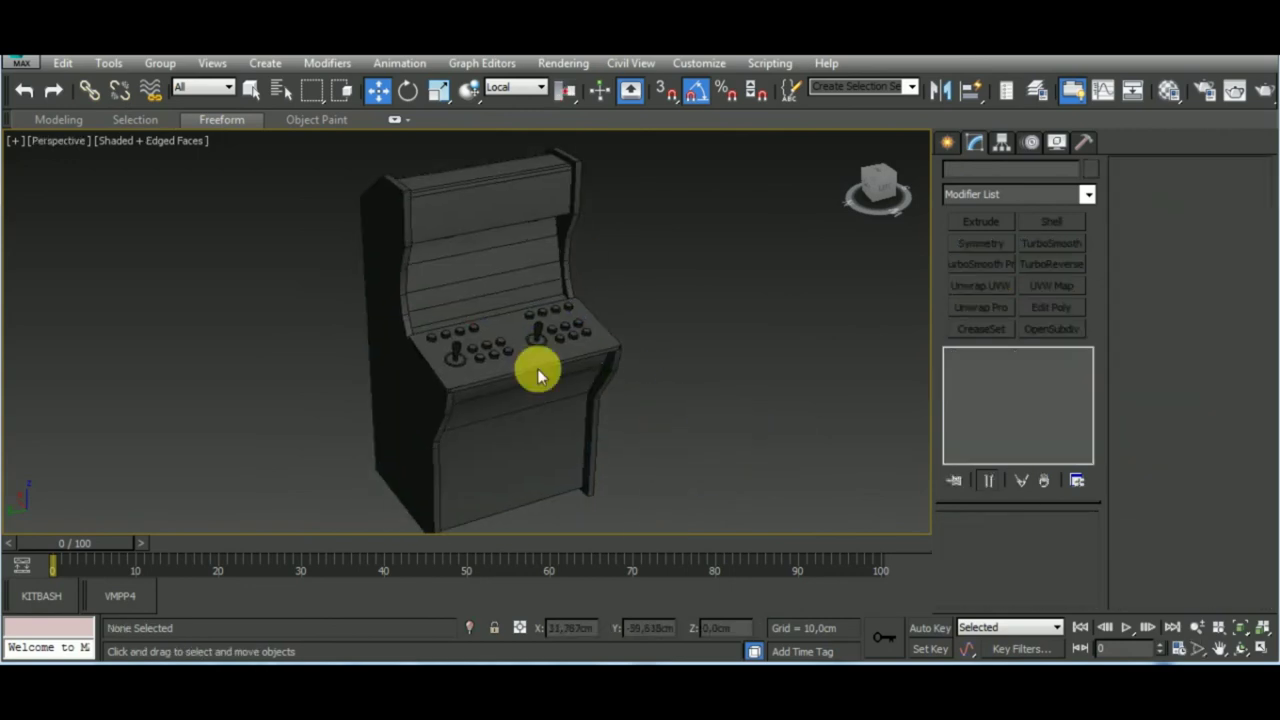